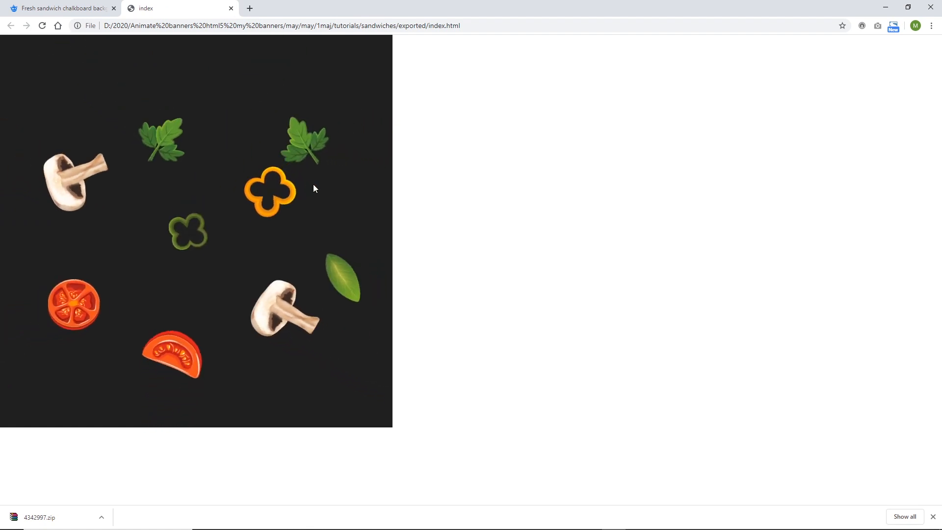
Close the banner preview, search Freepik for "sandwich" and open the "Fresh sandwich chalkboard background advertisement poster" vector
key("ctrl+w")
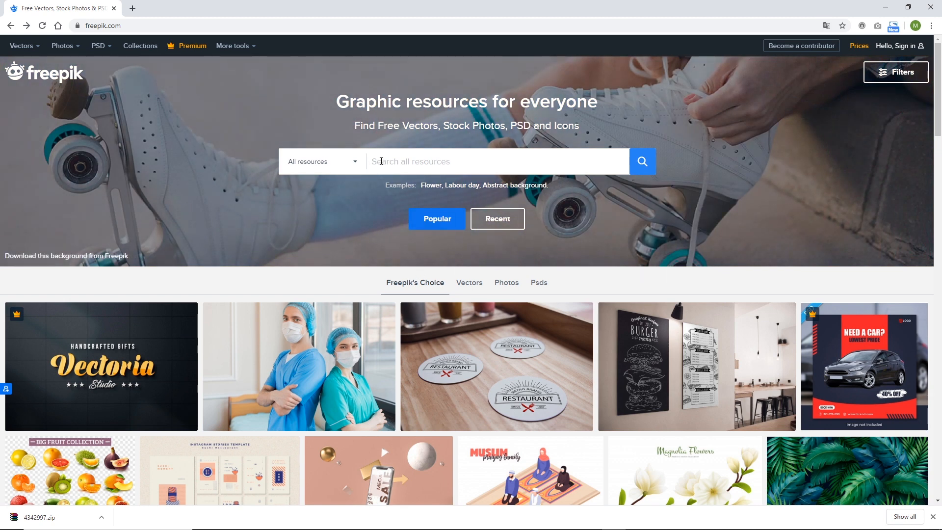
key("Return")
type("sandwich")
key("Return")
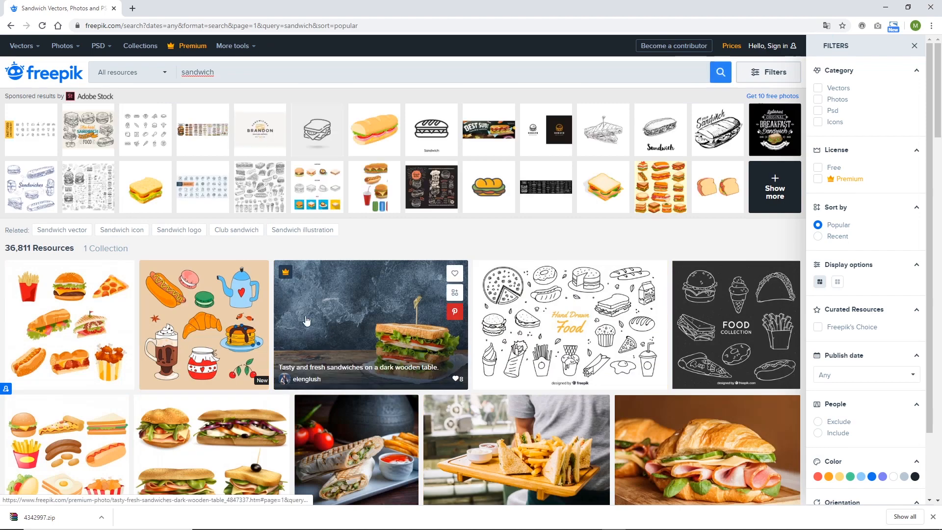
scroll(306, 321, "down", 10)
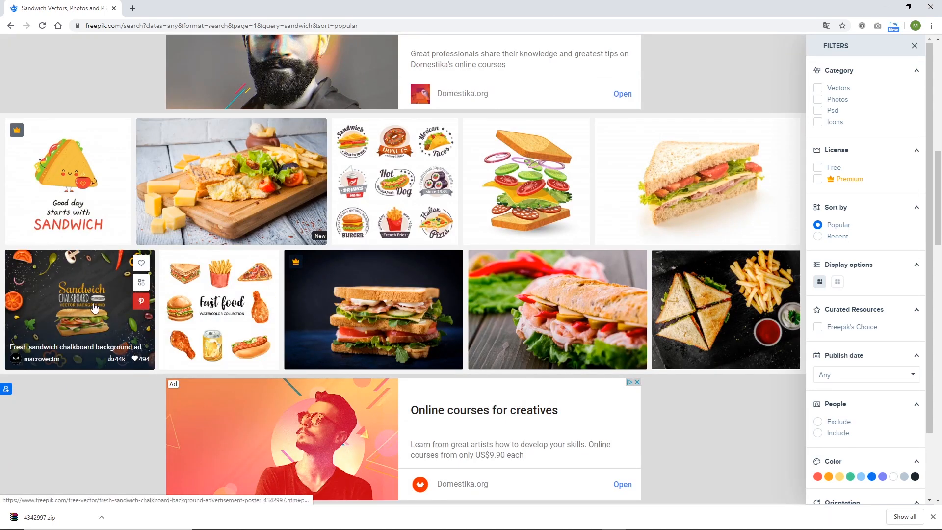
left_click(95, 307)
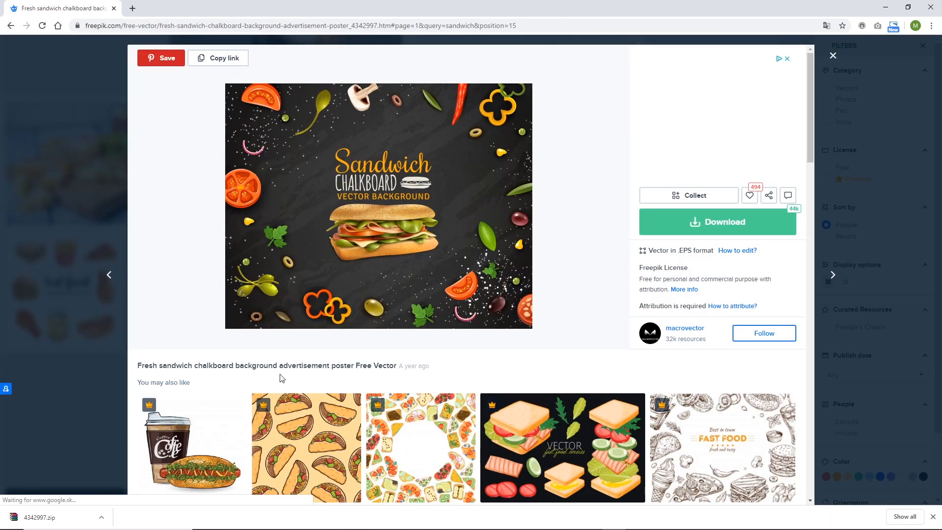
left_click(695, 235)
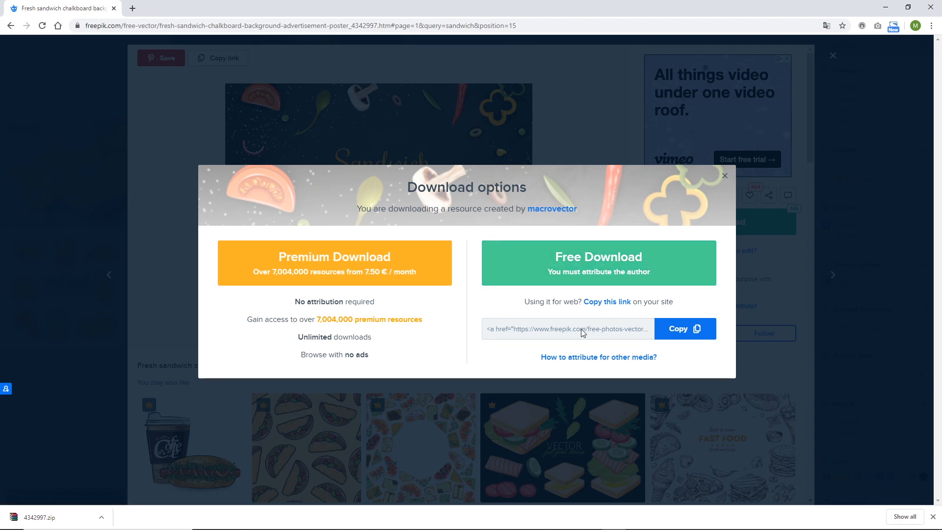
left_click(591, 260)
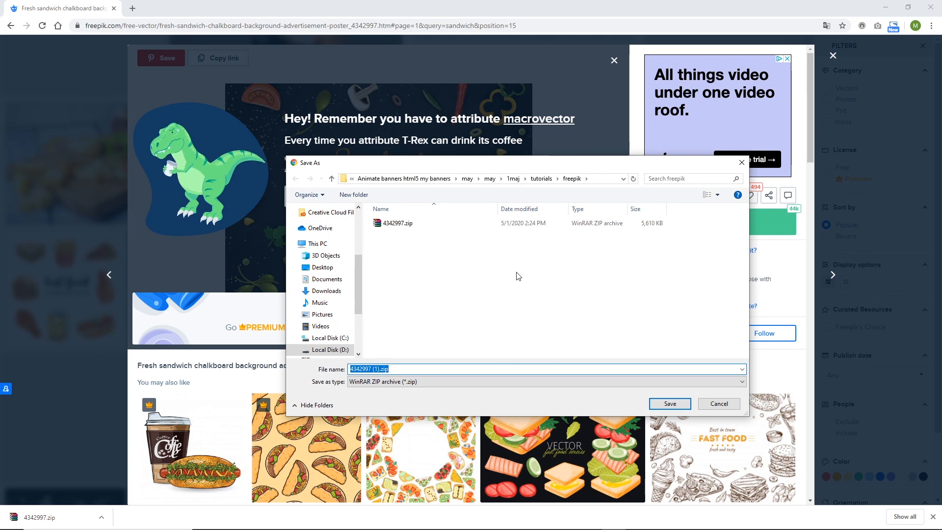
left_click(719, 404)
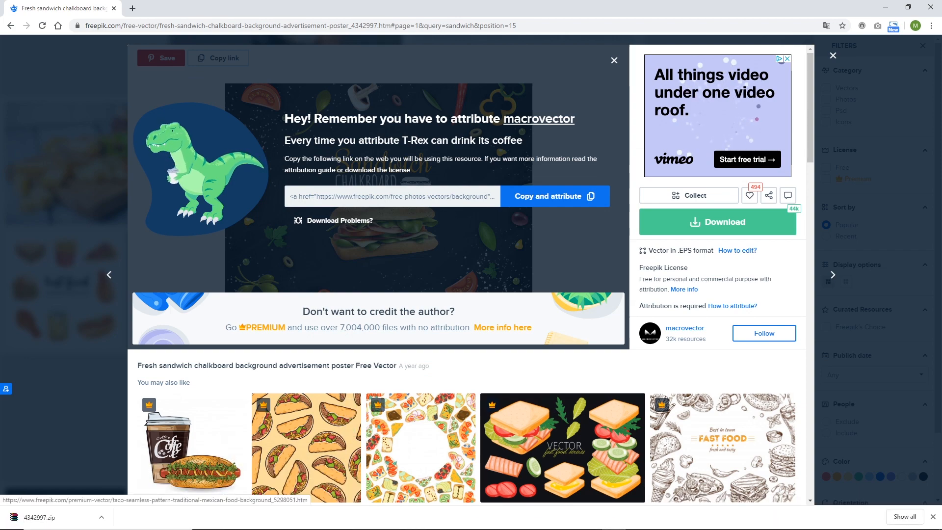
In File Explorer, extract 4342997.zip in place inside the freepik folder and open 19550.eps in Illustrator
mouse_move(301, 521)
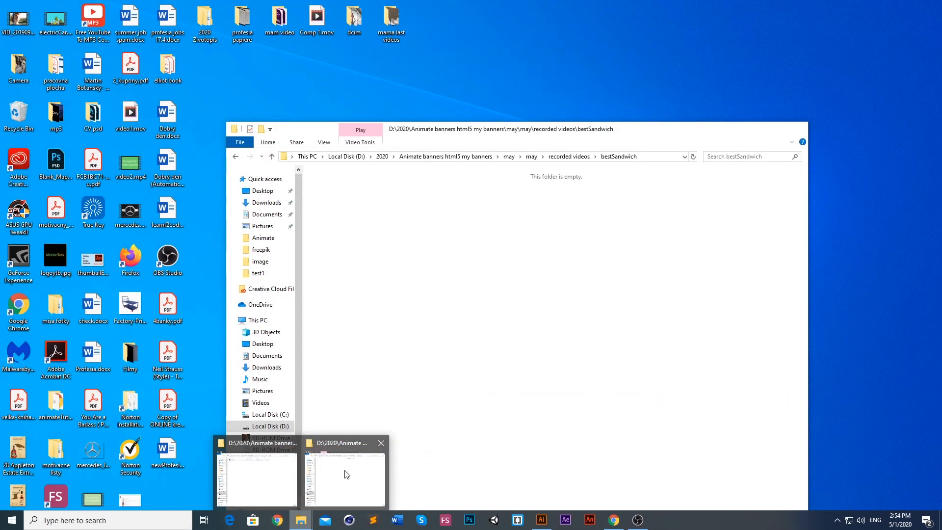
left_click(345, 472)
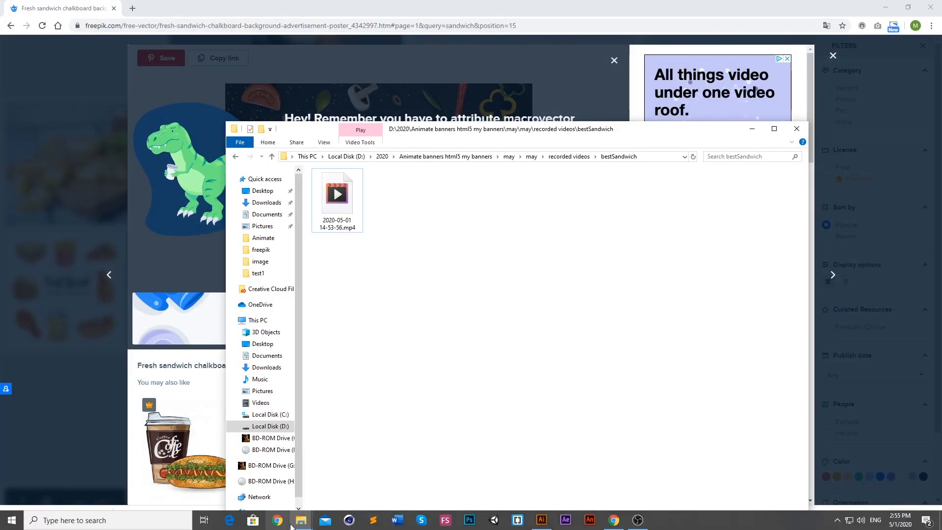
mouse_move(301, 524)
left_click(273, 470)
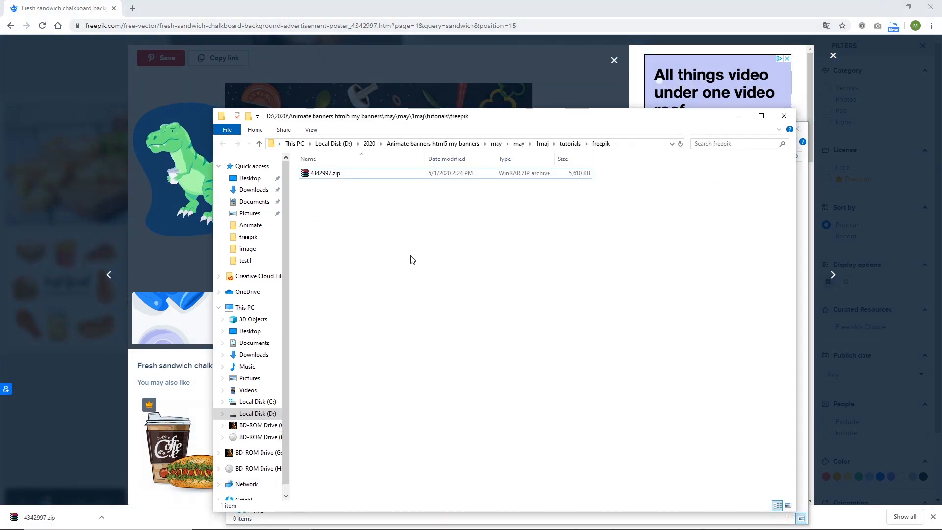
right_click(322, 173)
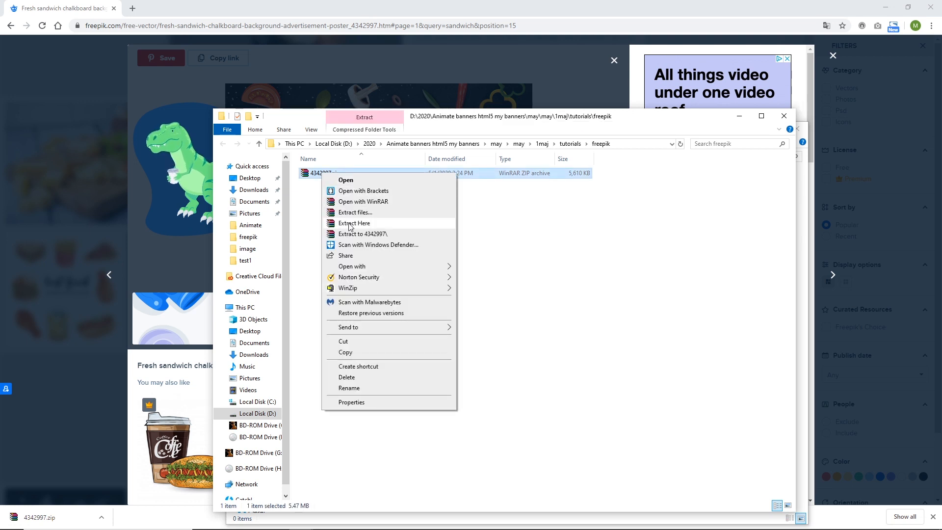
left_click(351, 224)
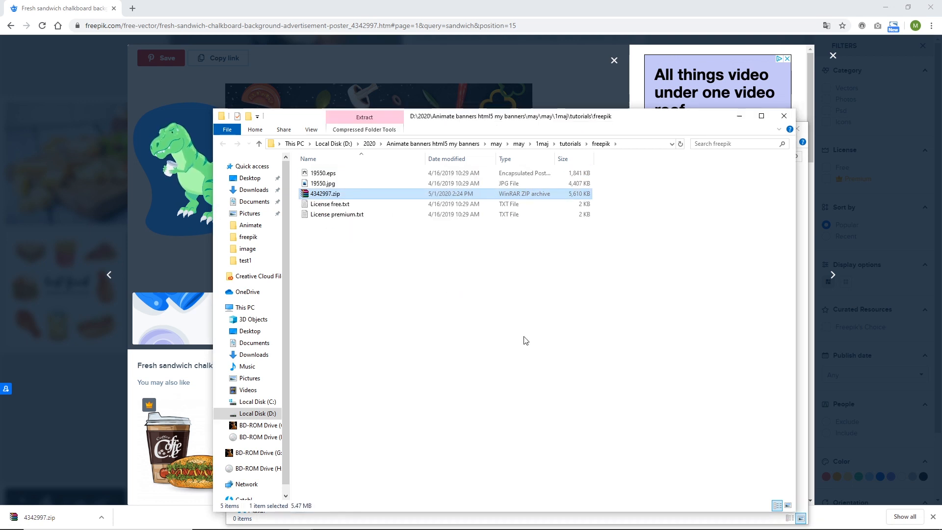
left_click(466, 330)
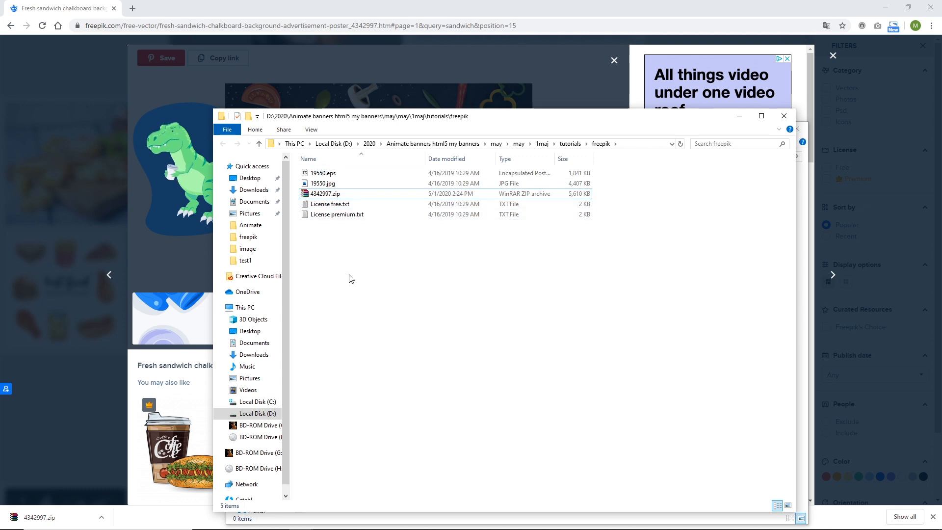
double_click(322, 173)
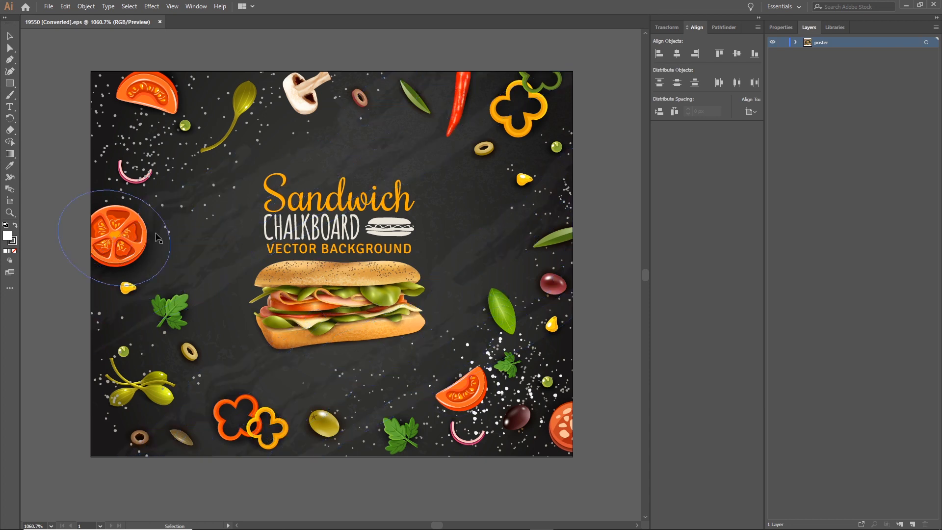
Ungroup the whole sandwich poster artwork and release its clipping mask
left_click(327, 284)
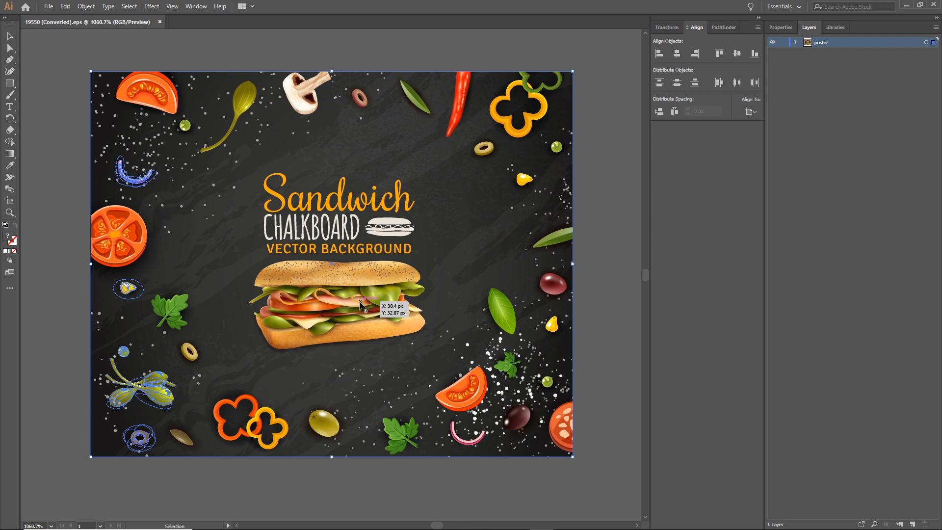
right_click(339, 279)
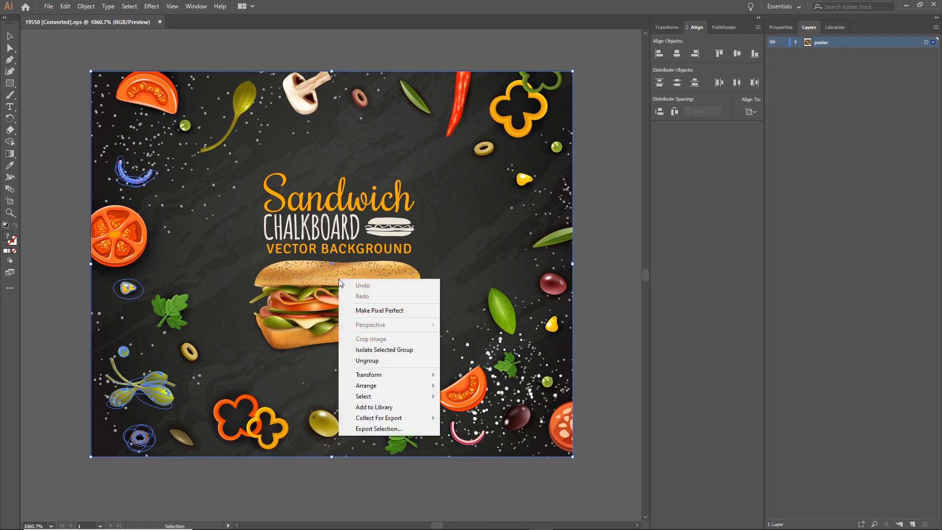
left_click(374, 361)
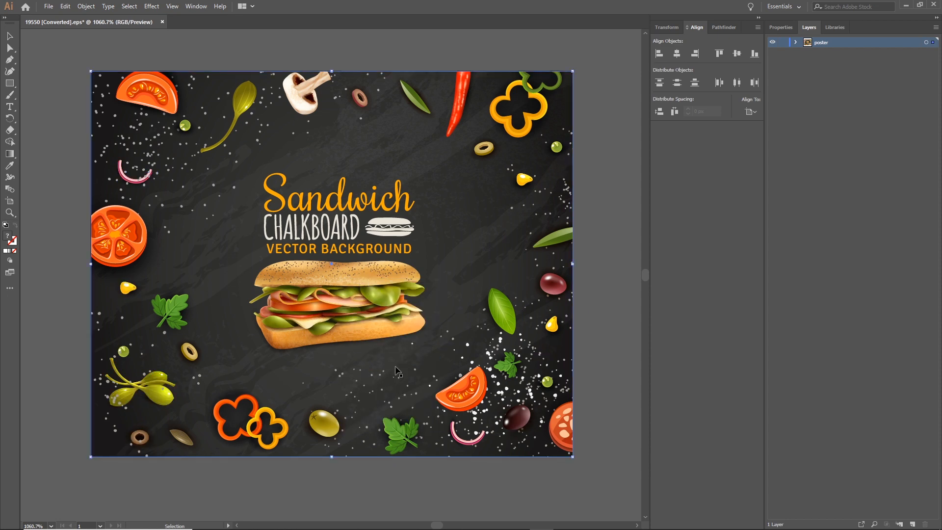
left_click_drag(368, 285, 326, 246)
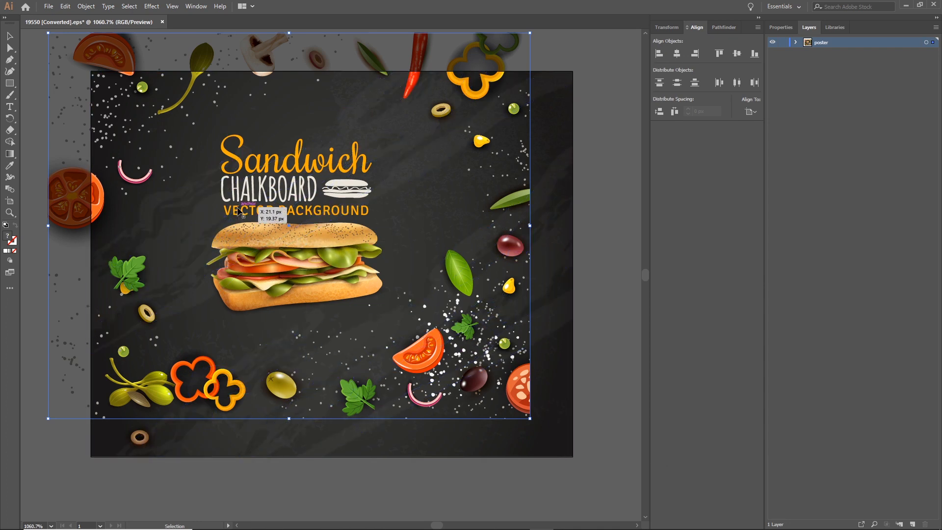
key("ctrl+z")
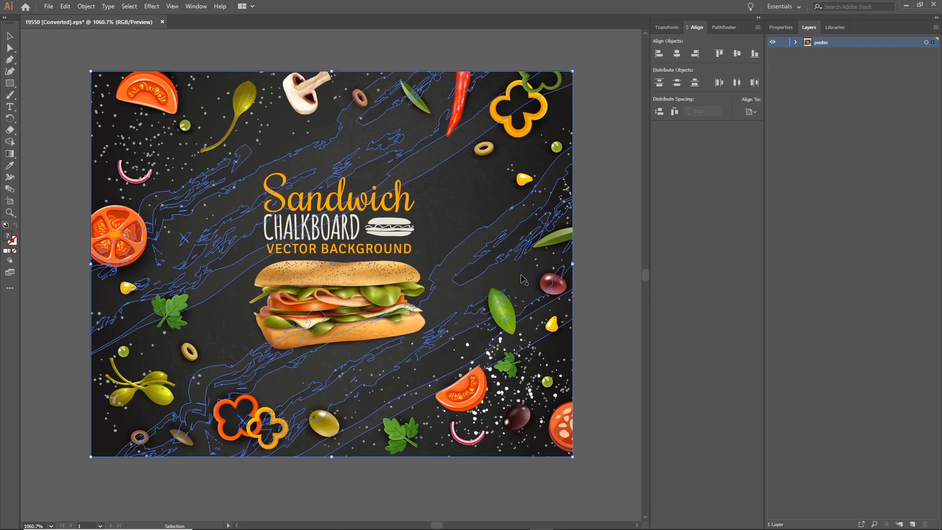
right_click(308, 273)
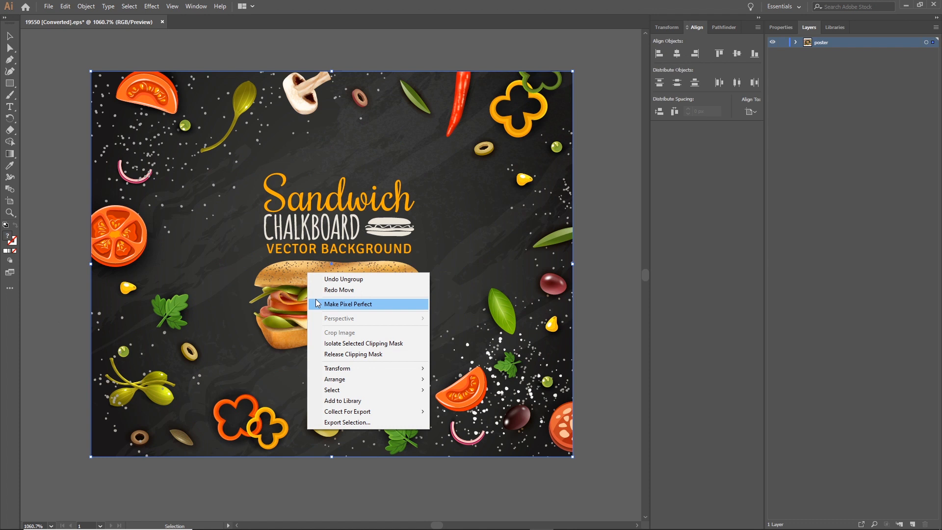
left_click(341, 354)
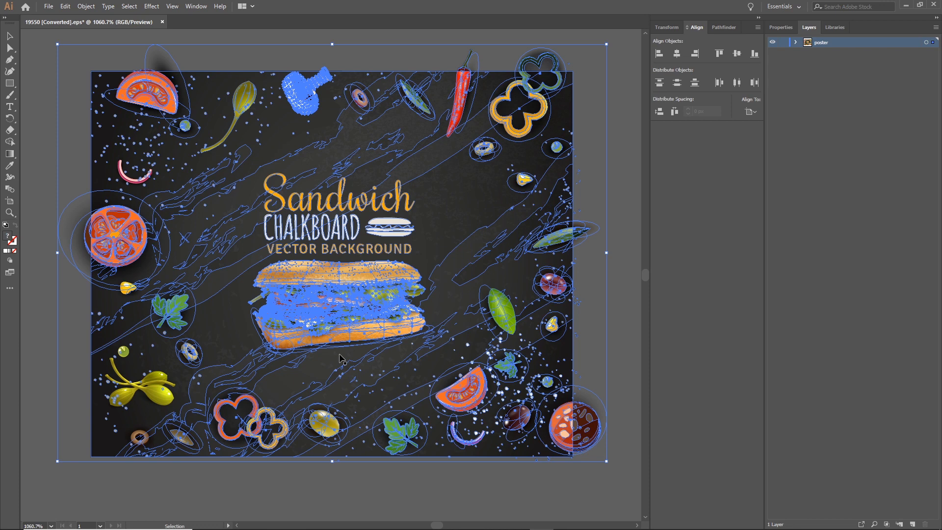
Ungroup the released poster artwork and check that the sandwich and the tomato slices can be selected individually
left_click(632, 238)
left_click(358, 283)
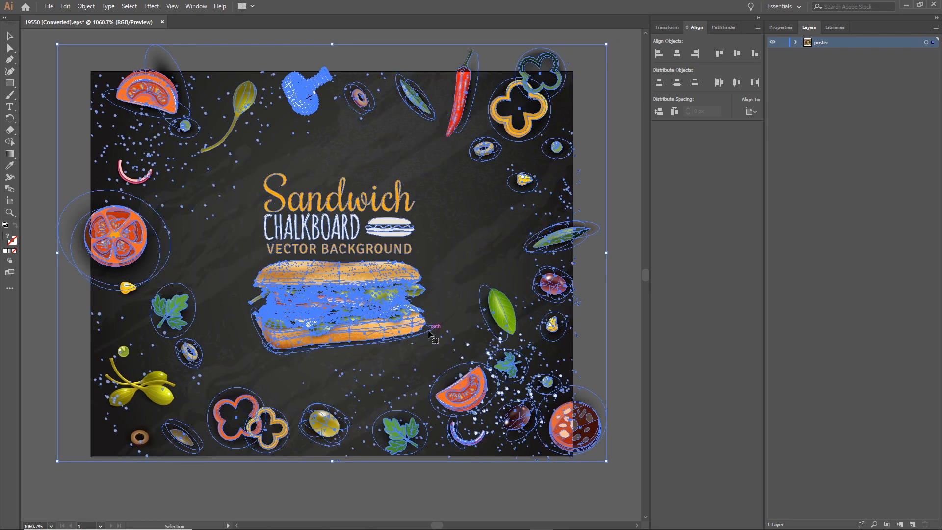
key("ctrl")
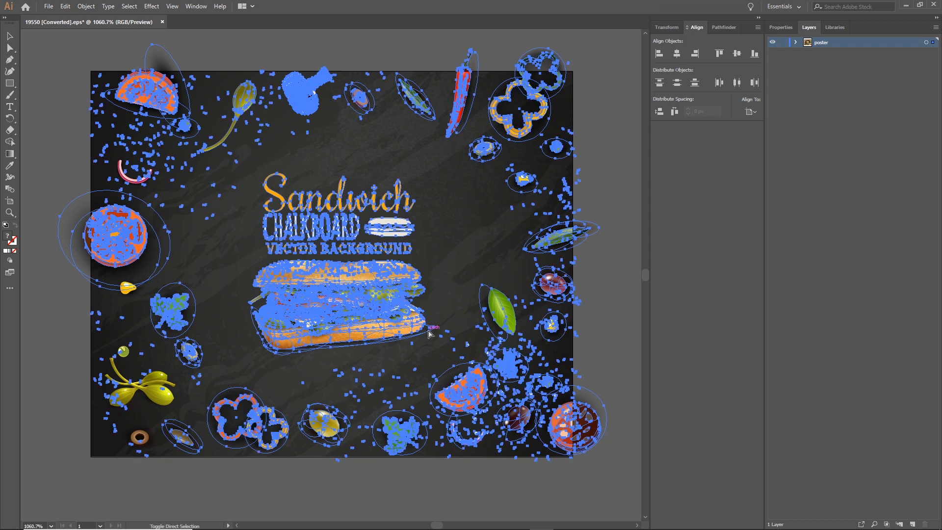
left_click(625, 200)
left_click(387, 290)
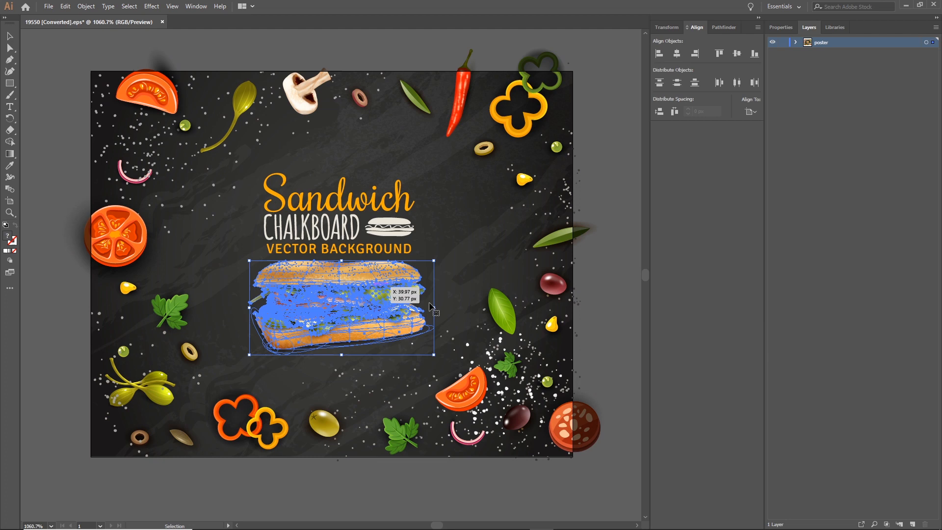
left_click(140, 236)
left_click(157, 101)
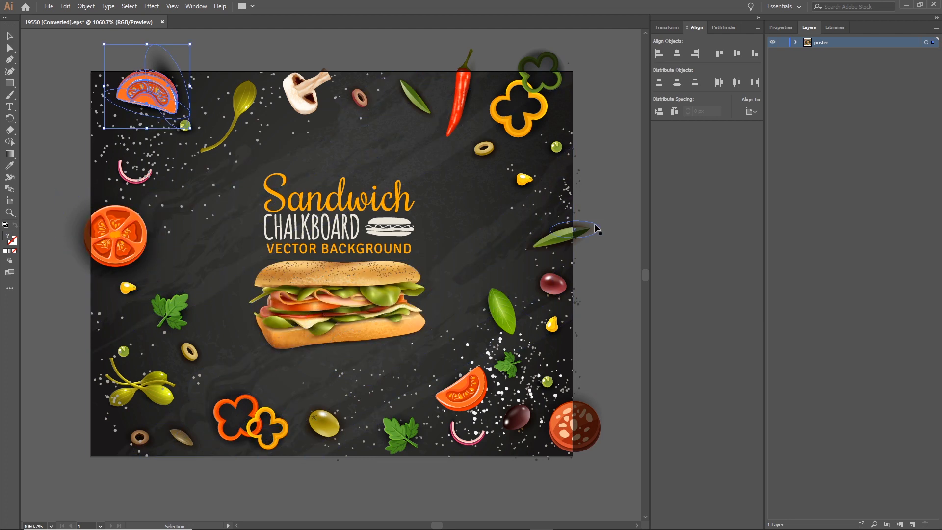
left_click(603, 202)
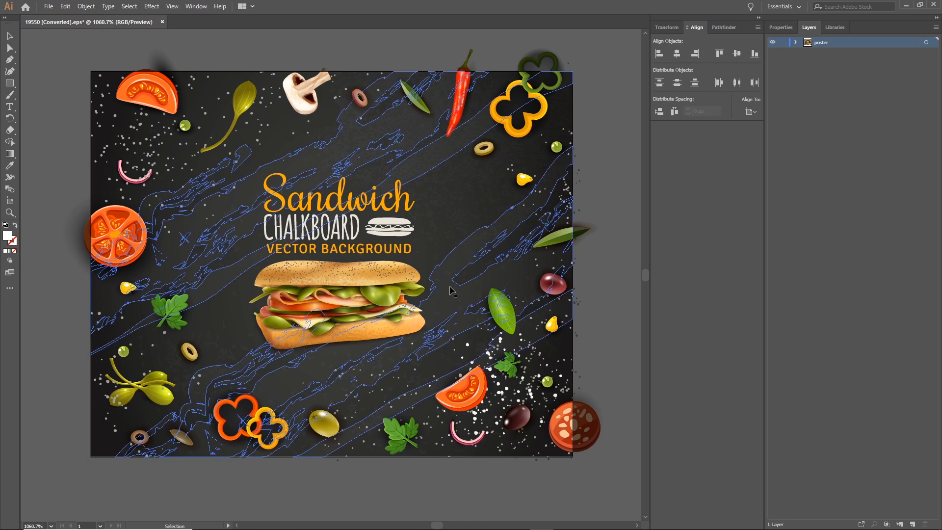
Create a new 800 x 800 px document with one artboard from the recent custom preset
scroll(369, 298, "down", 5)
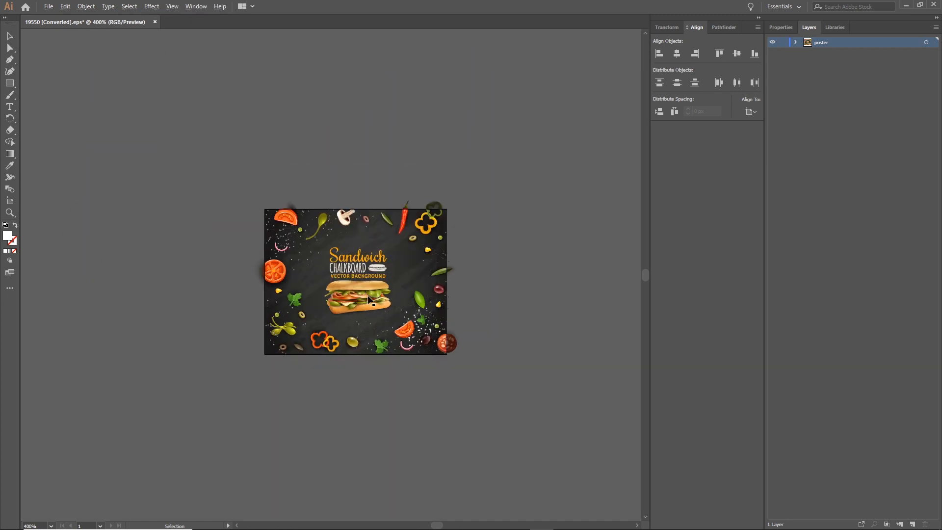
scroll(370, 299, "down", 1)
scroll(369, 299, "down", 1)
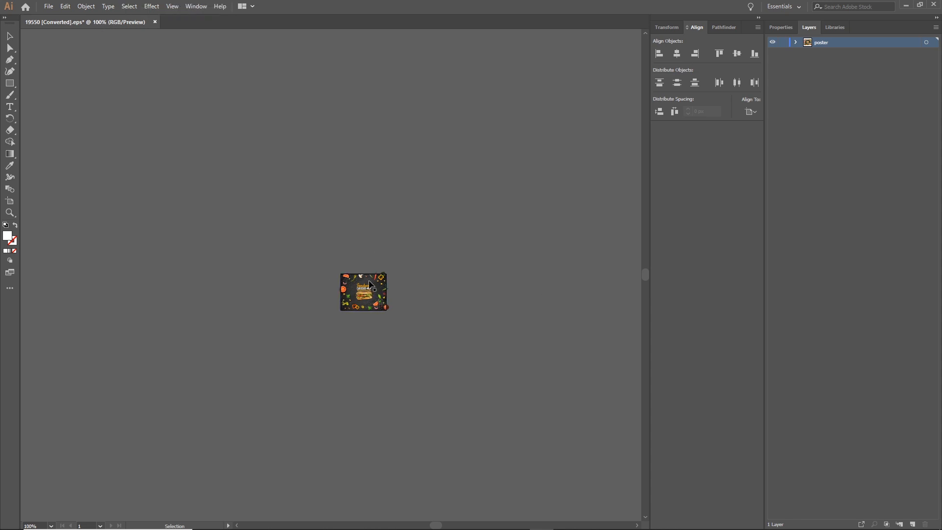
scroll(369, 282, "up", 8)
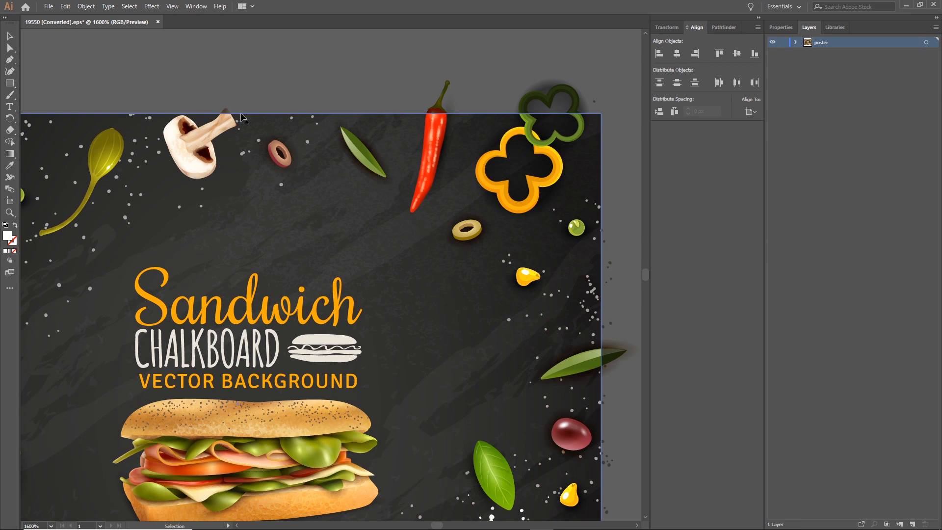
key("ctrl+n")
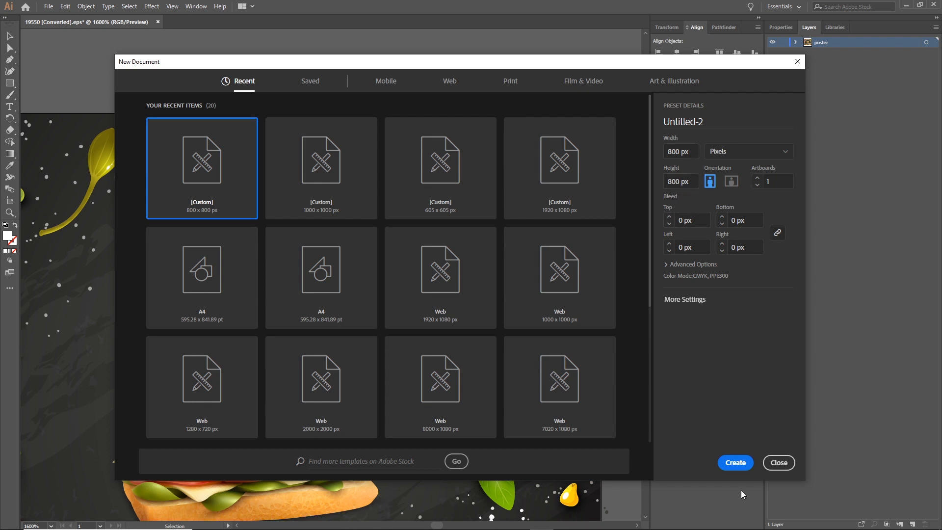
left_click(739, 467)
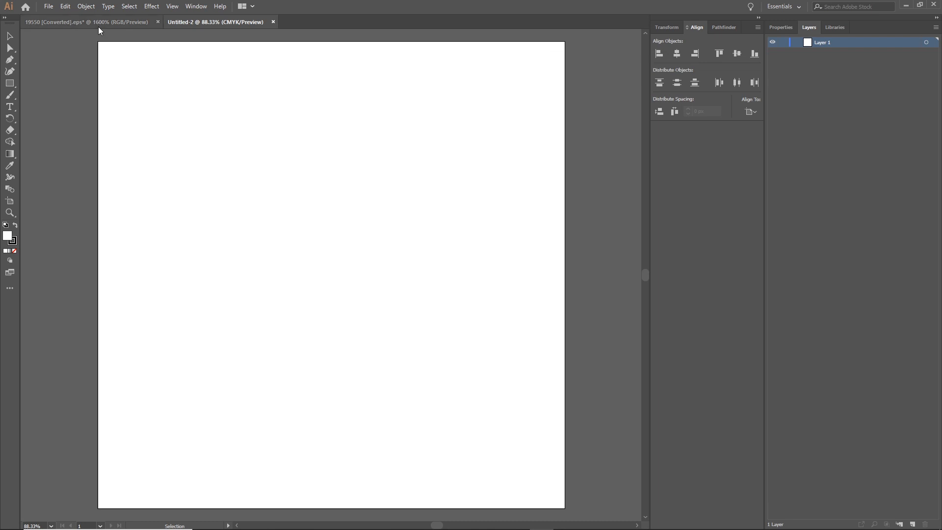
Copy the sandwich from the 19550 poster into the new document and place it above and left of the artboard's centre
left_click(60, 19)
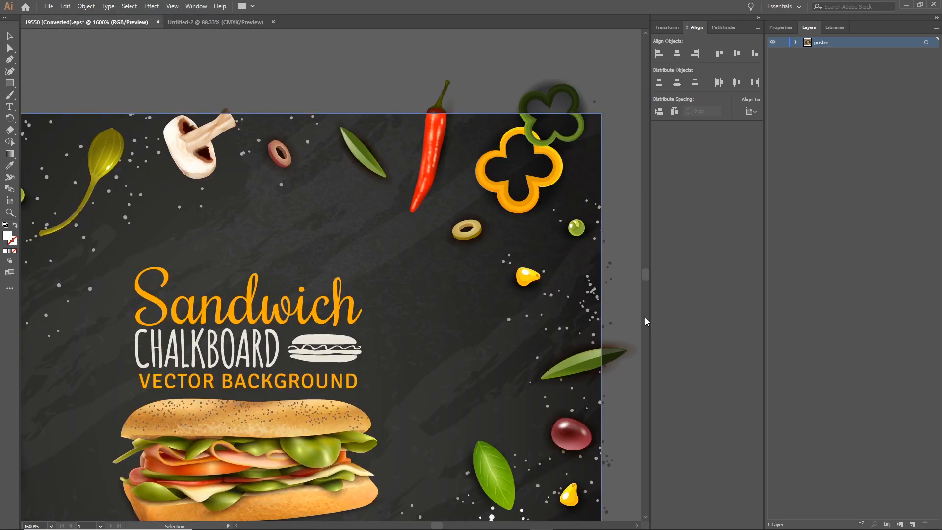
left_click_drag(338, 316, 373, 206)
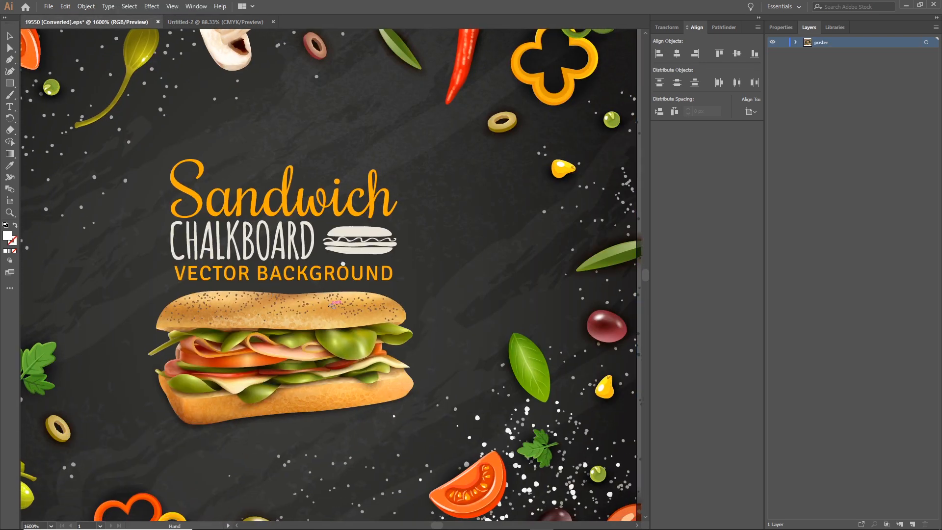
left_click_drag(343, 272, 382, 224)
left_click(317, 261)
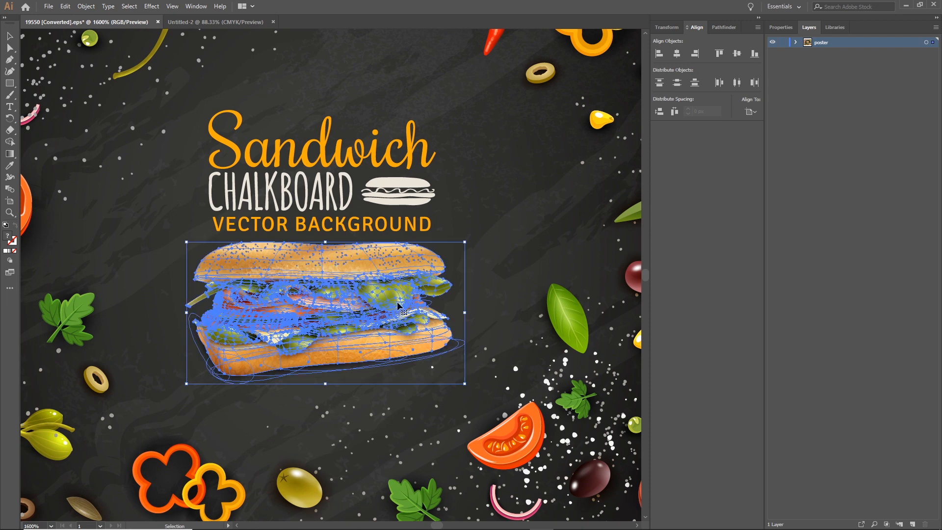
left_click_drag(288, 197, 285, 220)
left_click(290, 256)
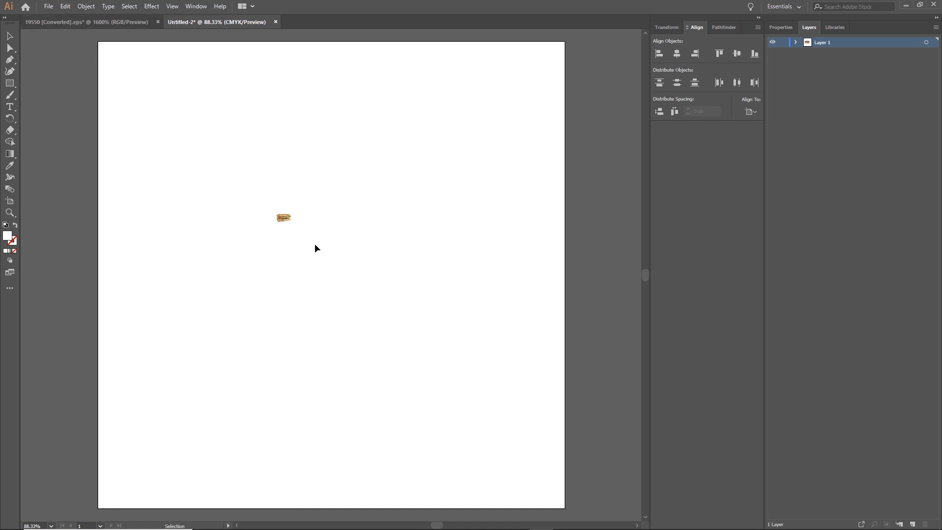
Enlarge the sandwich to about half the artboard's width and place it in the artboard's upper-left corner
left_click_drag(315, 248, 399, 294)
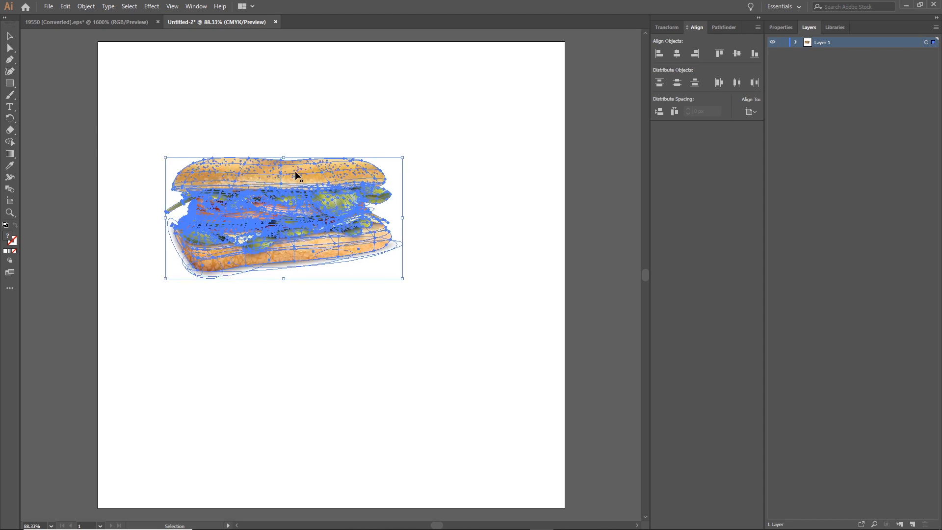
left_click_drag(296, 172, 234, 90)
left_click(320, 218)
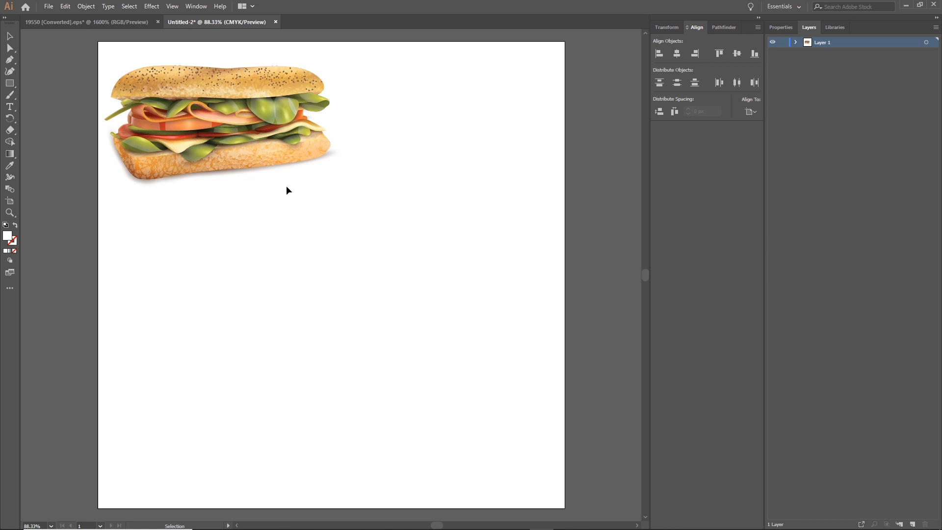
Copy the parsley, round tomato slice, tomato wedge, mushroom, yellow-green pepper pair and basil leaf from the 19550 poster into the new document
left_click(125, 22)
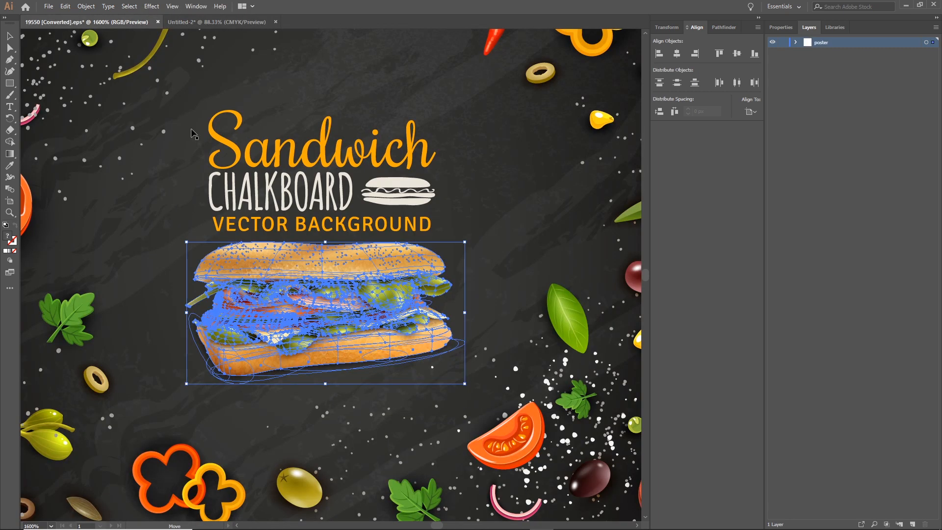
left_click_drag(226, 246, 359, 203)
scroll(188, 211, "down", 1)
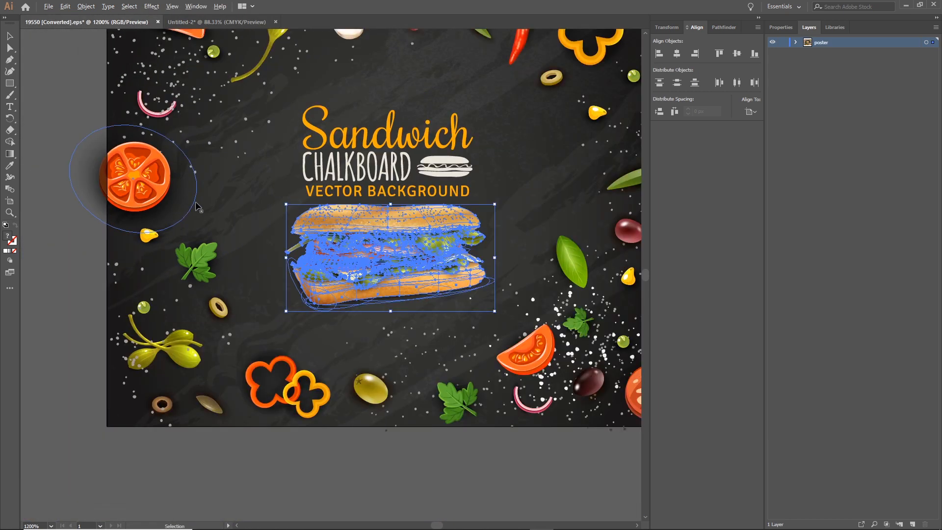
left_click_drag(271, 185, 274, 256)
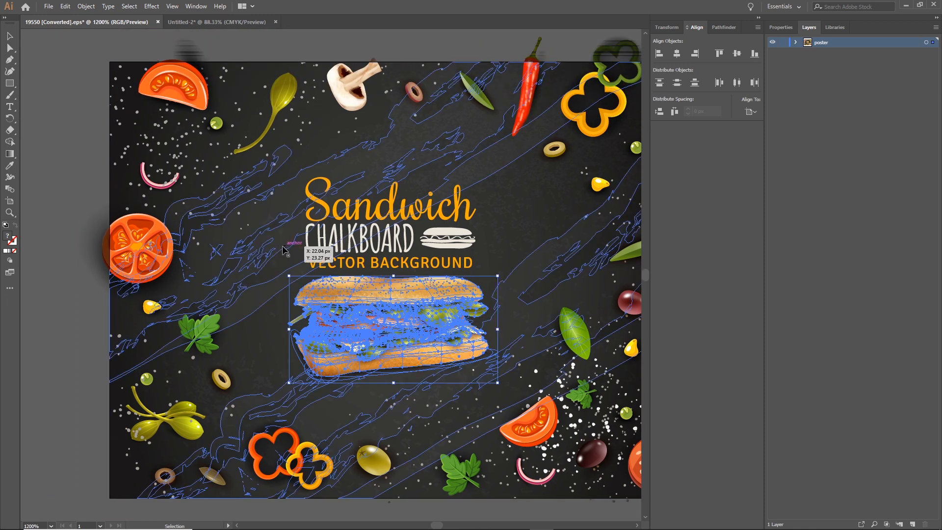
left_click(212, 340)
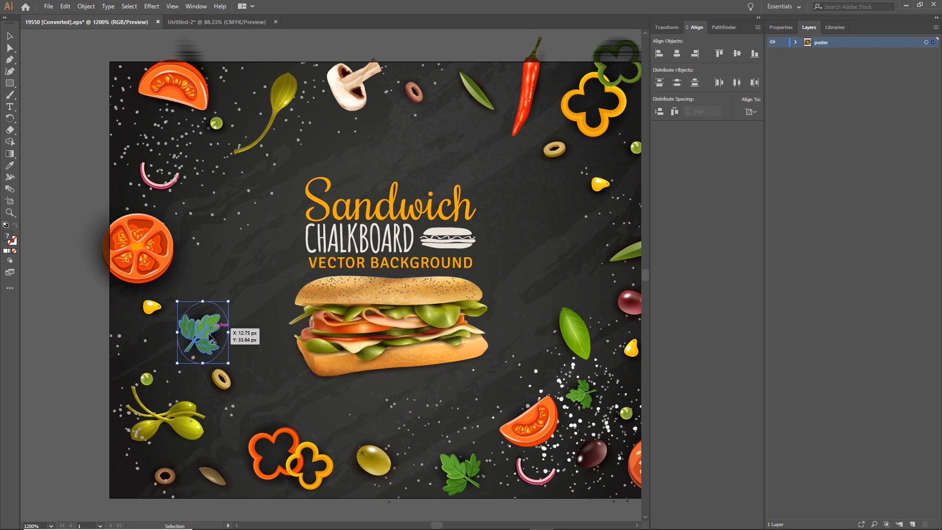
left_click(141, 248, "shift")
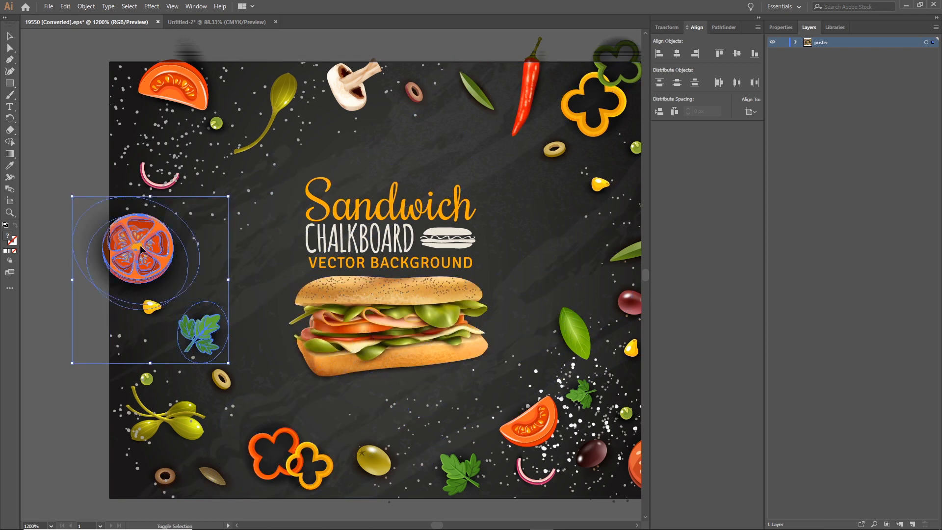
left_click(173, 82, "shift")
left_click(348, 93, "shift")
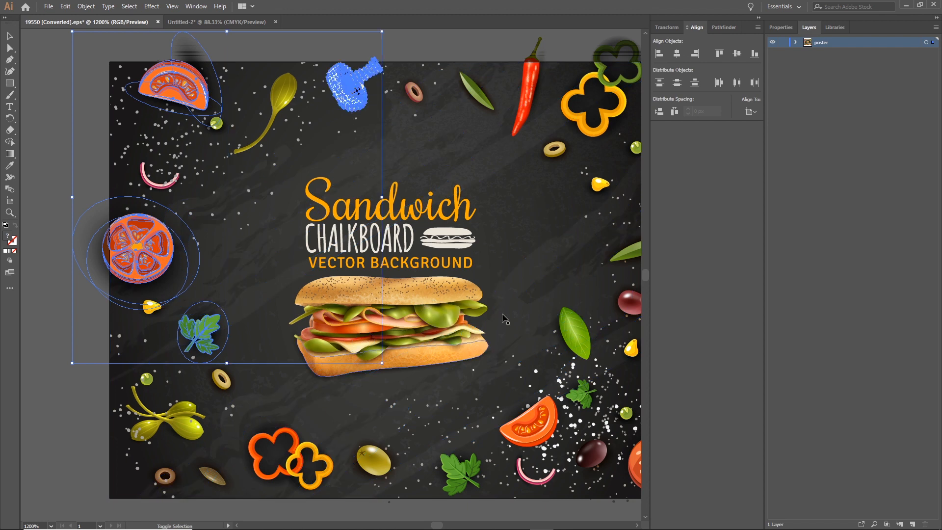
left_click(591, 134, "shift")
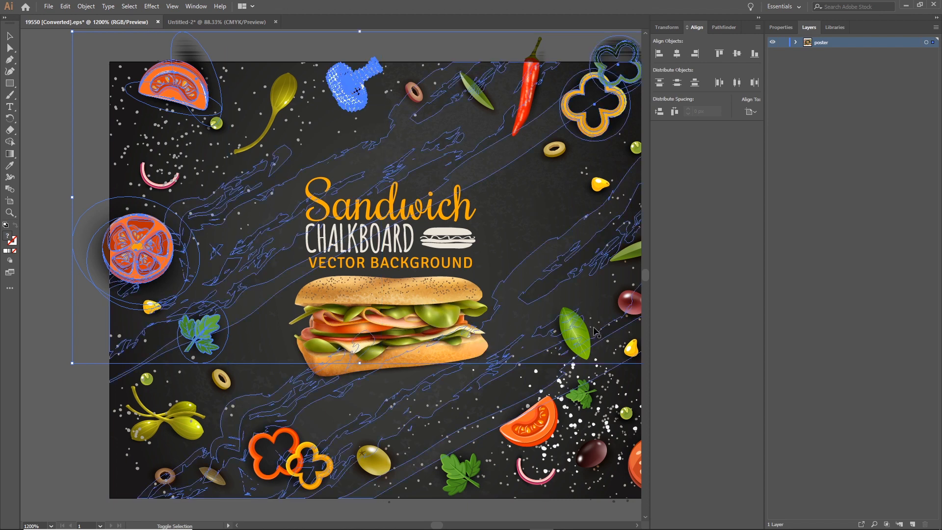
left_click(581, 326, "shift")
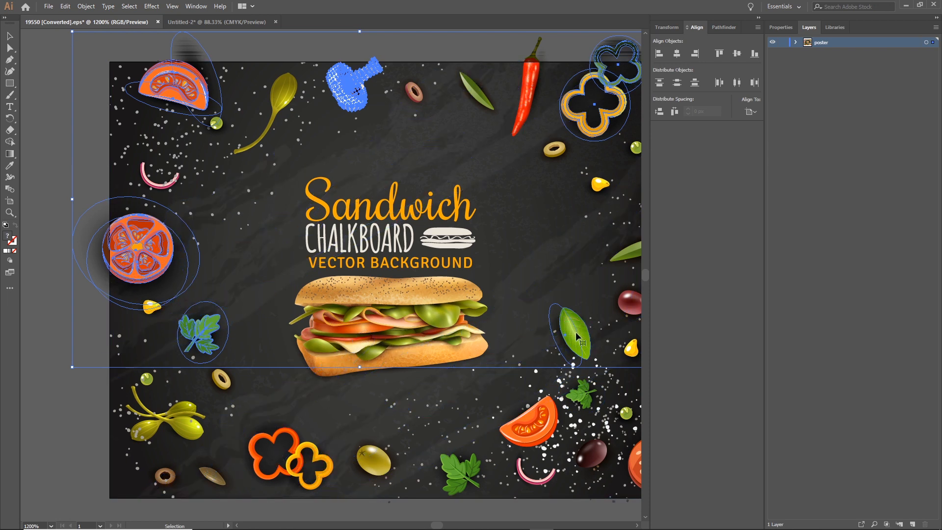
left_click_drag(575, 327, 516, 486)
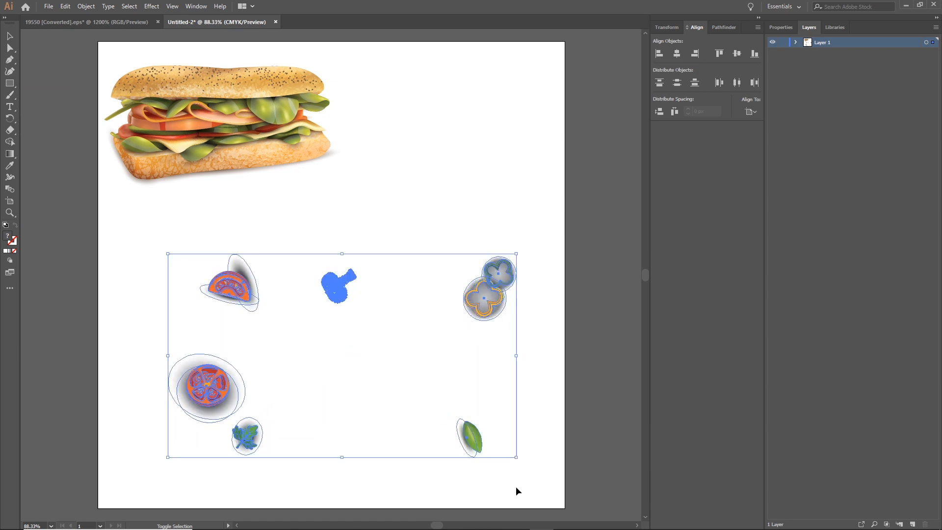
left_click(410, 214)
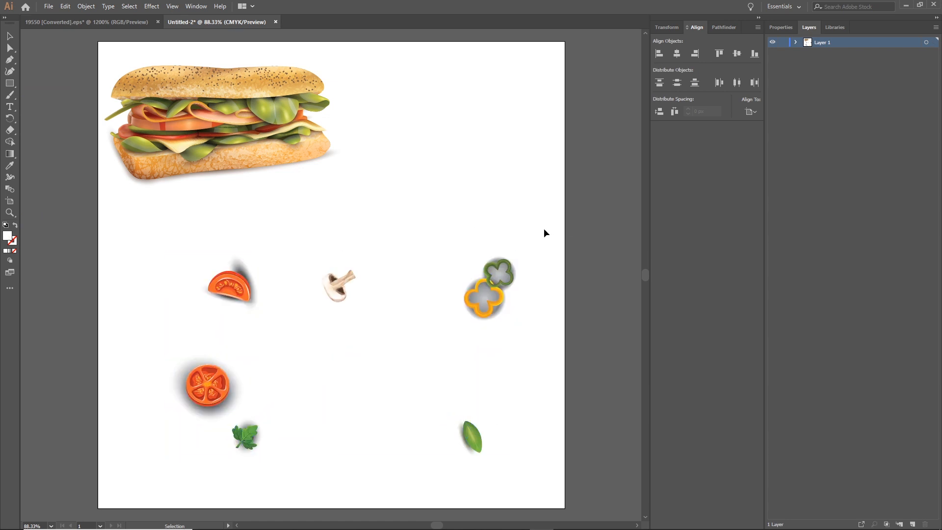
Enlarge the pepper pair, the mushroom and the tomato wedge proportionally on the artboard
left_click_drag(532, 237, 438, 336)
left_click_drag(517, 320, 545, 355)
left_click_drag(329, 294, 399, 344)
left_click_drag(256, 247, 196, 315)
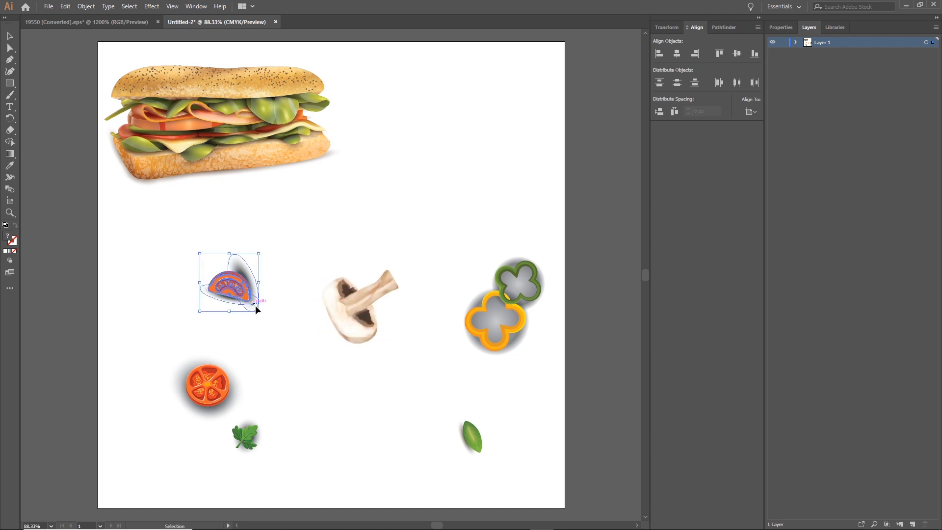
left_click_drag(257, 307, 301, 352)
Enlarge the round tomato slice and move it up and left, clear of the parsley
left_click(203, 380)
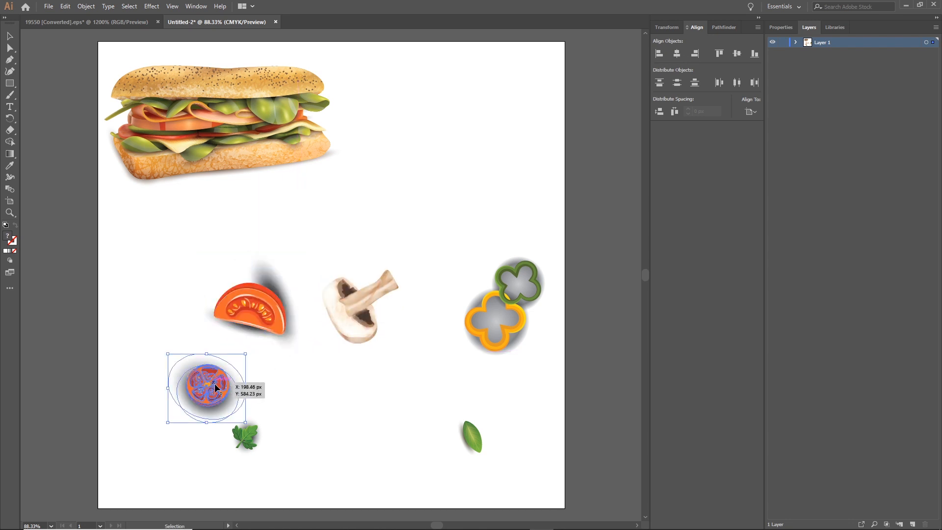
left_click_drag(245, 422, 278, 451)
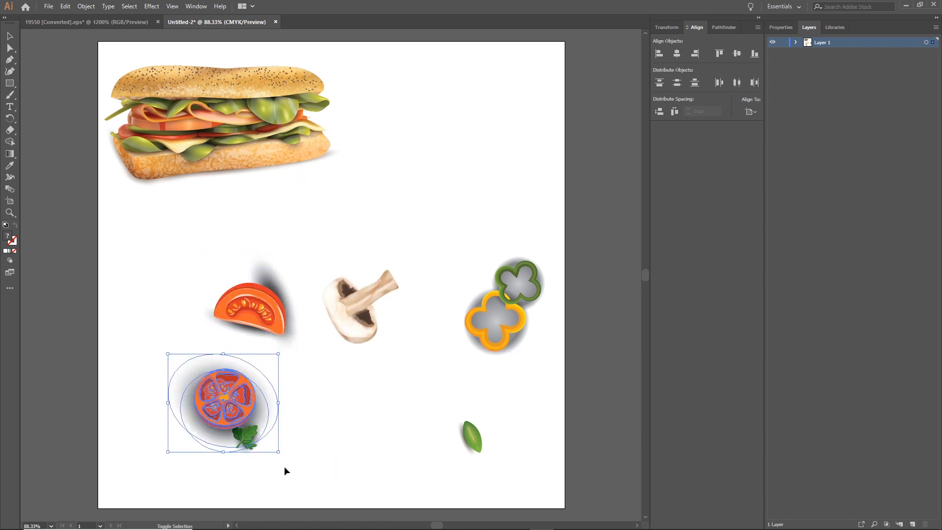
left_click(268, 461)
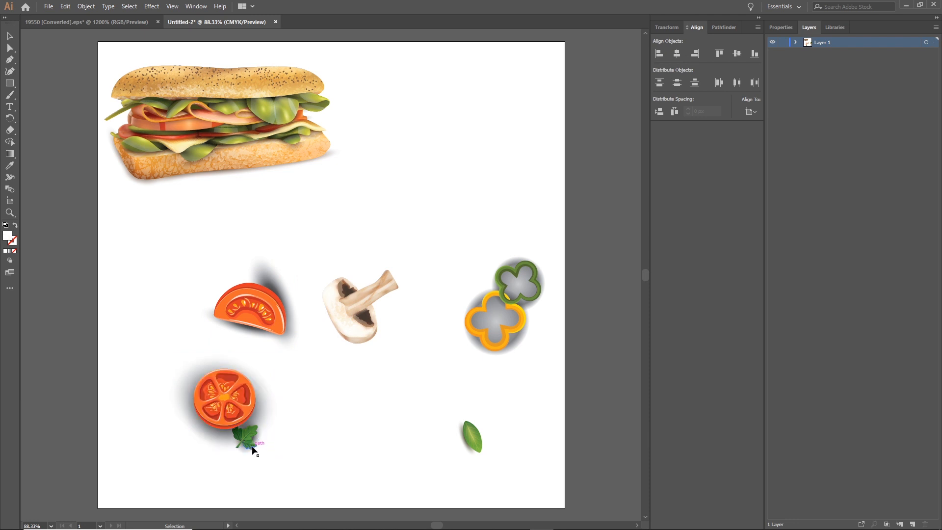
left_click(252, 446)
left_click_drag(263, 408, 209, 373)
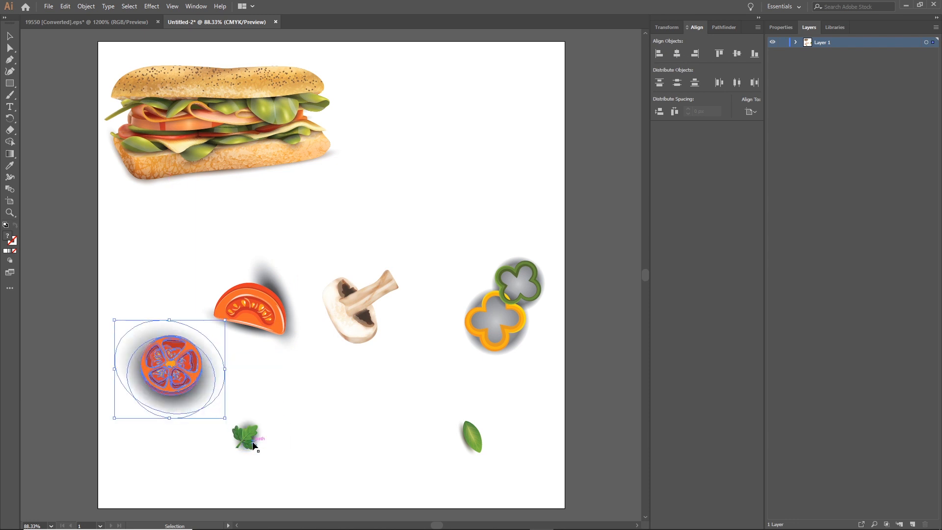
Enlarge the parsley and the basil leaf, leaving both free of the neighbouring ingredients
left_click(245, 436)
left_click_drag(263, 415, 316, 381)
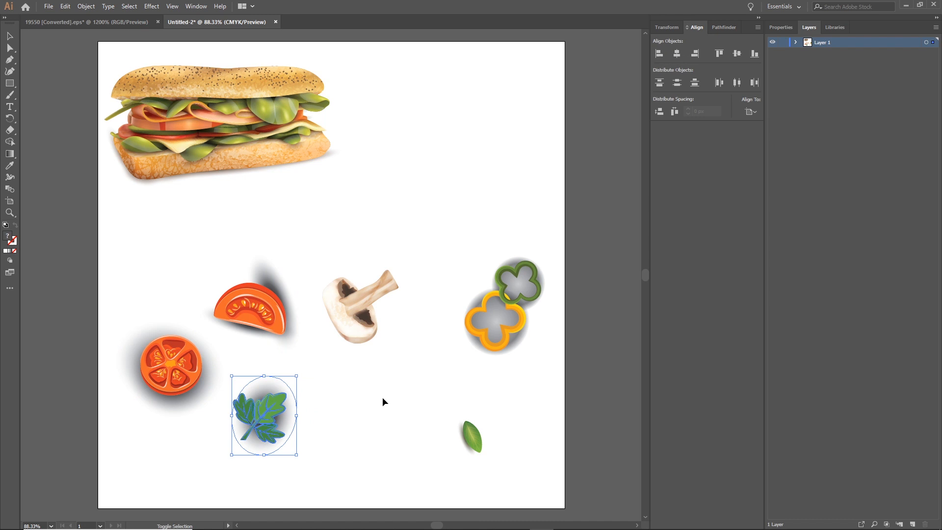
left_click(477, 440)
left_click_drag(456, 420, 406, 361)
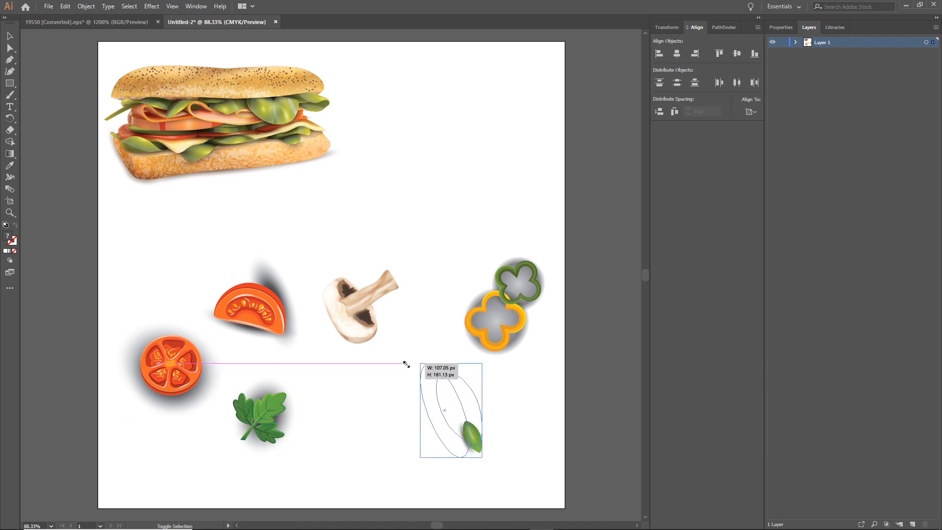
left_click_drag(484, 458, 469, 437)
left_click(454, 244)
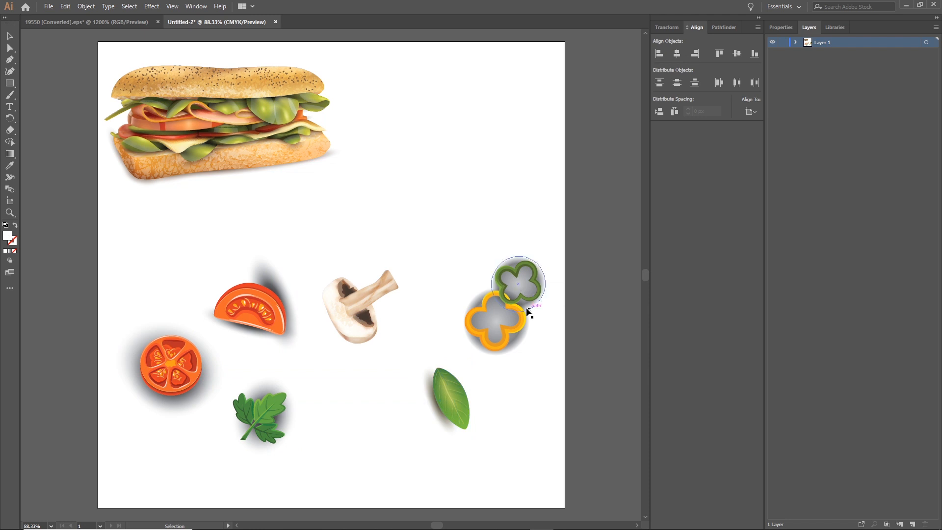
Duplicate the yellow and green pepper pair into the empty area above the original
left_click(514, 300)
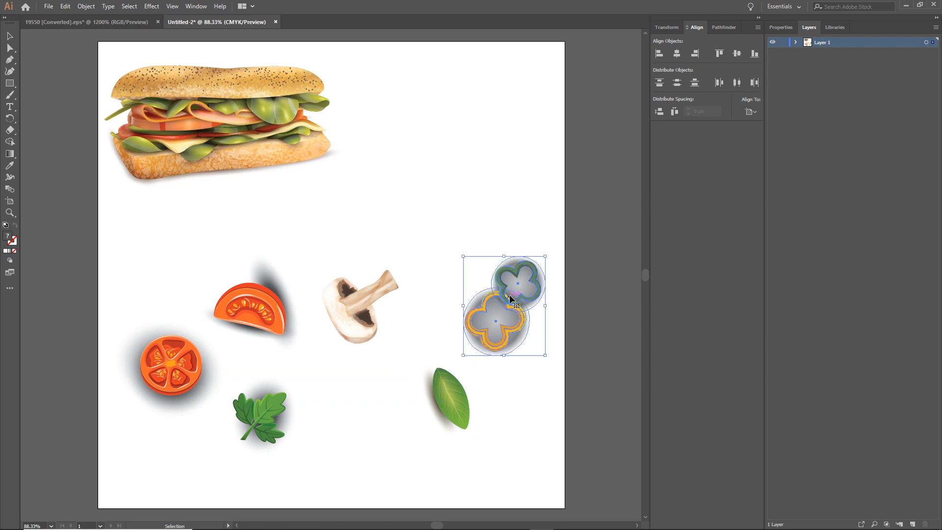
left_click_drag(504, 295, 466, 195)
left_click(526, 211)
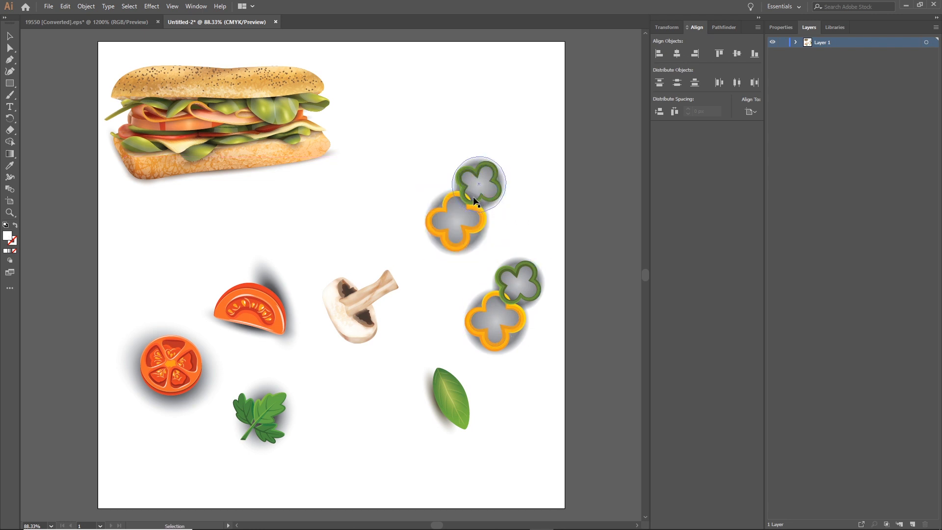
Delete the green pepper ring and its round shadow from inside the upper pepper group
double_click(492, 208)
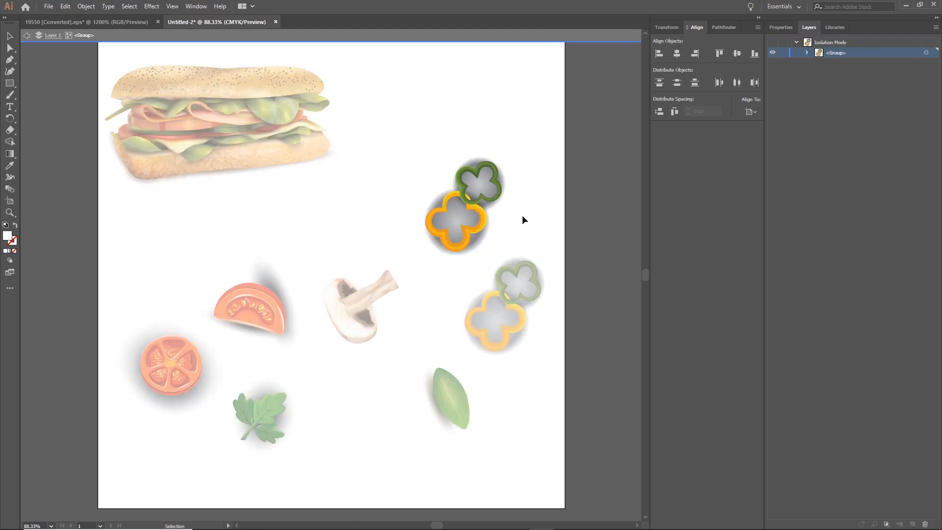
left_click(498, 199)
key("Delete")
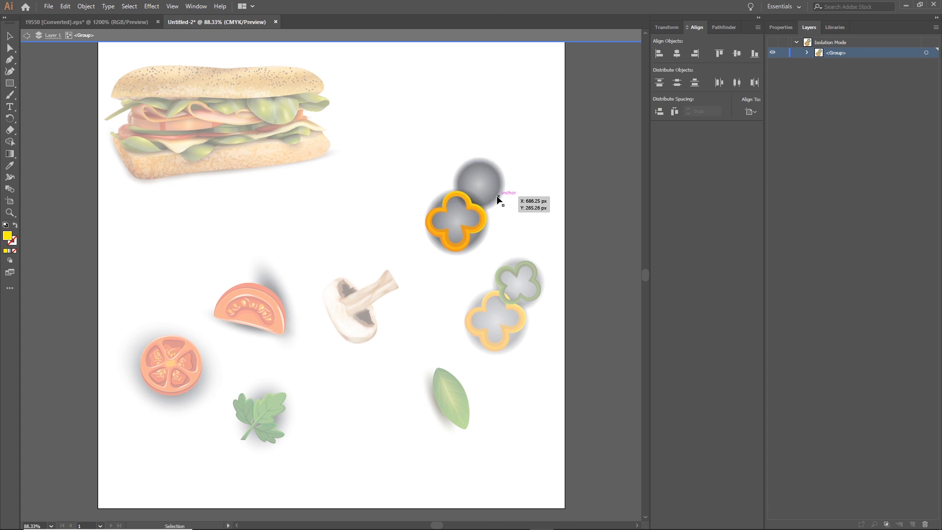
left_click(487, 187)
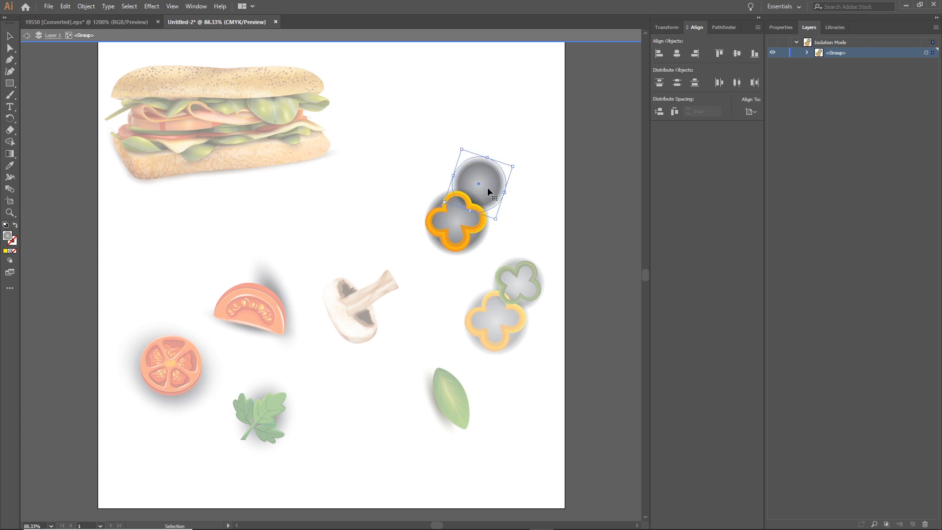
key("Delete")
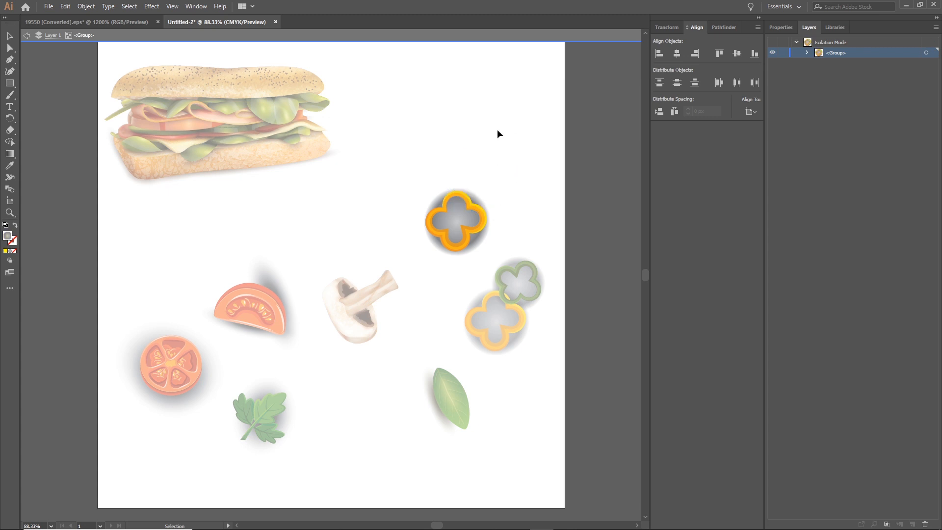
double_click(519, 153)
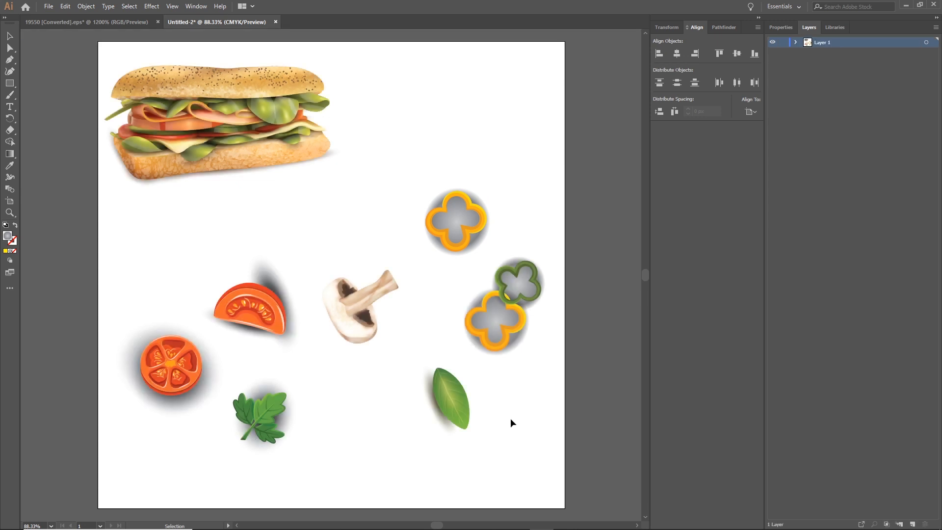
Delete the yellow pepper ring and its round shadow from inside the lower pepper group
double_click(515, 331)
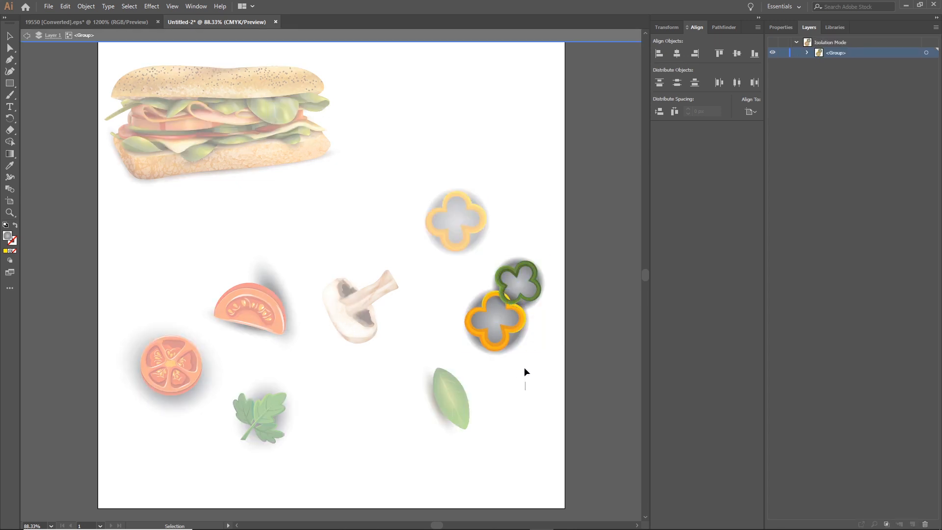
key("Delete")
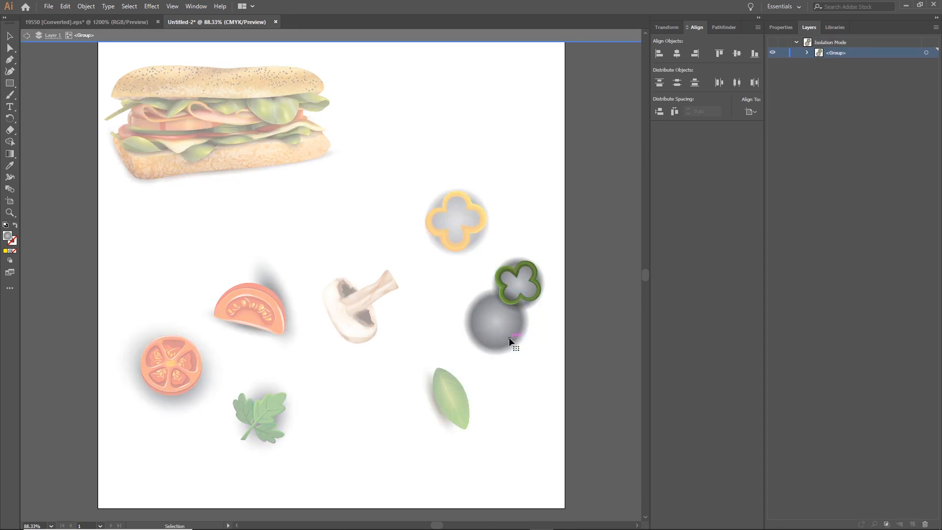
left_click(510, 338)
key("Delete")
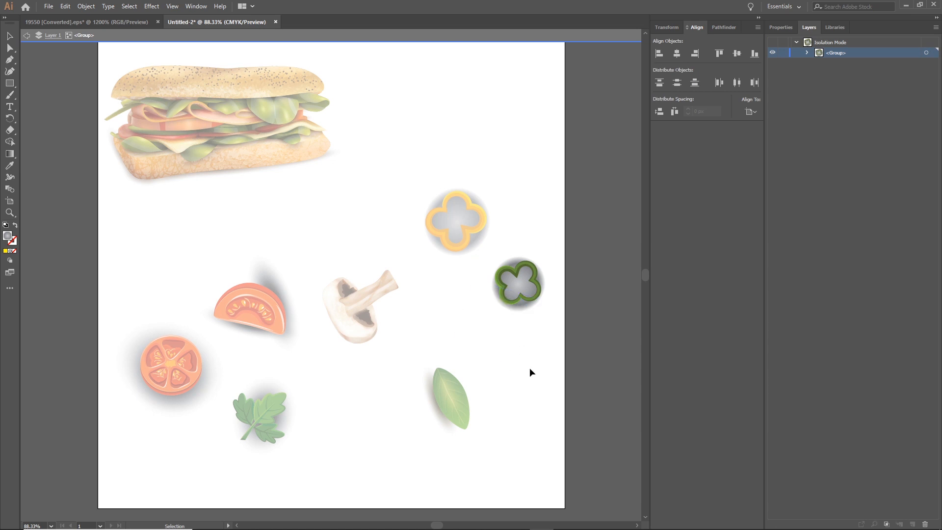
double_click(530, 372)
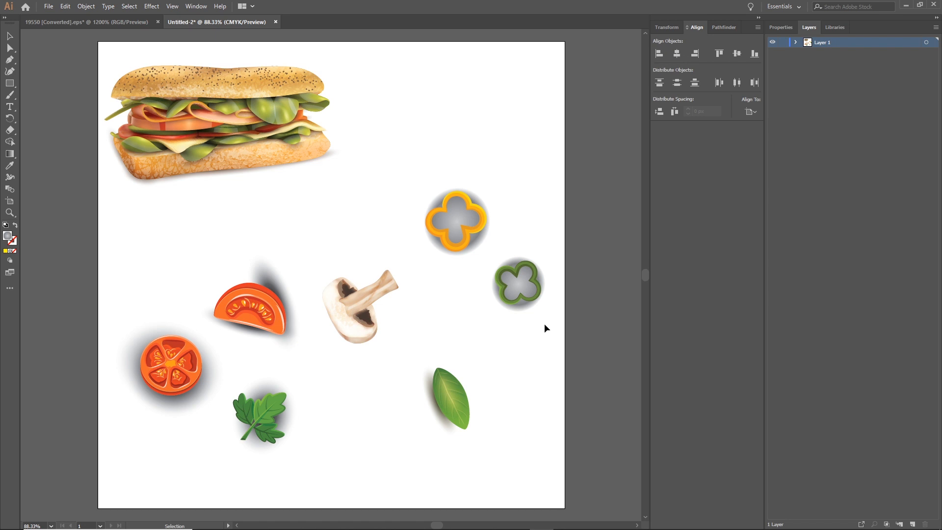
Pull the grey round shadow out from behind the yellow pepper ring inside its group and delete it
left_click(507, 268)
left_click(457, 225)
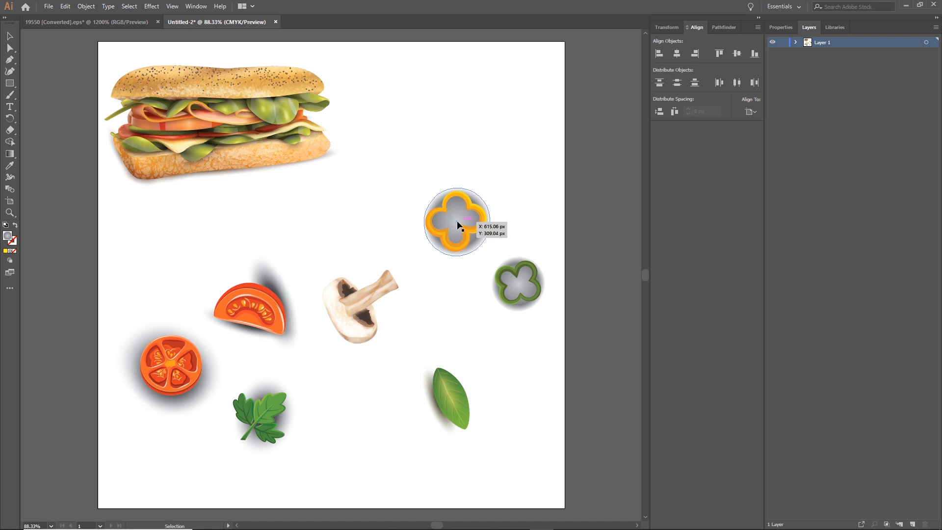
double_click(456, 222)
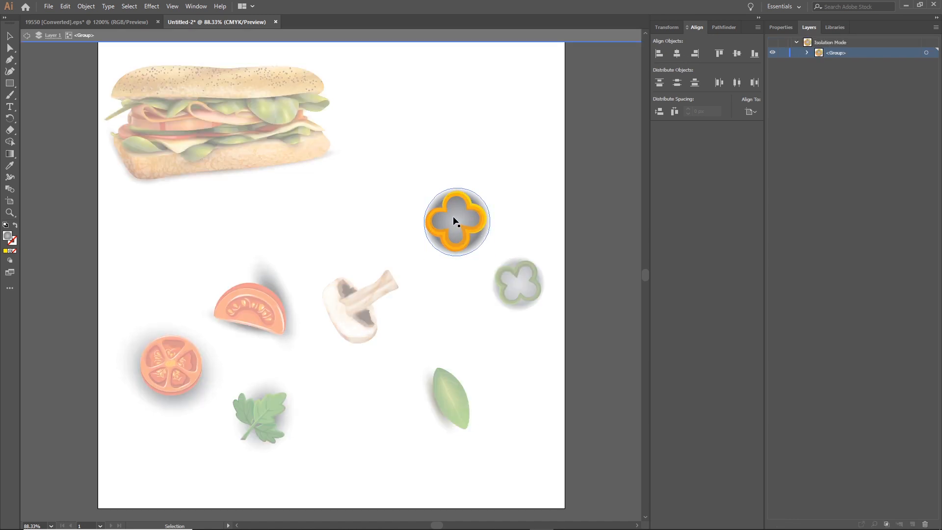
left_click_drag(455, 219, 429, 156)
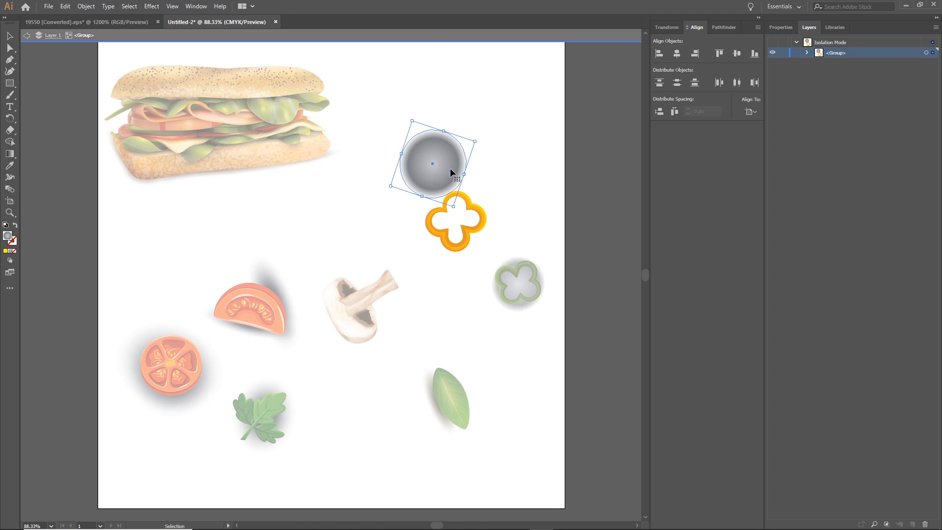
key("Delete")
double_click(440, 136)
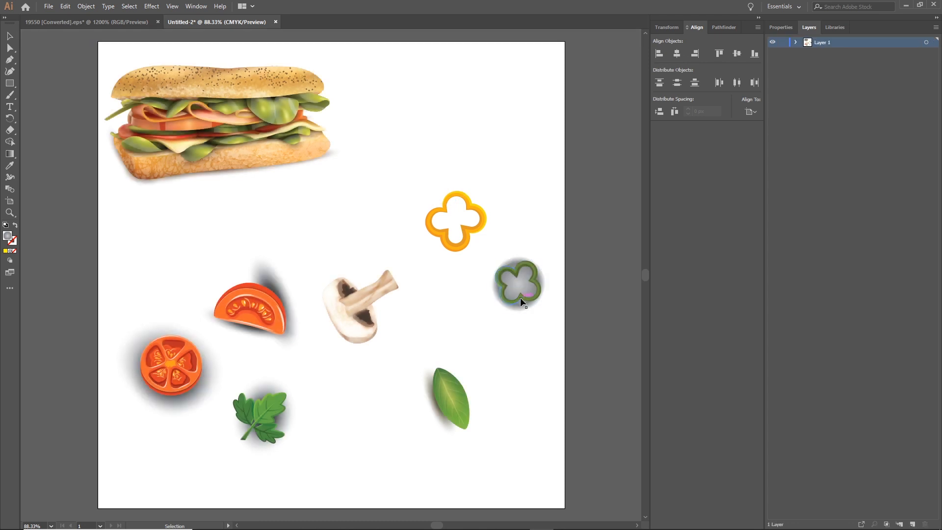
Pull the round grey shadow out from behind the green pepper ring inside its group and delete it
double_click(525, 282)
left_click_drag(538, 265, 471, 281)
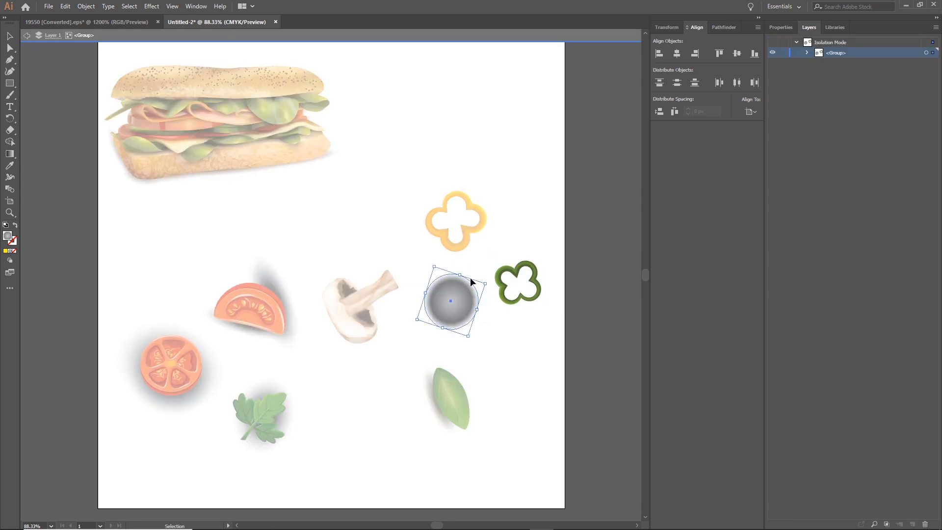
key("Delete")
double_click(534, 364)
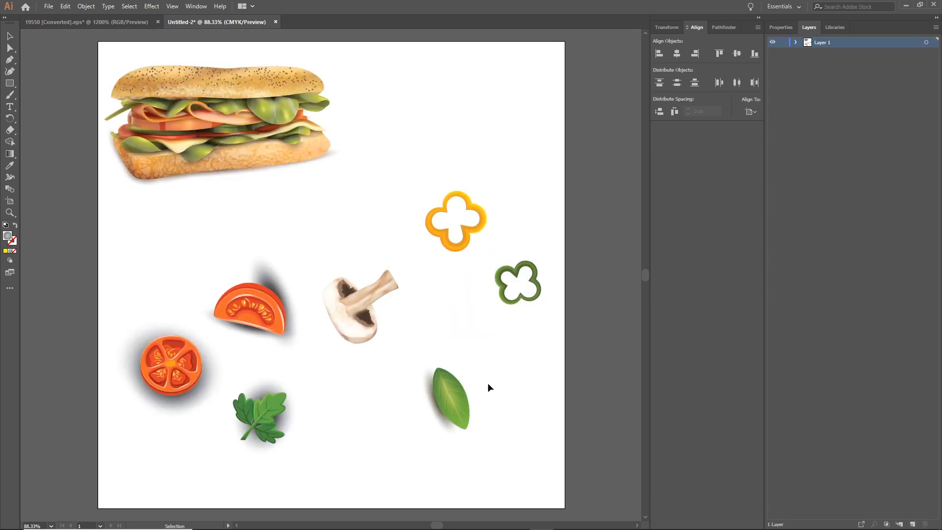
Pull the shadow out from behind the single oval green leaf inside its group and delete it
double_click(437, 405)
left_click_drag(426, 421, 380, 430)
key("Delete")
double_click(370, 399)
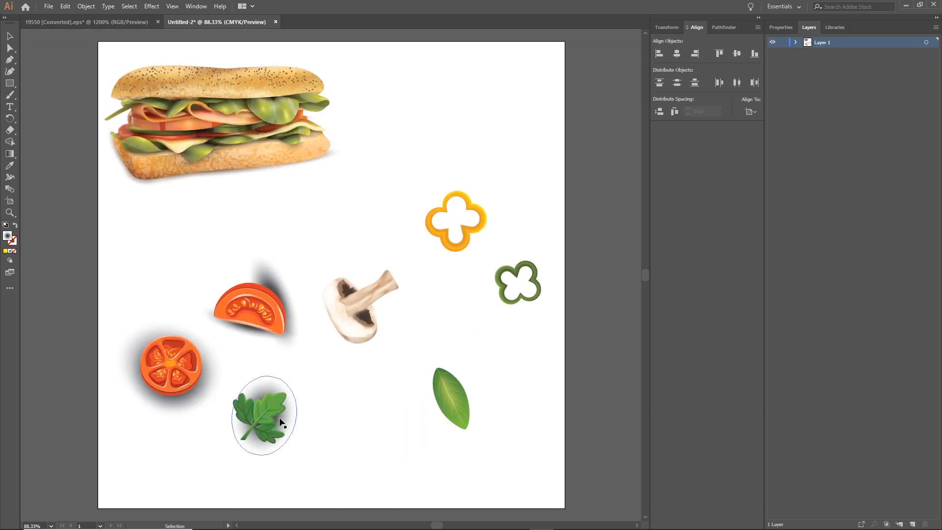
Pull the dark oval shadow out from behind the parsley sprig inside its group and delete it
double_click(280, 420)
left_click_drag(283, 418, 324, 424)
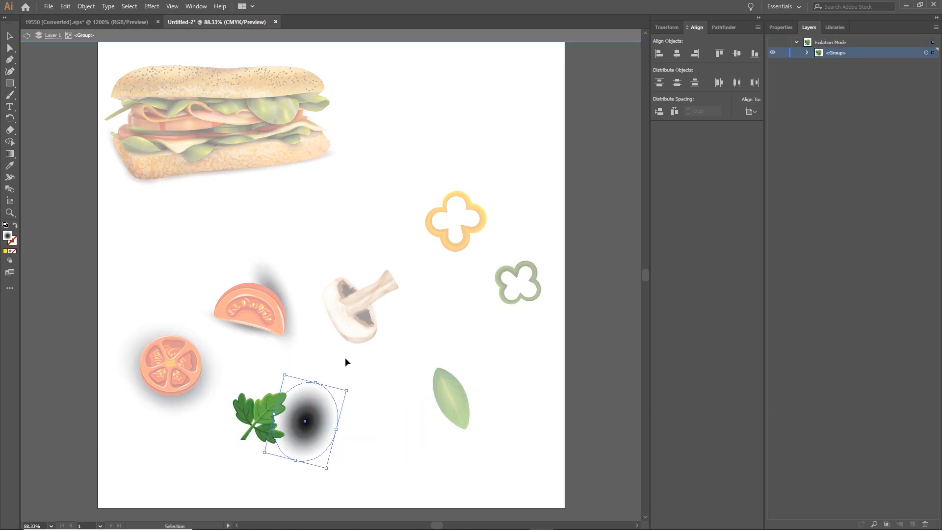
key("Delete")
double_click(291, 434)
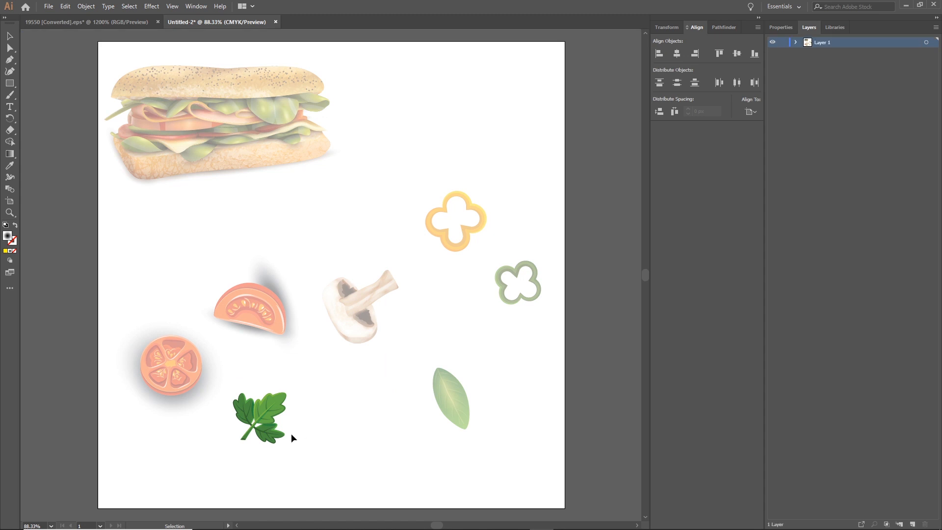
Delete the dark oval shadow behind the round tomato slice inside its group
double_click(163, 403)
left_click_drag(196, 403, 178, 449)
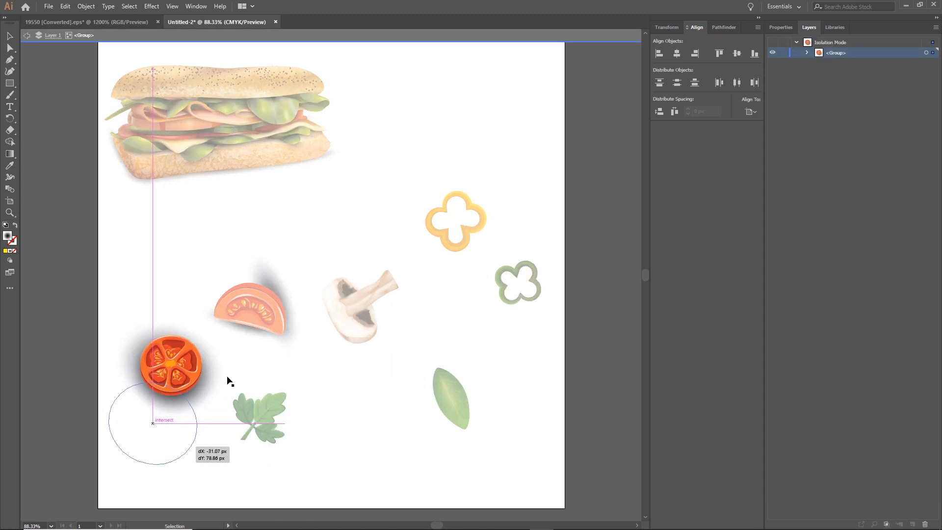
key("ctrl+z")
left_click(210, 389)
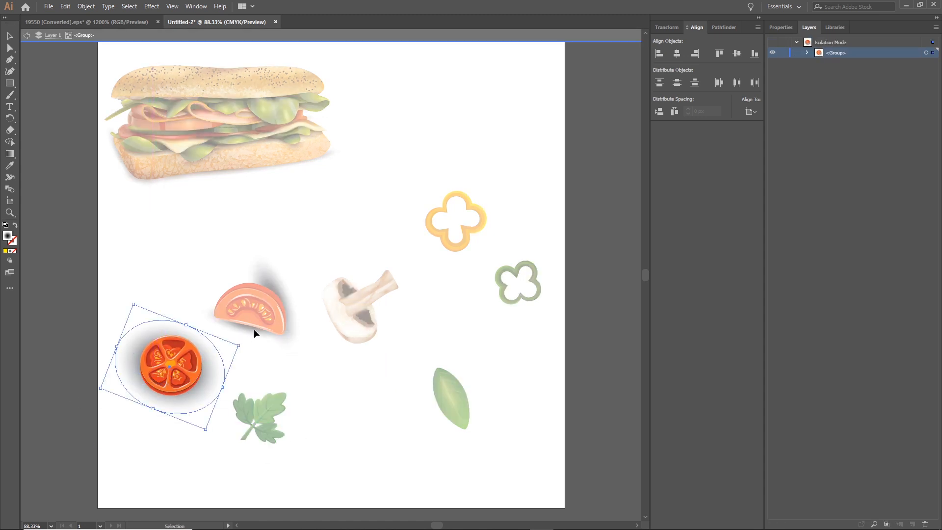
key("Delete")
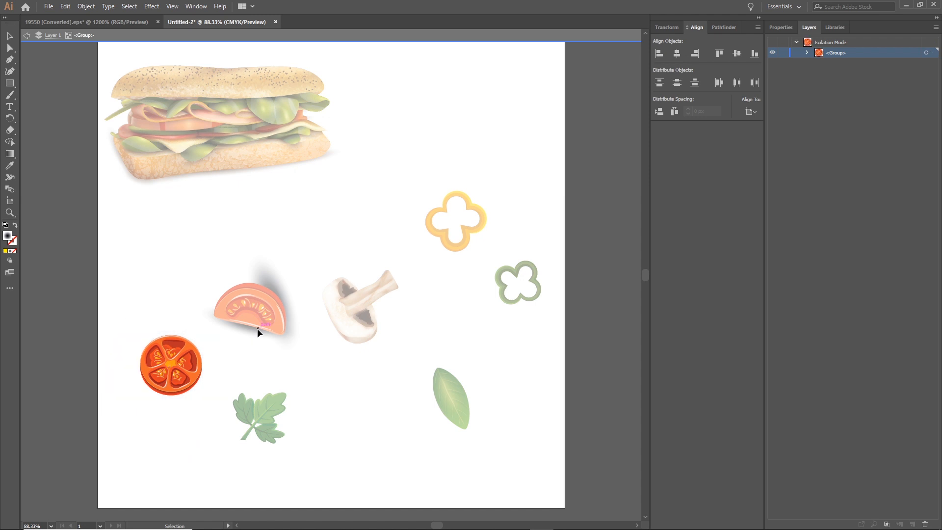
double_click(248, 361)
Delete the upright shadow beside the half tomato slice and the flat shadow beneath it inside its group
double_click(273, 280)
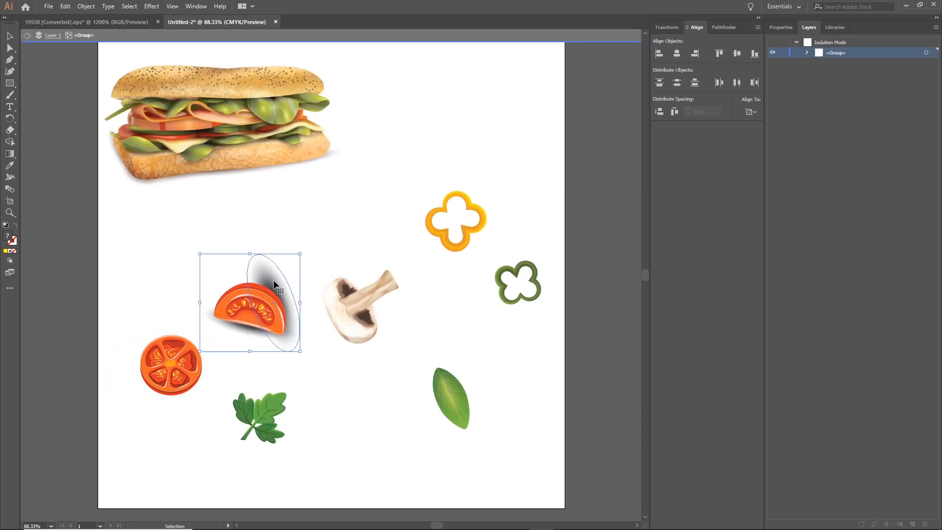
key("Delete")
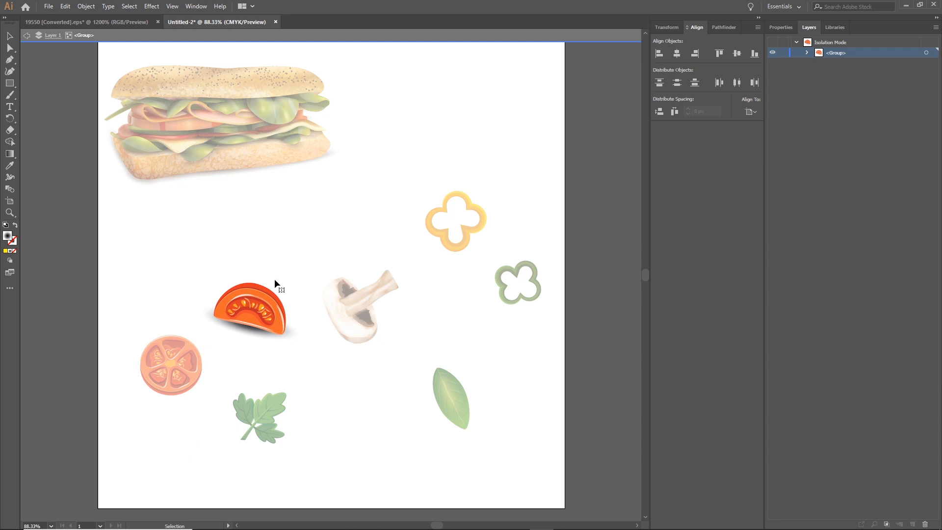
left_click(252, 338)
left_click(250, 333)
key("Delete")
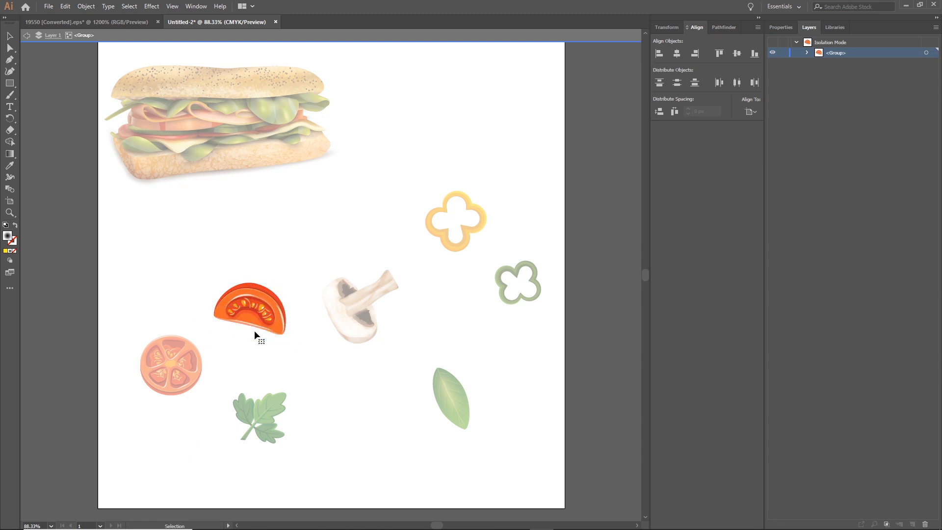
double_click(284, 231)
Try to pull the shadow out from under the sandwich inside its group, and undo the last changes
left_click(281, 167)
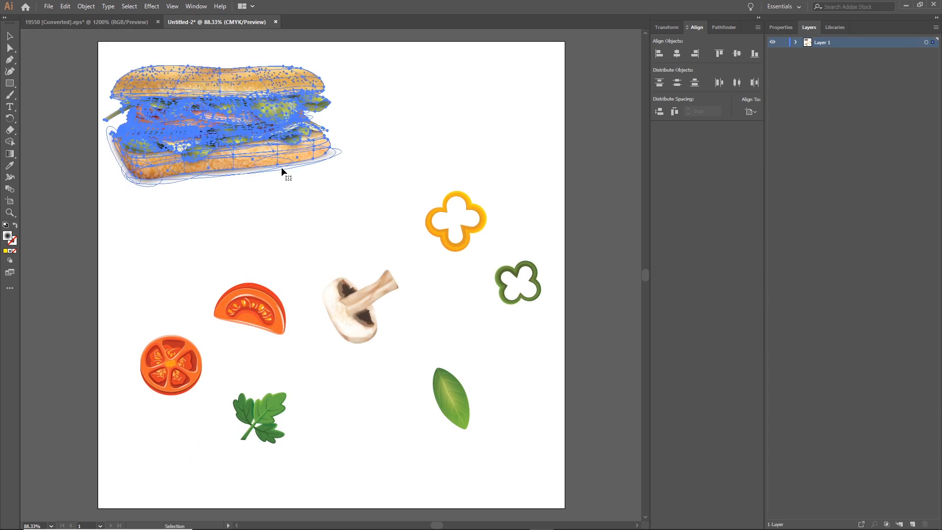
double_click(281, 167)
left_click_drag(277, 168, 272, 192)
key("a")
key("ctrl+z")
key("ctrl+z")
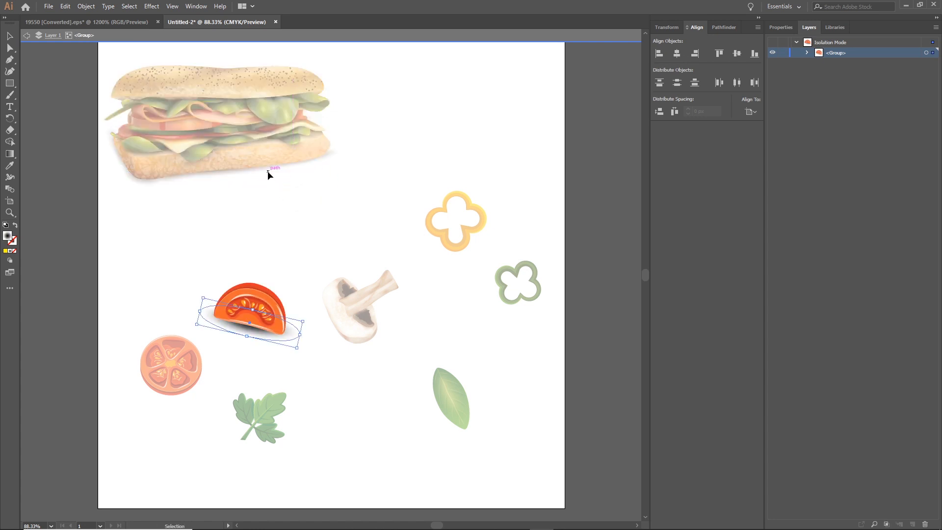
left_click(267, 168)
double_click(264, 169)
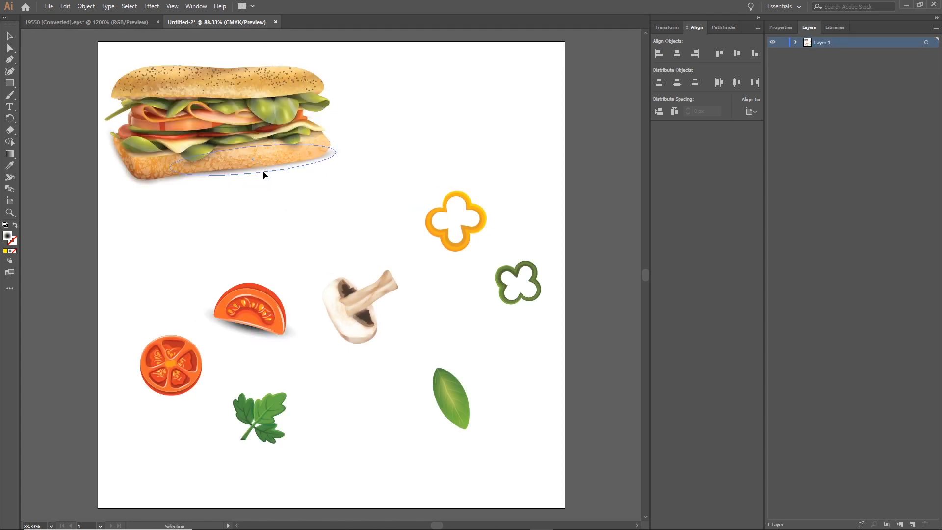
Pull the grouped shadows out from under the sandwich's lower bun inside the sandwich group and delete them
left_click(263, 170)
double_click(264, 171)
left_click(261, 169)
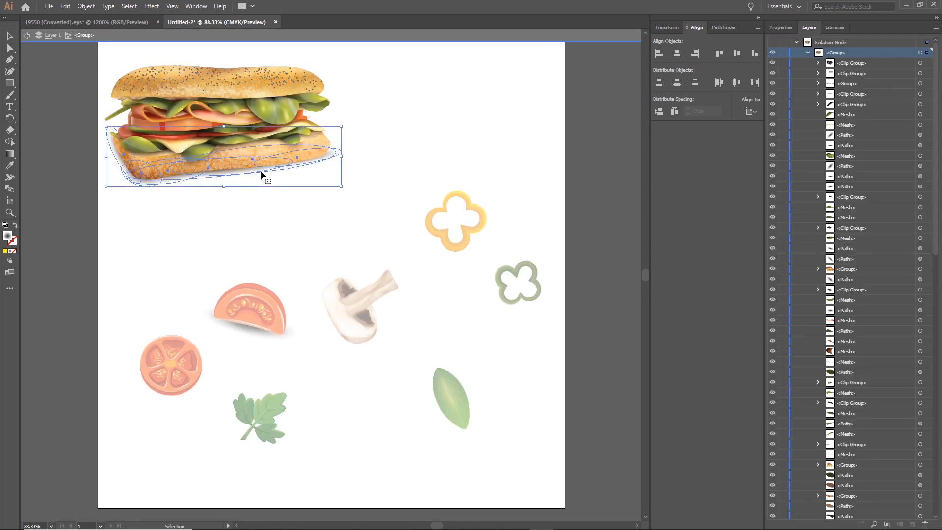
left_click_drag(261, 170, 276, 216)
key("Delete")
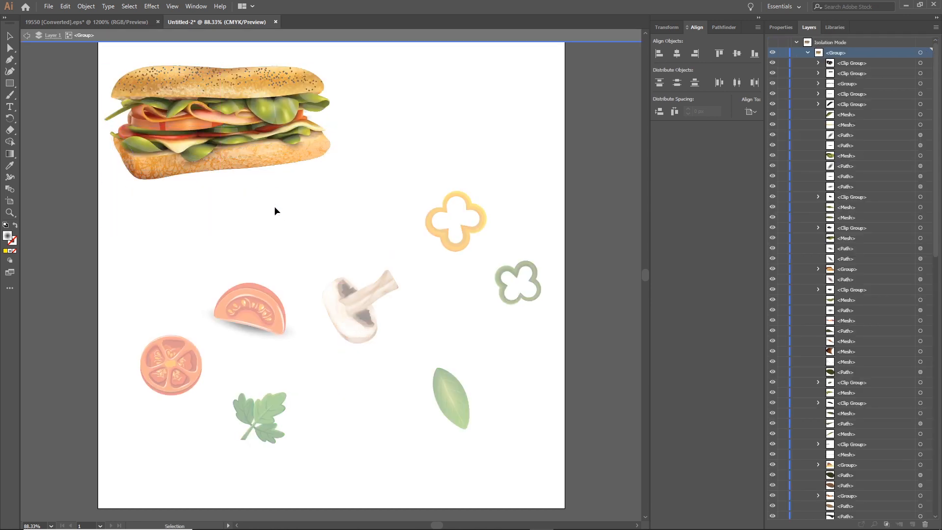
double_click(453, 124)
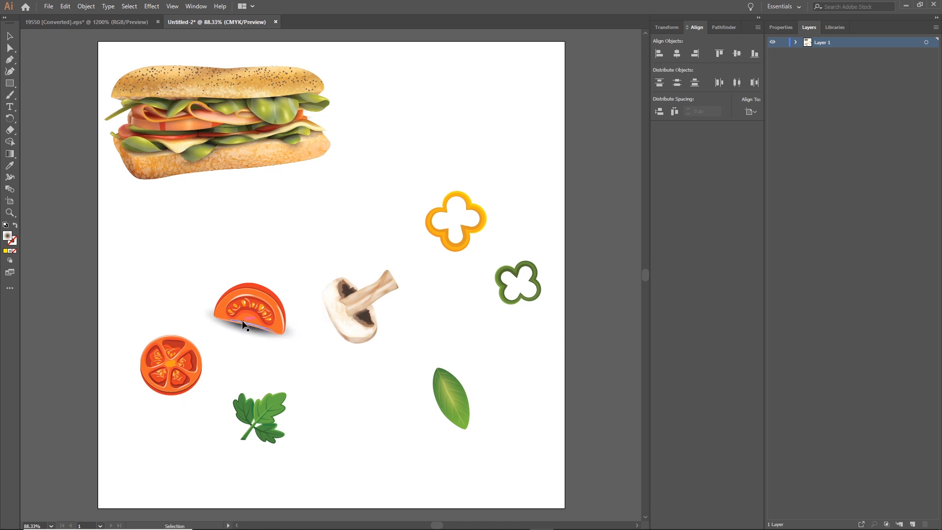
Delete the remaining flat shadow beneath the half tomato slice inside its group
double_click(250, 333)
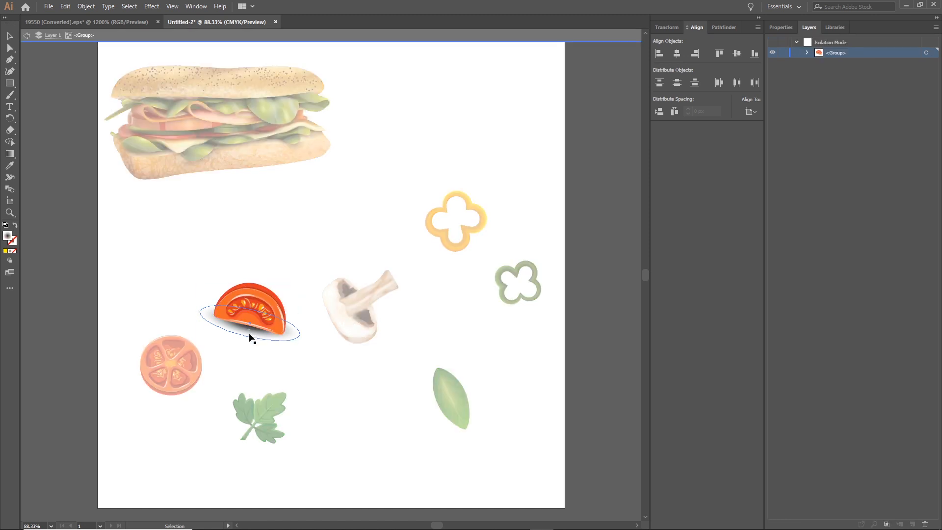
left_click_drag(250, 335, 246, 343)
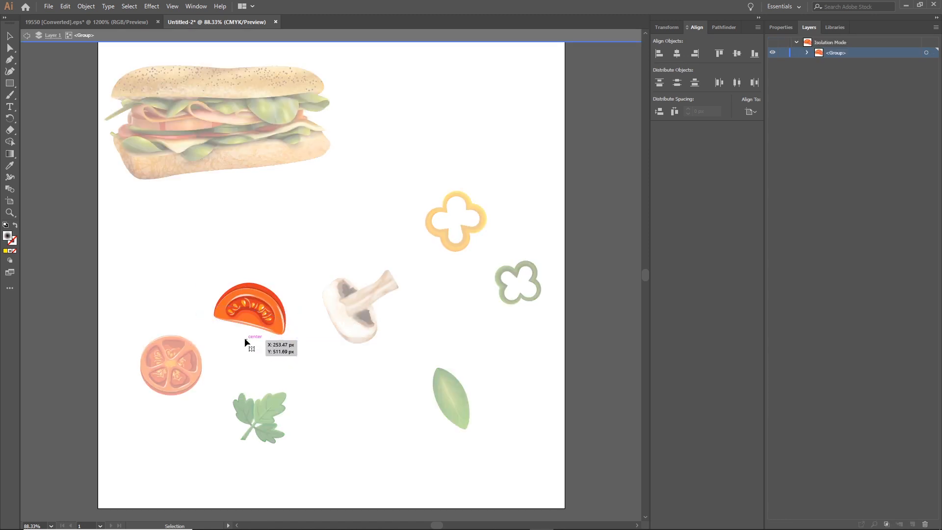
double_click(326, 242)
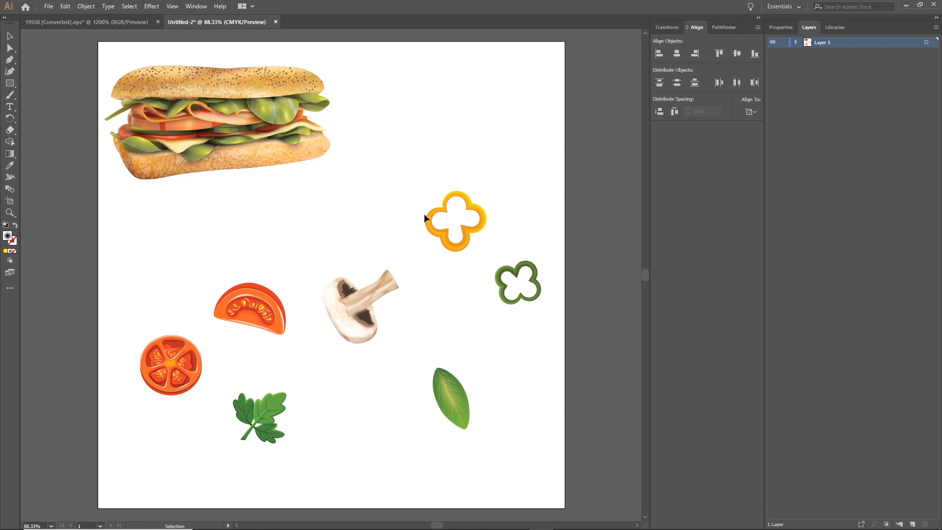
Switch to Adobe Animate and create a new 800 x 800 px HTML5 Canvas ad document at 24 frames per second
mouse_move(450, 529)
left_click(588, 524)
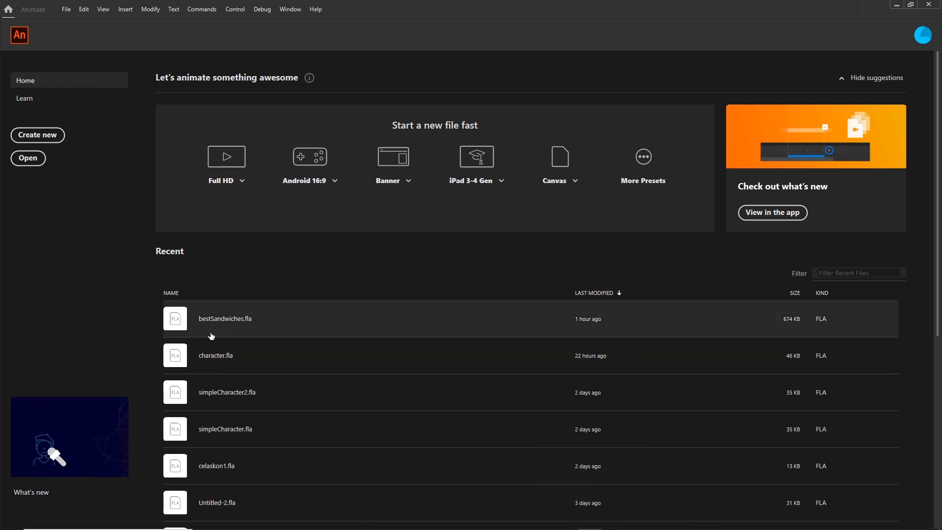
left_click(42, 137)
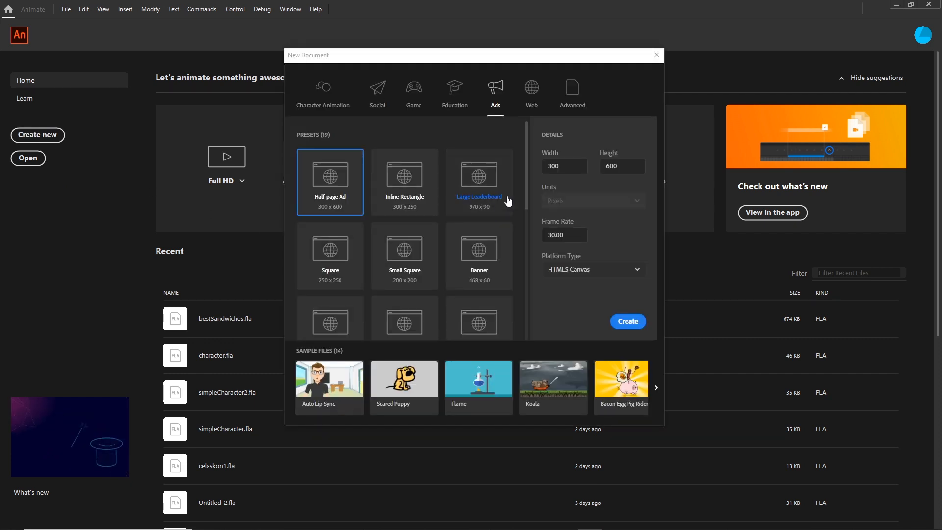
key("Tab")
type("8")
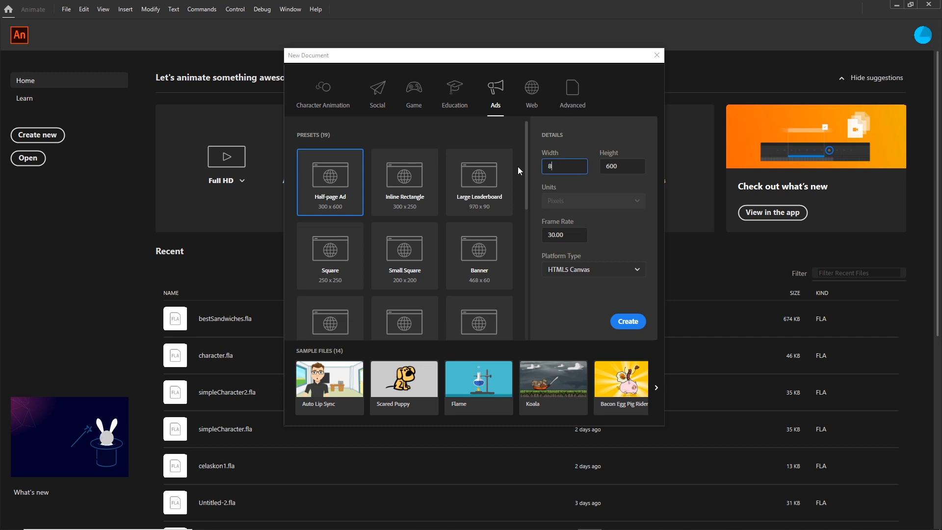
type("00")
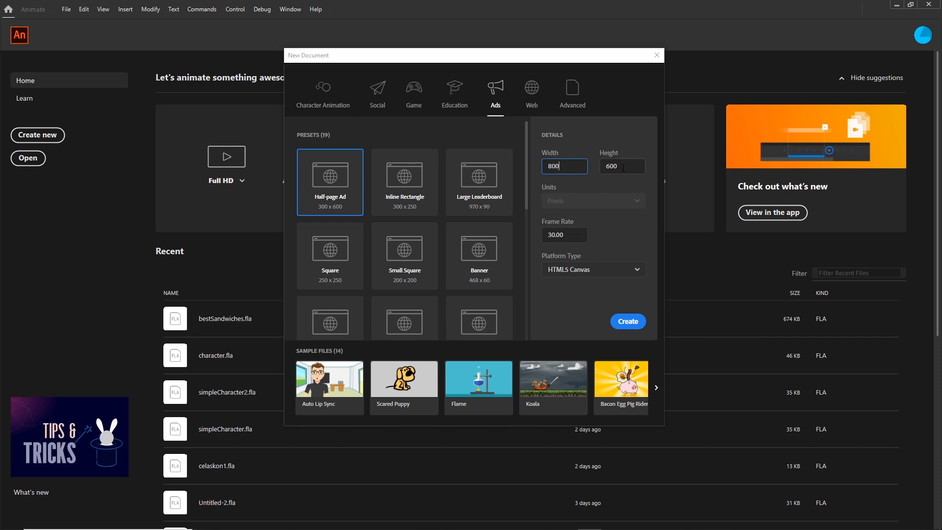
left_click(623, 168)
type("80")
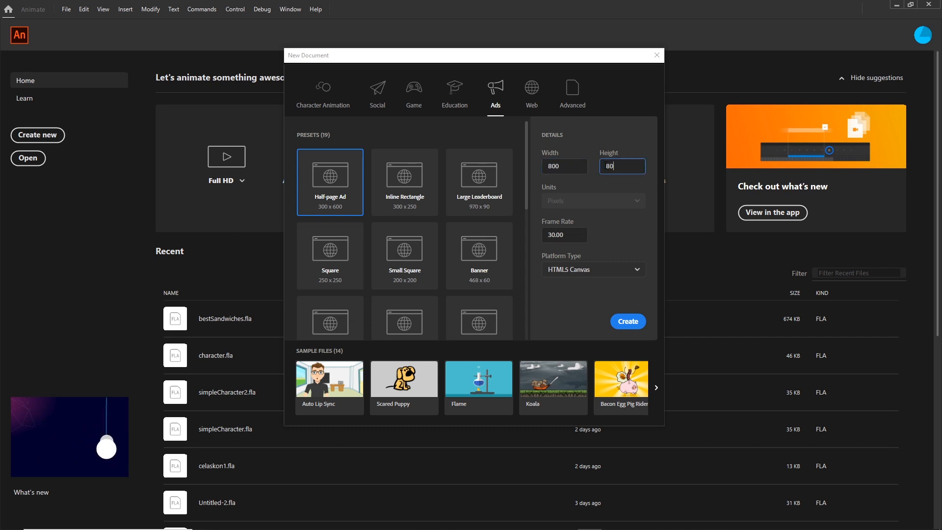
type("0")
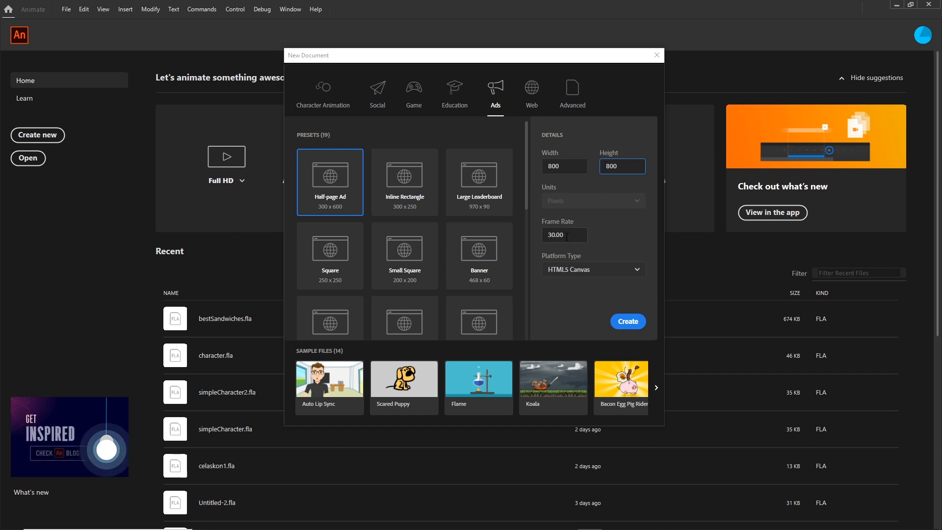
left_click(566, 237)
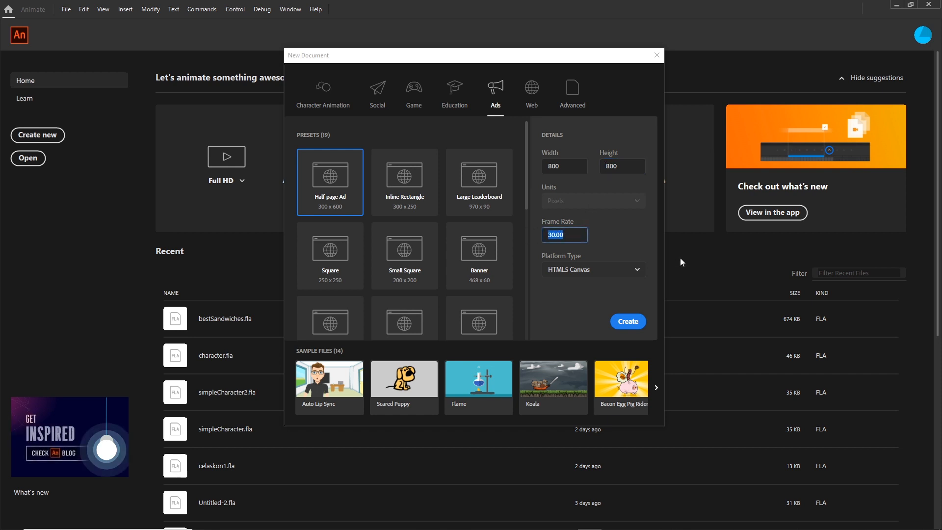
type("24")
left_click(628, 323)
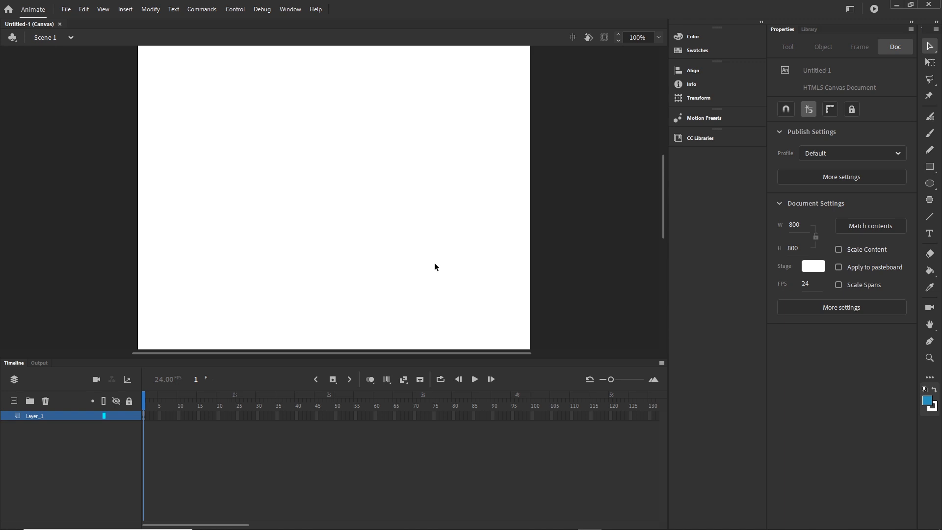
Save the Animate document as sandwiches in the tutorials' sandwiches folder
key("ctrl+s")
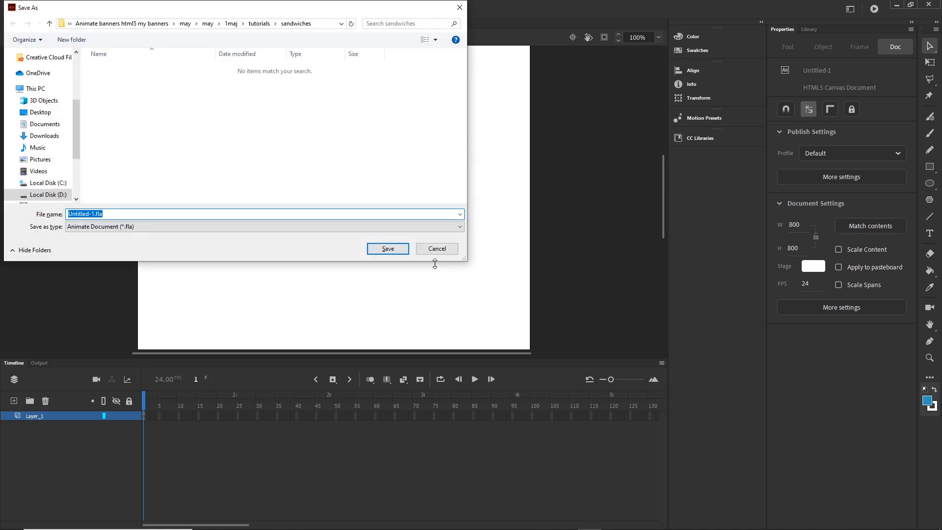
left_click(259, 24)
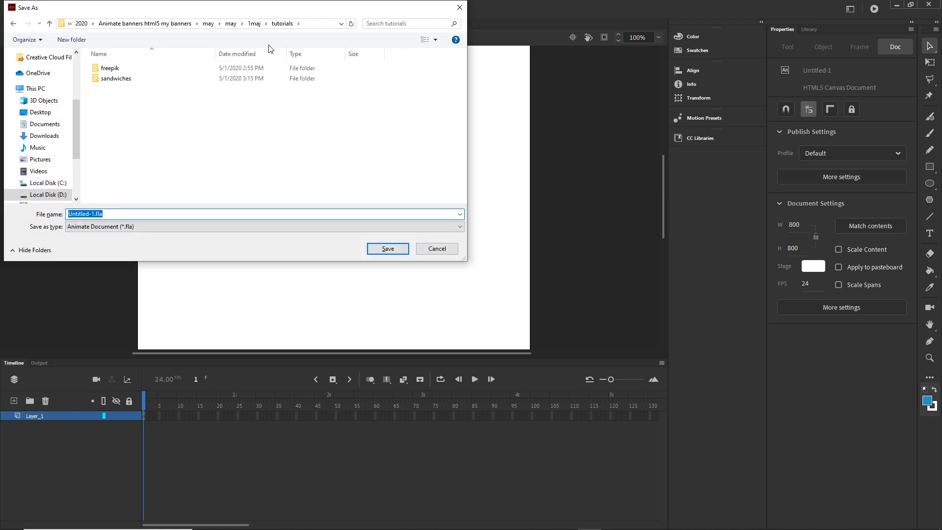
double_click(125, 78)
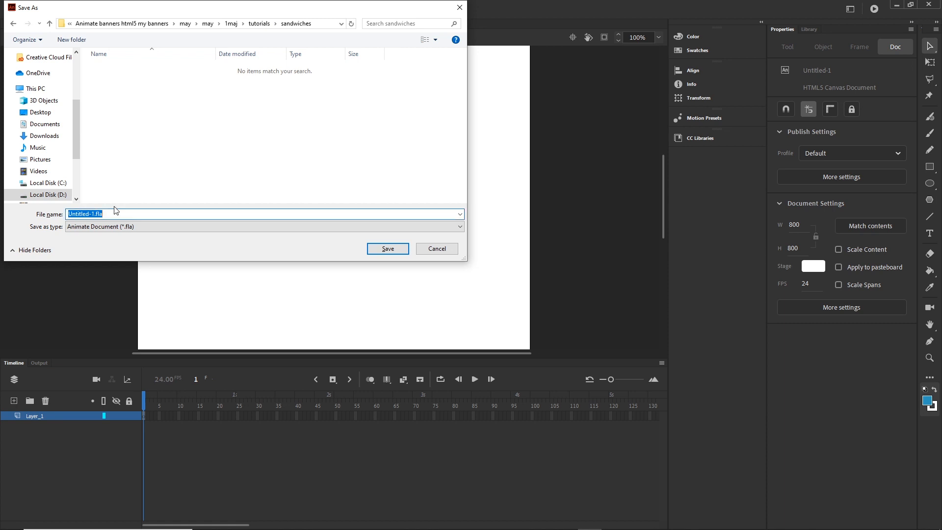
type("sandwiches")
left_click(388, 251)
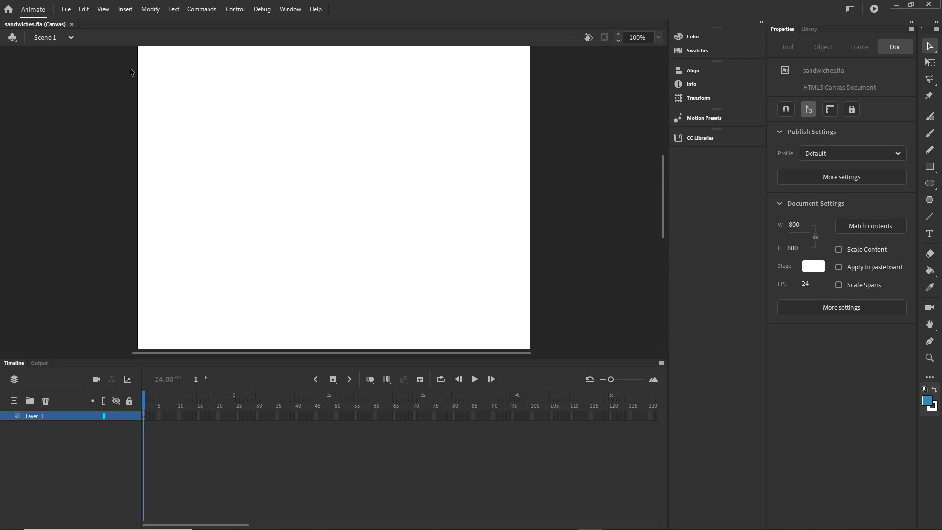
Open the publish settings and browse to the tutorials' sandwiches folder on drive D as the output destination
left_click(65, 10)
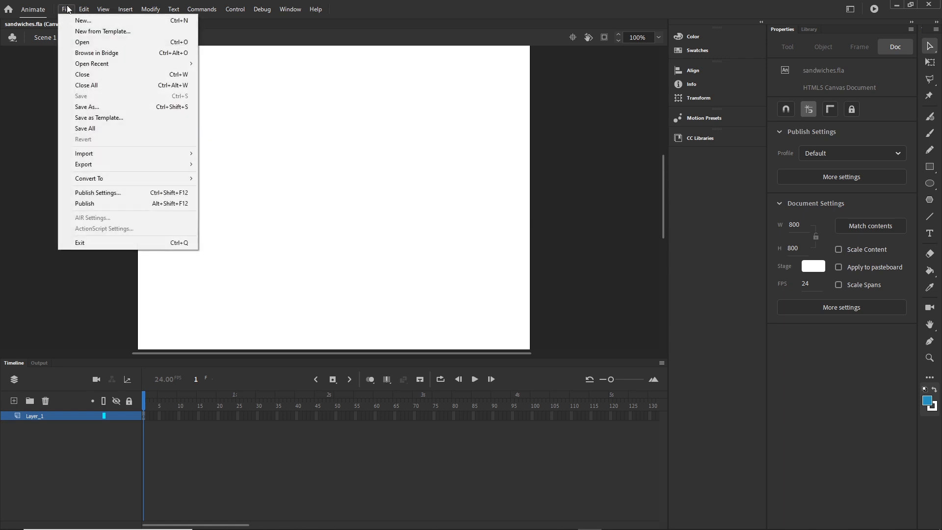
left_click(93, 195)
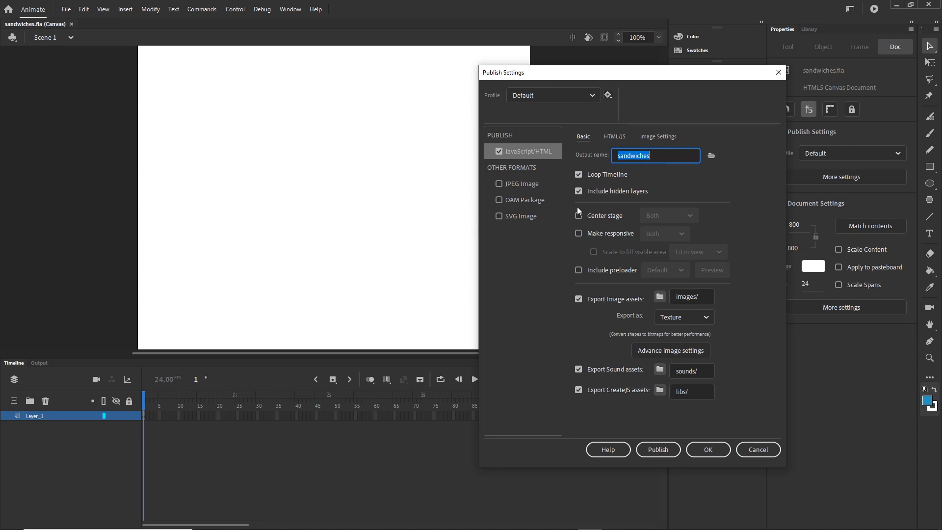
left_click(712, 155)
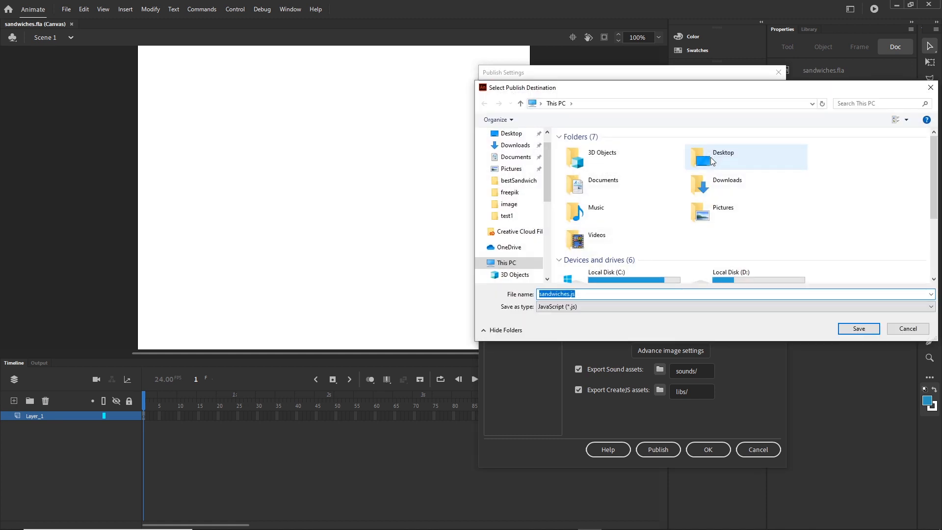
scroll(912, 206, "down", 2)
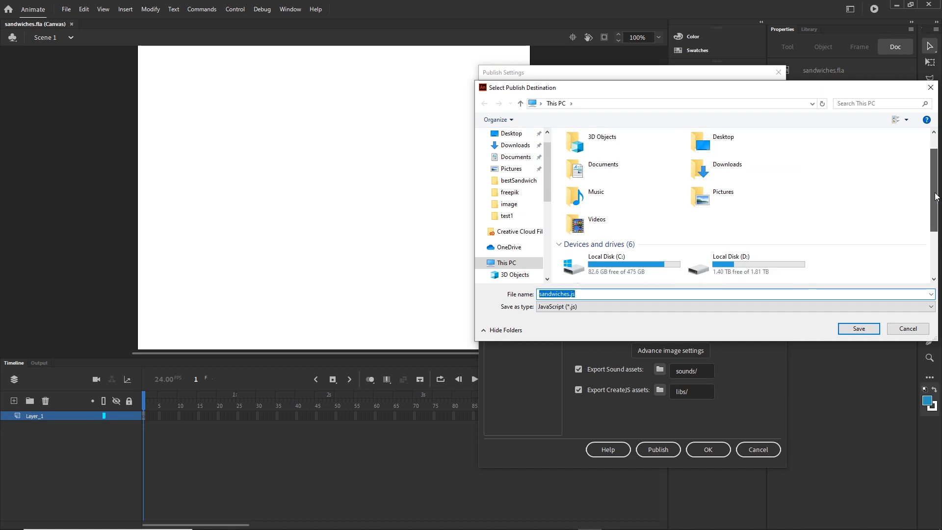
double_click(702, 229)
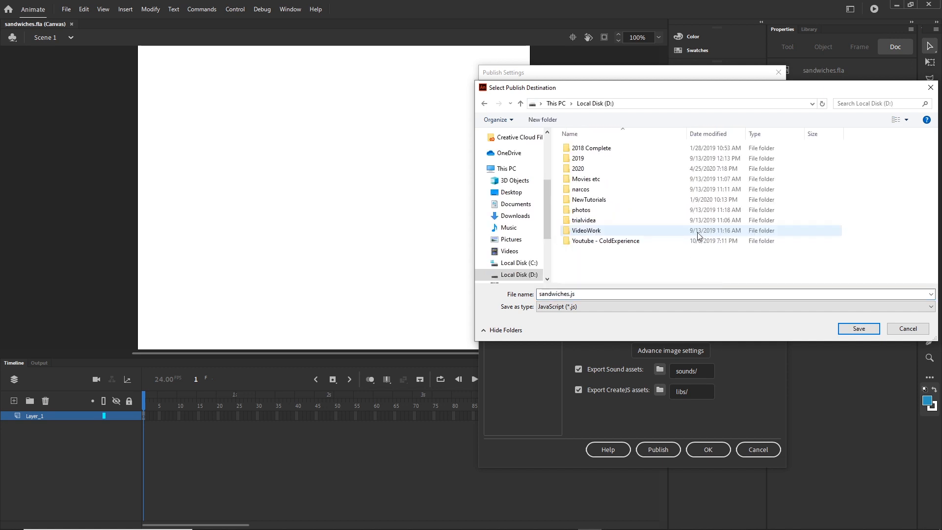
double_click(579, 198)
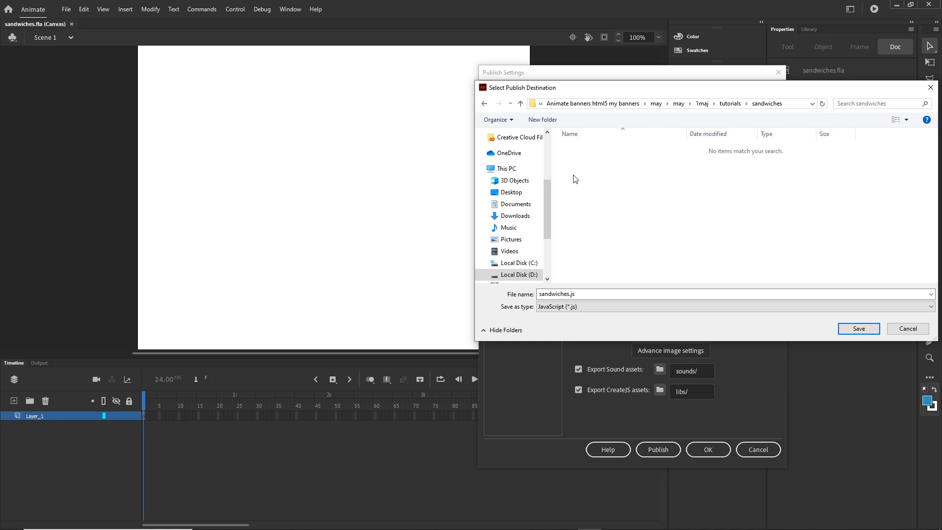
Create a folder named exported inside the sandwiches folder and open it as the publish destination
right_click(576, 177)
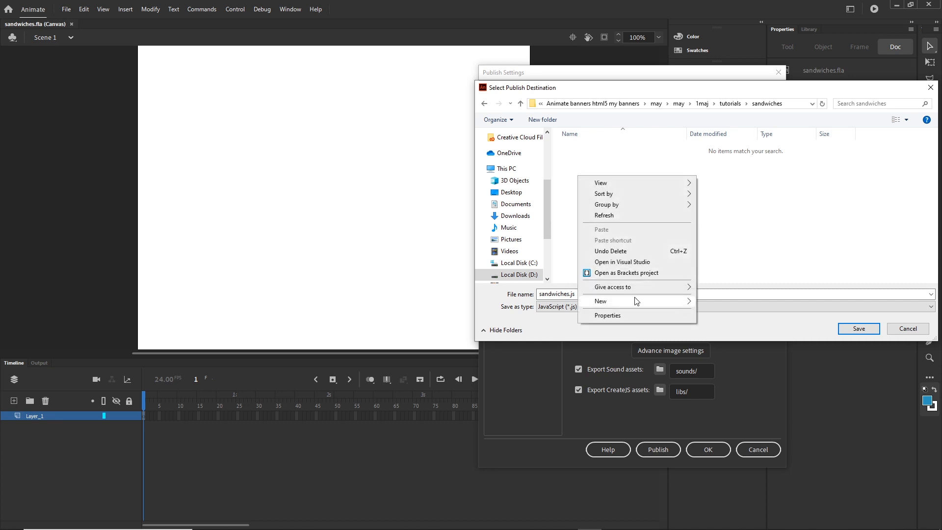
mouse_move(637, 301)
left_click(711, 301)
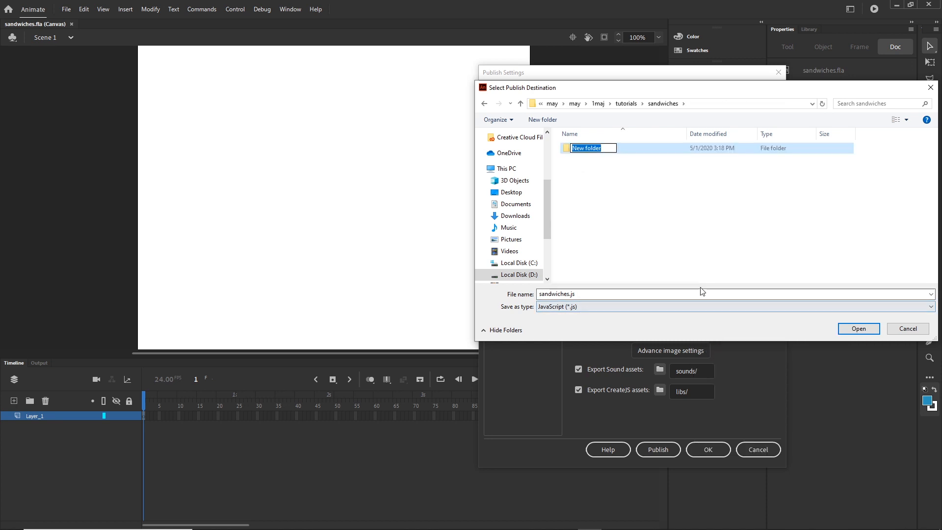
type("expor")
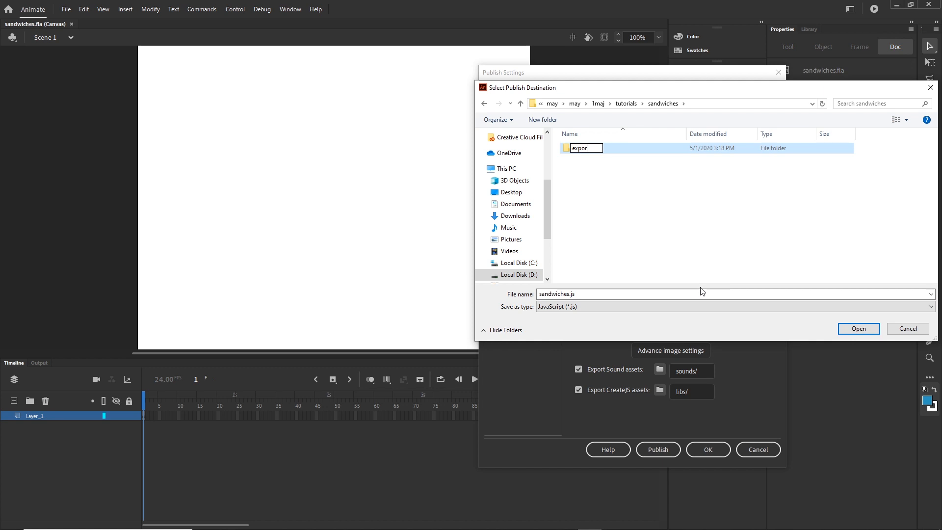
type("ted")
left_click(582, 154)
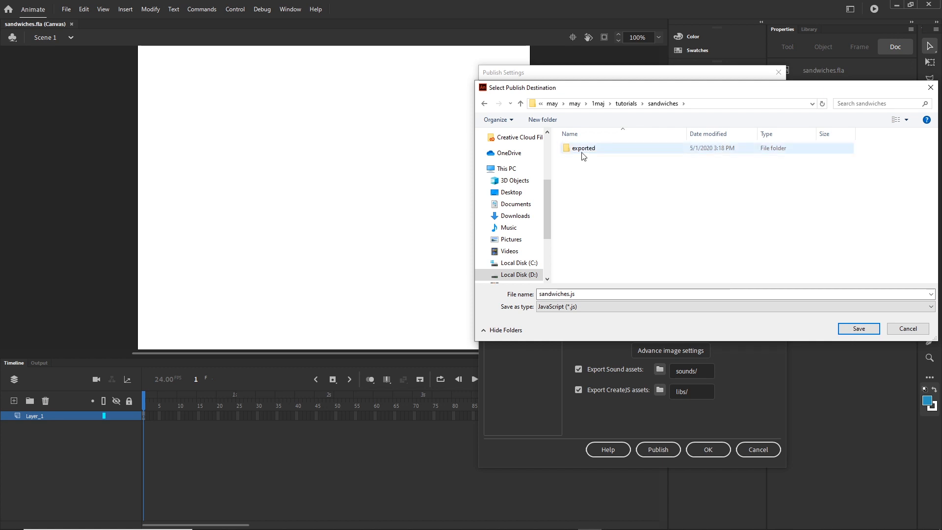
double_click(583, 154)
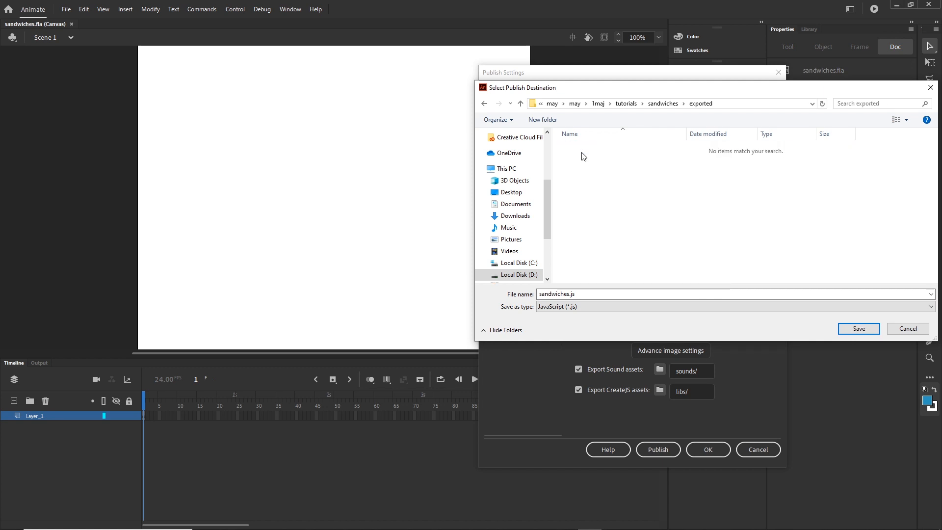
Name the published output file index in the exported folder and apply the publish settings
double_click(588, 295)
type("index")
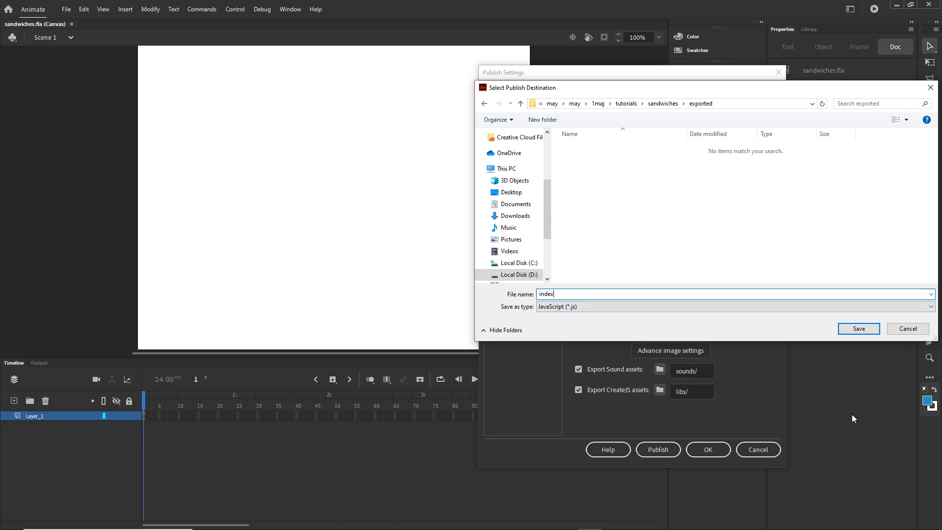
left_click(867, 330)
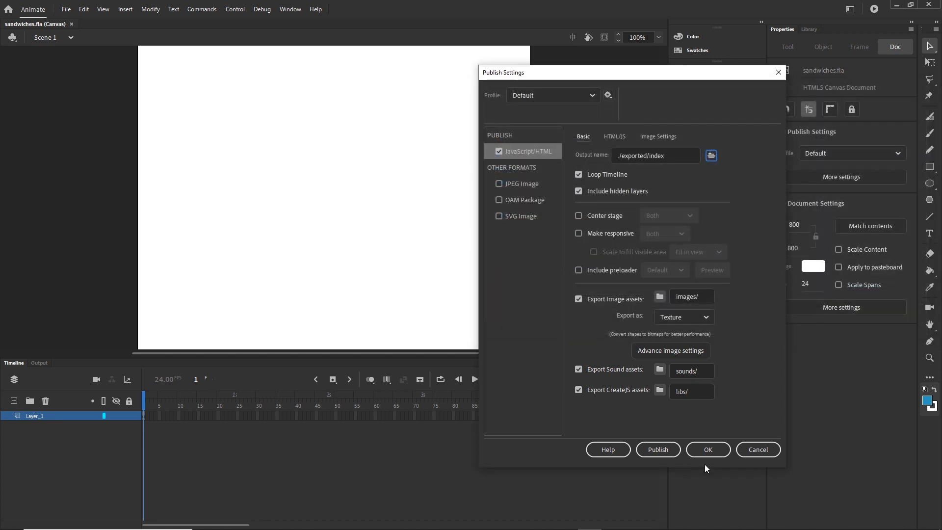
left_click(718, 450)
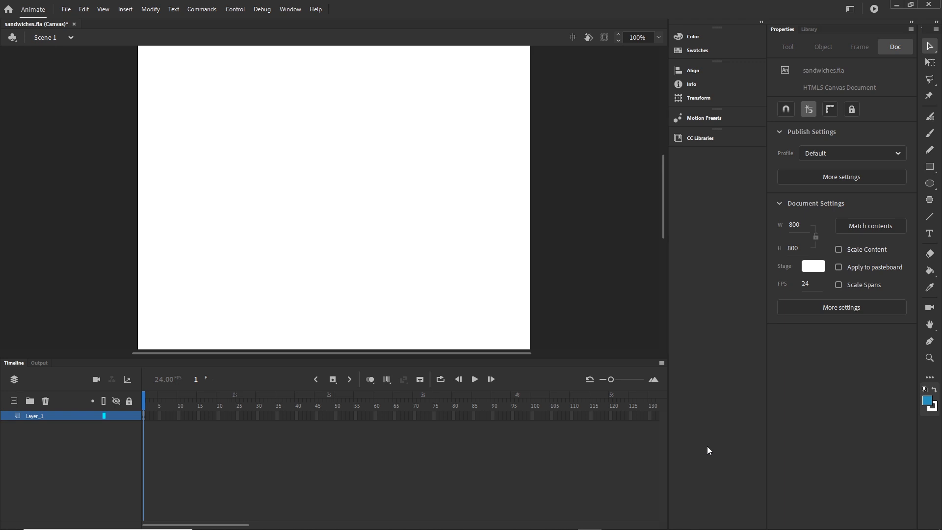
Switch to Illustrator, copy the sandwich and all ingredients together, and paste them as one bitmap into the Animate document
mouse_move(584, 527)
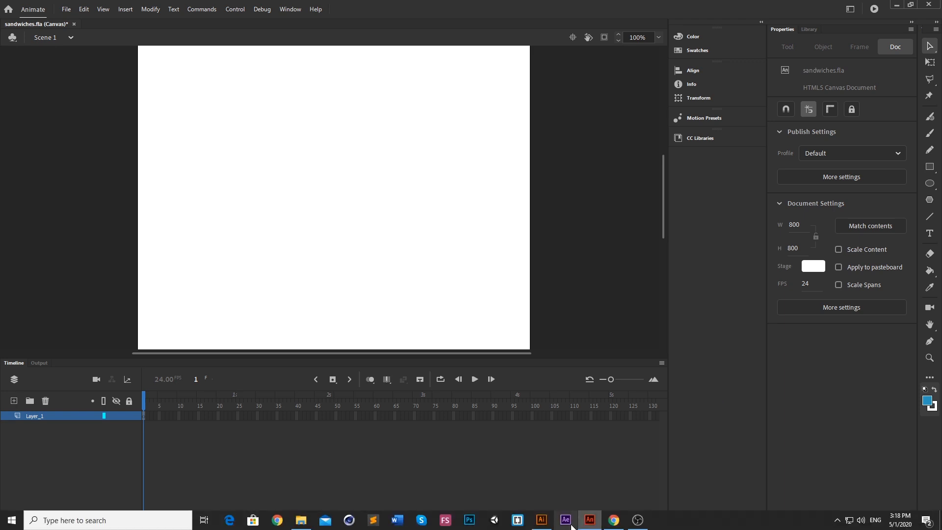
mouse_move(546, 523)
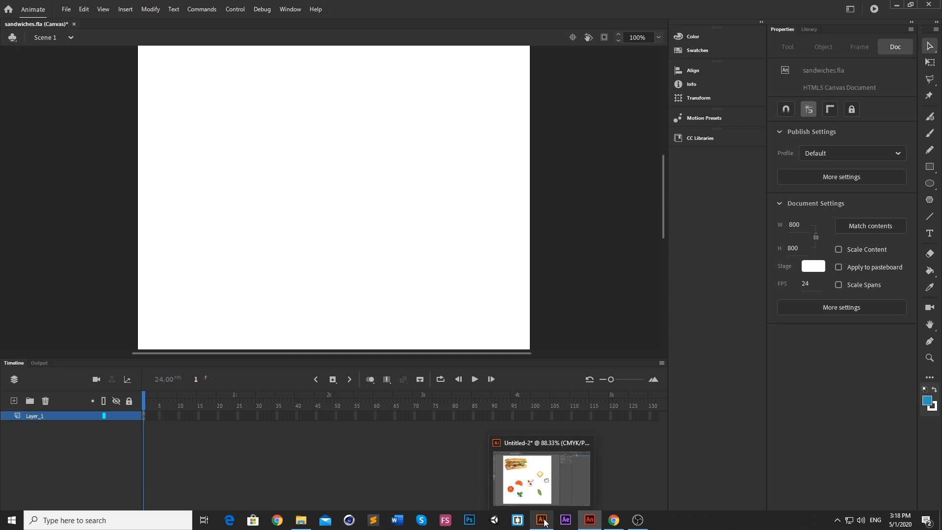
left_click(544, 521)
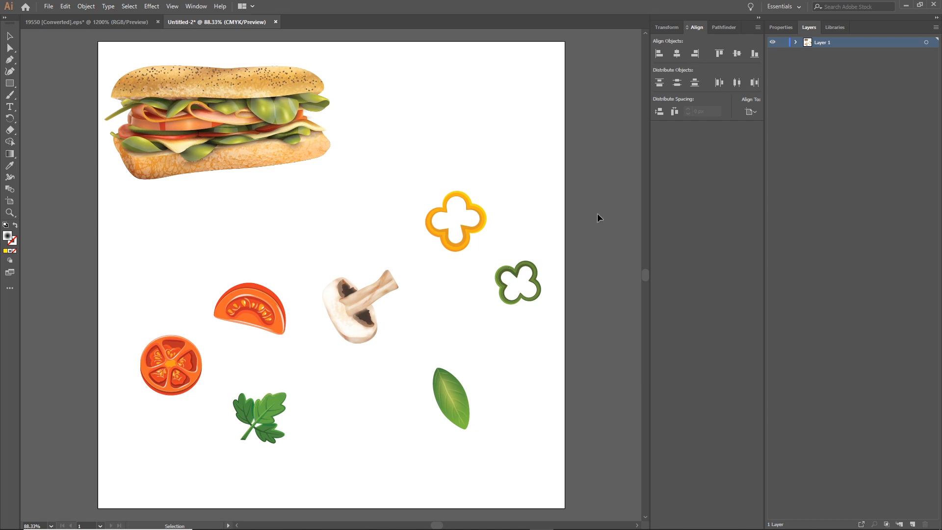
left_click_drag(590, 67, 86, 441)
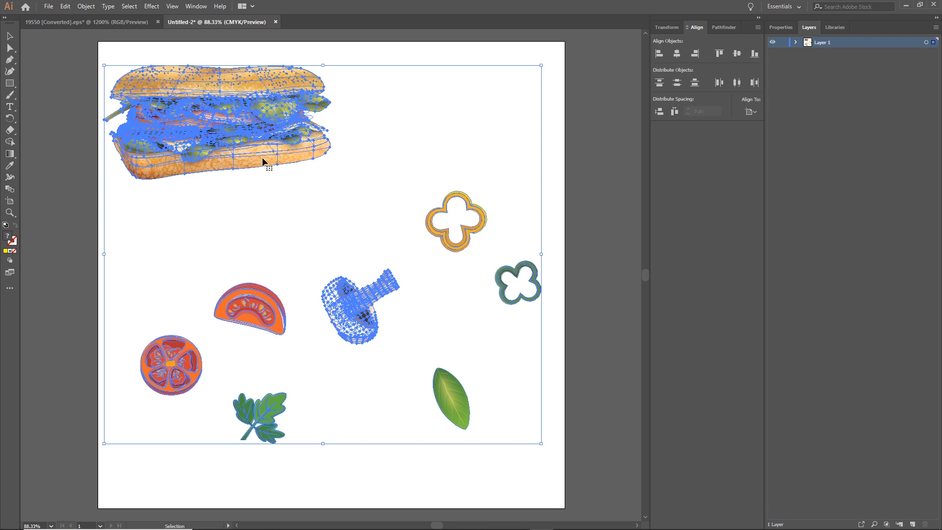
left_click_drag(243, 130, 305, 181)
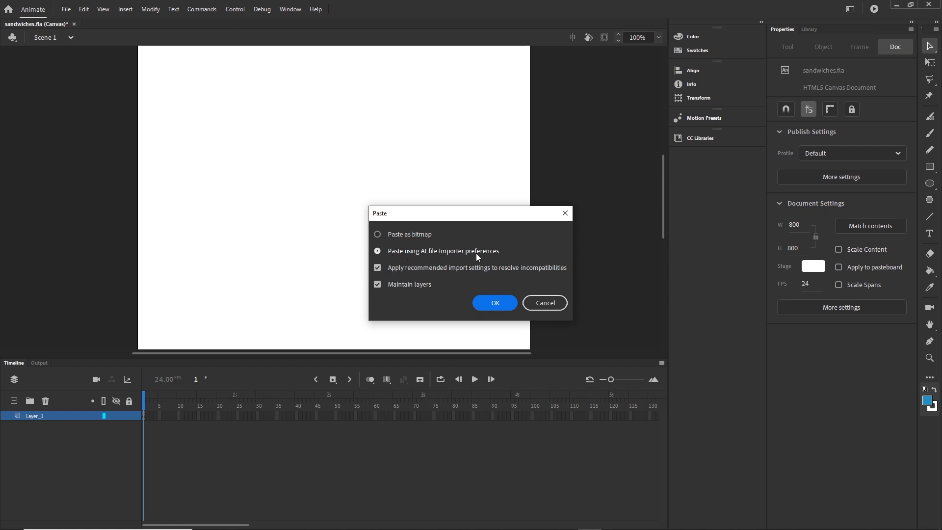
left_click(377, 235)
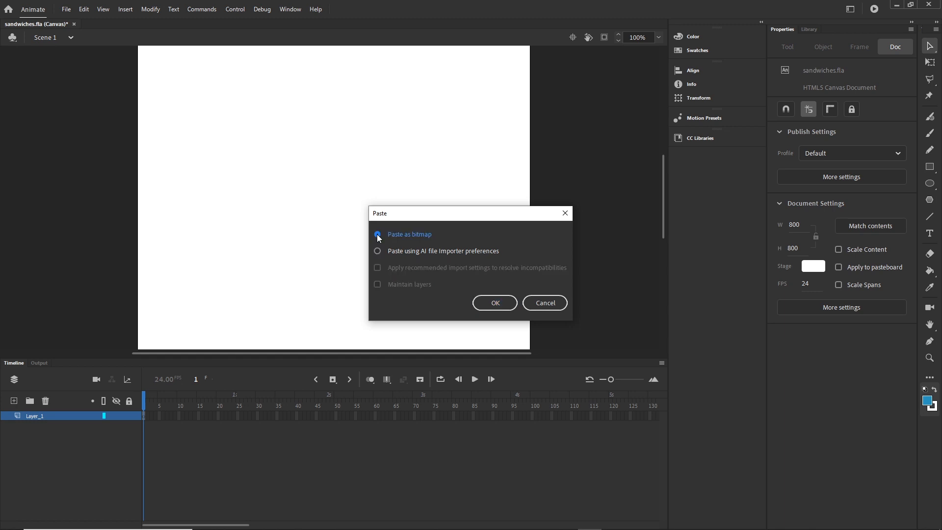
left_click(484, 302)
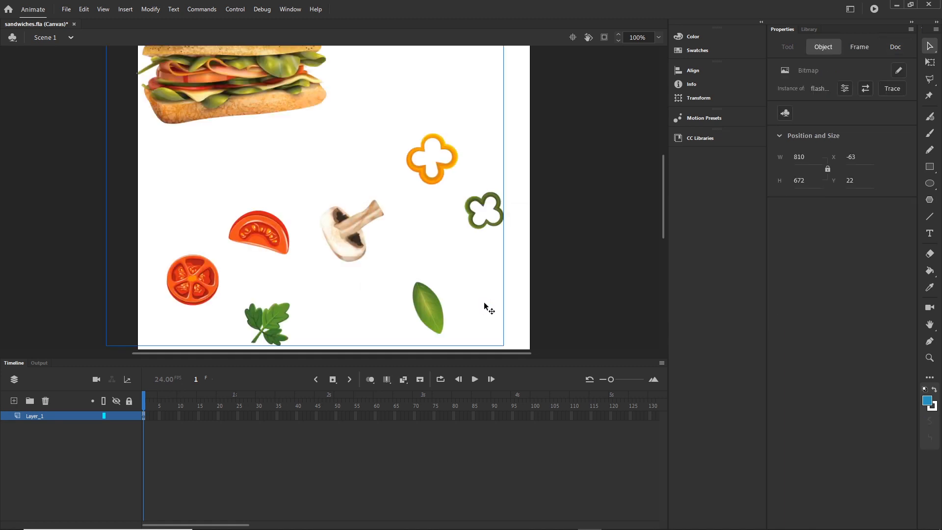
Reposition the combined sandwich and ingredients bitmap on the stage to about X 41, Y 128
left_click_drag(213, 102, 248, 146)
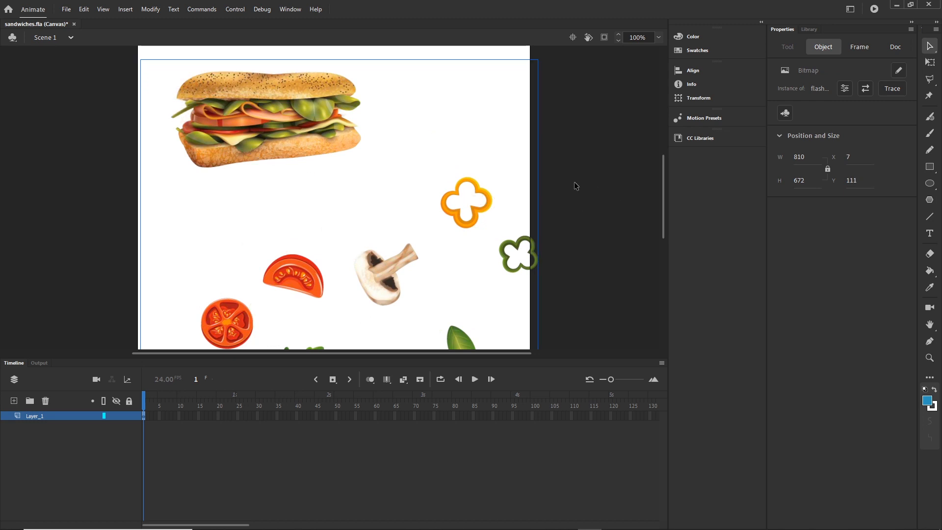
left_click_drag(320, 140, 307, 125)
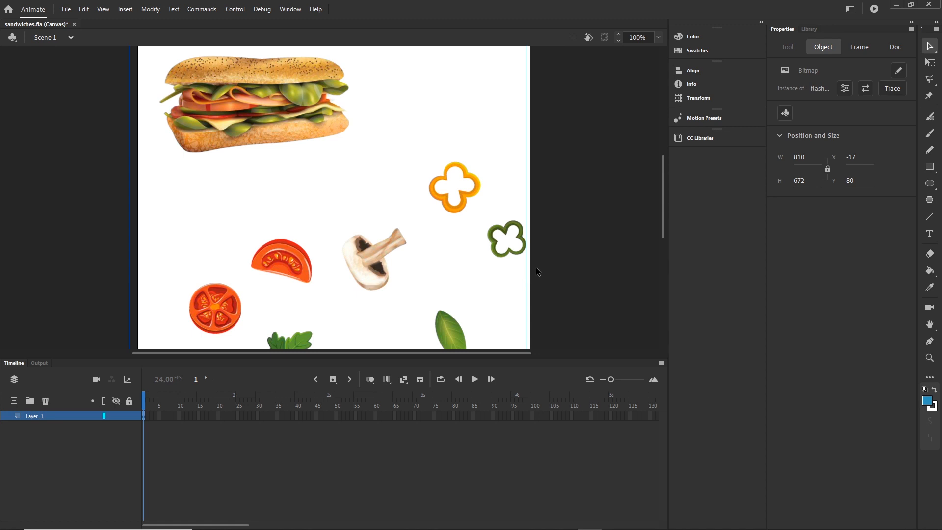
left_click(594, 230)
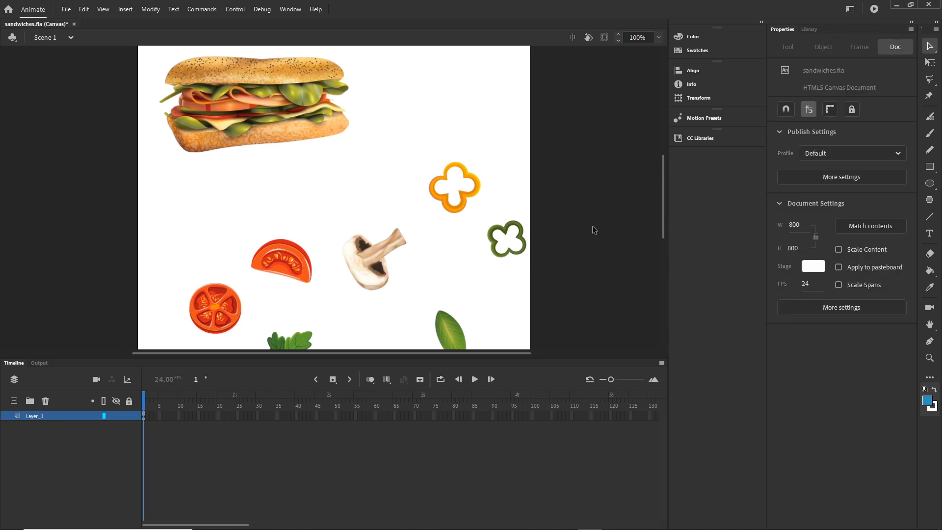
left_click(299, 133)
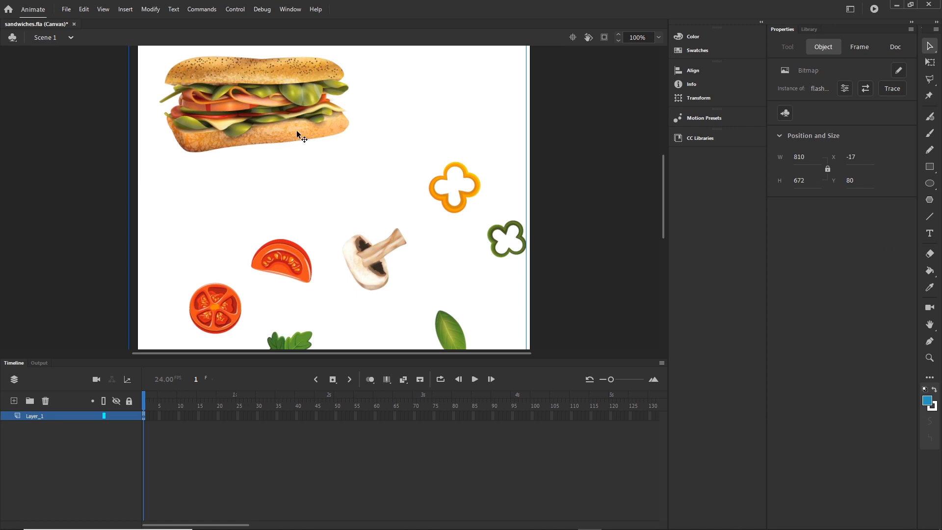
left_click_drag(297, 132, 327, 166)
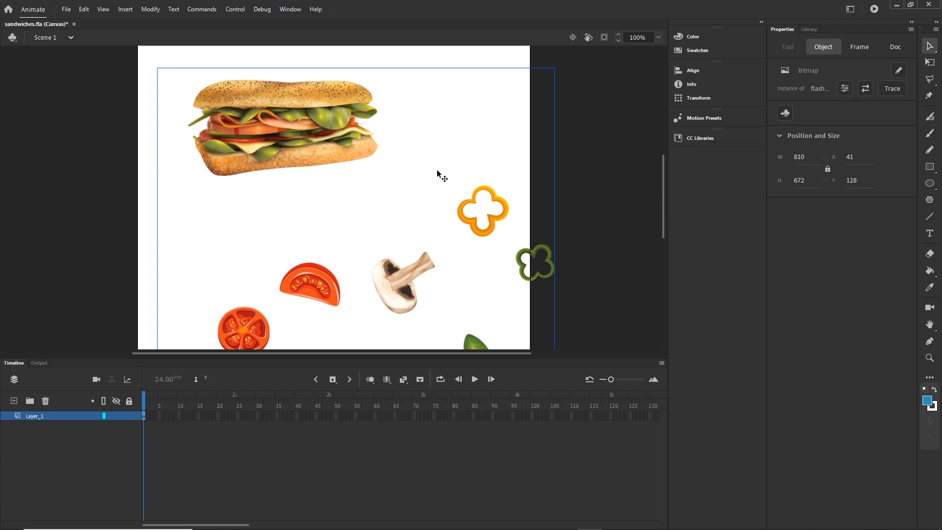
Delete the combined bitmap from the stage and remove its flash0.ai folder from the library
key("Delete")
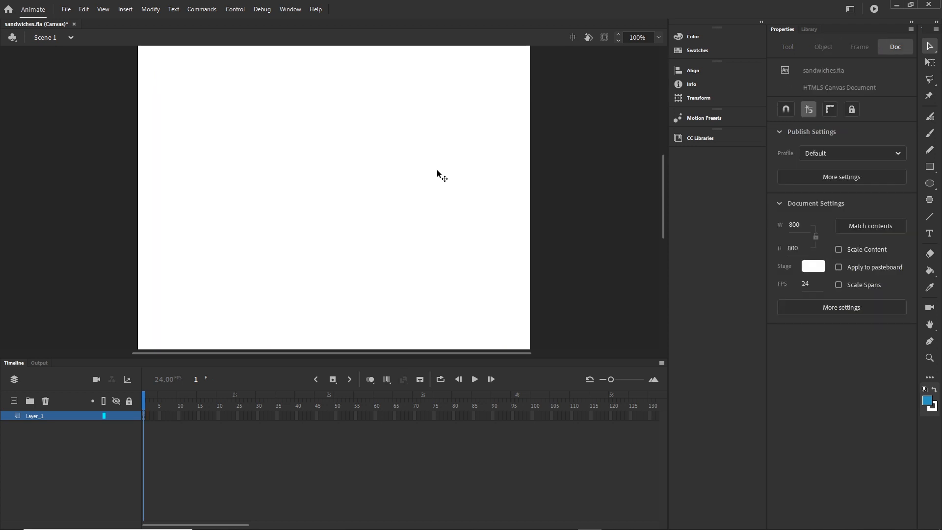
left_click(809, 29)
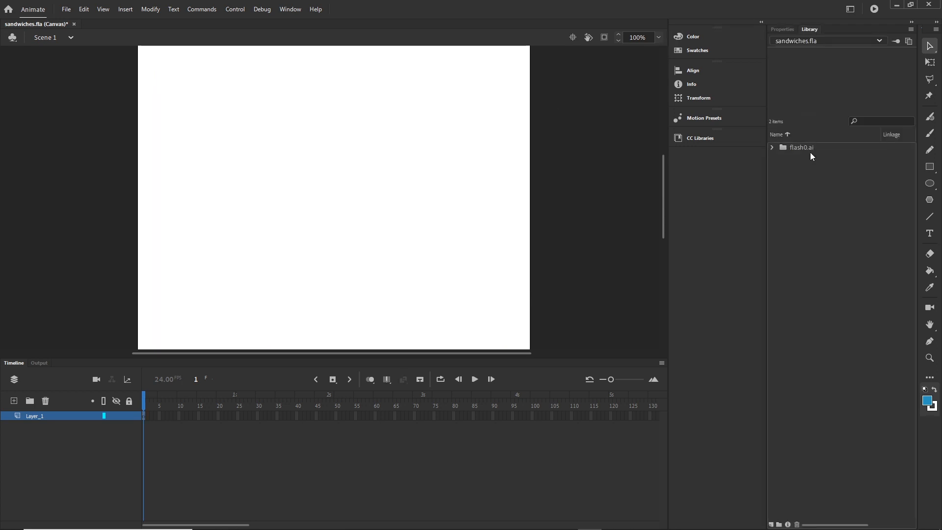
left_click(802, 150)
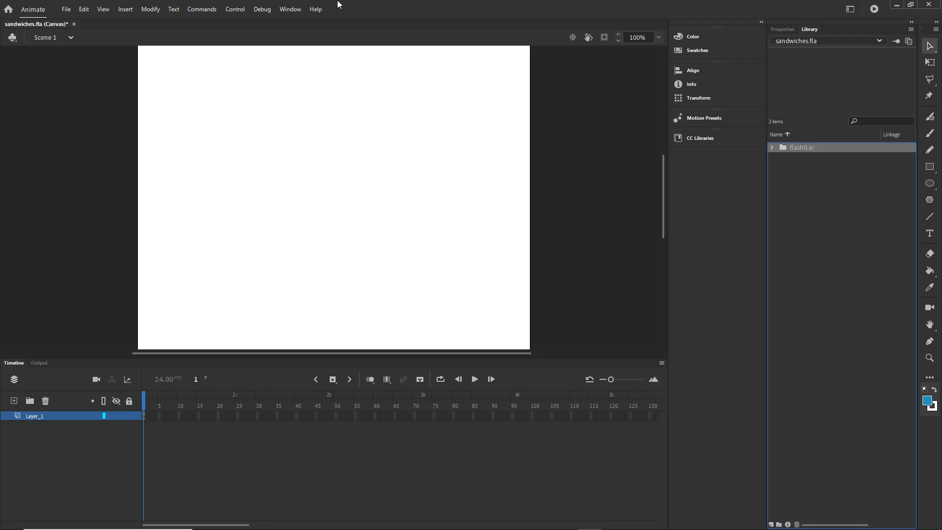
key("Delete")
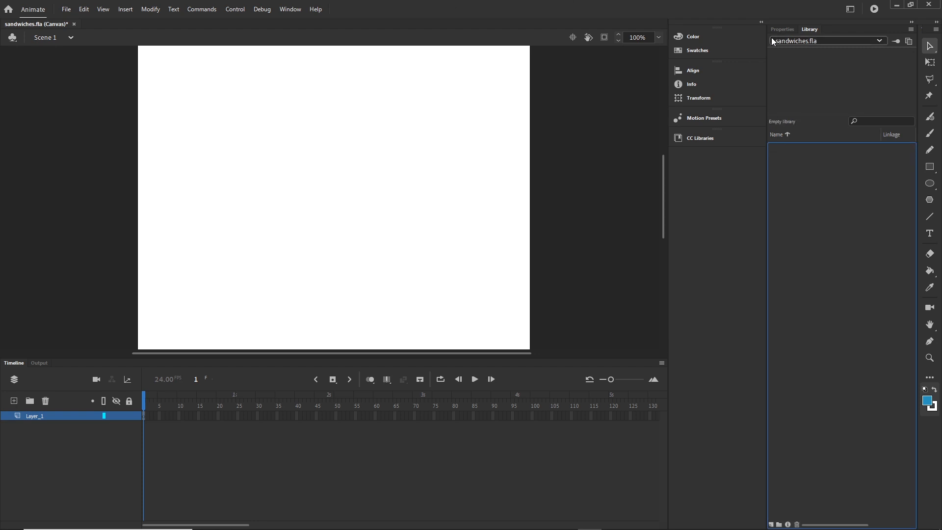
left_click(790, 29)
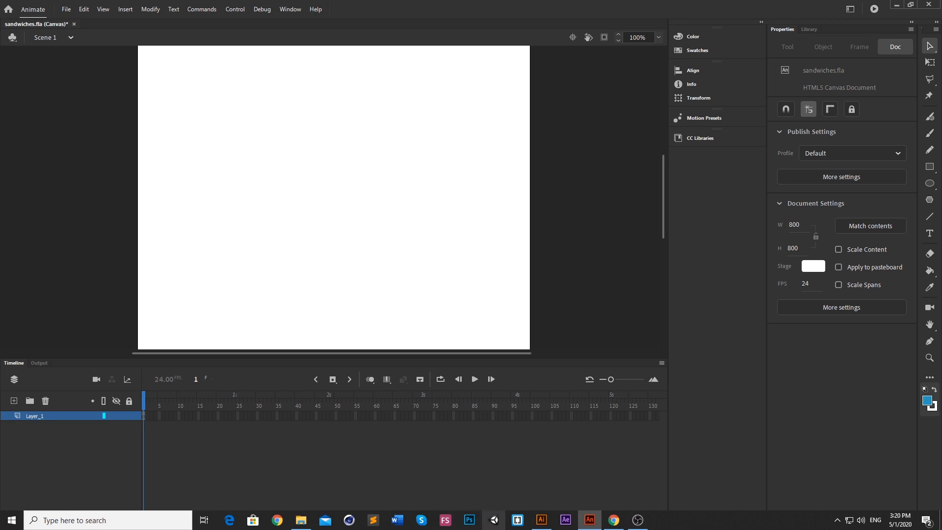
Switch to Illustrator, copy only the sandwich, and paste it as a bitmap into the Animate document at about X 227, Y 418
left_click(542, 520)
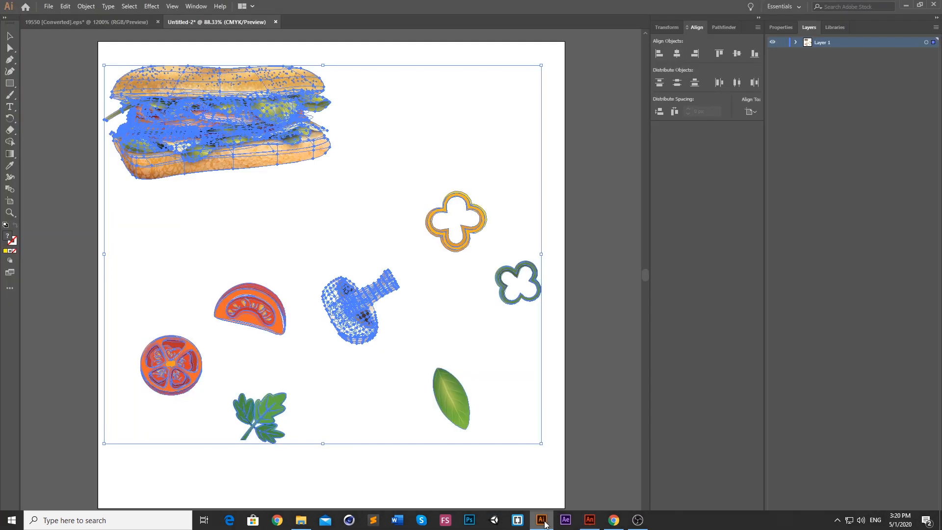
left_click(596, 219)
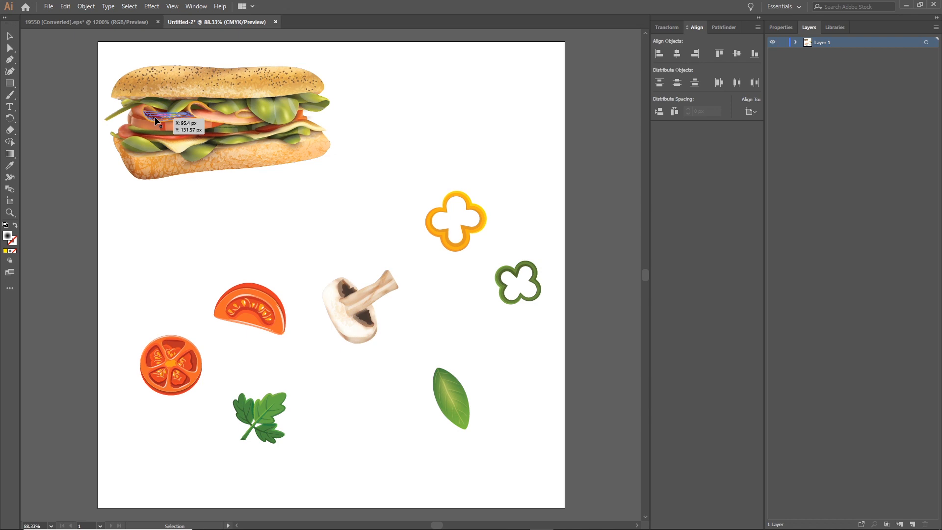
left_click(228, 95)
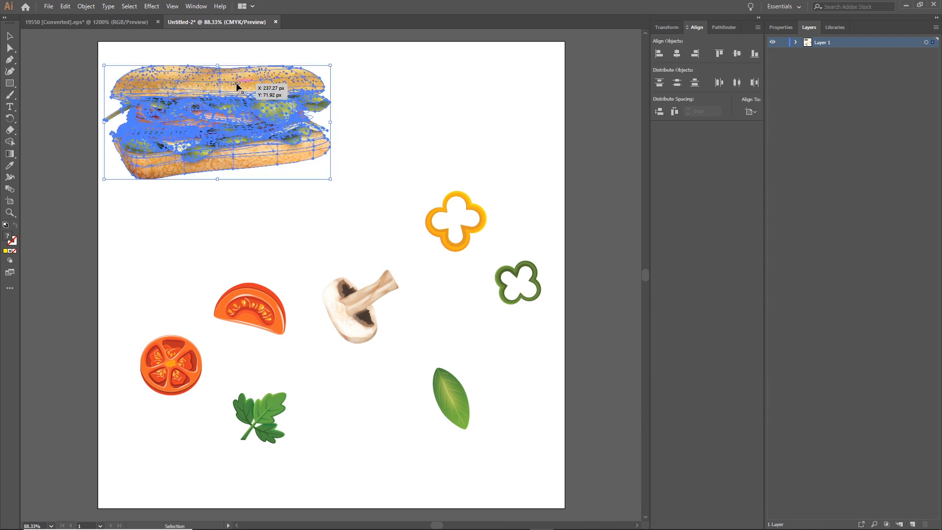
left_click_drag(237, 86, 393, 268)
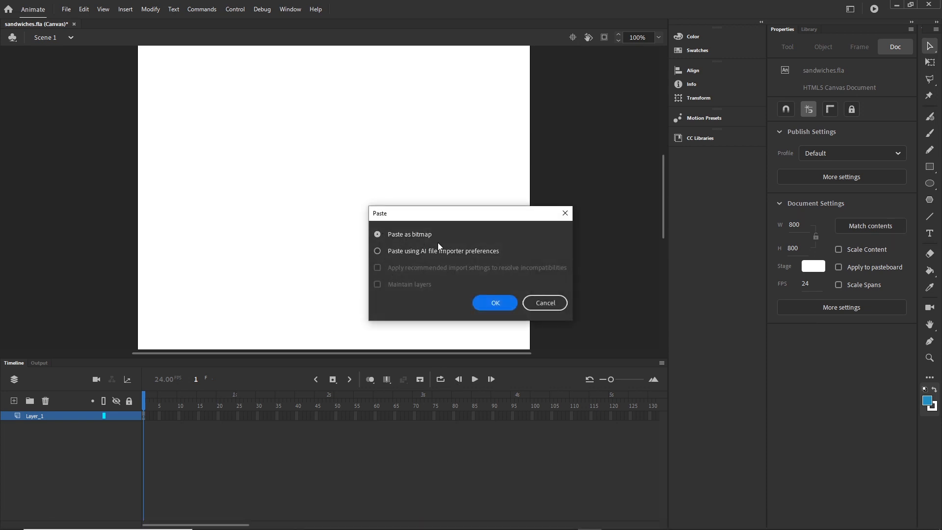
left_click(495, 303)
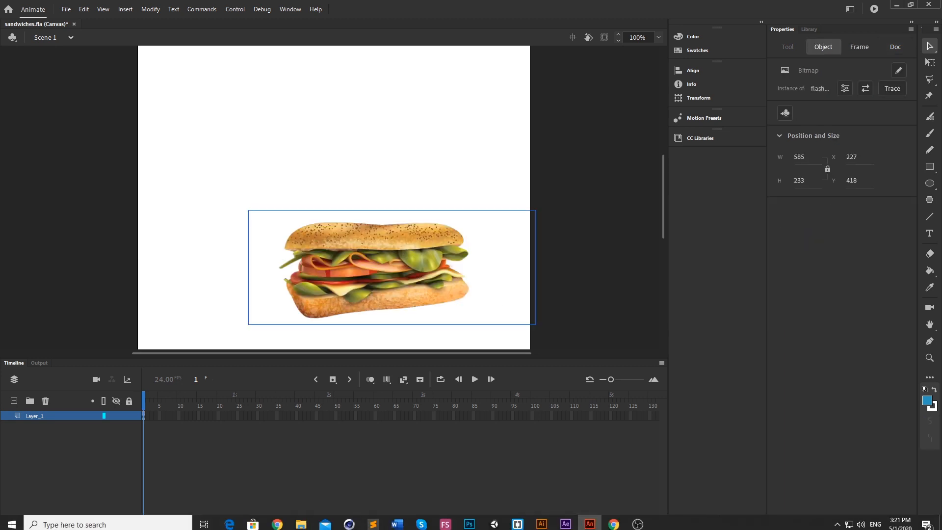
Copy the yellow pepper ring from Illustrator and paste it as a bitmap in Animate, above the sandwich on the stage's upper right
left_click(542, 520)
left_click(383, 204)
left_click(468, 241)
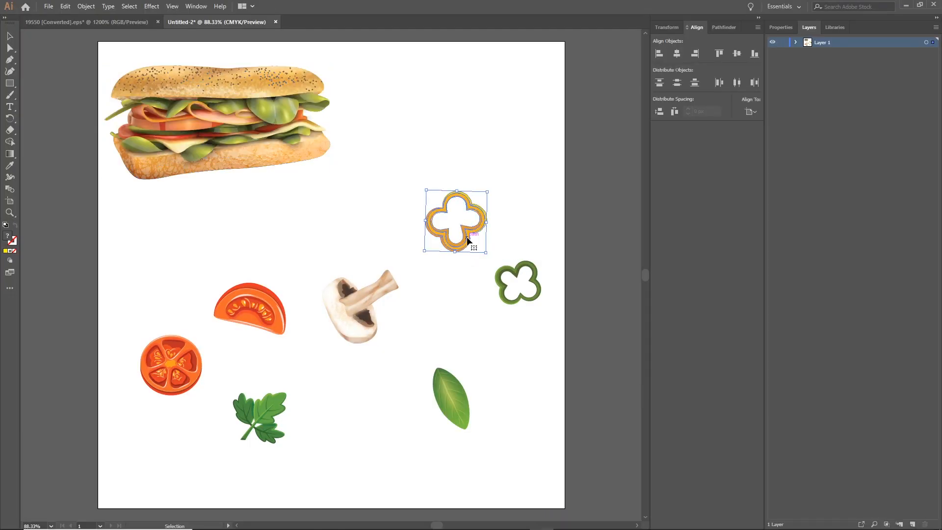
left_click_drag(469, 241, 421, 134)
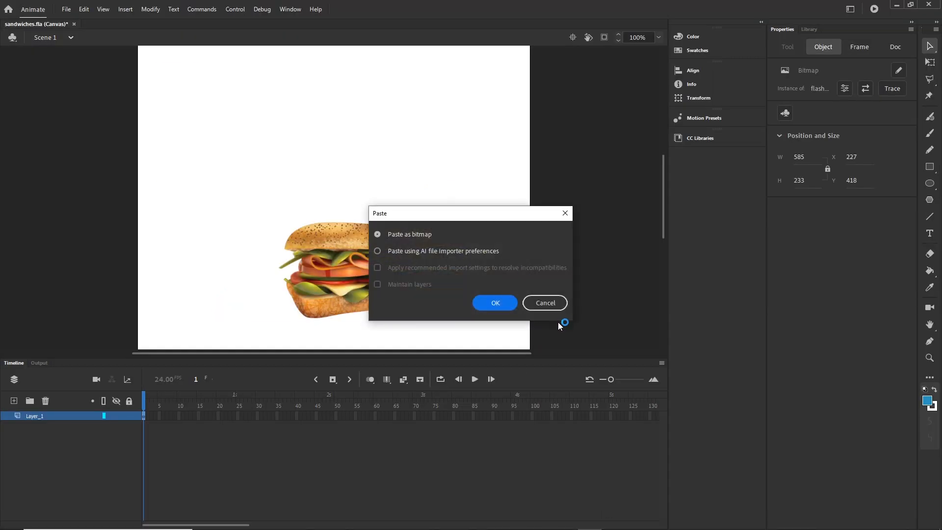
left_click(499, 303)
left_click(554, 227)
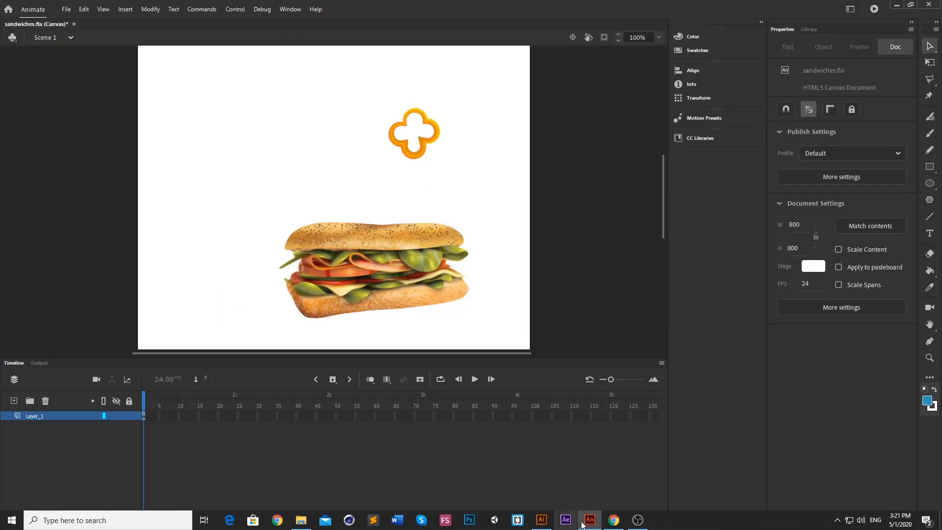
Copy the green pepper ring from Illustrator and paste it as a bitmap in Animate at about X 361, Y 363
left_click(584, 521)
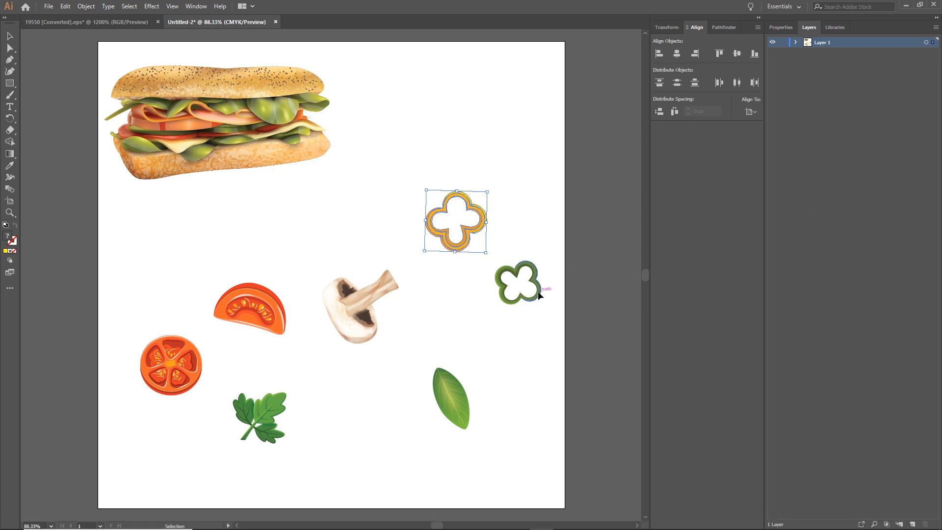
left_click(538, 295)
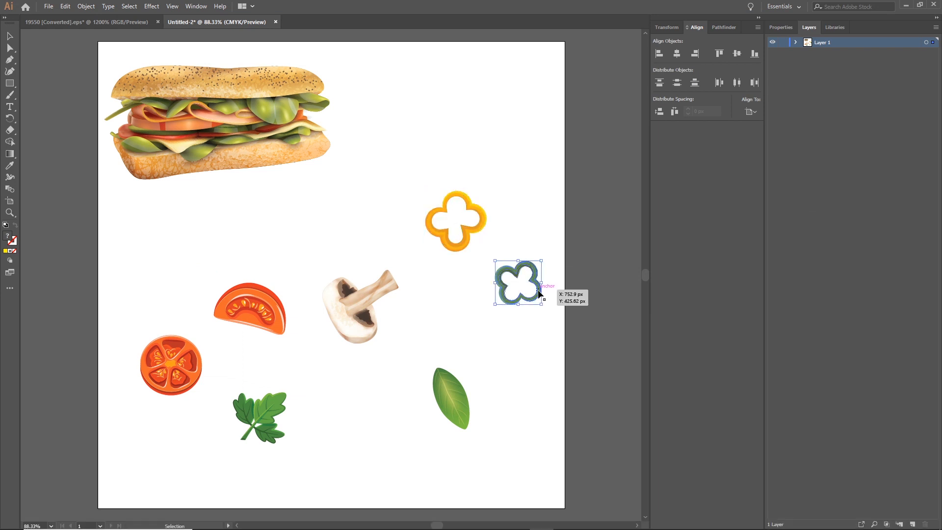
key("a")
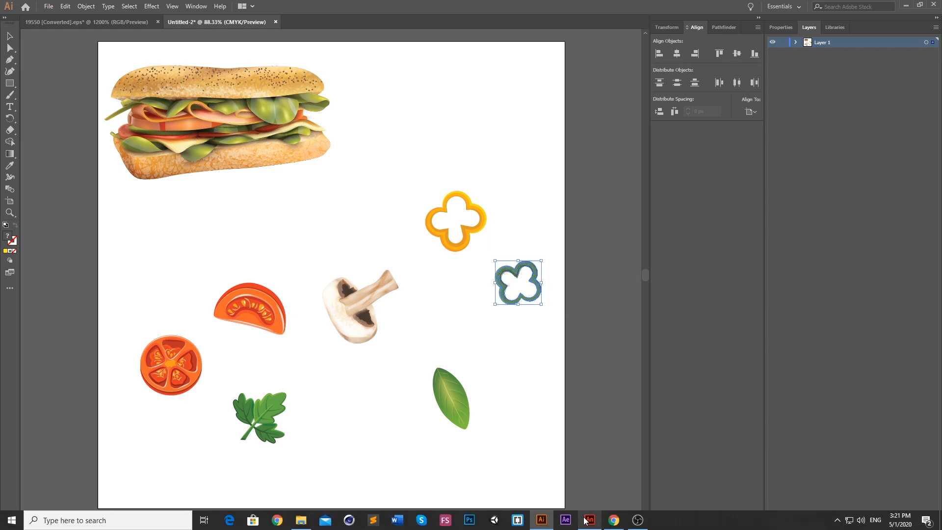
left_click(585, 520)
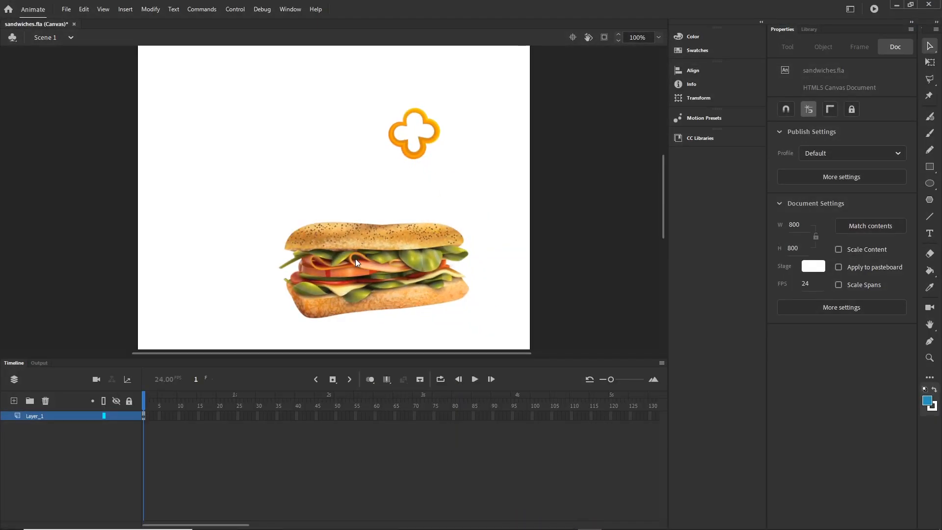
key("ctrl+v")
left_click(491, 303)
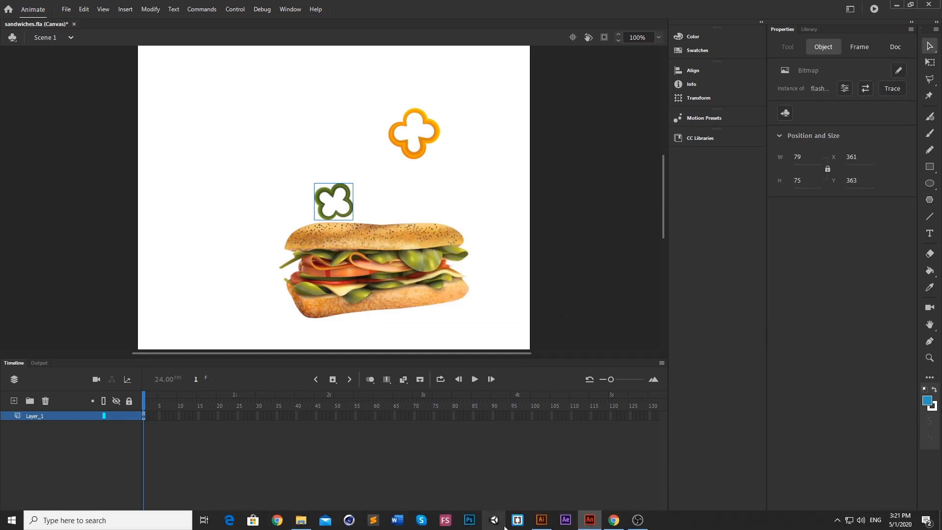
Copy the mushroom from Illustrator and paste it as a bitmap on the Animate stage at about X 141, Y 204
left_click(542, 520)
left_click(368, 308)
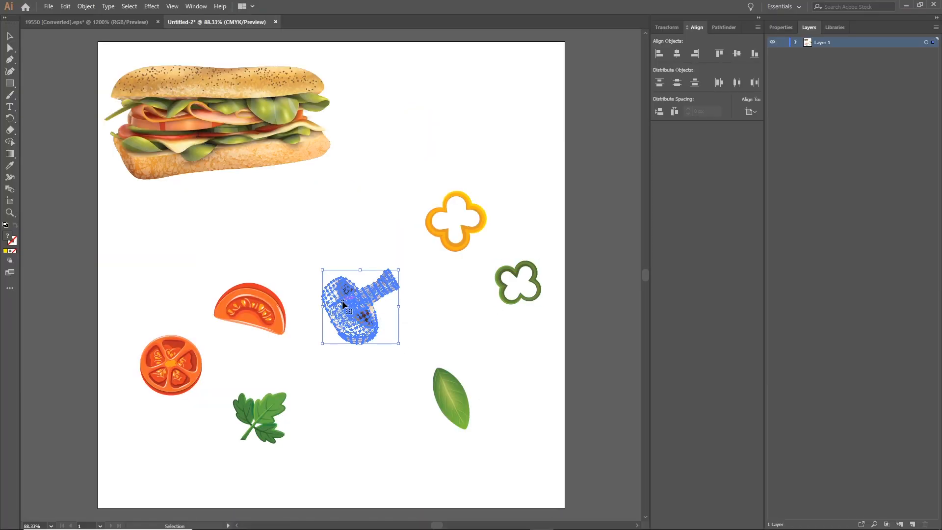
left_click_drag(342, 300, 240, 143)
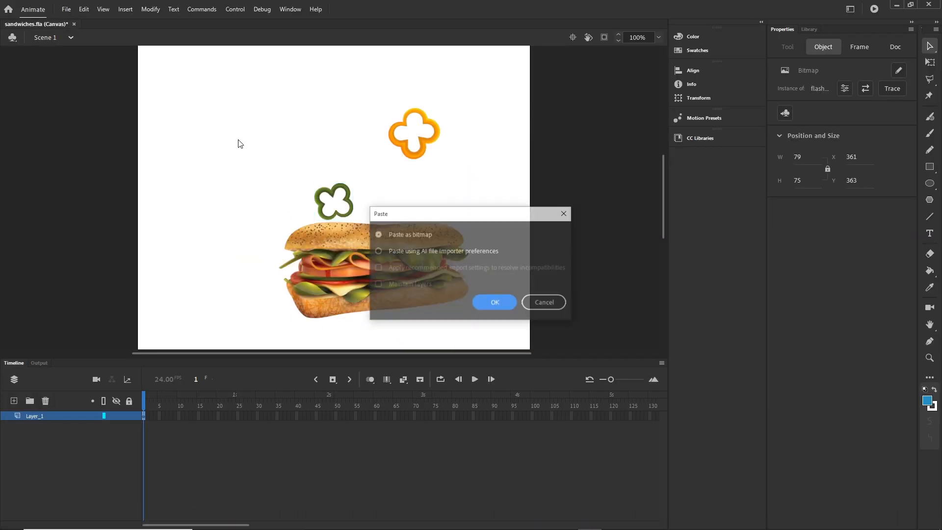
left_click(495, 302)
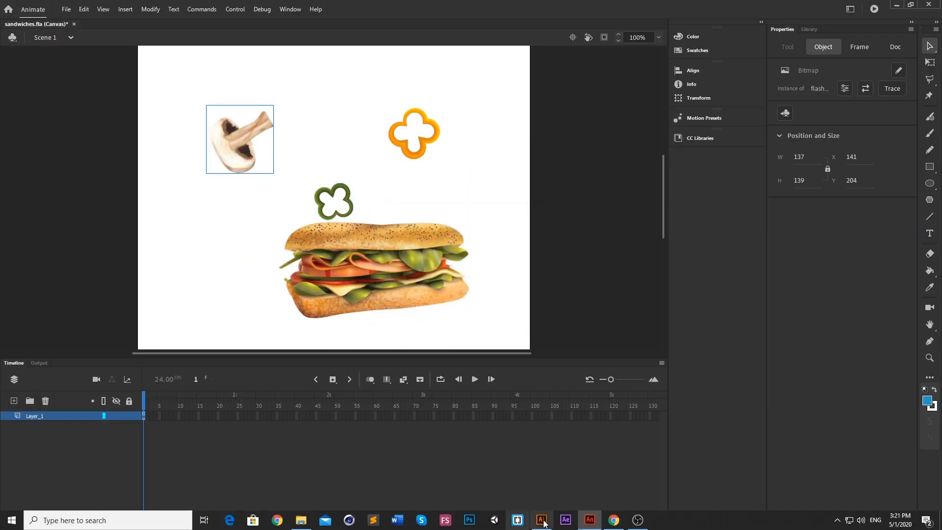
Copy the half tomato slice from Illustrator and paste it as a bitmap in Animate at about X 183, Y 542
left_click(542, 520)
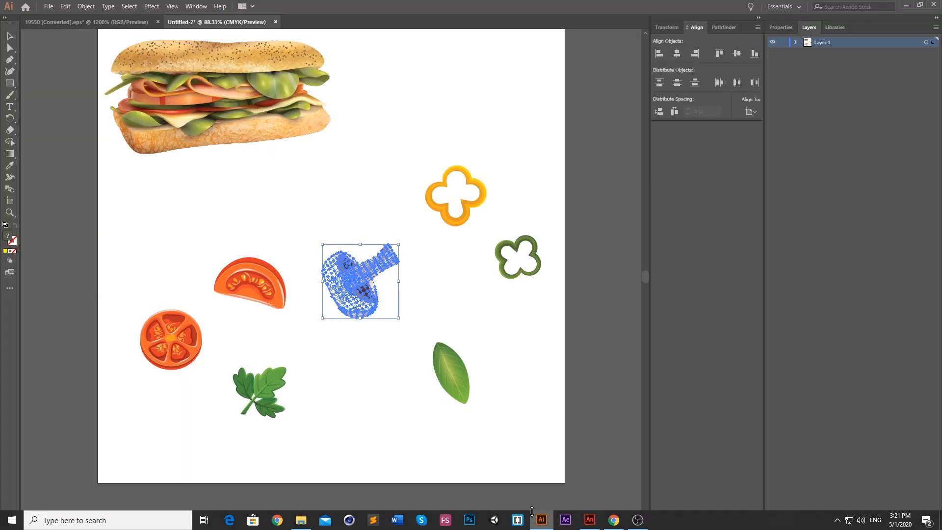
mouse_move(250, 278)
left_mouse_down()
mouse_move(592, 467)
mouse_move(615, 528)
mouse_move(590, 521)
mouse_move(350, 316)
mouse_move(258, 293)
left_mouse_up()
left_click(493, 302)
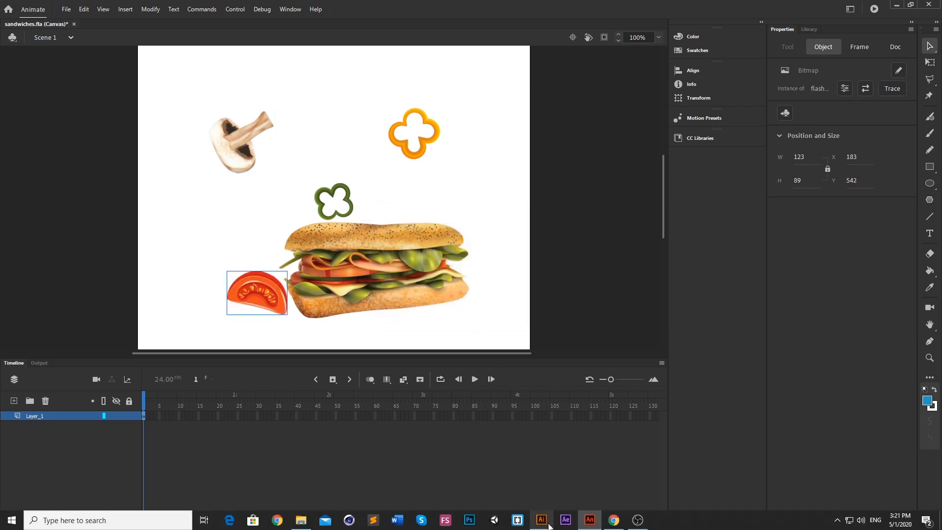
Copy the round tomato slice from Illustrator and paste it as a bitmap in Animate at about X 31, Y 366
left_click(542, 521)
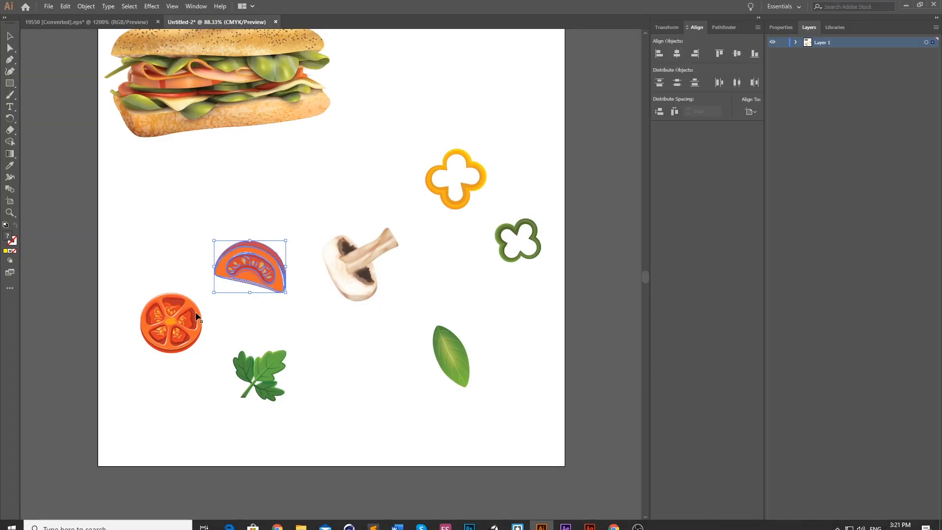
left_click(177, 338)
left_click_drag(178, 323, 179, 215)
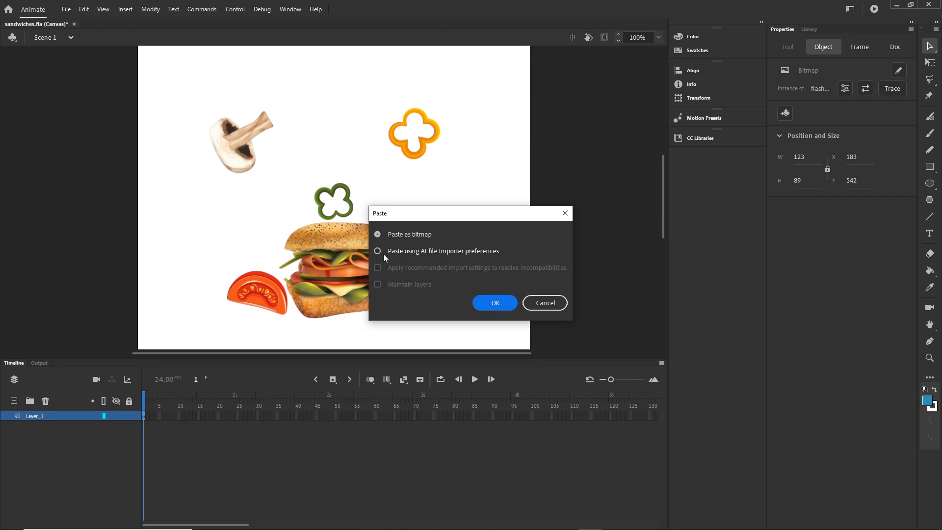
left_click(497, 303)
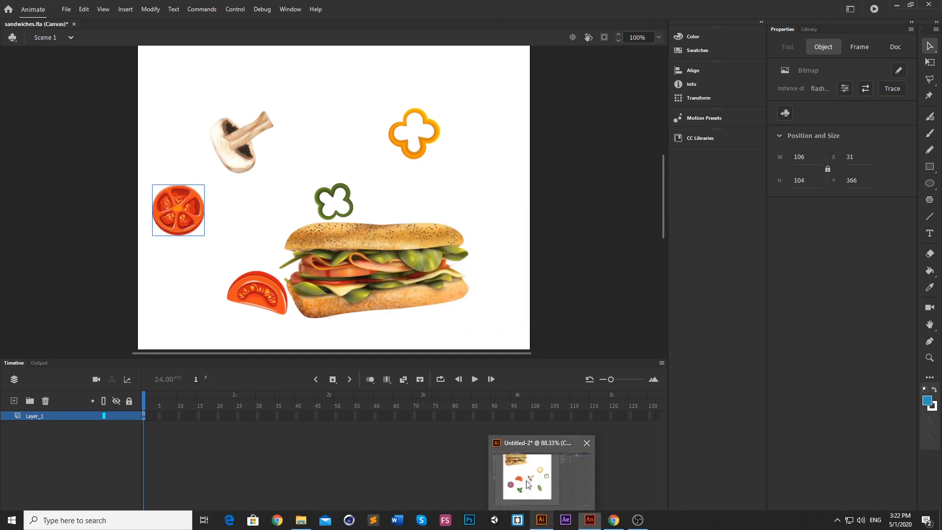
Copy the parsley leaf from Illustrator and paste it as a bitmap in Animate, between the mushroom and the yellow pepper ring
left_click(542, 520)
left_click_drag(267, 364, 322, 98)
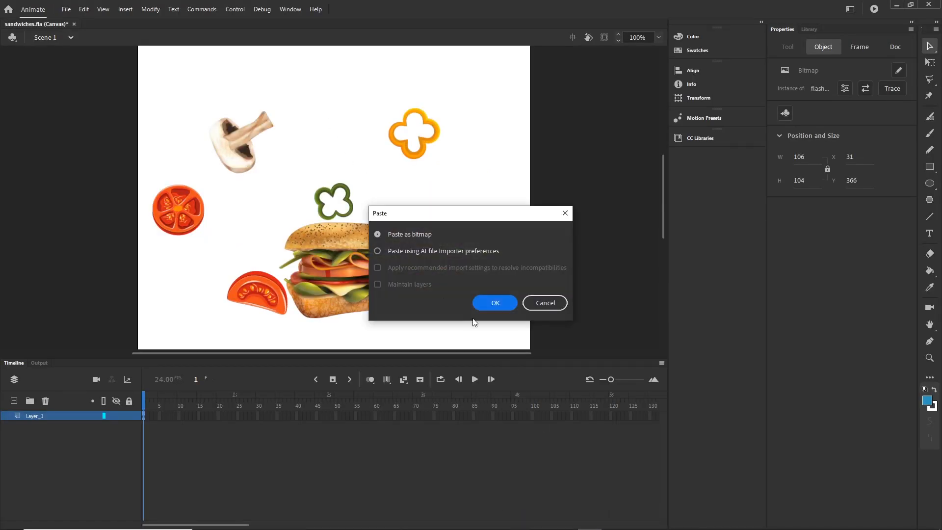
left_click(495, 307)
left_click(503, 310)
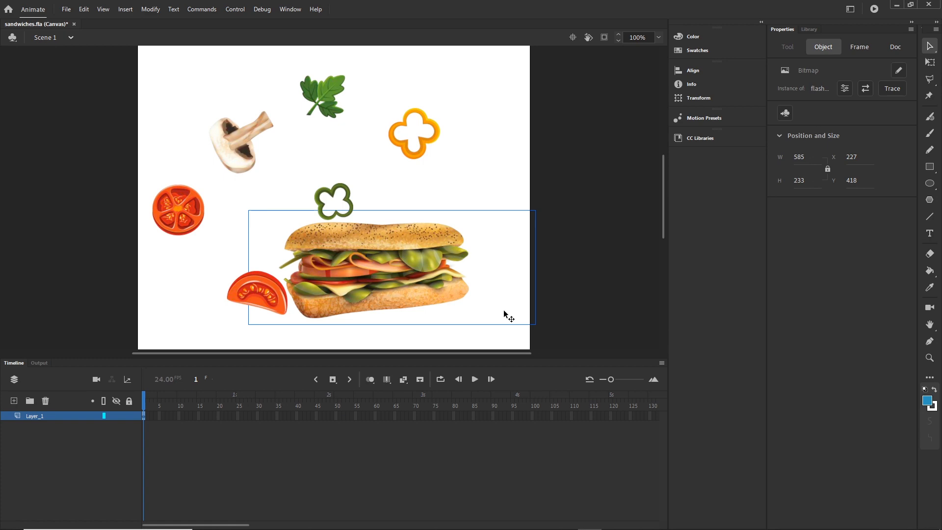
Check the contents of the exported folder inside the sandwiches project folder in File Explorer, and return to Animate
mouse_move(358, 527)
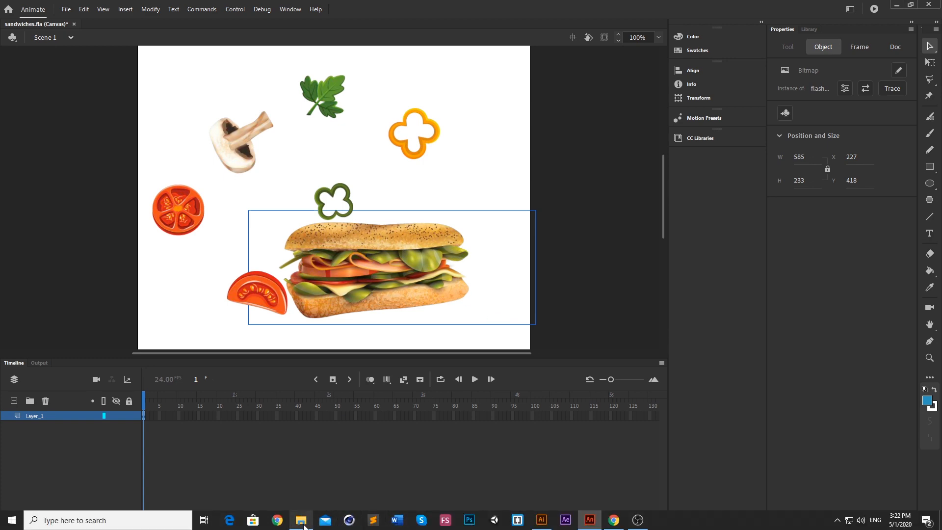
mouse_move(304, 526)
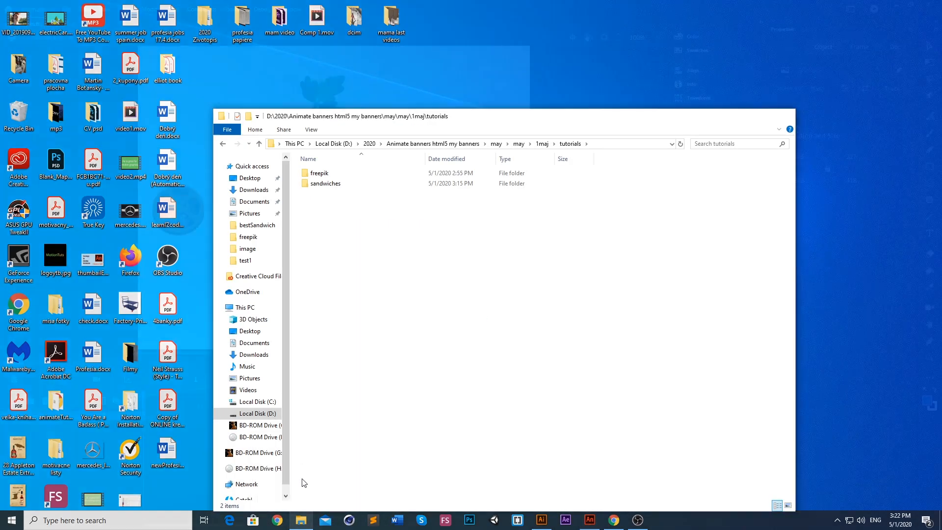
left_click(301, 481)
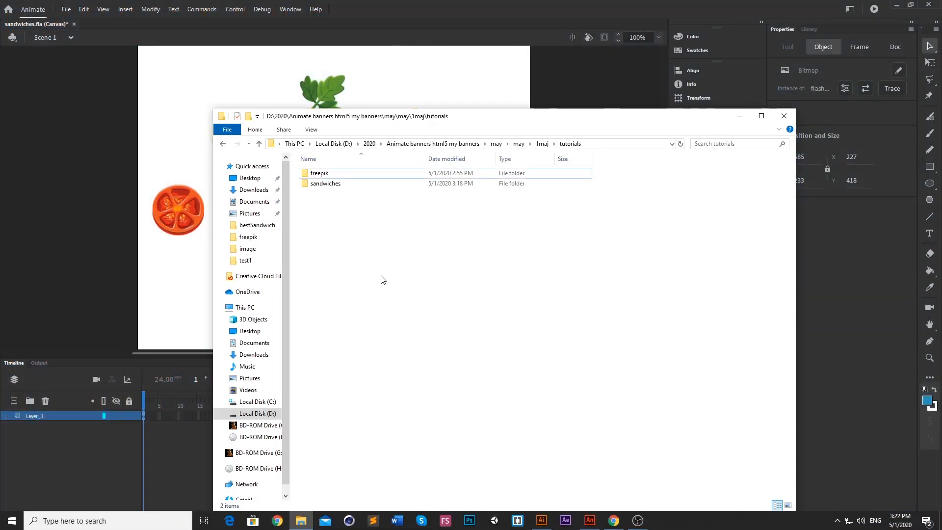
double_click(326, 184)
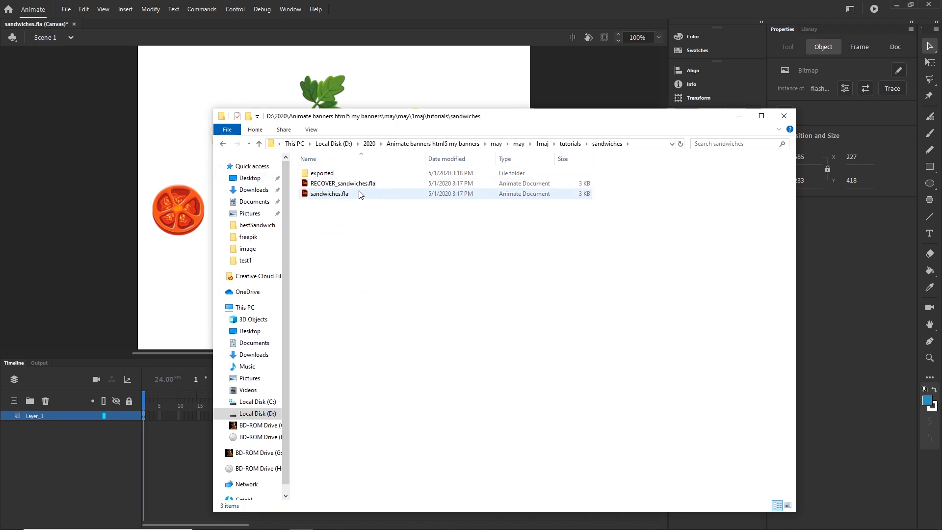
double_click(324, 173)
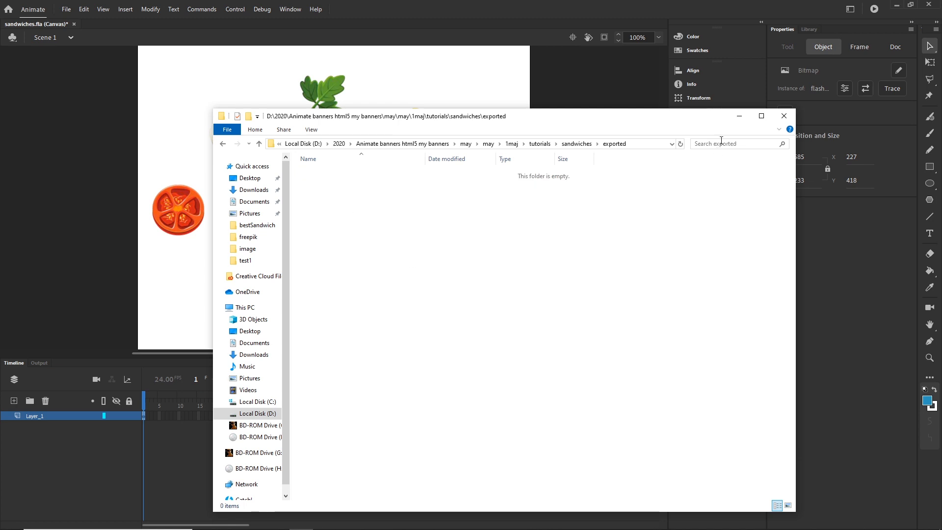
left_click(739, 118)
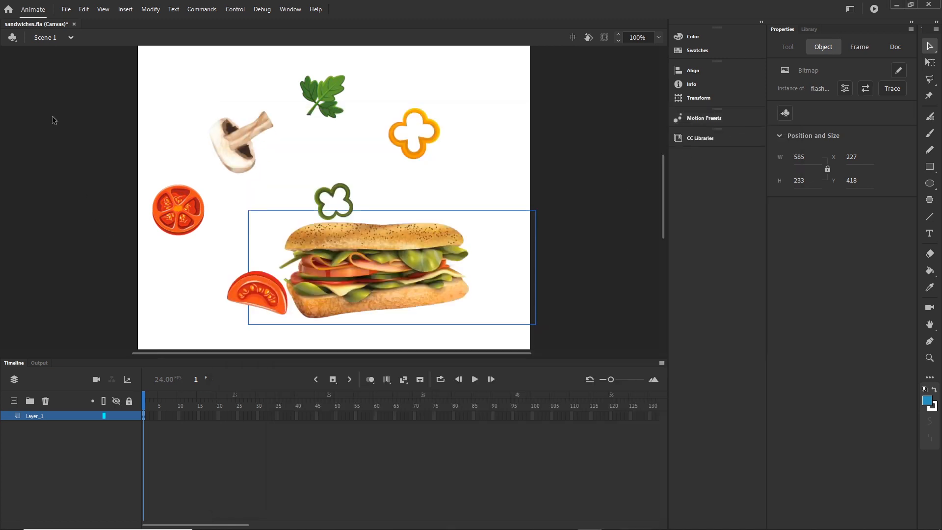
Publish the banner as JavaScript/HTML to ./exported/index with image assets exported as Texture, and return to the timeline
left_click(66, 9)
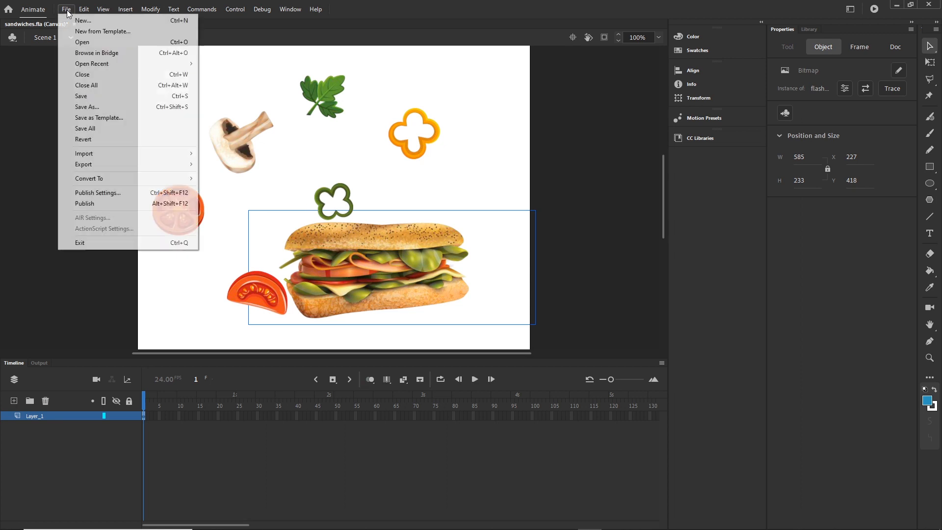
left_click(80, 192)
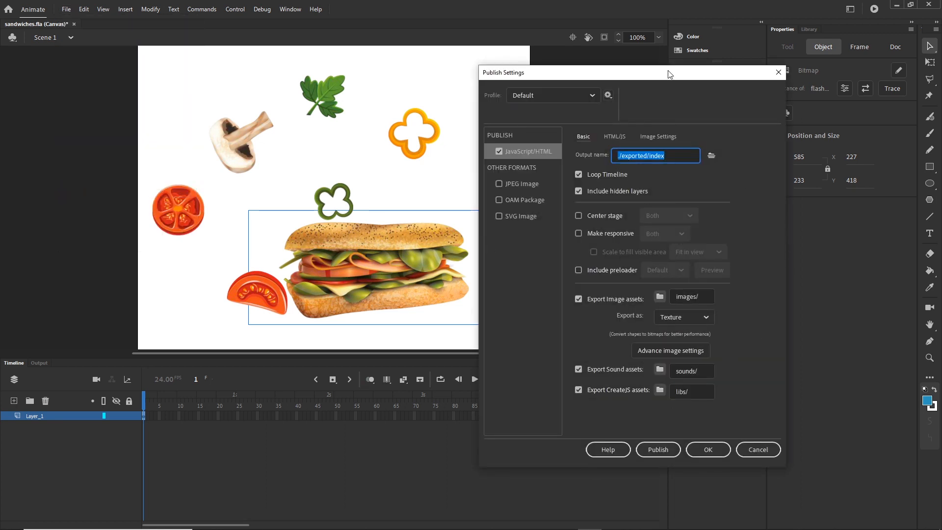
left_click_drag(669, 75, 614, 58)
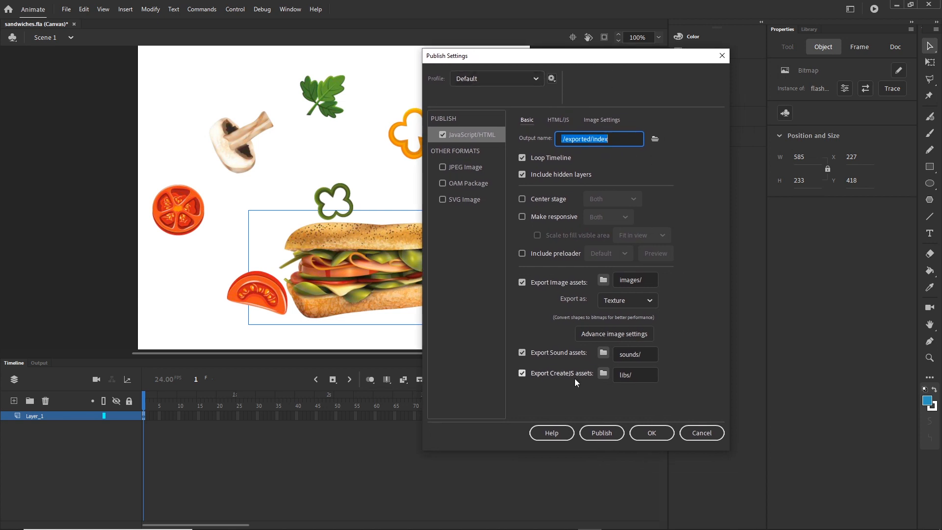
left_click(610, 435)
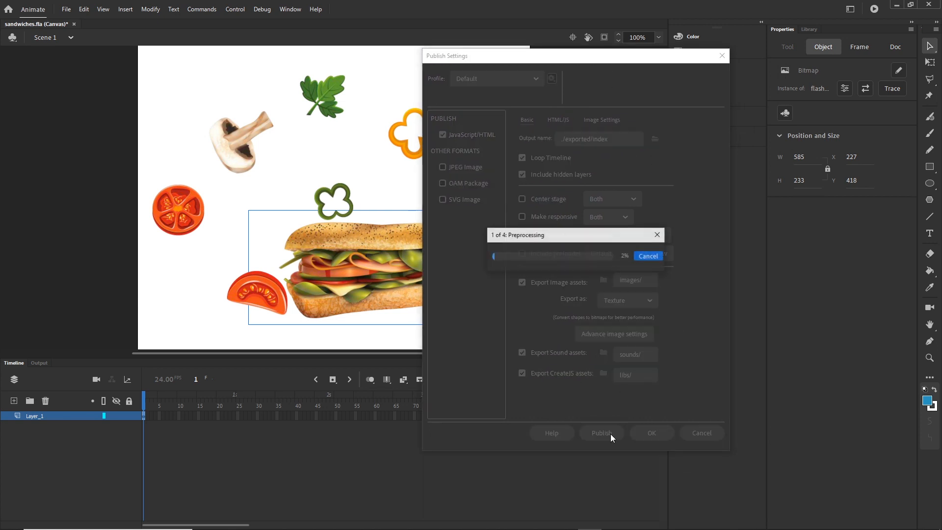
left_click(653, 433)
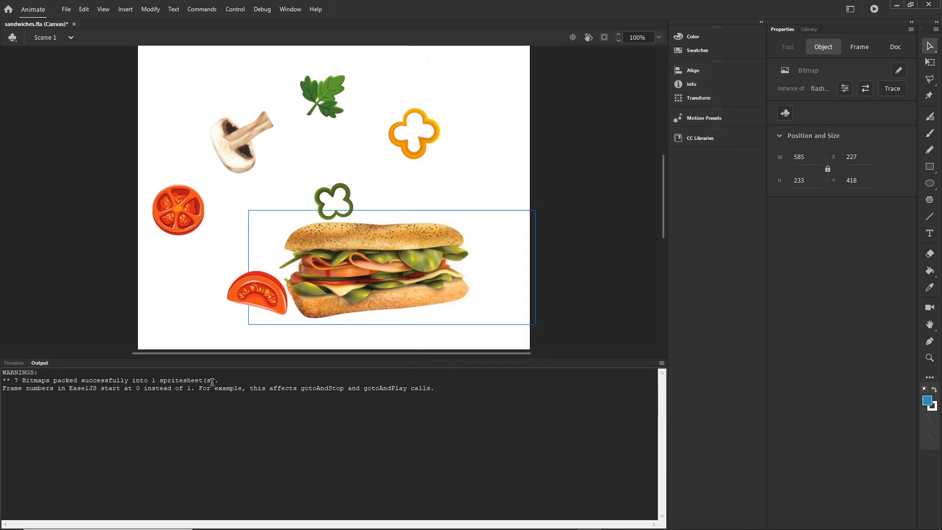
left_click(14, 363)
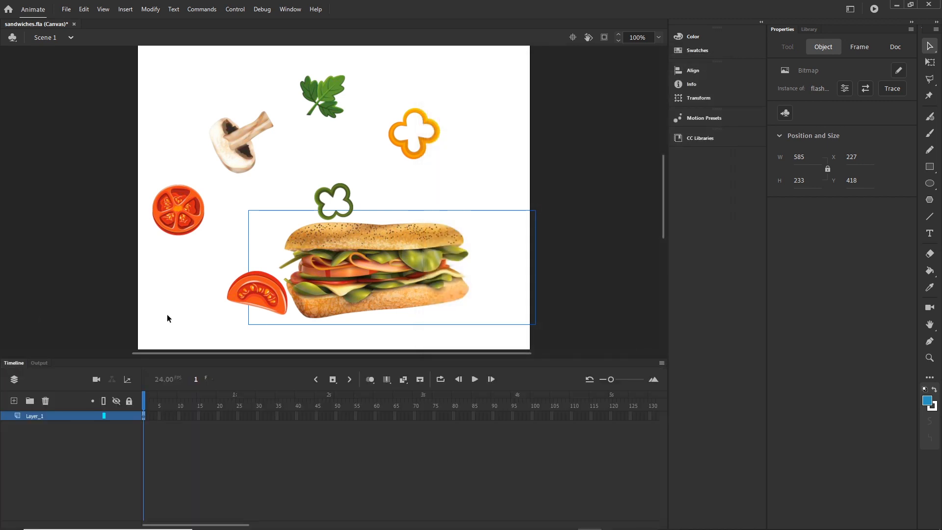
Inspect the published files in the exported folder and its images subfolder in File Explorer, and return to Animate
left_click(300, 521)
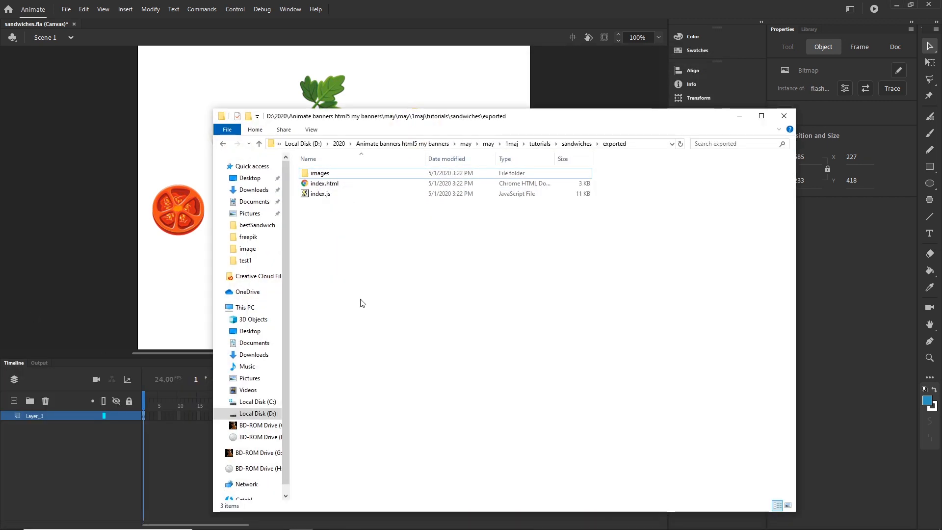
left_click(578, 144)
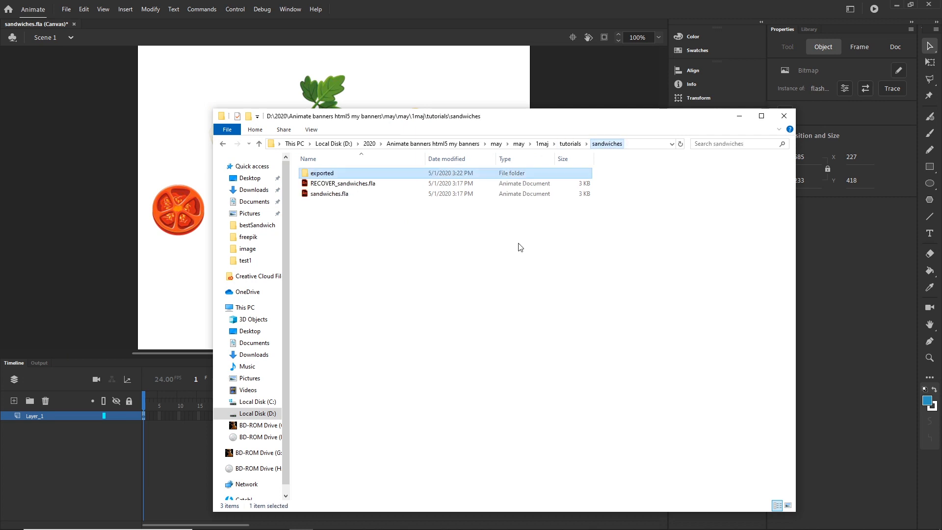
left_click(388, 299)
double_click(325, 178)
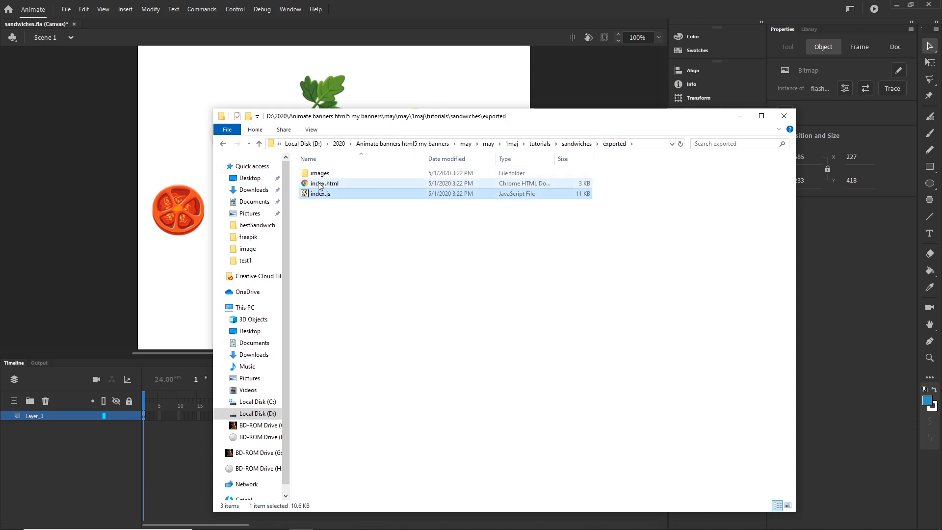
left_click(324, 174)
double_click(323, 174)
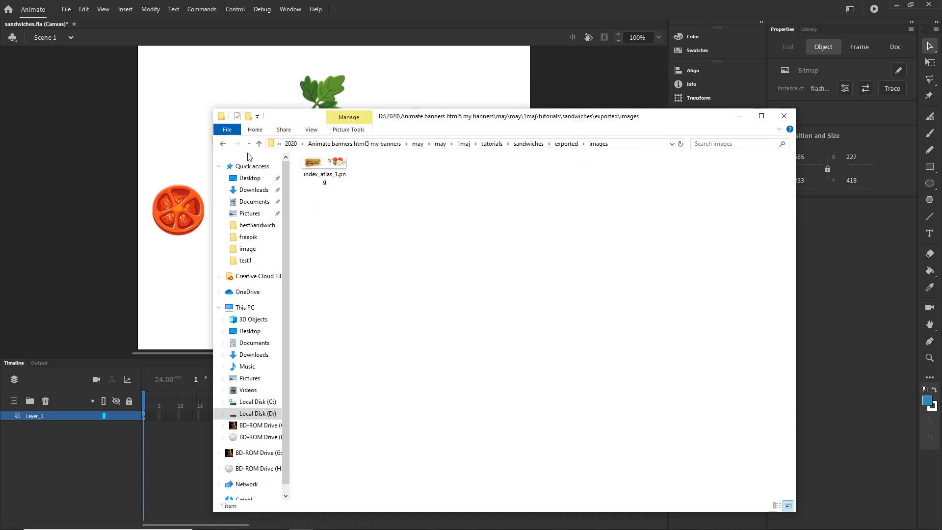
mouse_move(335, 166)
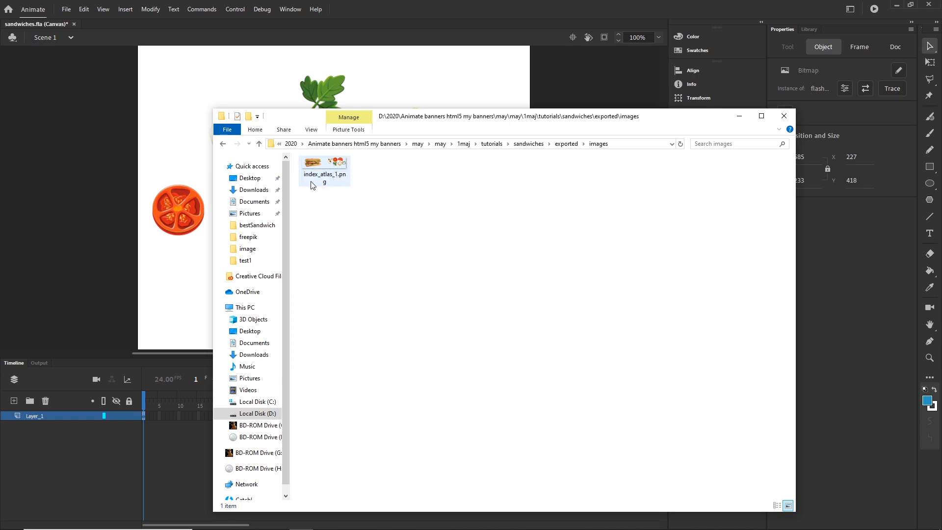
left_click(740, 116)
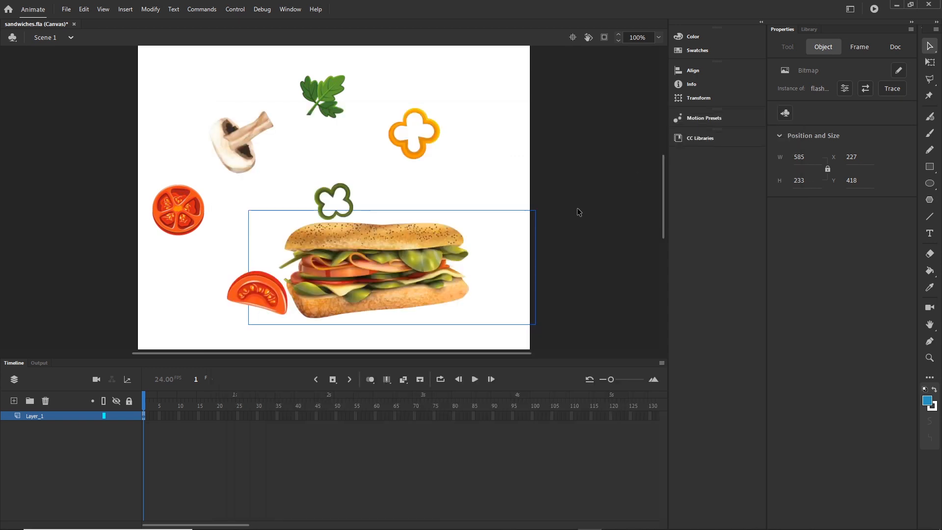
Test the banner in the browser, close the preview and return to the timeline
left_click(576, 203)
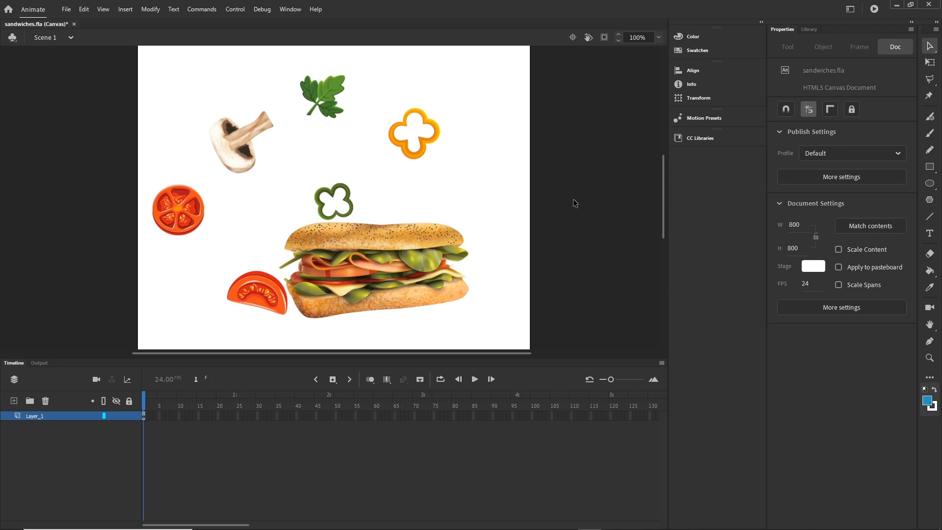
key("ctrl+Return")
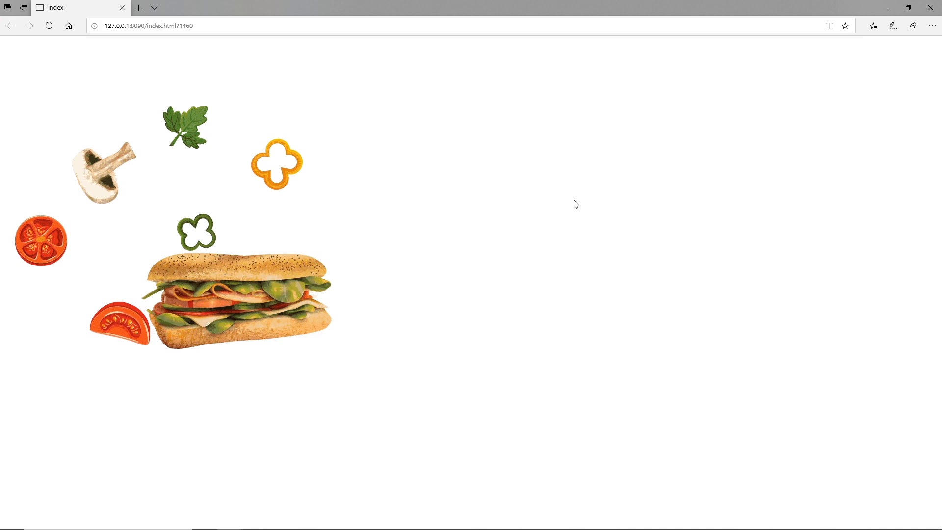
left_click(931, 8)
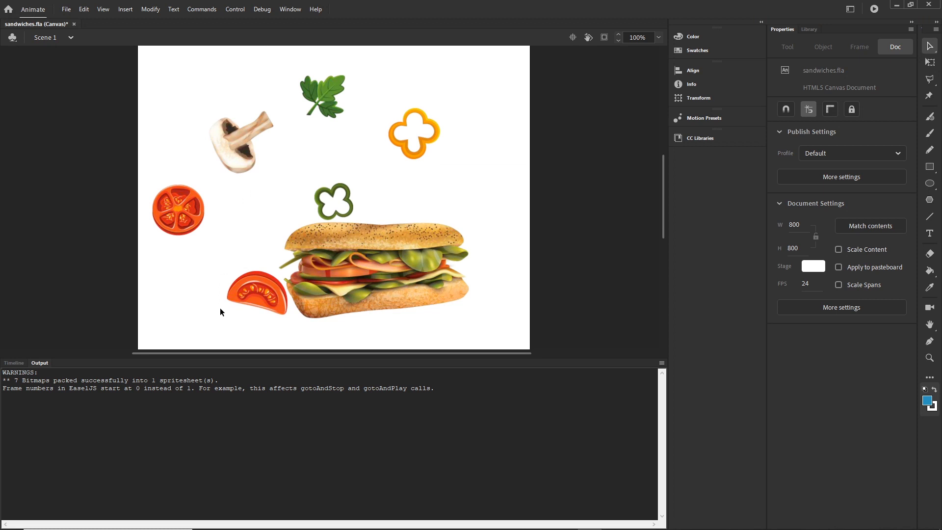
left_click(14, 363)
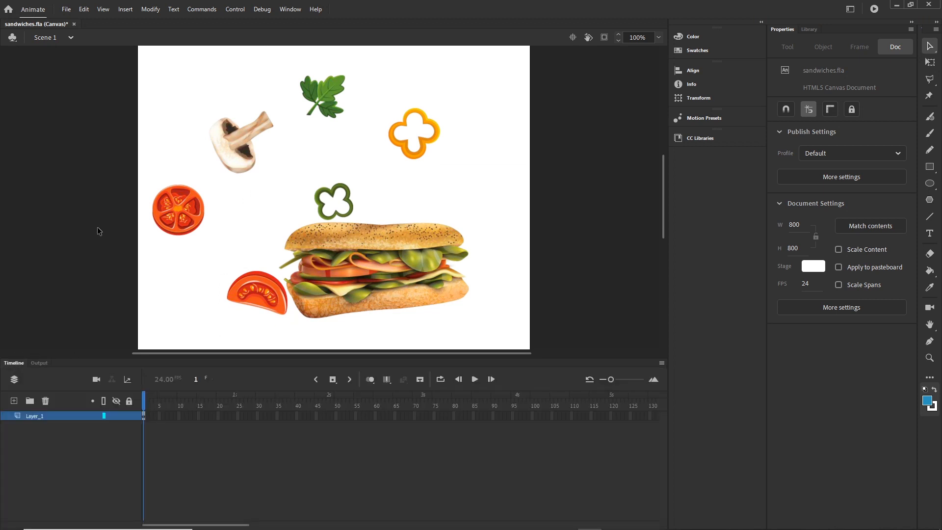
Set the publish settings to export image assets as Spritesheet, and test the banner in the browser before returning to the timeline
left_click(66, 12)
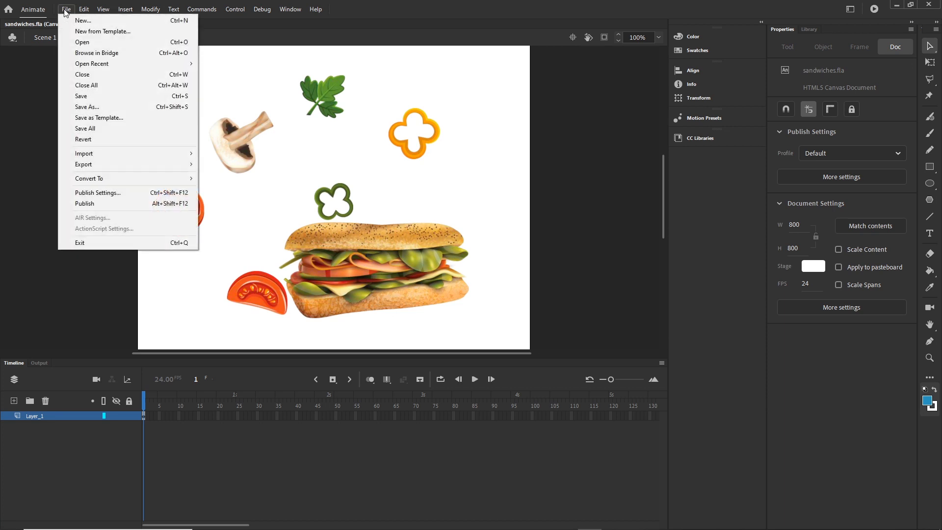
left_click(120, 192)
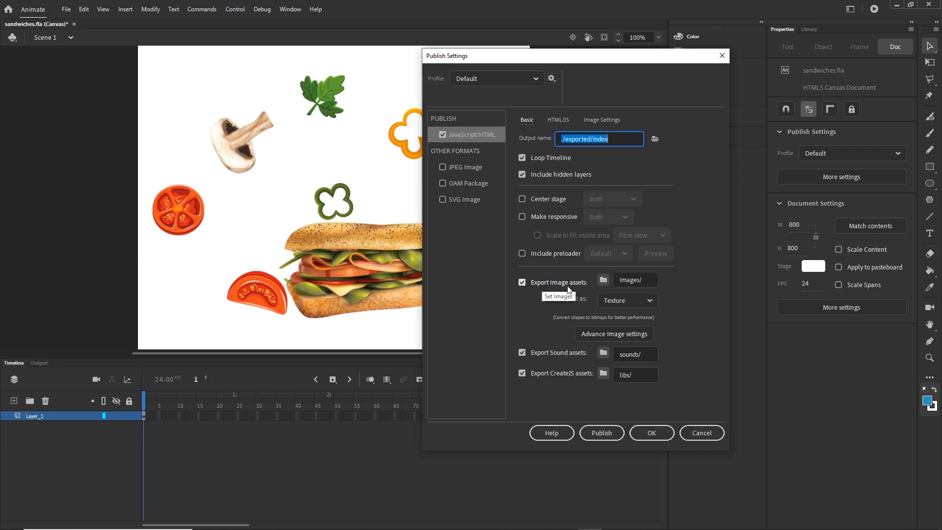
left_click(649, 305)
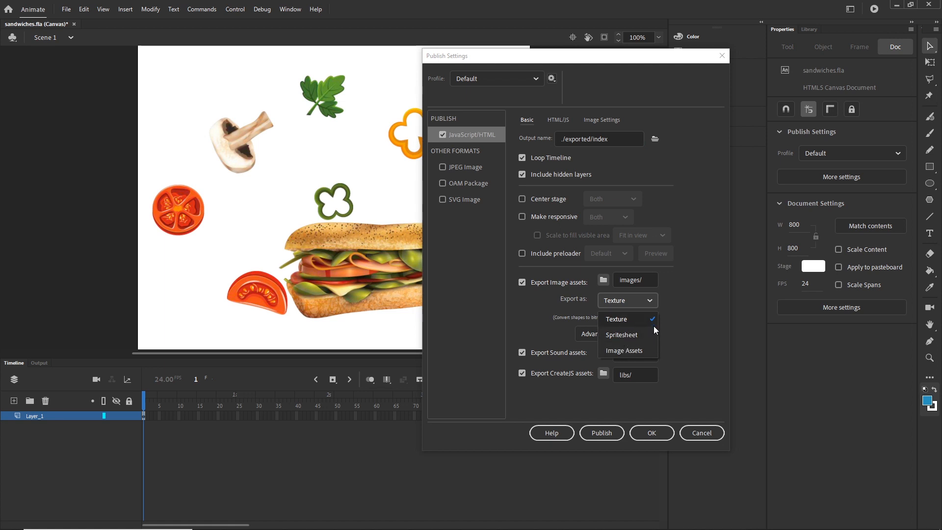
left_click(631, 336)
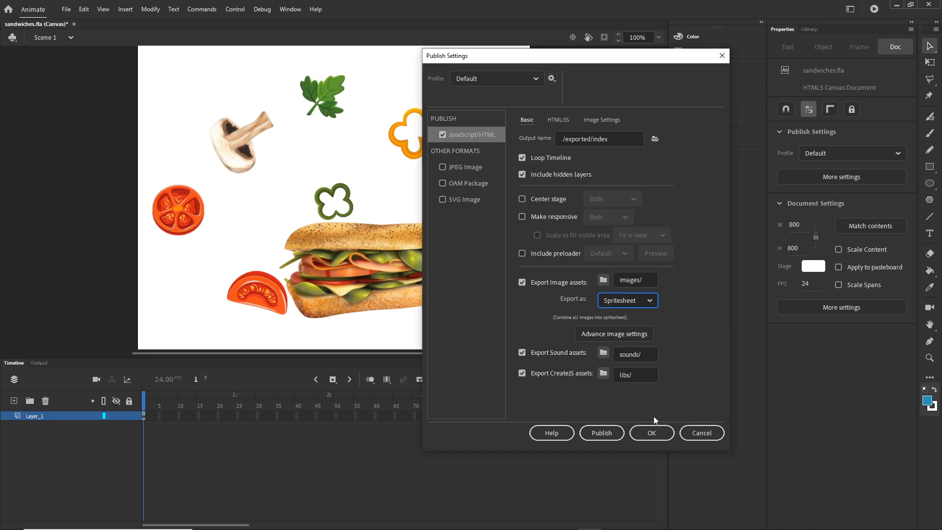
left_click(647, 437)
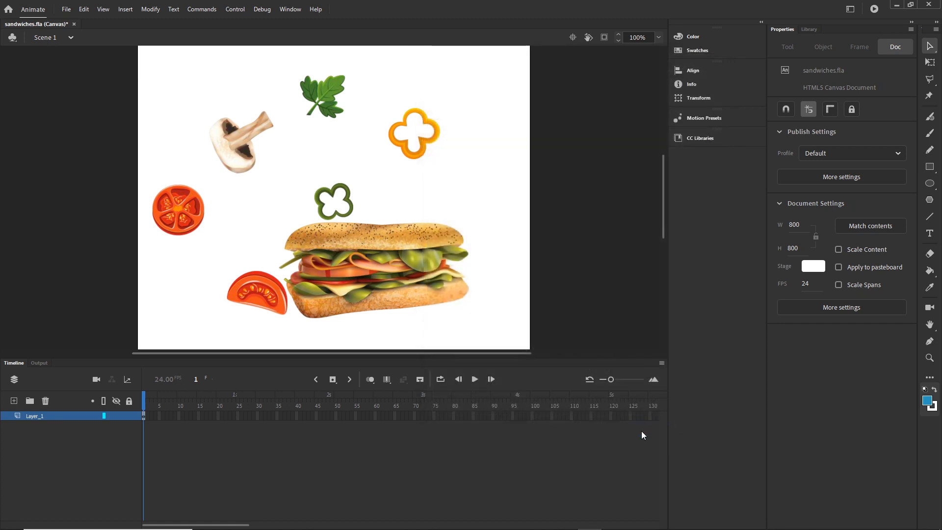
key("ctrl+Return")
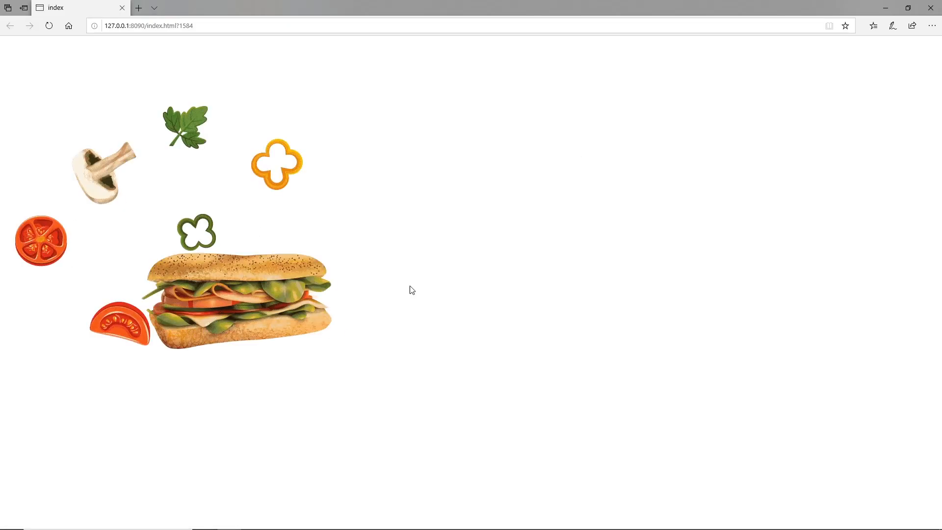
left_click(931, 8)
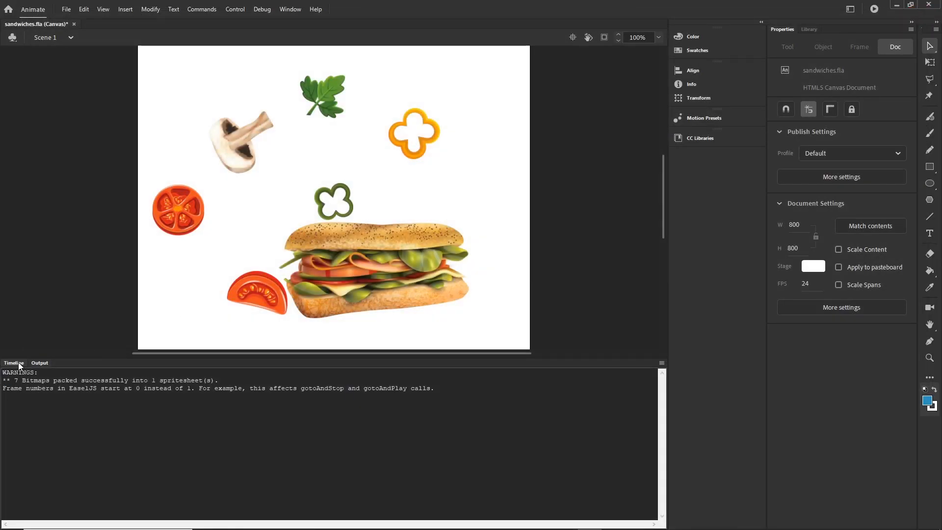
left_click(19, 364)
Set the publish settings to export images as Image Assets, test the banner in the browser and return to the timeline
left_click(66, 10)
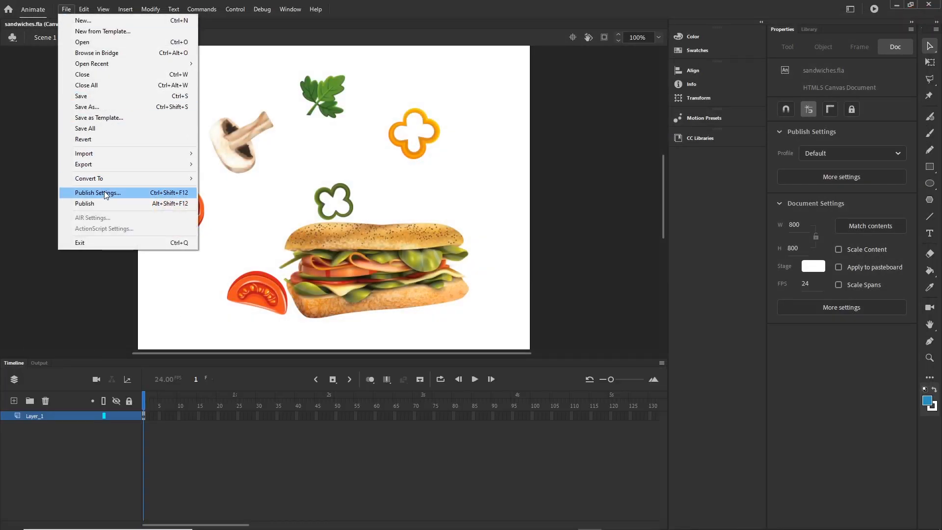
left_click(104, 193)
left_click(655, 300)
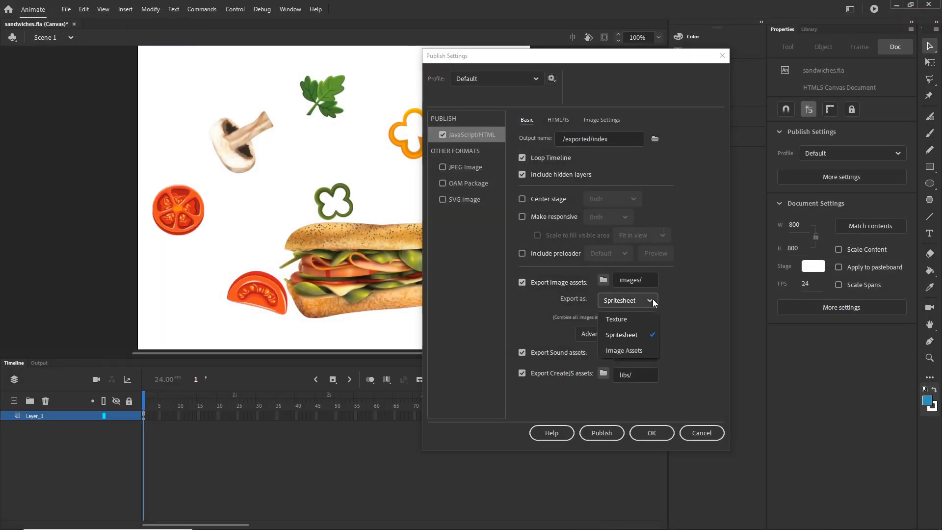
left_click(632, 351)
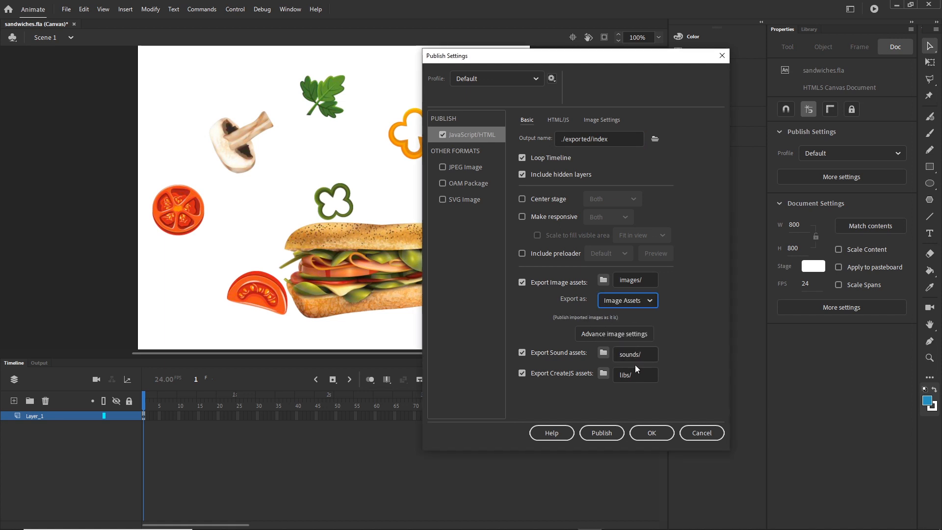
left_click(651, 432)
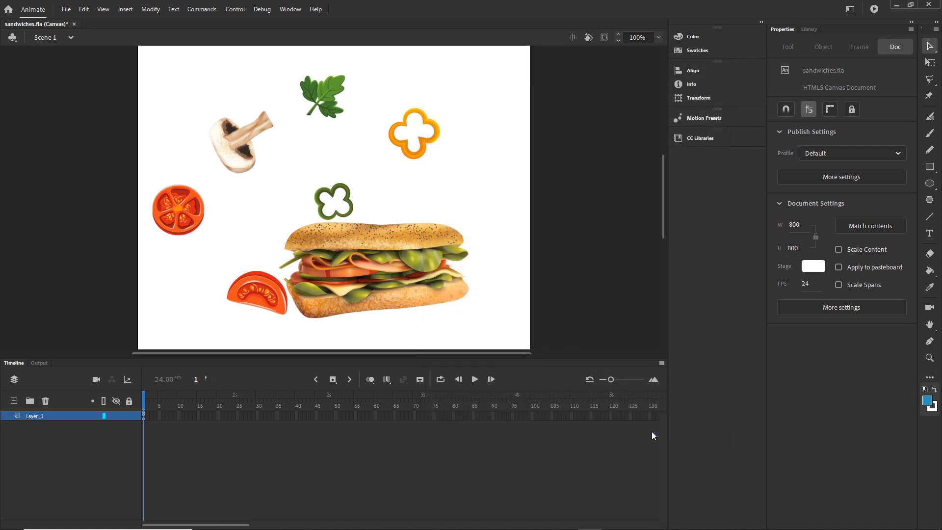
key("ctrl+Return")
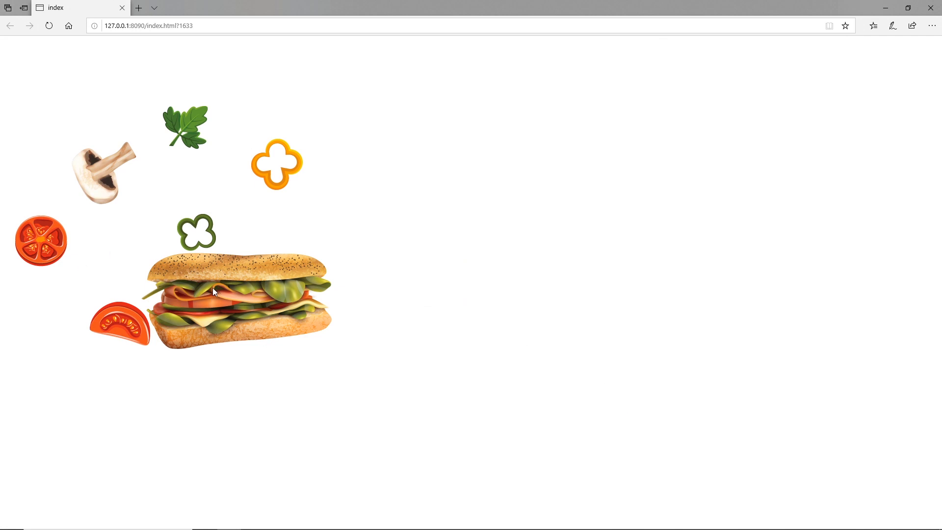
left_click(931, 8)
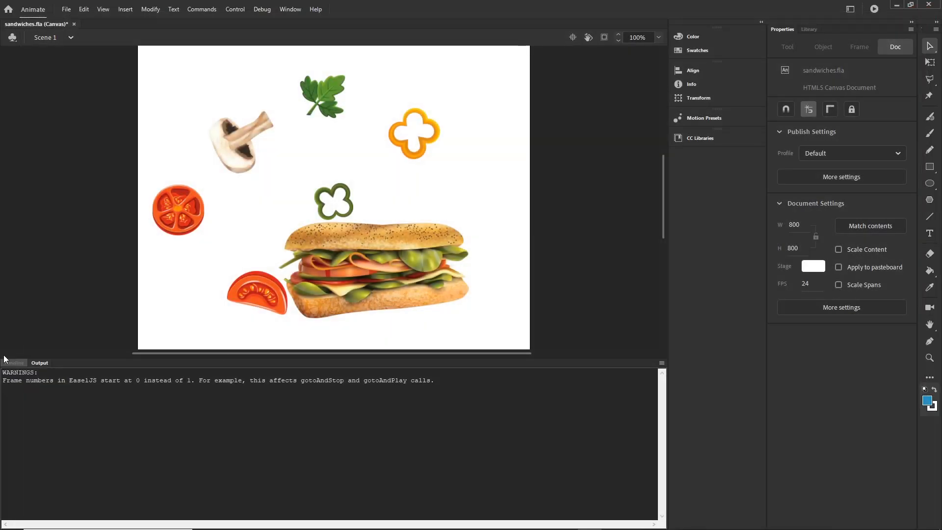
left_click(11, 362)
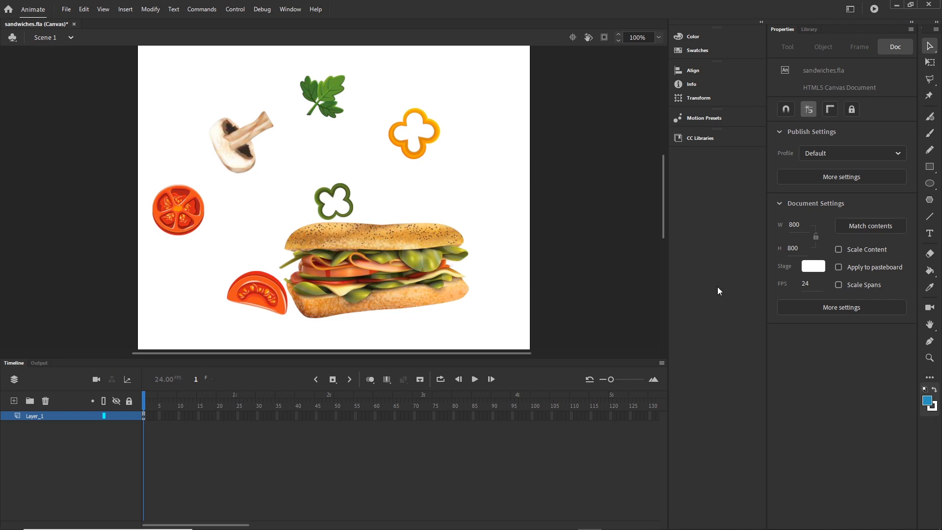
Change the stage background to the custom dark grey 1F1F1F
left_click(816, 268)
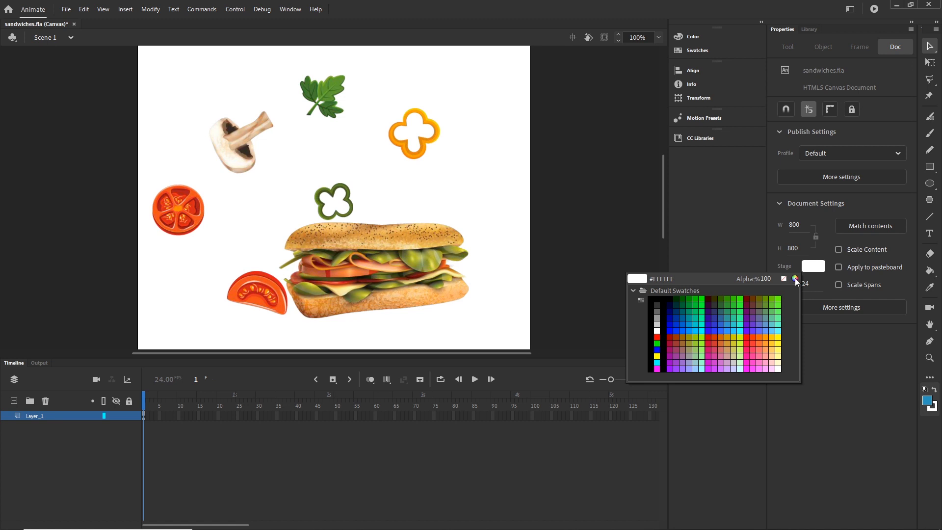
left_click(795, 278)
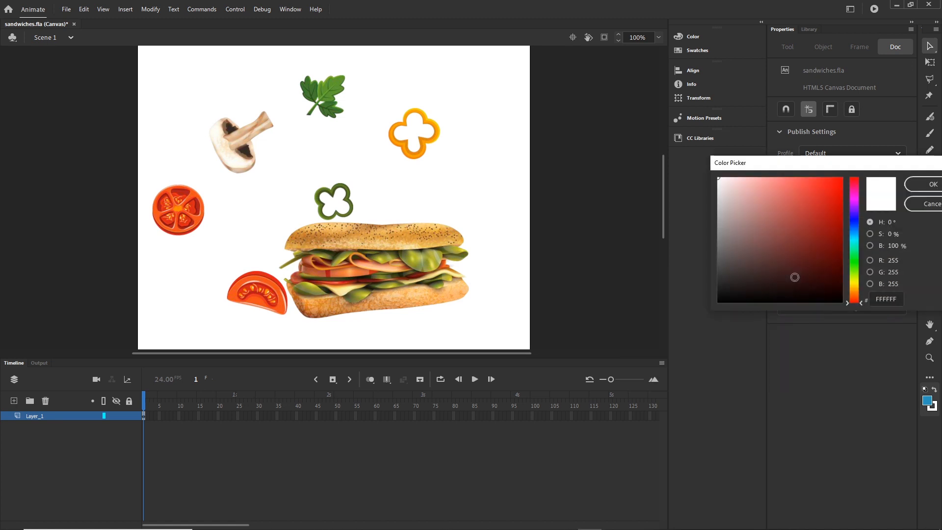
mouse_move(761, 272)
left_mouse_down()
mouse_move(721, 274)
mouse_move(706, 287)
left_mouse_up()
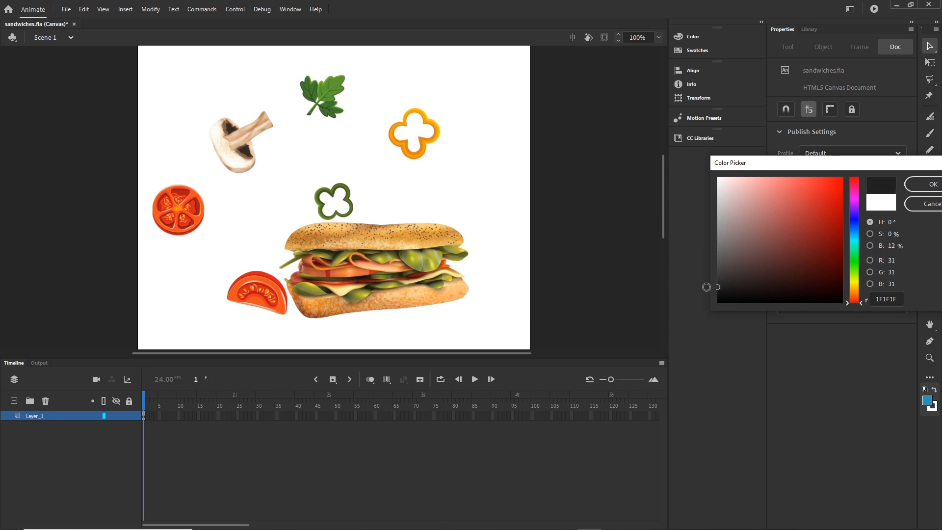
left_click(926, 185)
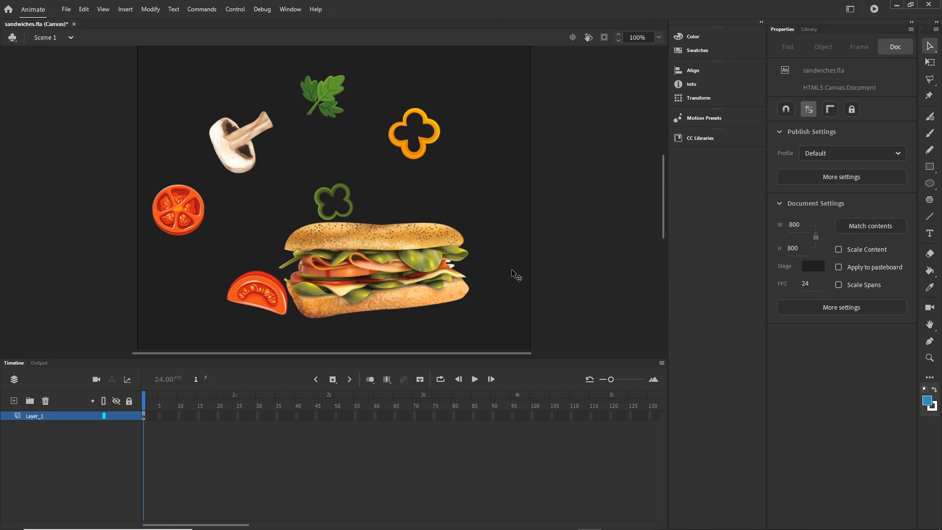
Select all the sandwich and ingredient bitmaps on the stage, distribute them to separate layers, and clear the selection
left_click(364, 264)
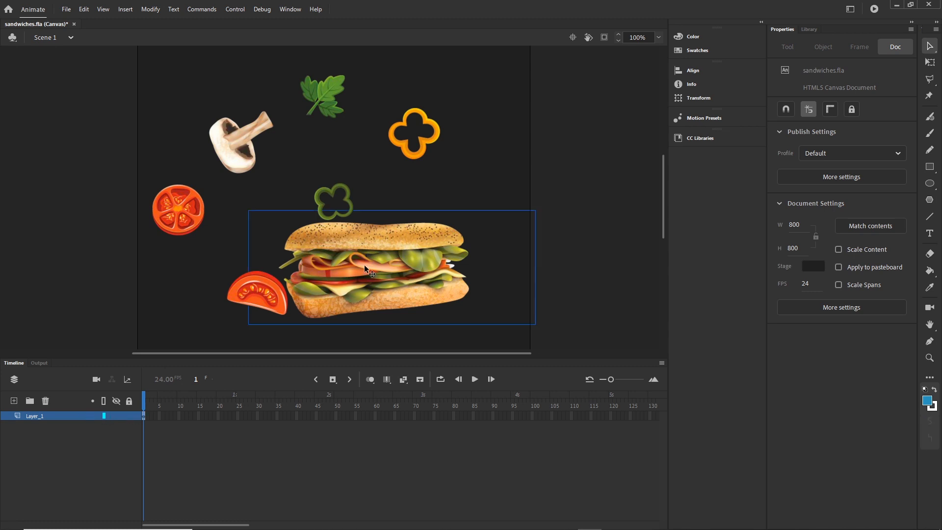
left_click(598, 190)
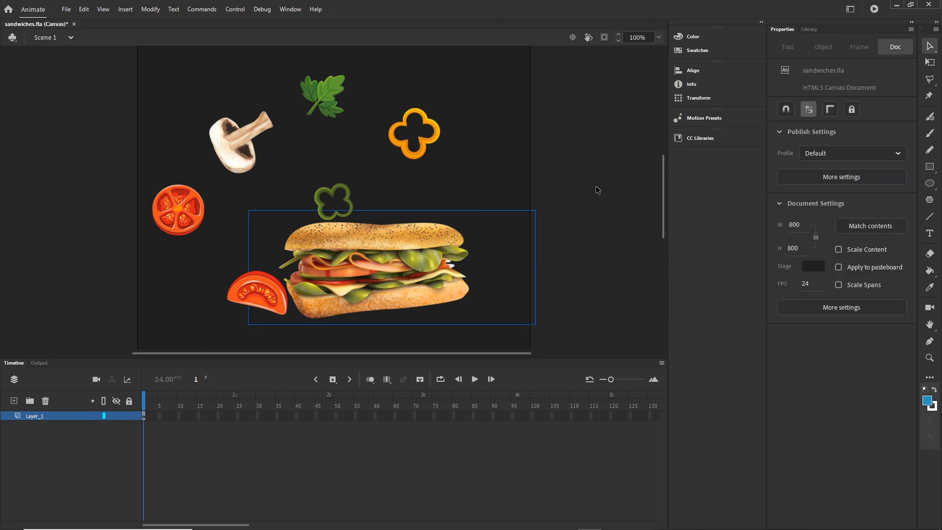
left_click(37, 421)
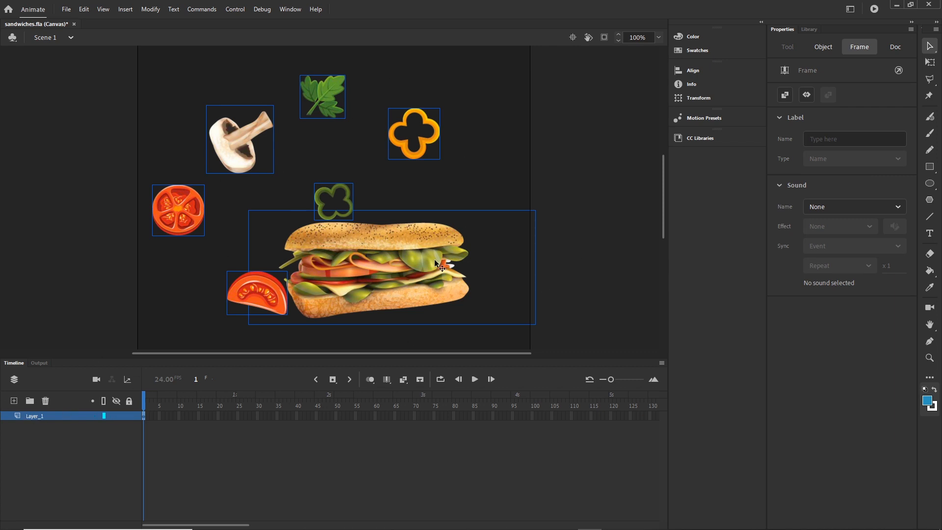
left_click(596, 245)
left_click_drag(561, 72, 152, 335)
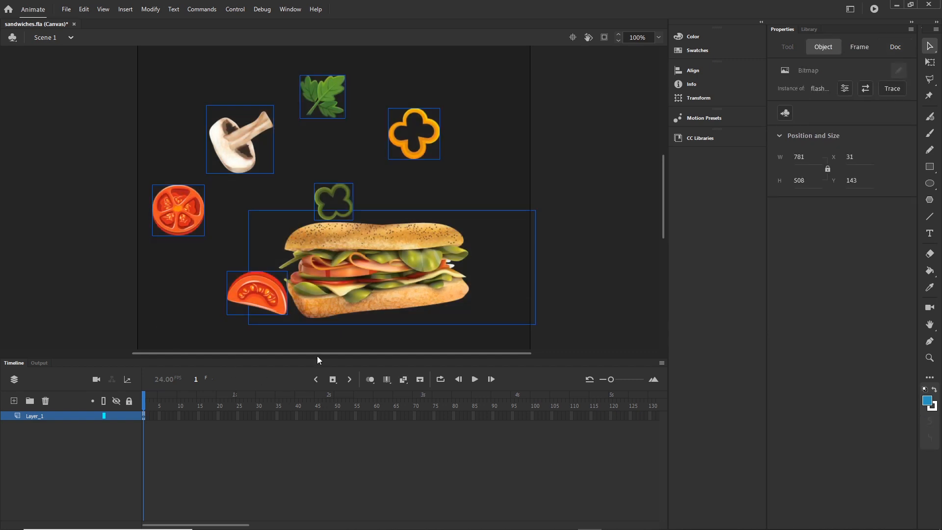
right_click(337, 241)
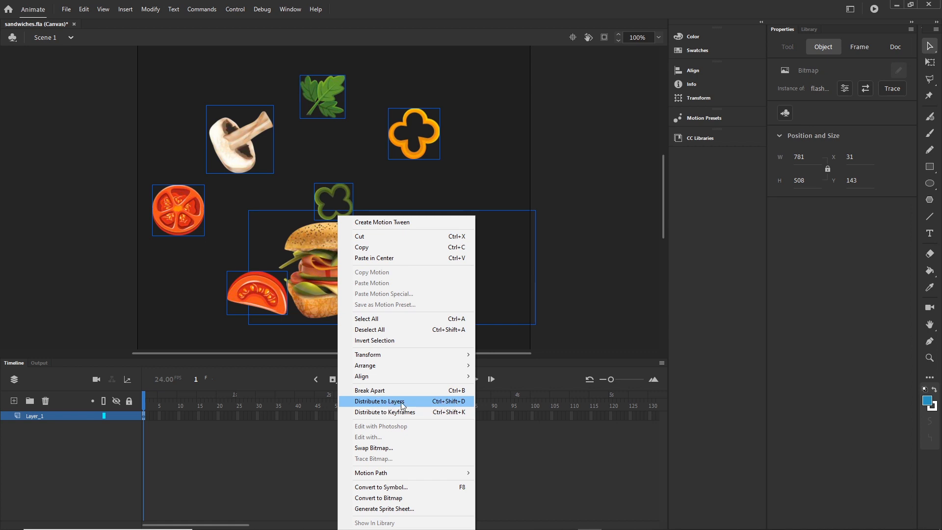
left_click(376, 402)
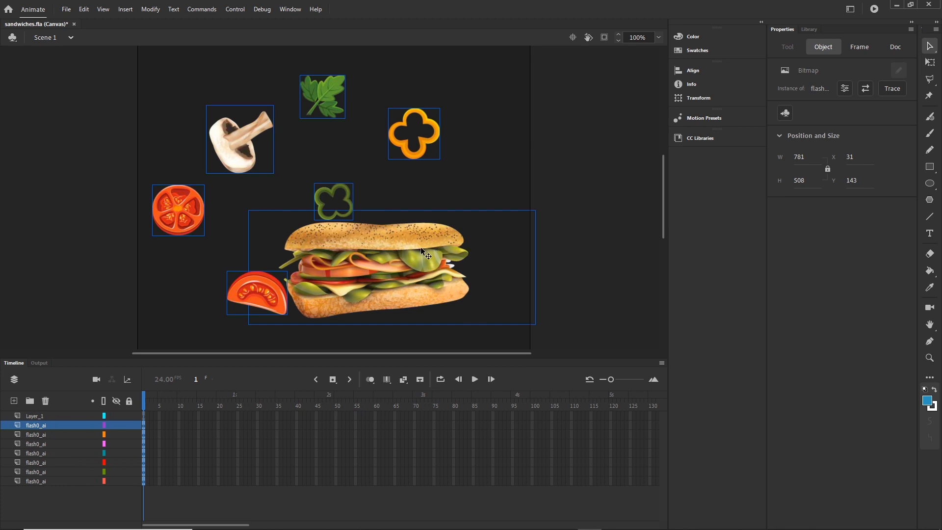
left_click(580, 191)
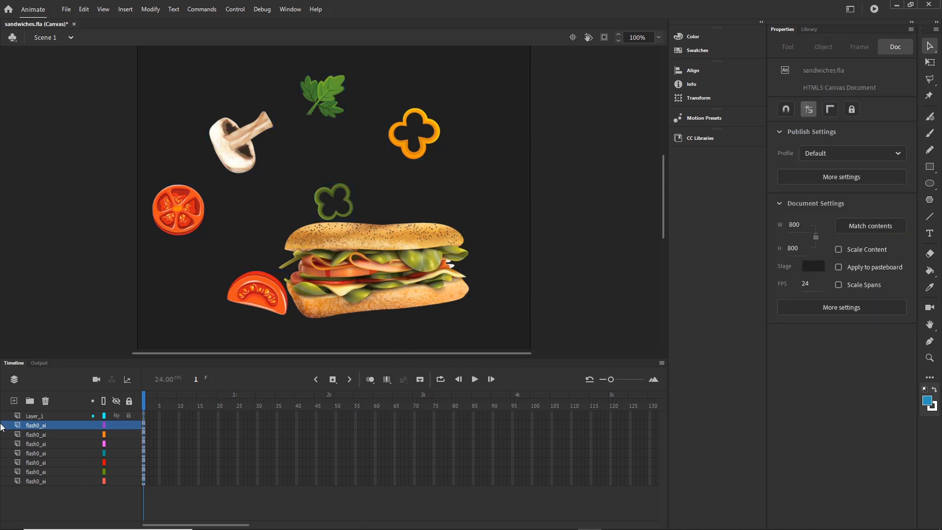
Delete the empty Layer_1 from the timeline
left_click(34, 418)
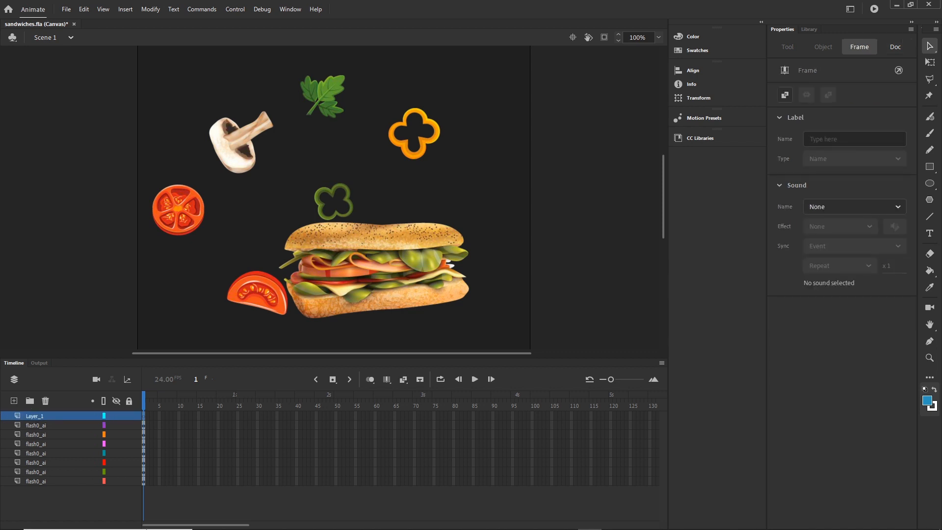
mouse_move(179, 524)
left_click(45, 401)
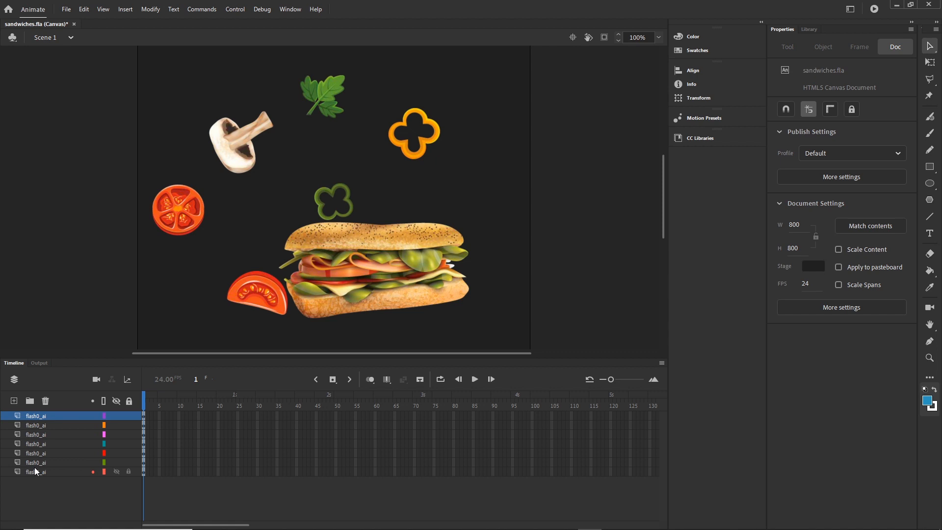
Identify the sandwich bitmap's layer and rename it as sandwich
left_click(373, 237)
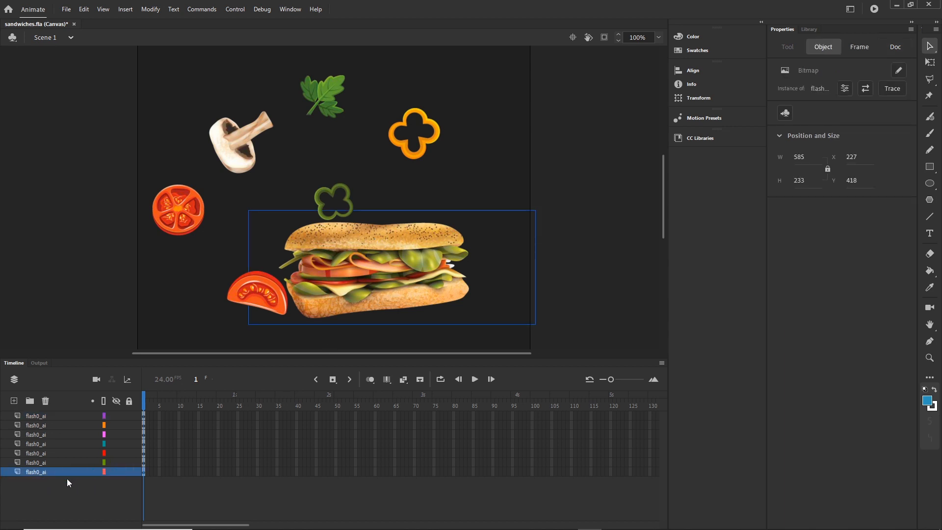
double_click(36, 472)
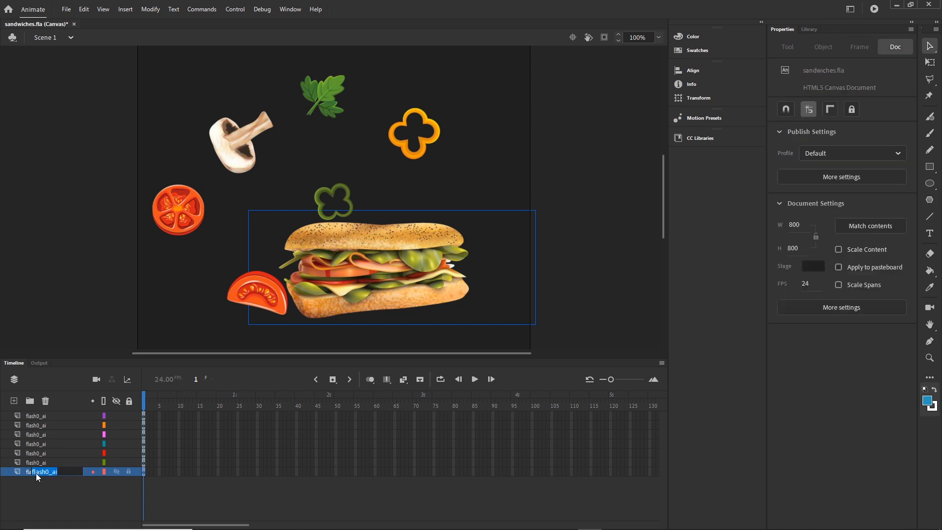
type("san")
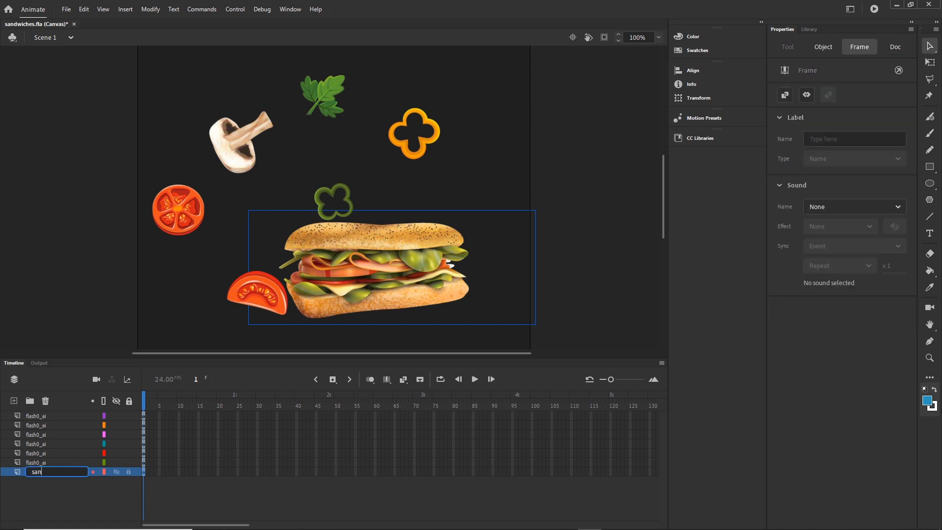
type("dwich")
left_click(69, 497)
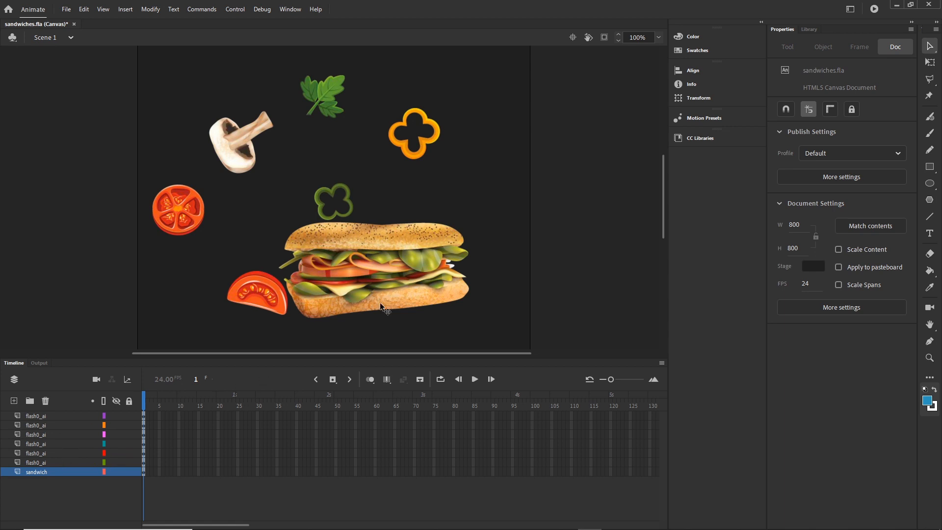
Convert the sandwich bitmap to a Movie Clip symbol named sandwich and clear the selection
left_click(393, 271)
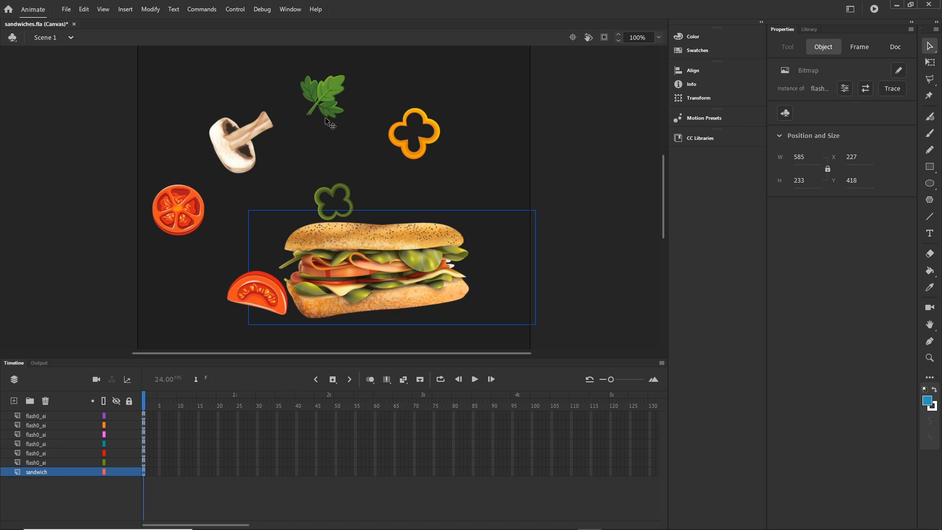
left_click(156, 11)
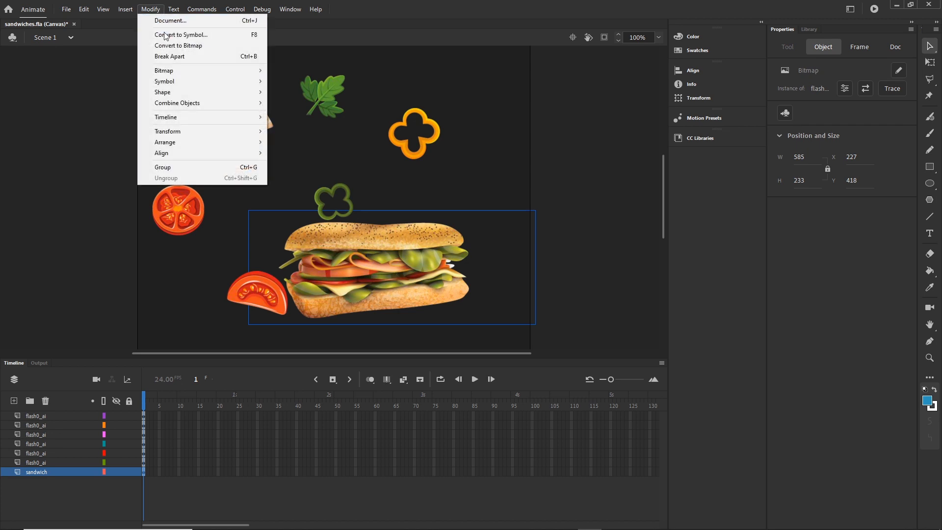
left_click(252, 37)
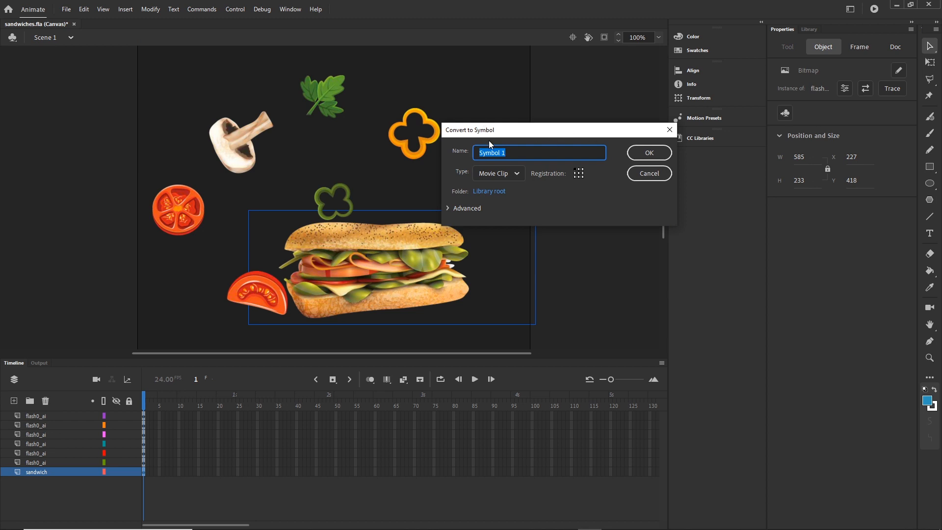
left_click(520, 179)
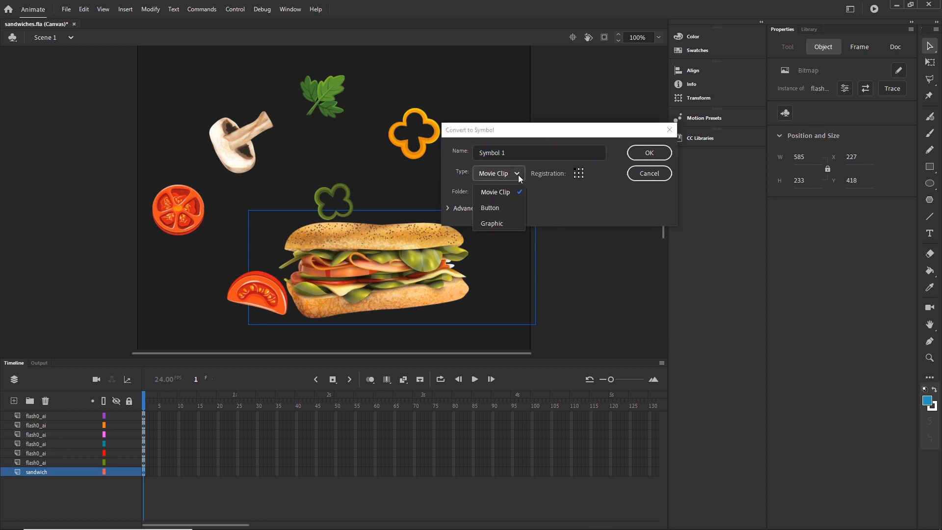
left_click(496, 194)
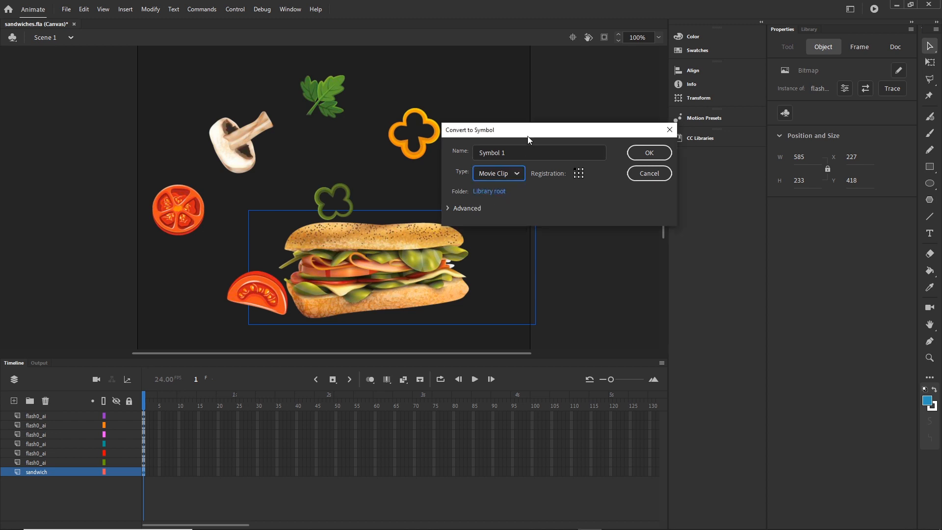
left_click_drag(529, 131, 587, 165)
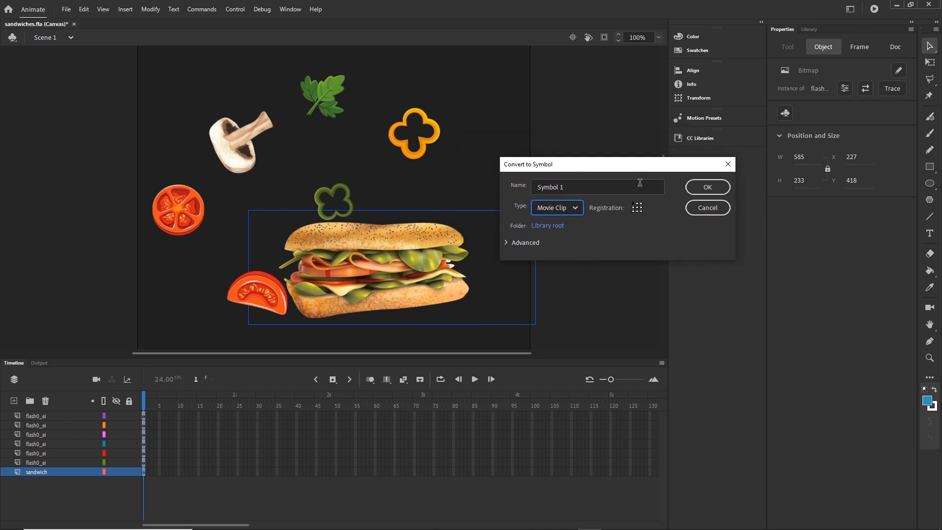
left_click(572, 187)
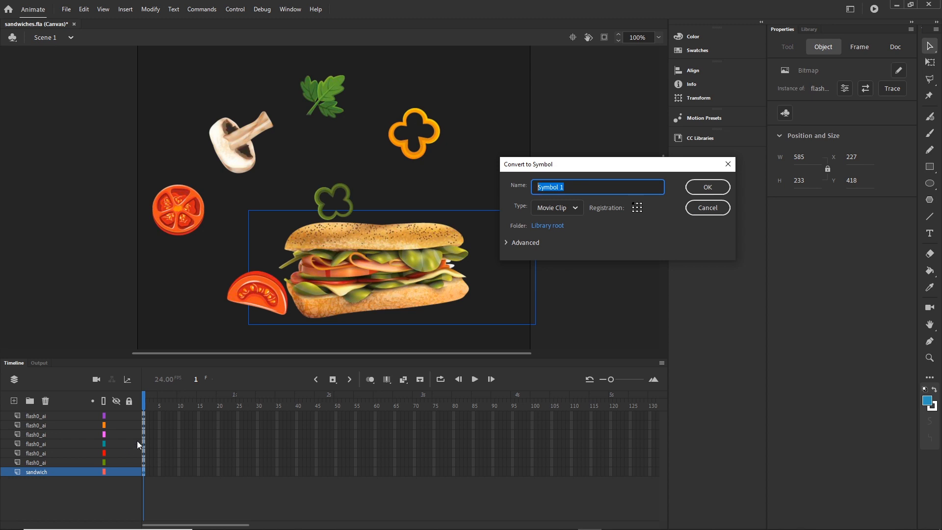
type("sandwich")
left_click(703, 187)
left_click(614, 270)
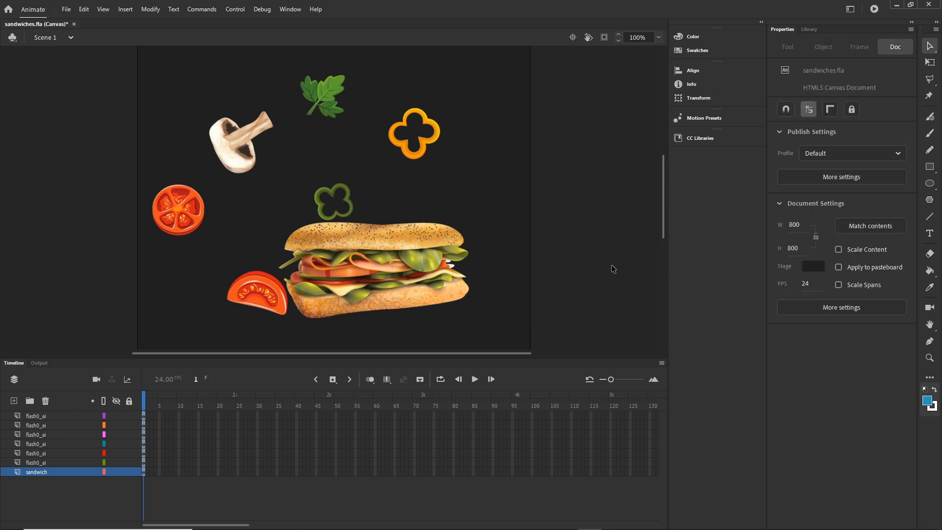
Examine the sandwich movie clip's instance properties and its entry in the library
left_click(346, 276)
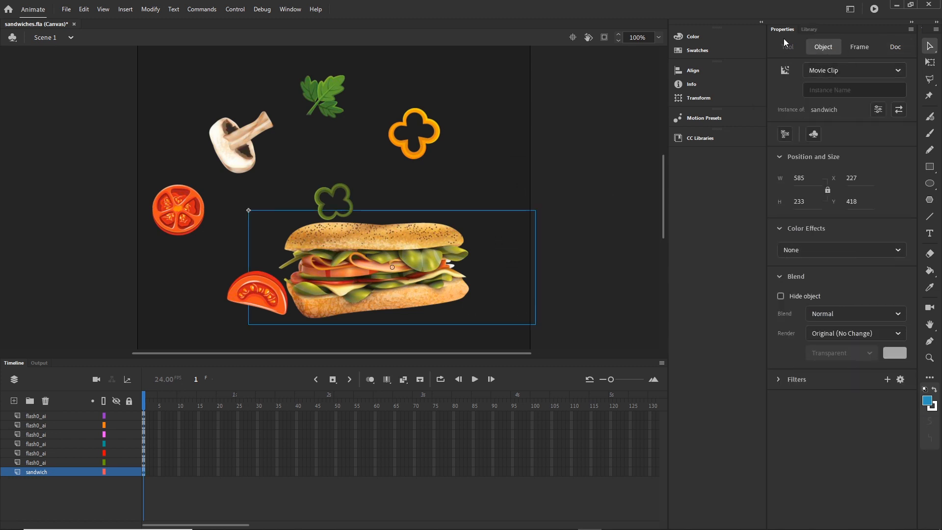
left_click(810, 30)
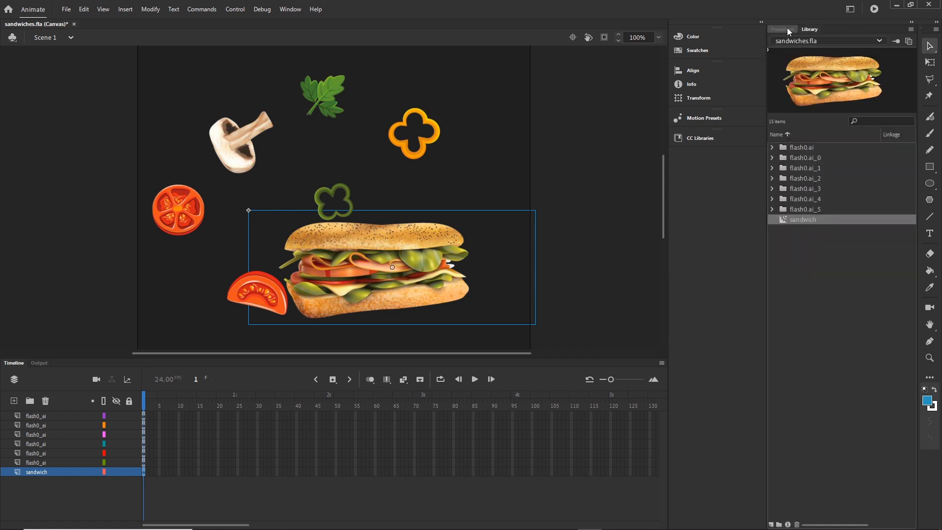
left_click(302, 11)
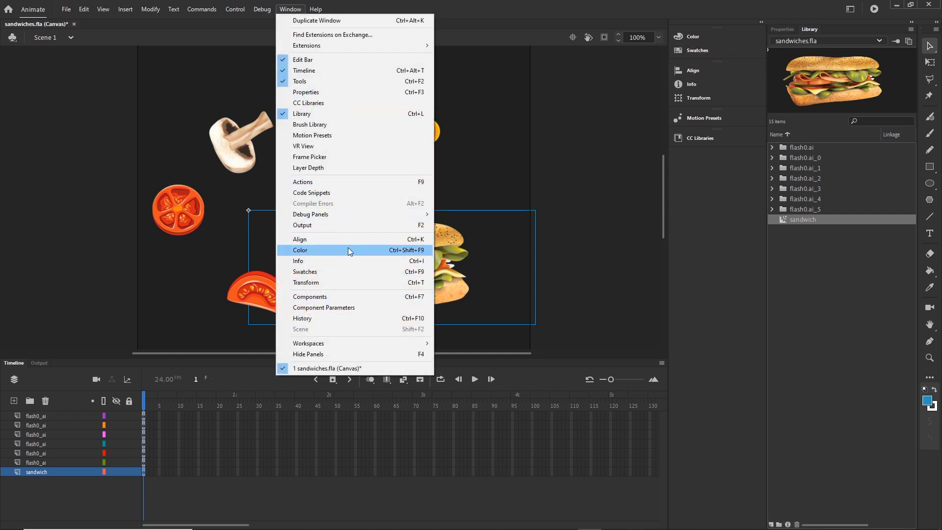
left_click(288, 9)
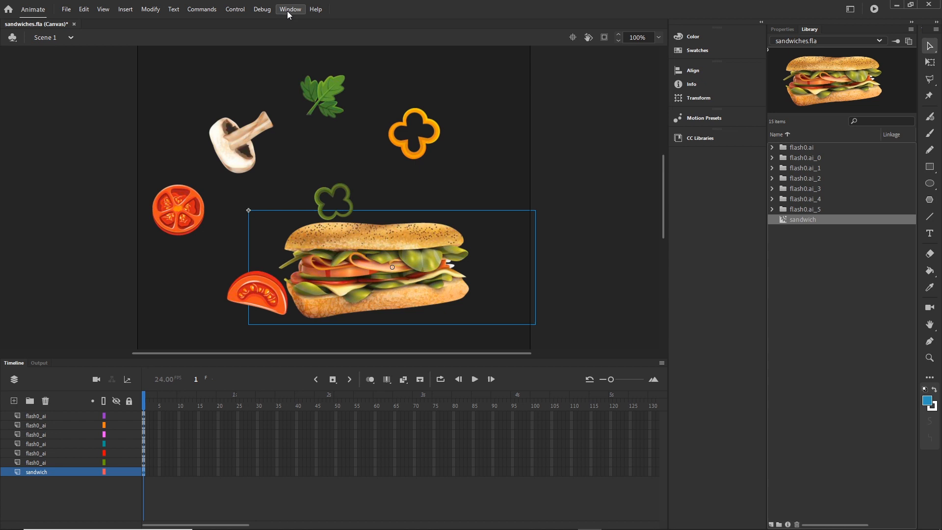
left_click(823, 331)
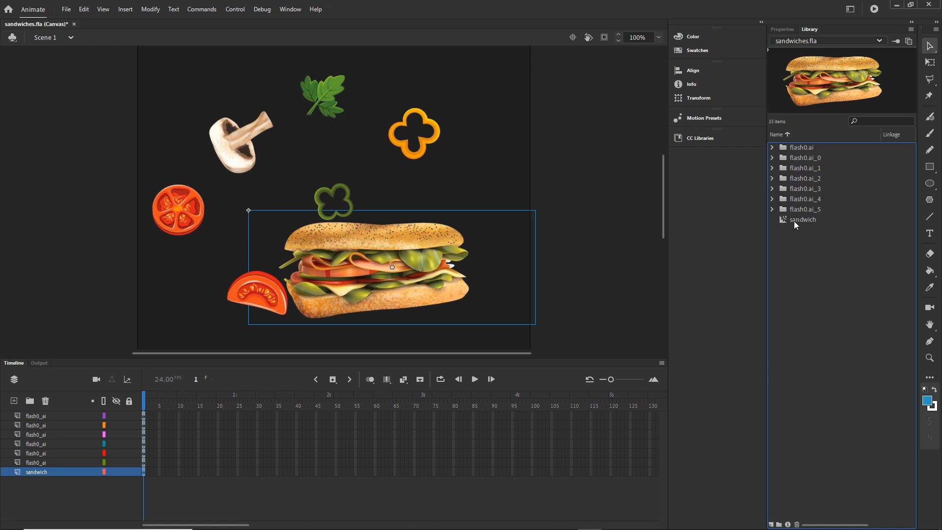
left_click(800, 219)
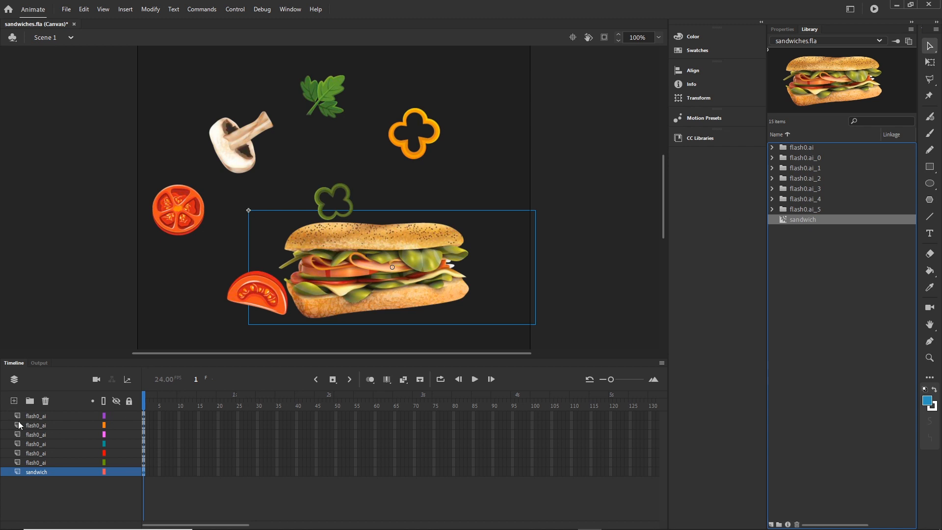
Add a new layer above all others, and try placing a second sandwich instance from the library on it before deleting that instance
left_click(34, 414)
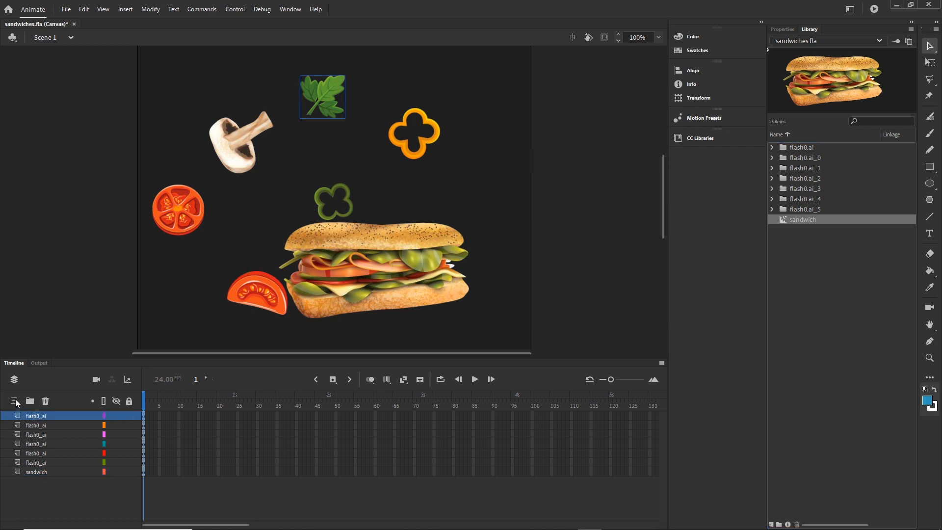
left_click(15, 402)
left_click_drag(811, 222, 485, 150)
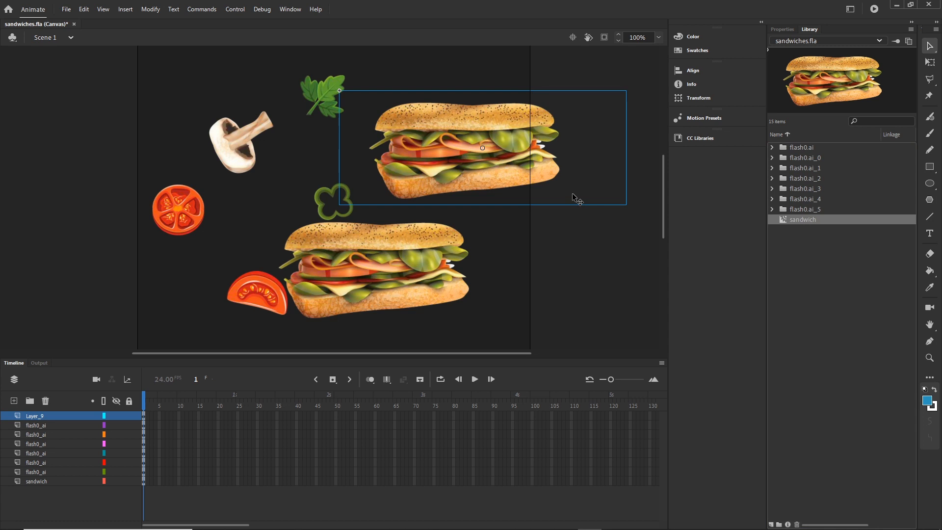
key("Delete")
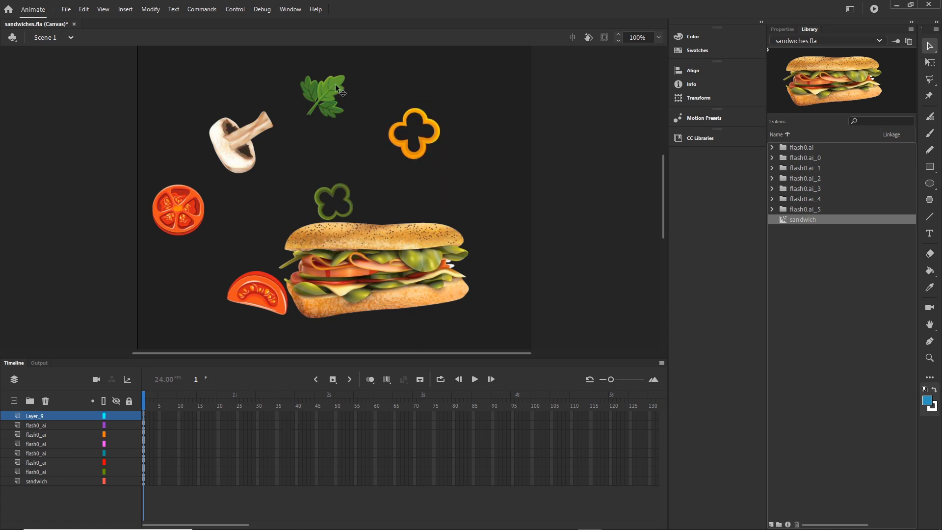
Convert the half tomato slice beside the sandwich to a Movie Clip symbol named tomato1
left_click(259, 299)
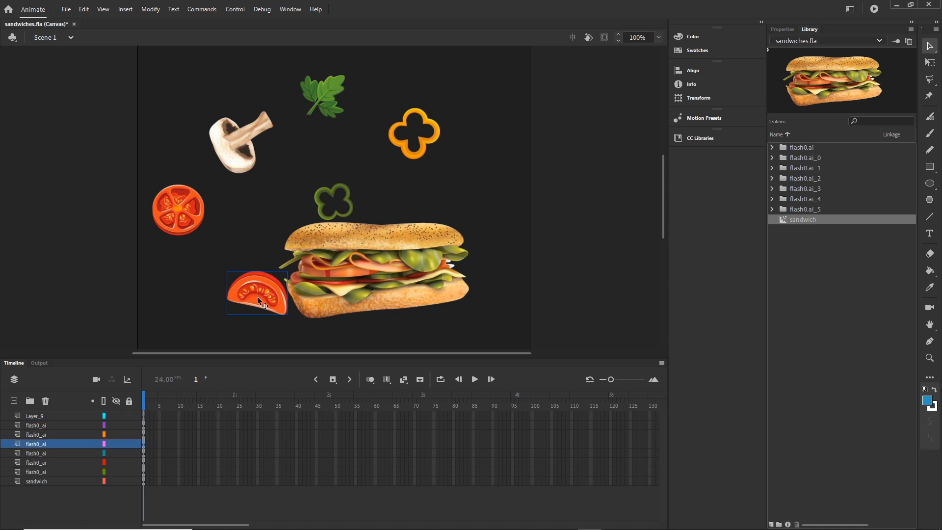
key("F8")
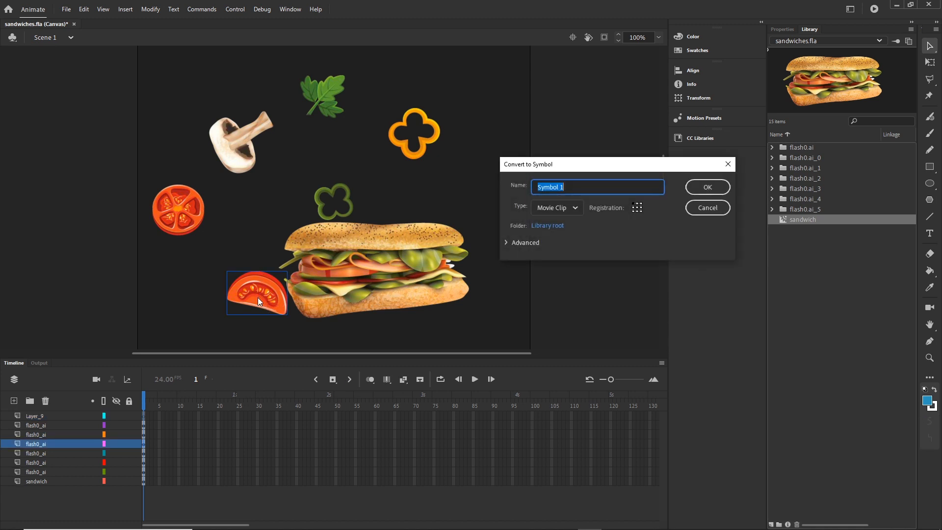
type("tomato1")
left_click(721, 187)
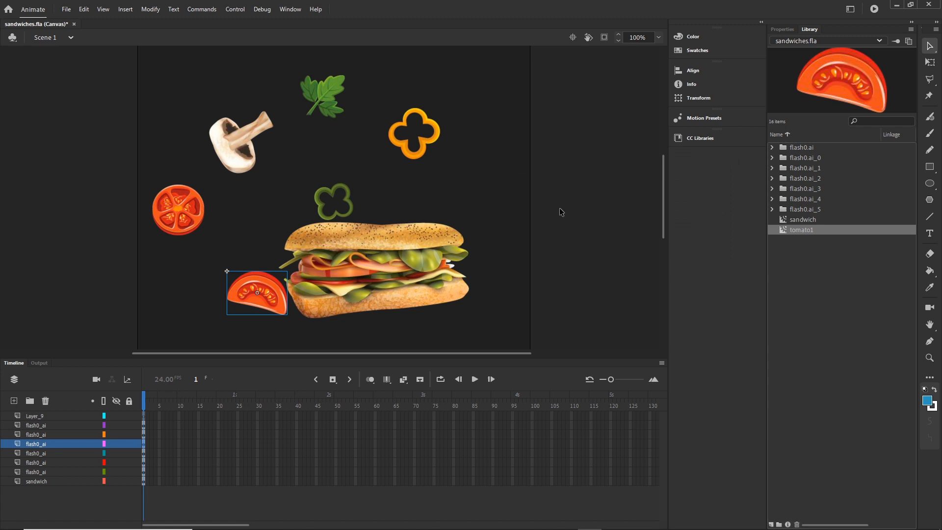
Convert the round tomato slice to a Movie Clip symbol named tomato2
left_click(185, 223)
key("F8")
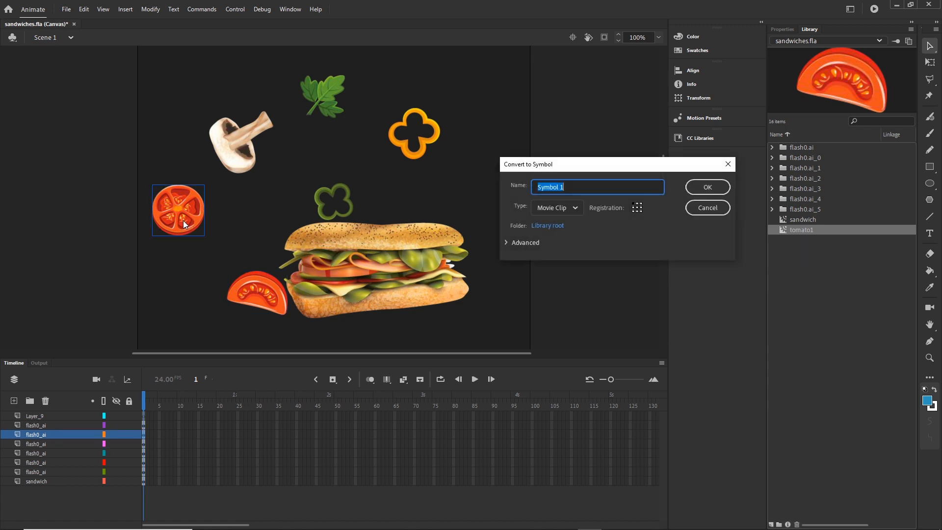
type("tomato2")
left_click(691, 191)
Convert the mushroom bitmap to a Movie Clip symbol named shroom
left_click(234, 147)
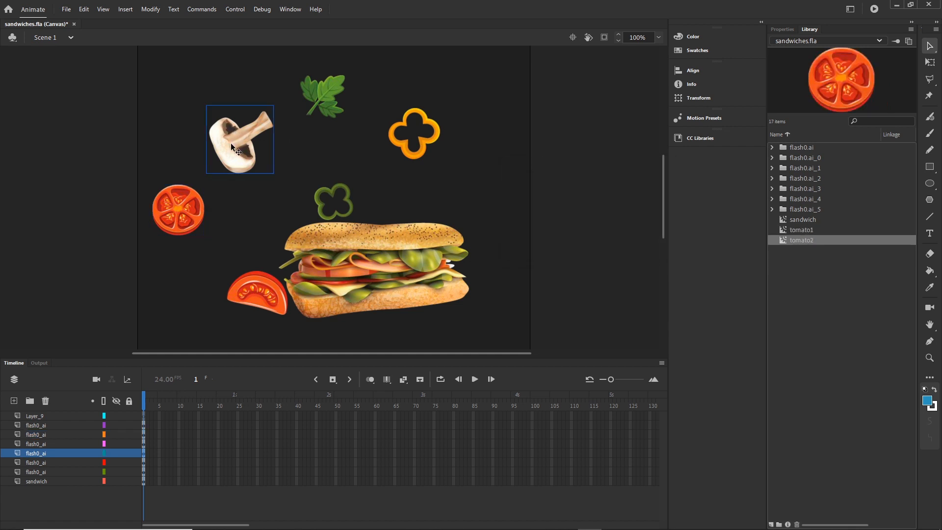
key("F8")
type("shroom")
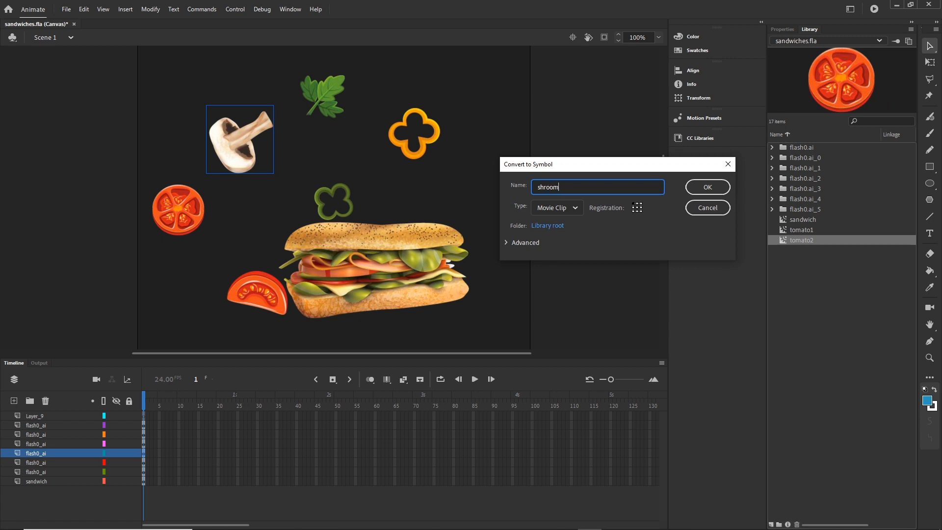
left_click(708, 187)
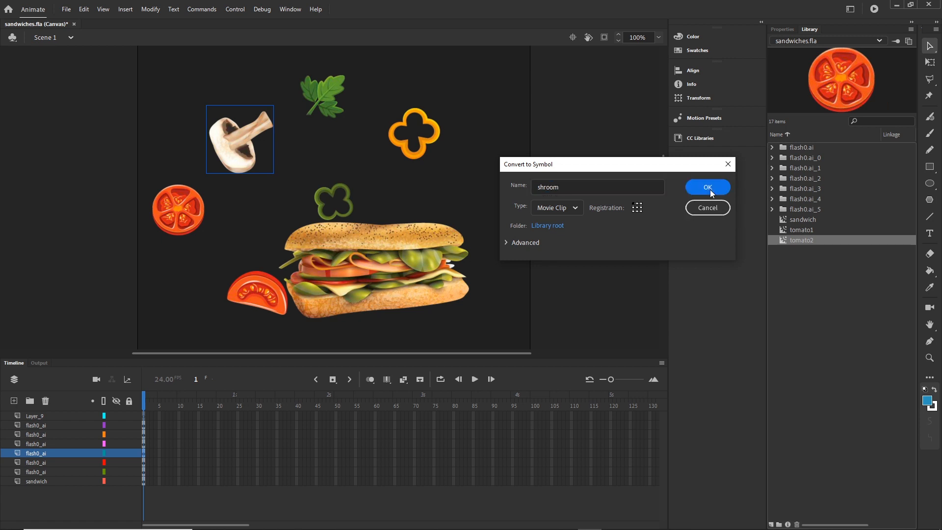
Convert the green leaf bitmap to a Movie Clip symbol named leaf1
left_click(332, 96)
key("F8")
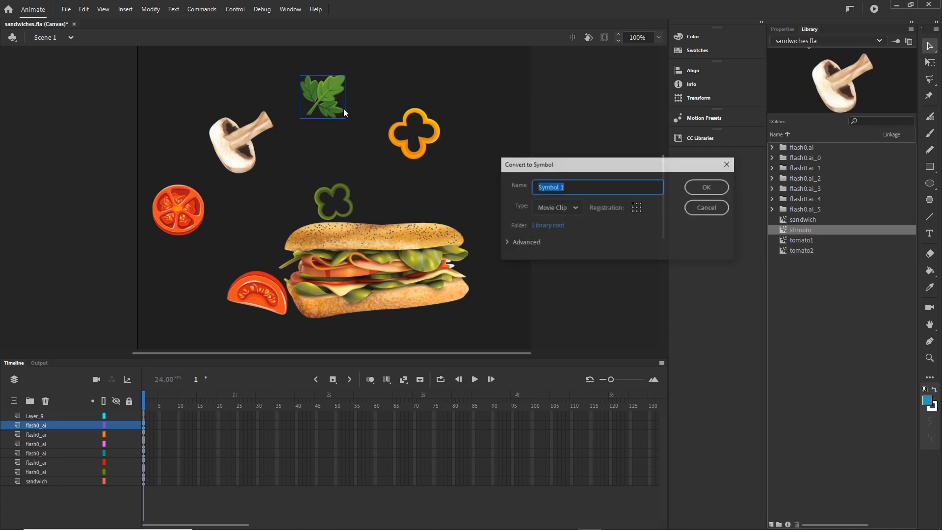
type("leaf1")
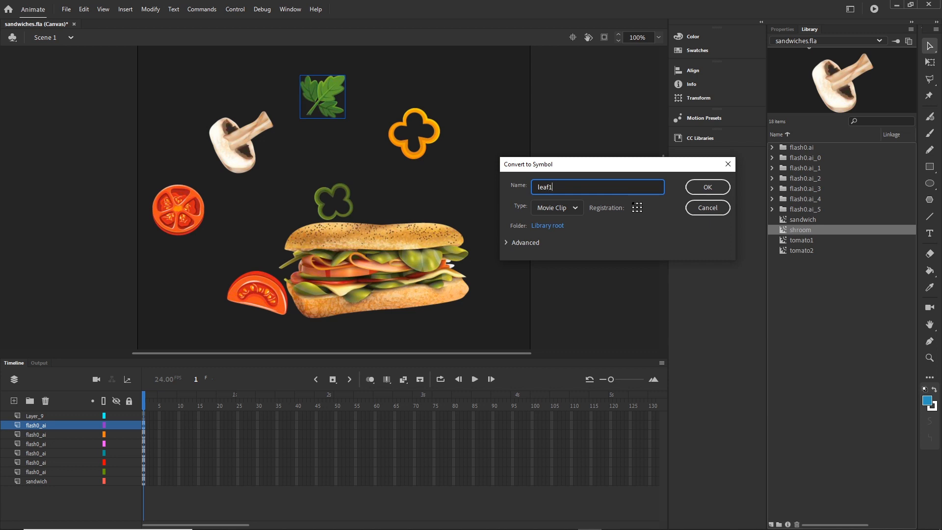
left_click(712, 182)
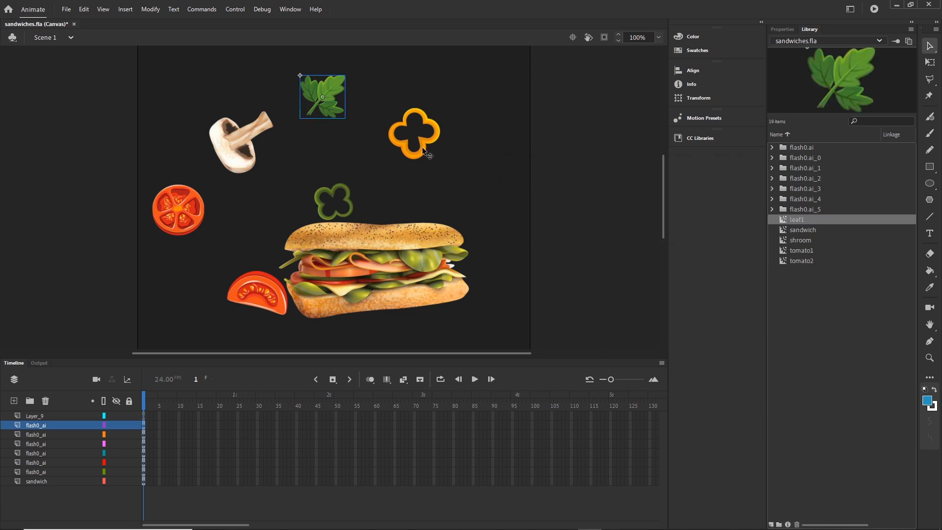
Convert the orange pepper ring to a Movie Clip symbol named paprica1, copying the name before confirming
left_click(415, 149)
key("F8")
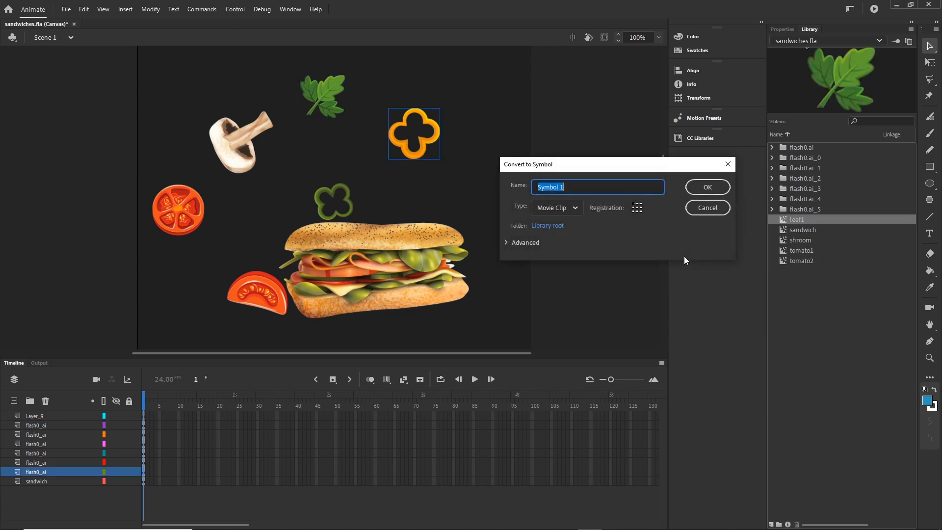
type("parica")
key("BackSpace")
key("BackSpace")
type("prica1")
left_click_drag(564, 187, 520, 184)
key("ctrl+c")
left_click(702, 189)
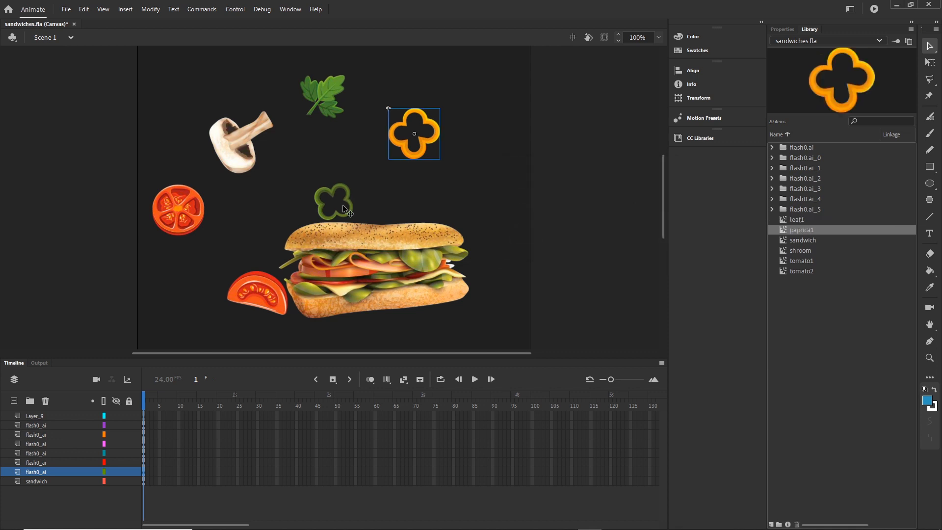
Convert the green pepper ring to a Movie Clip symbol named paprica2, reusing the copied name
left_click(349, 200)
key("F8")
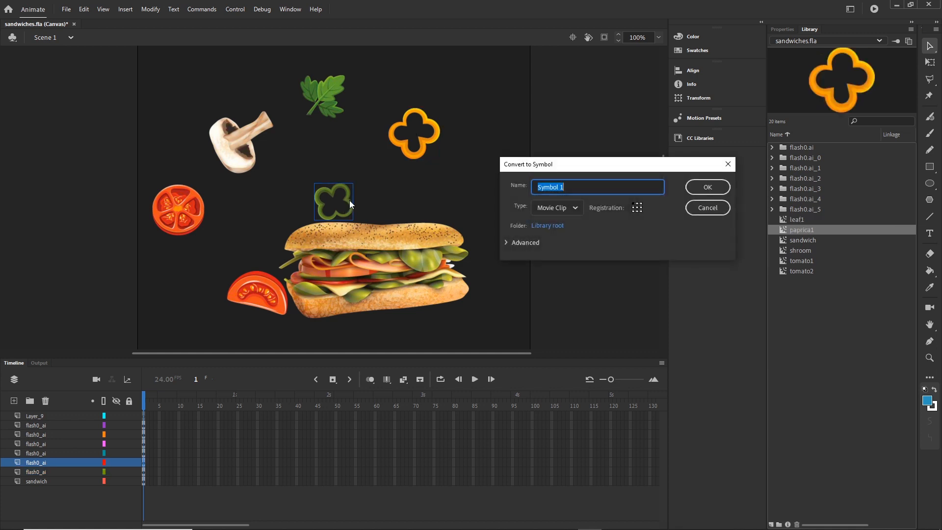
key("ctrl+v")
left_click(708, 187)
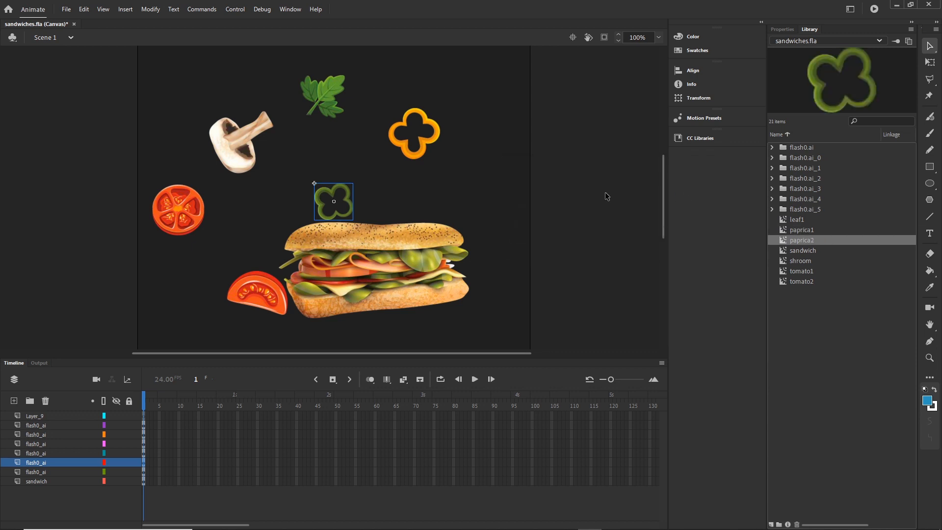
Examine the instance properties of the sandwich, pepper rings, leaf, mushroom and tomato slices one by one
left_click(500, 212)
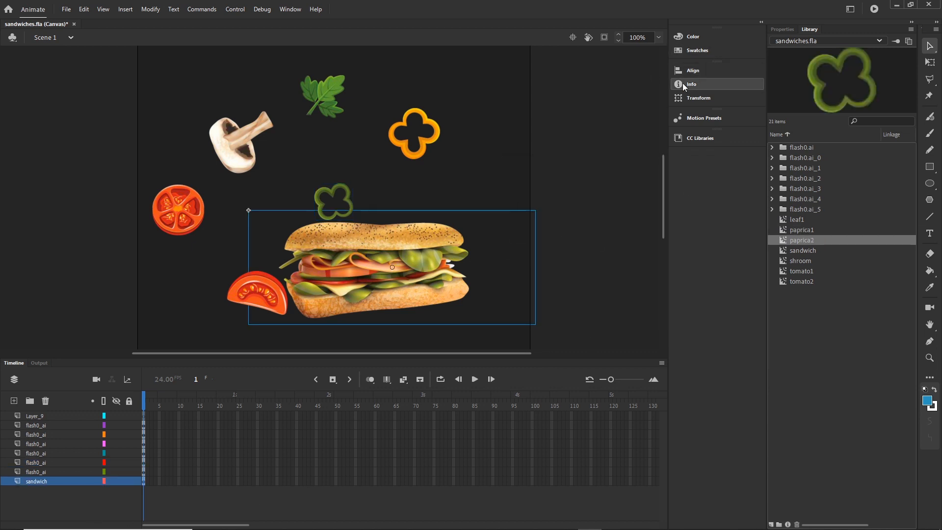
left_click(606, 140)
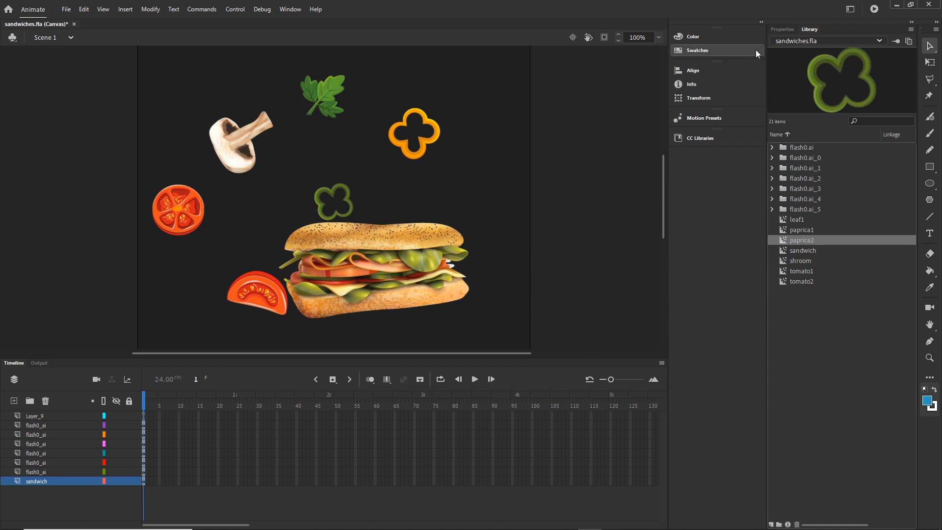
left_click(783, 29)
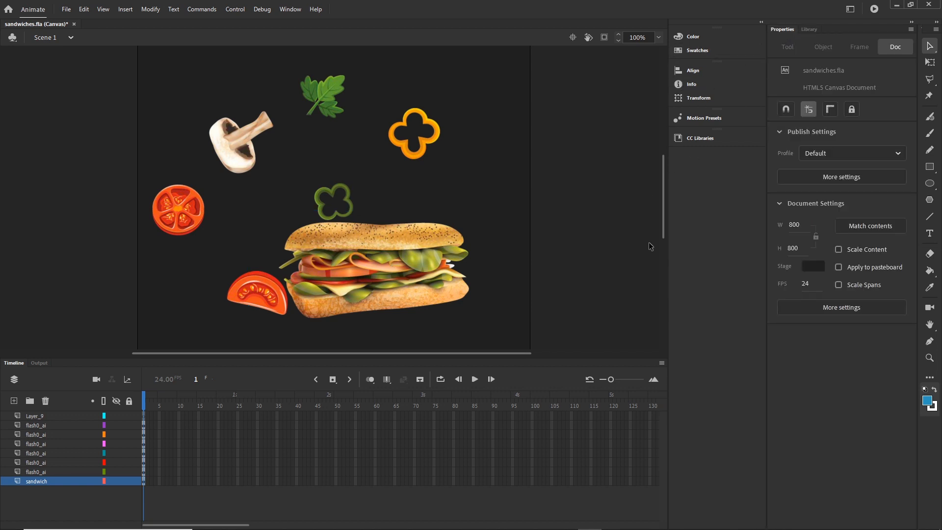
left_click(407, 247)
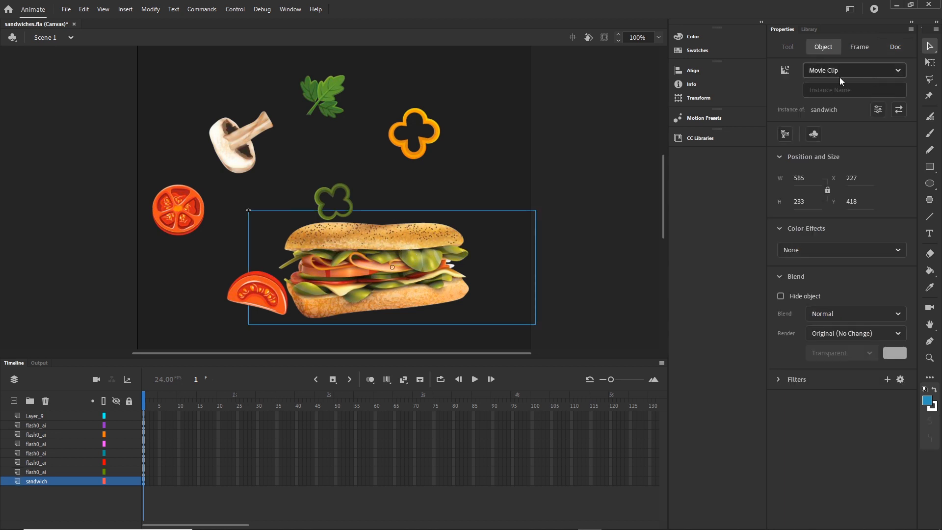
left_click(432, 140)
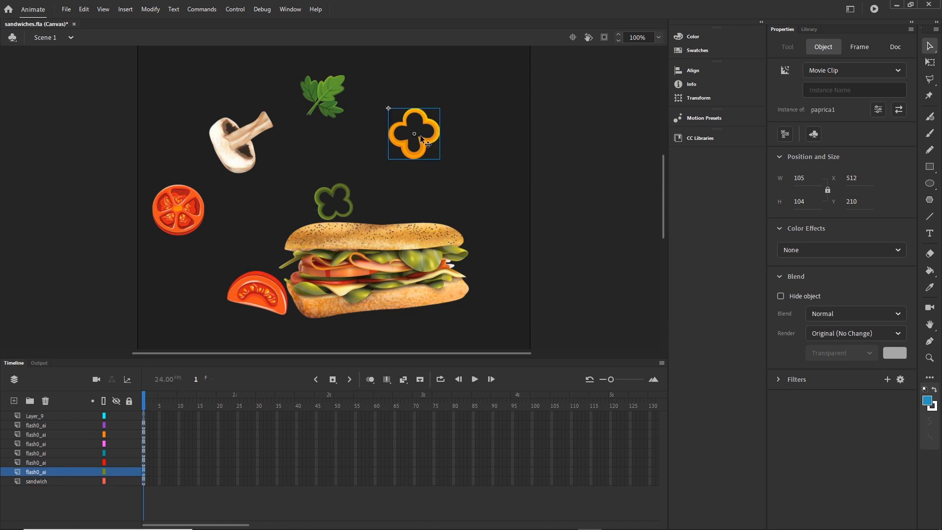
left_click(334, 102)
left_click(241, 140)
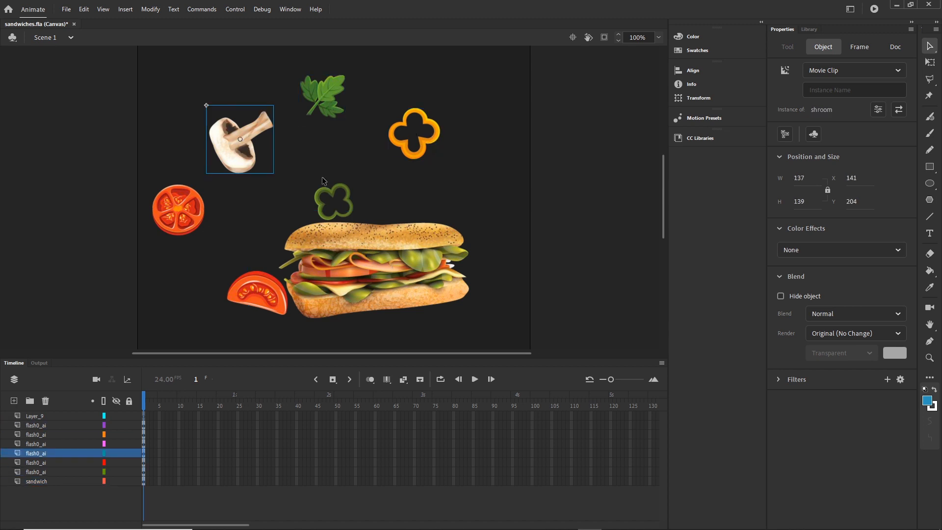
left_click(348, 197)
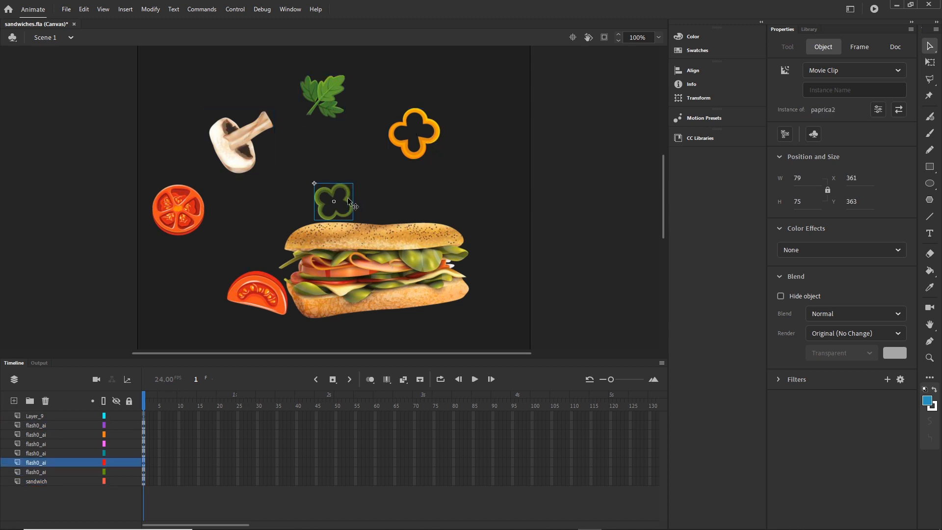
left_click(197, 216)
left_click(275, 289)
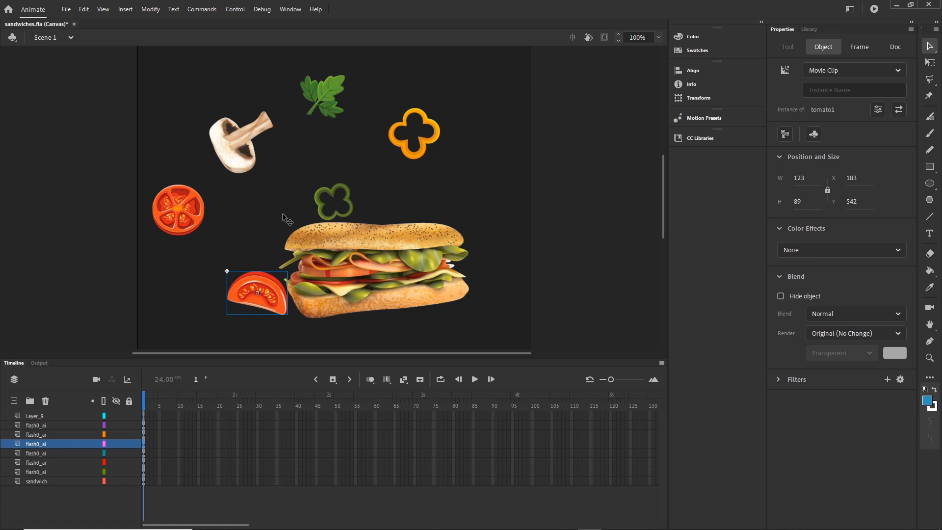
left_click(224, 143)
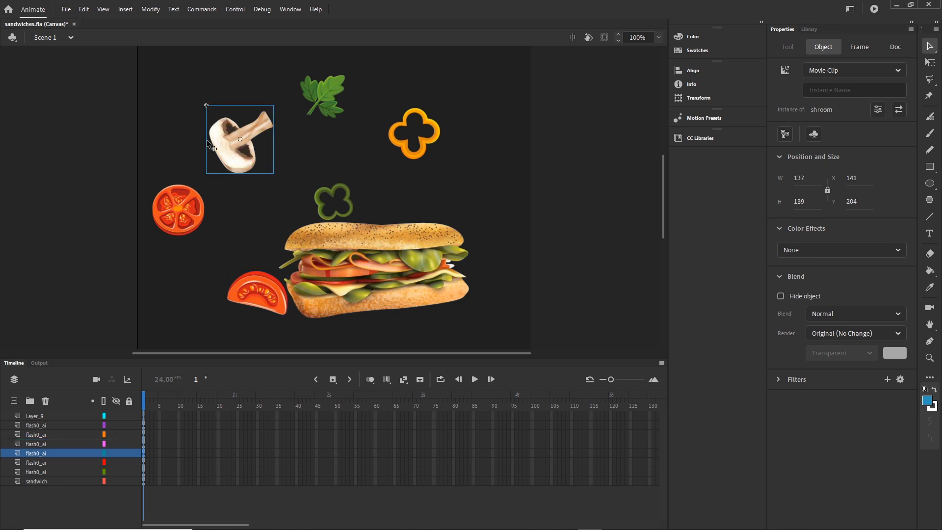
Look inside the shroom movie clip at its bitmap and single layer, and return to Scene 1
double_click(220, 140)
left_click(17, 174)
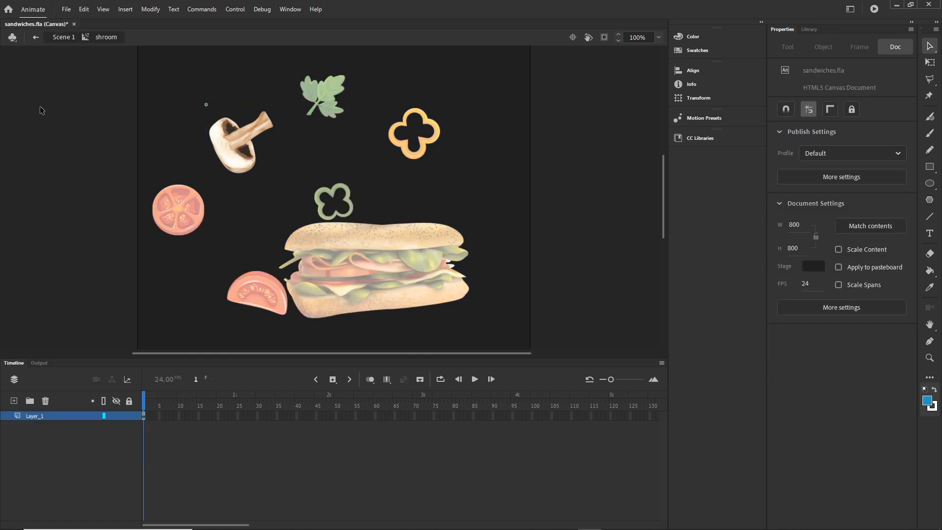
left_click(229, 153)
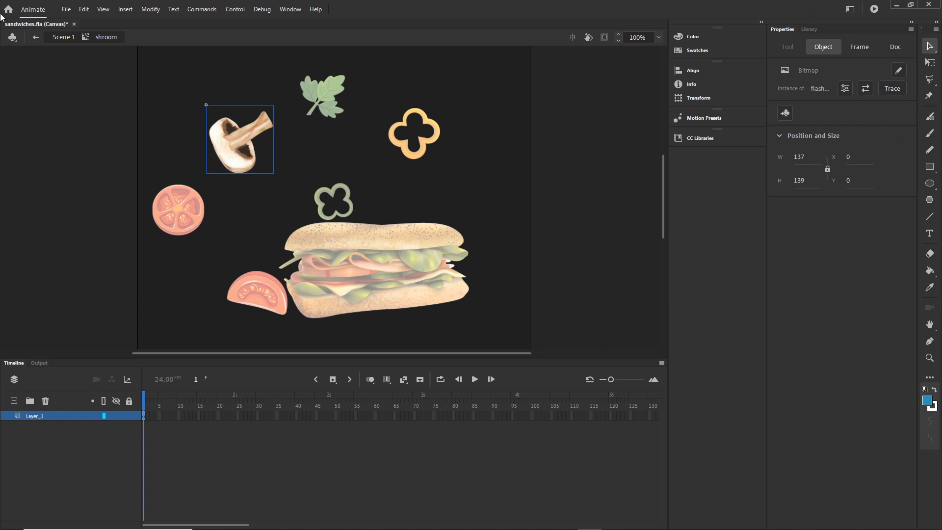
left_click(60, 39)
left_click(283, 164)
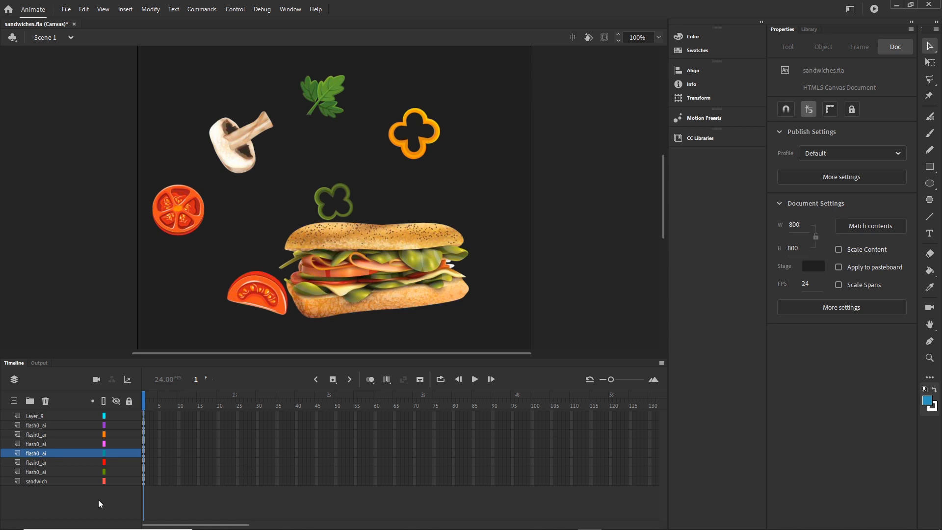
Hide the sandwich layer so only the ingredients show on the stage
left_click(116, 481)
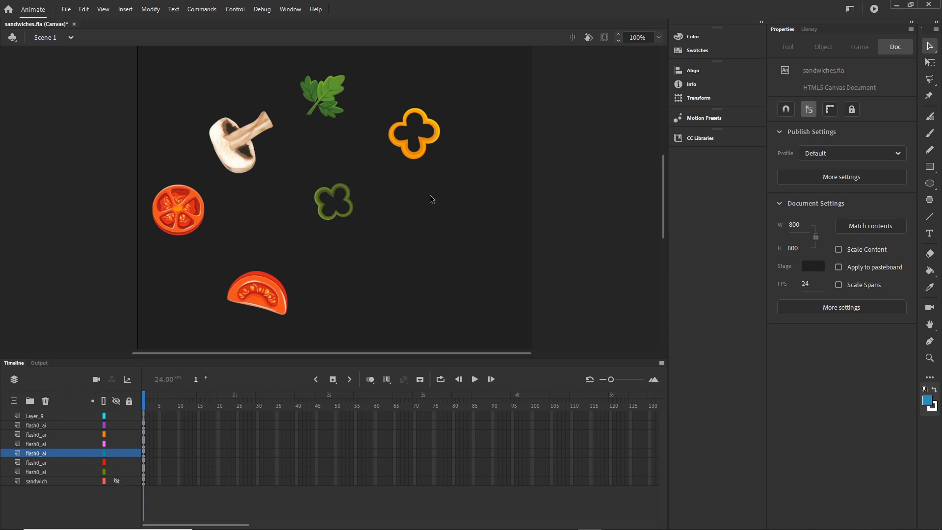
scroll(412, 205, "down", 1)
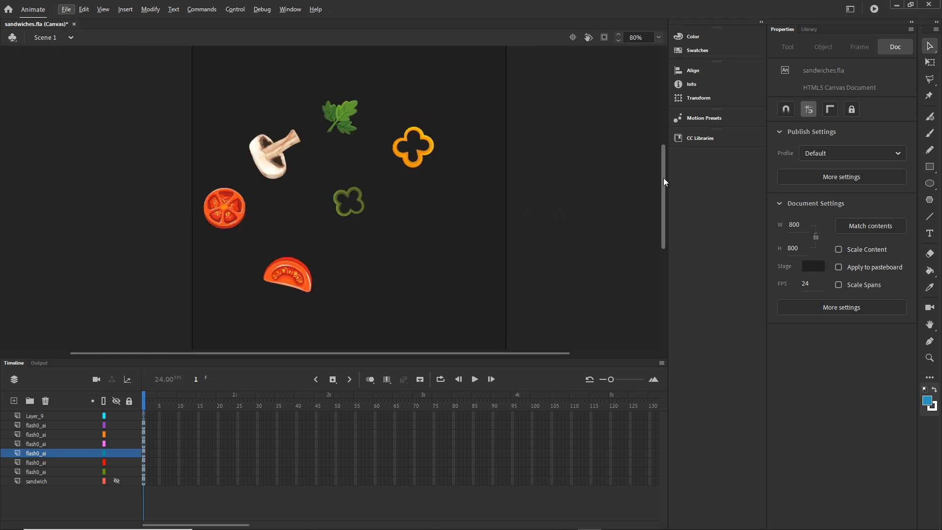
mouse_move(663, 179)
left_mouse_down()
mouse_move(663, 170)
mouse_move(663, 179)
left_mouse_up()
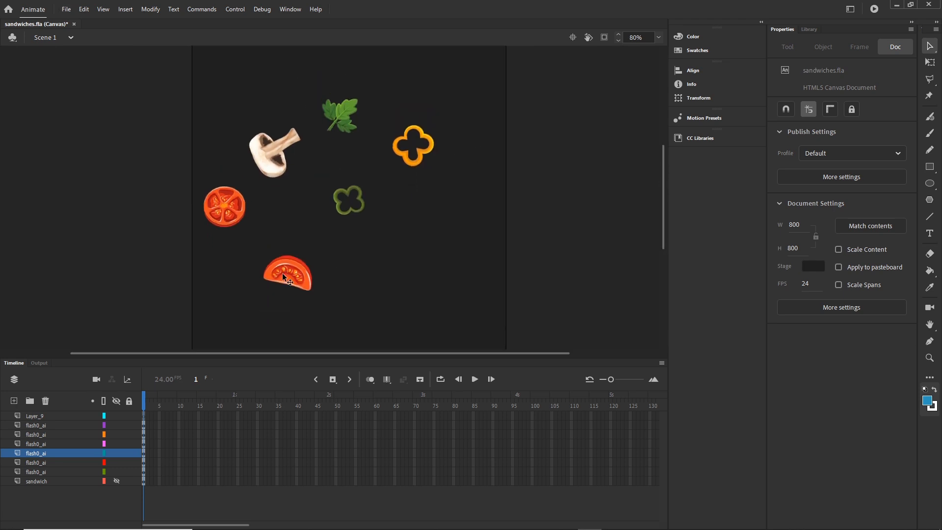
Rearrange the tomato slices, pepper rings, mushroom and leaf into a compact cluster around the middle of the stage
left_click_drag(283, 275, 344, 295)
left_click(353, 212)
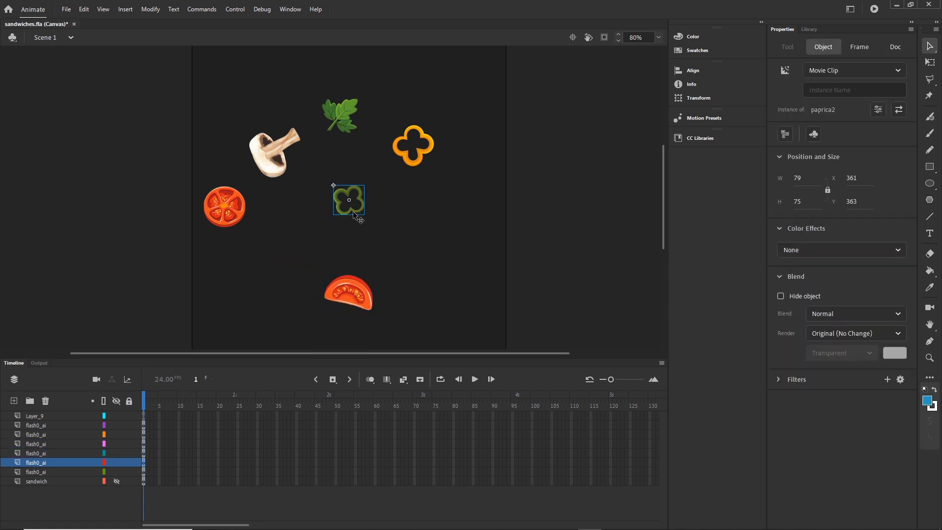
left_click_drag(353, 214, 350, 252)
left_click_drag(236, 215, 290, 259)
left_click_drag(274, 161, 282, 171)
left_click_drag(343, 118, 350, 146)
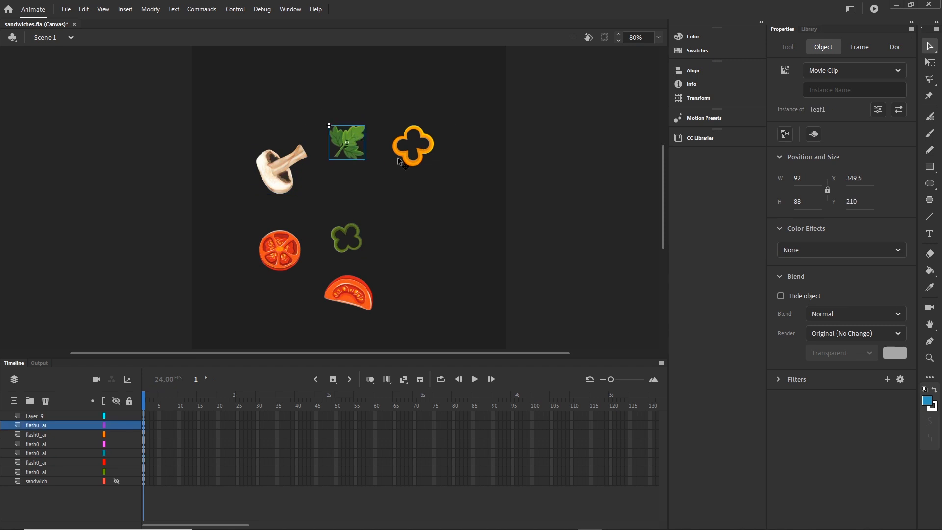
left_click_drag(411, 168, 394, 203)
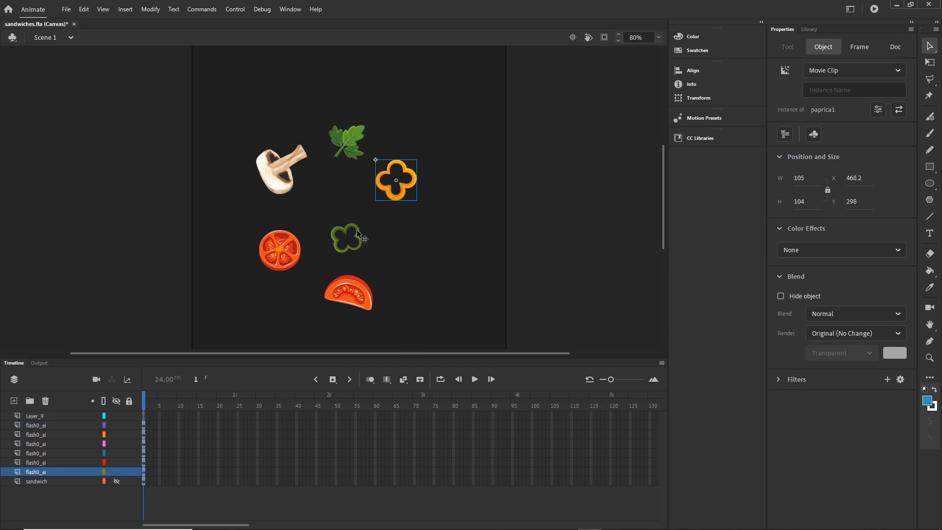
left_click_drag(358, 230, 350, 215)
left_click_drag(354, 294, 345, 286)
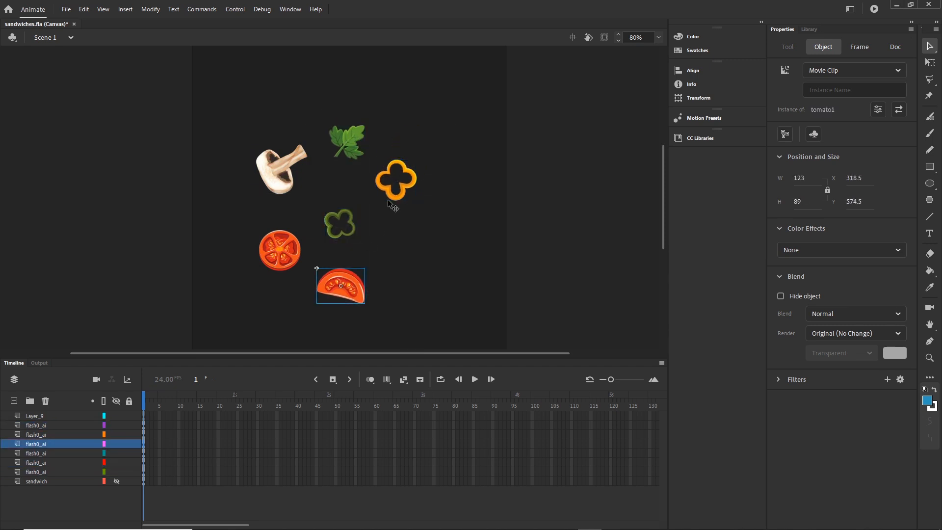
View the timeline with only the leaf's active layer, and return to showing all layers
left_click(393, 198)
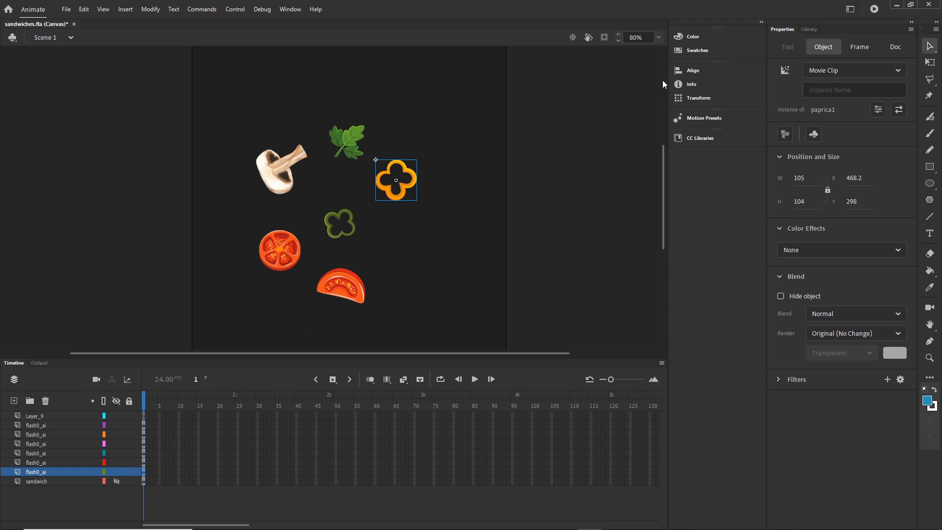
left_click(35, 425)
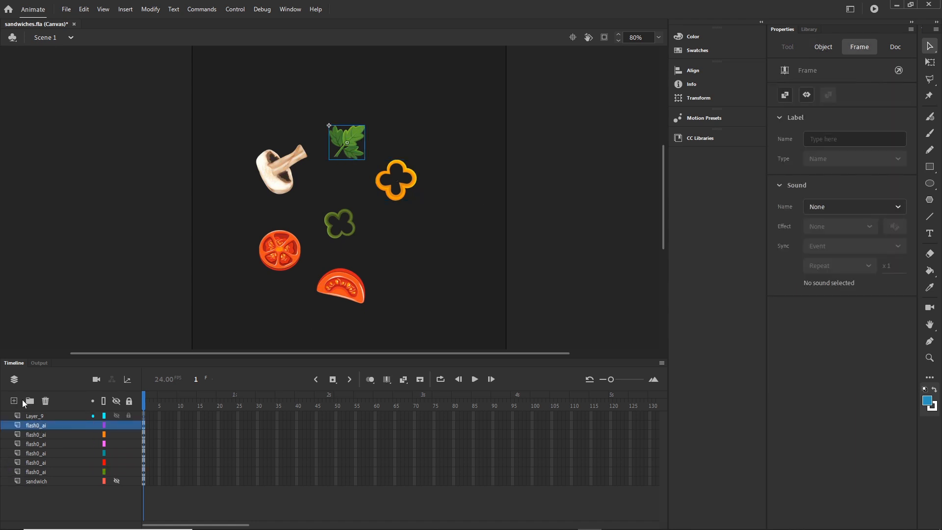
left_click(13, 380)
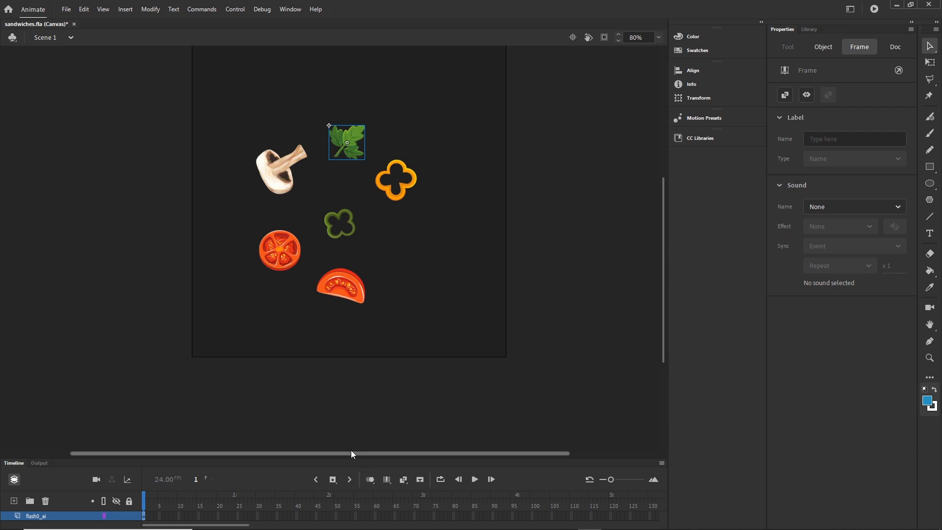
scroll(254, 411, "down", 4)
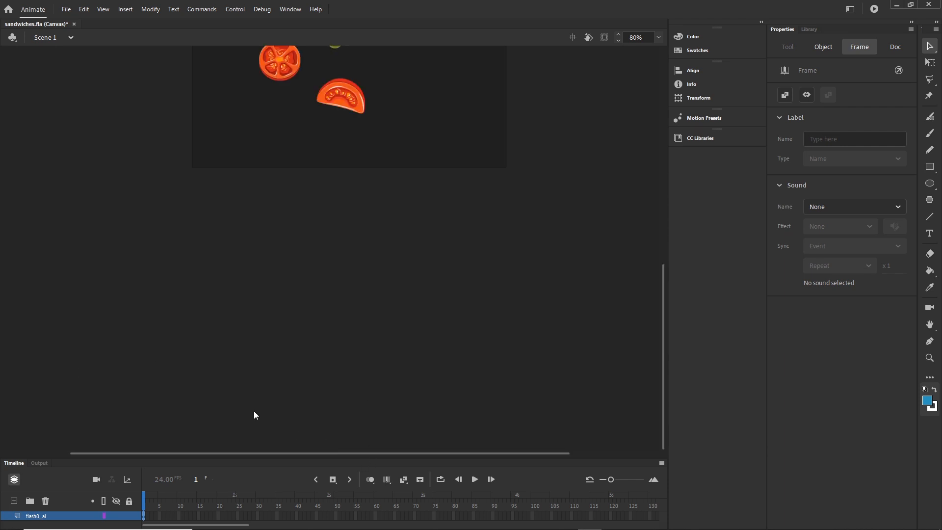
left_click(15, 480)
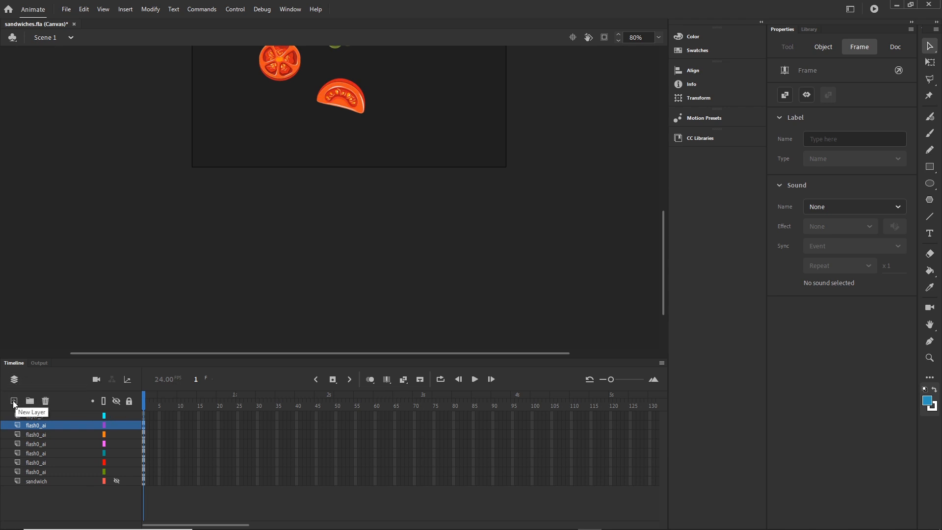
Add a new layer above the leaf's layer and place a second shroom instance below the orange pepper ring
left_click(14, 401)
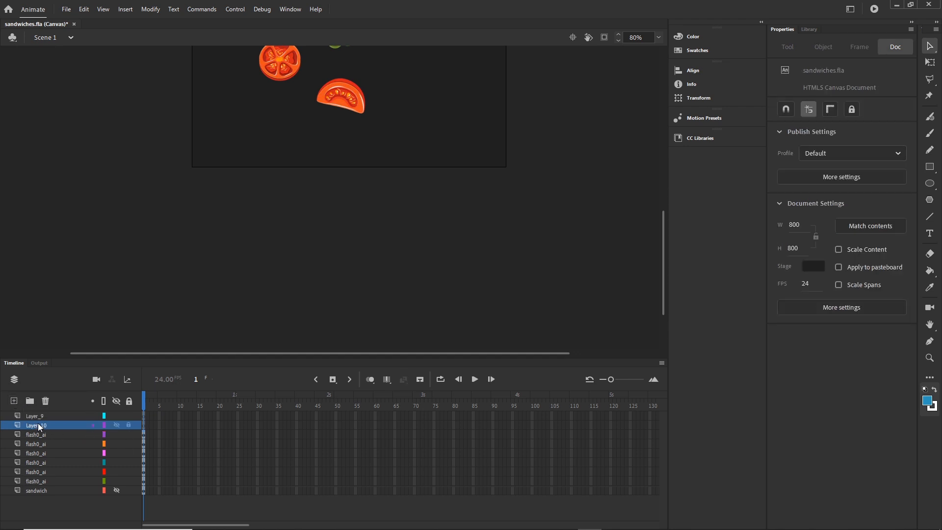
left_click_drag(665, 240, 669, 176)
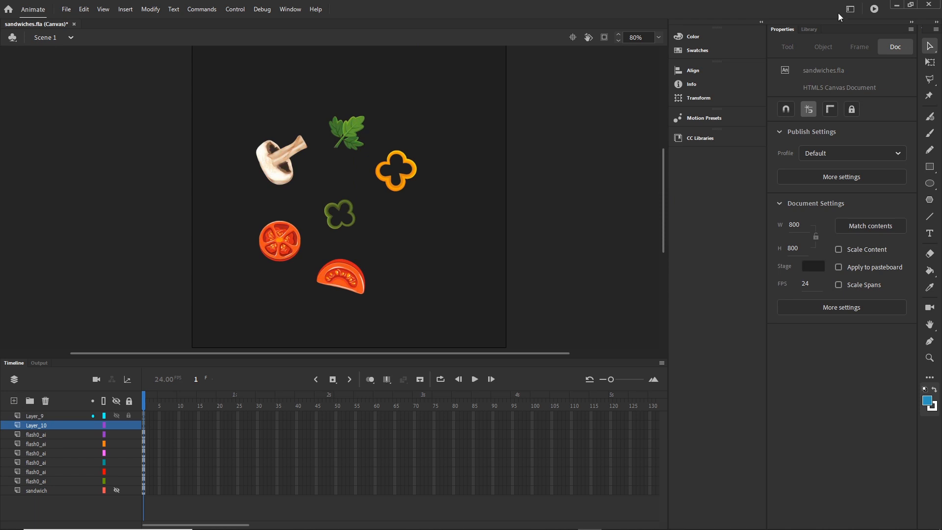
left_click(816, 30)
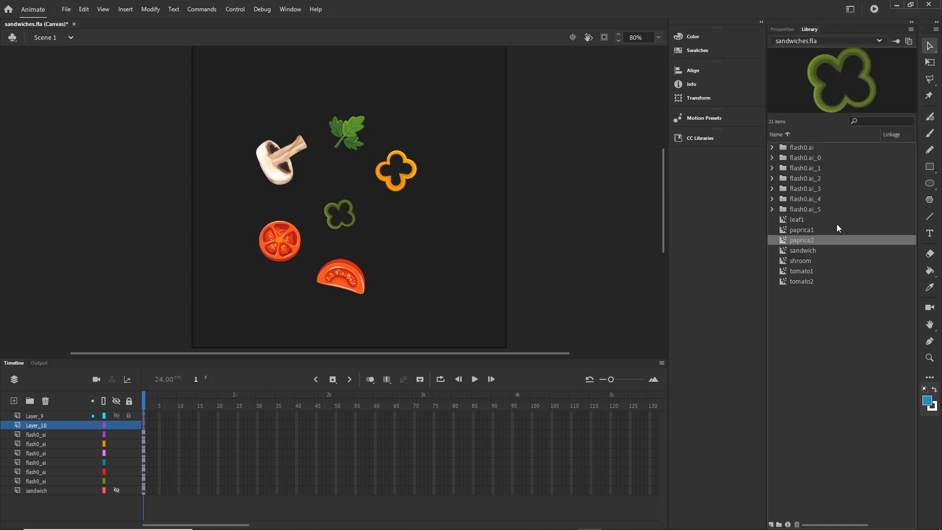
left_click(799, 261)
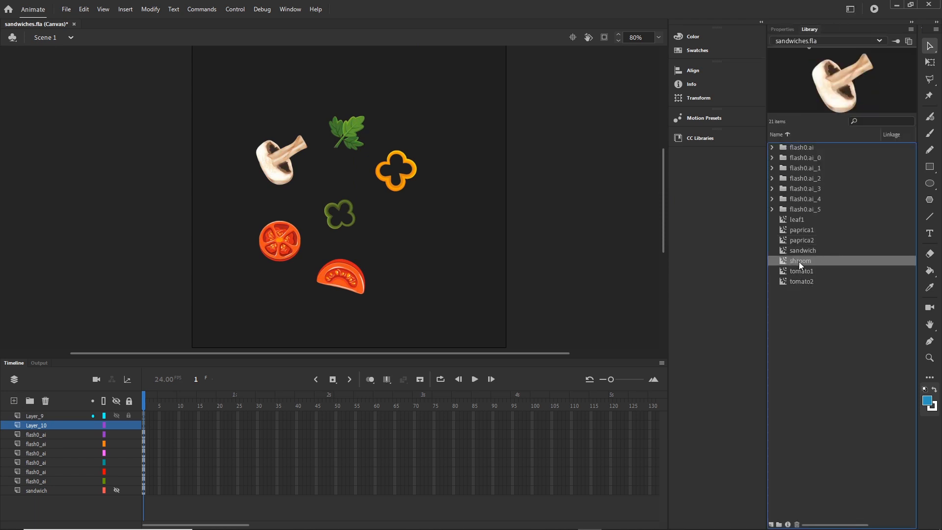
left_click_drag(429, 249, 408, 245)
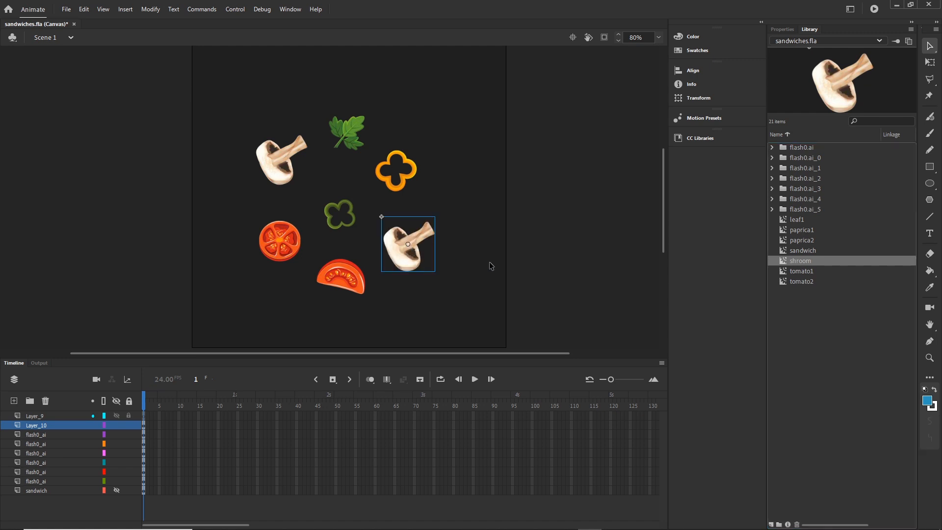
Rotate the second mushroom clockwise with Free Transform until its stem points down to the right
left_click(492, 261)
left_click(411, 254)
key("q")
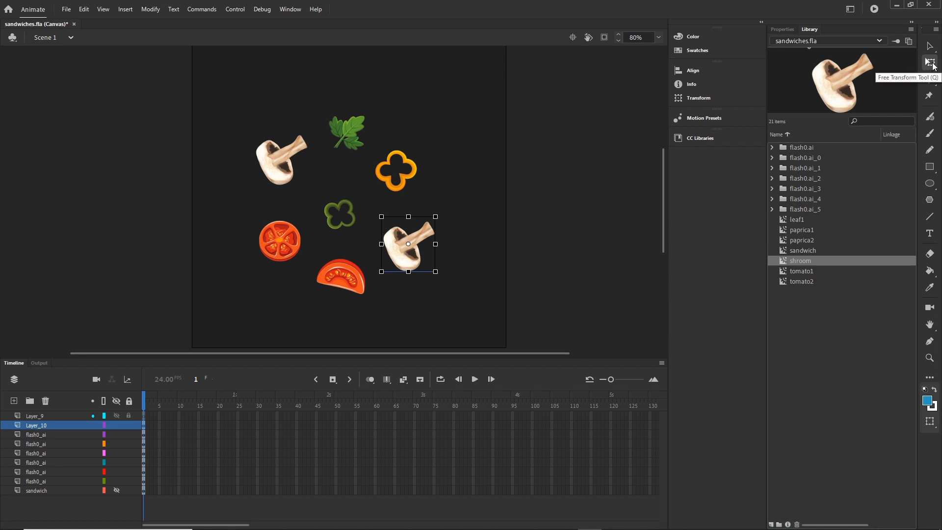
left_click_drag(445, 216, 445, 259)
left_click(478, 209)
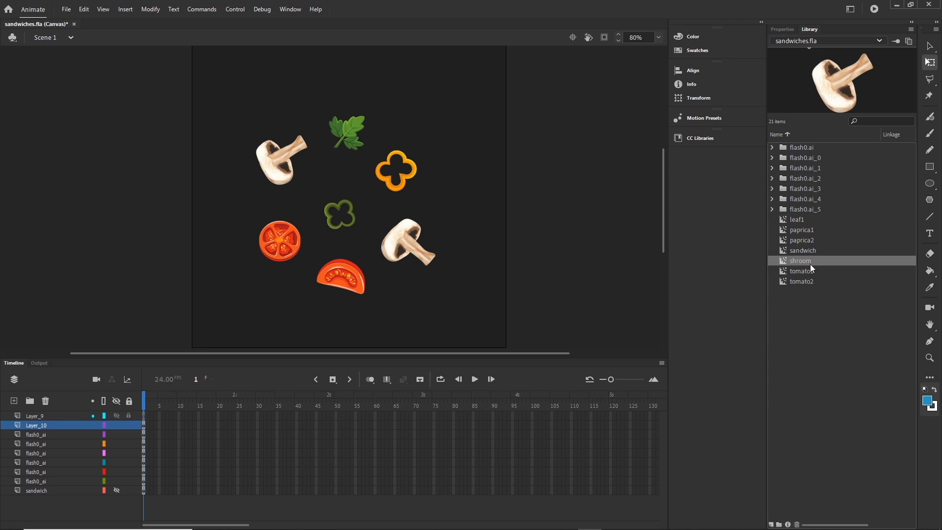
Place a second leaf1 instance on Layer_9 above the orange pepper ring and rotate it
left_click(796, 220)
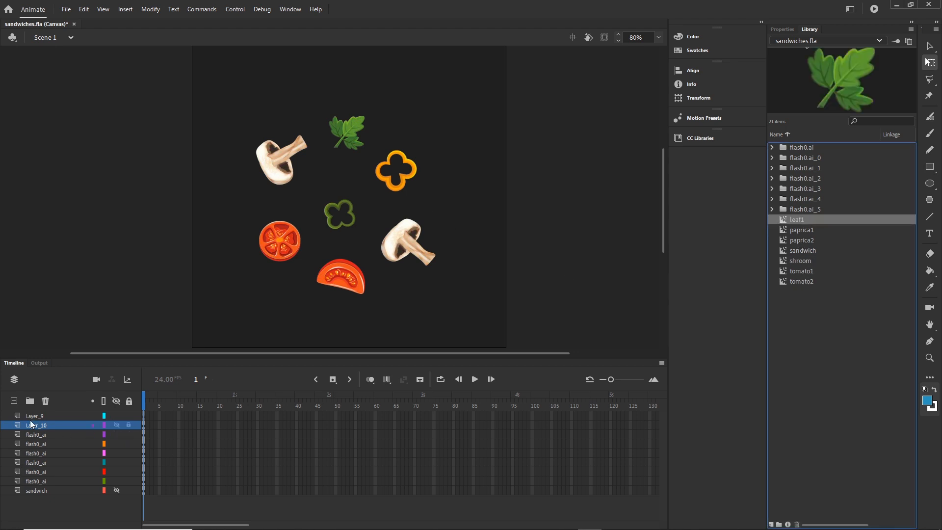
left_click(34, 417)
left_click_drag(784, 221, 420, 98)
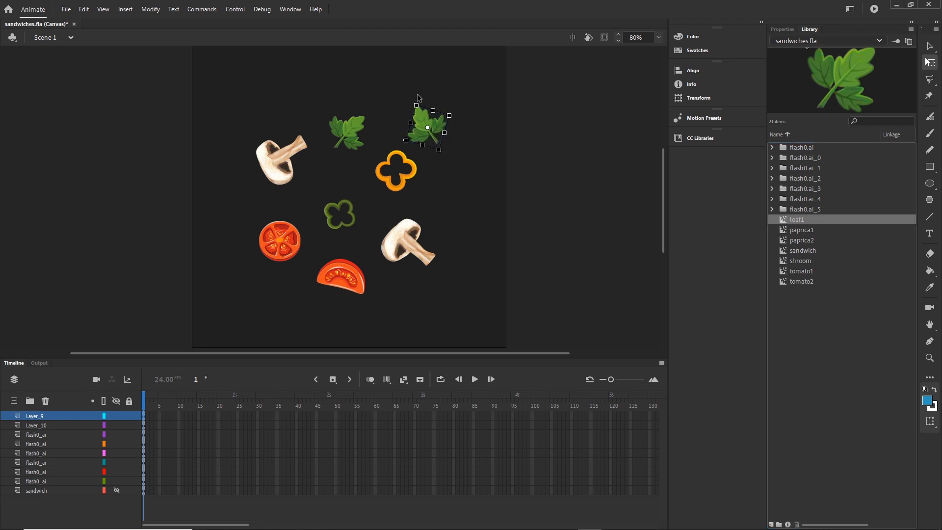
Move the second leaf1 instance slightly higher above the orange pepper ring
left_click(931, 49)
left_click(529, 169)
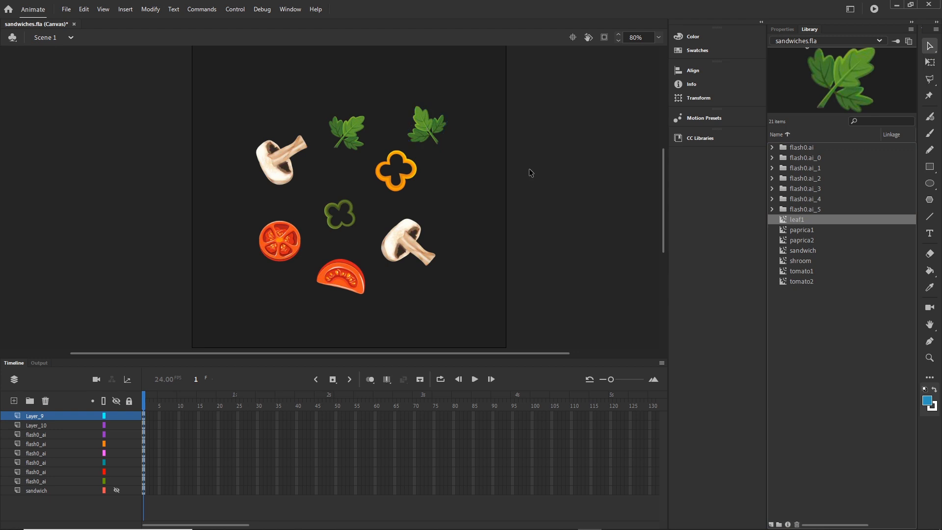
left_click(418, 120)
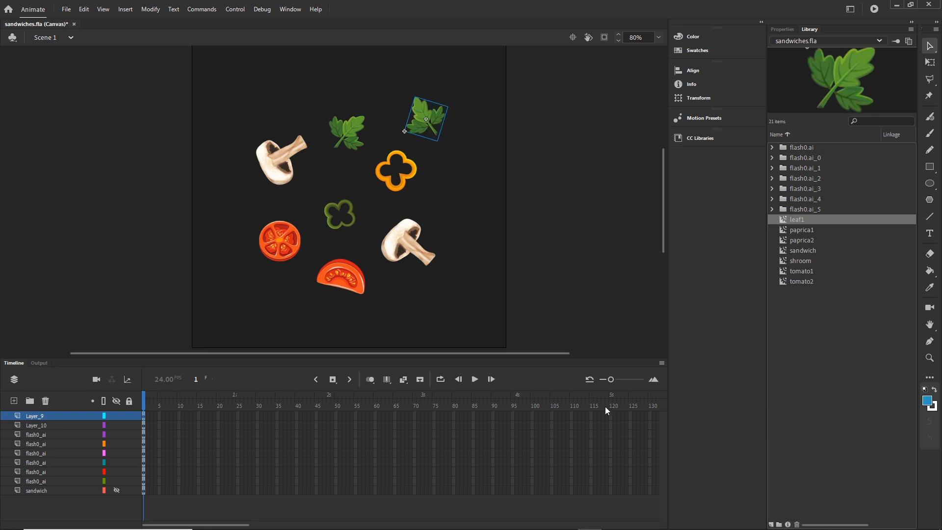
Switch to Illustrator and copy the single oval green leaf near the bottom of the artboard
left_click(542, 520)
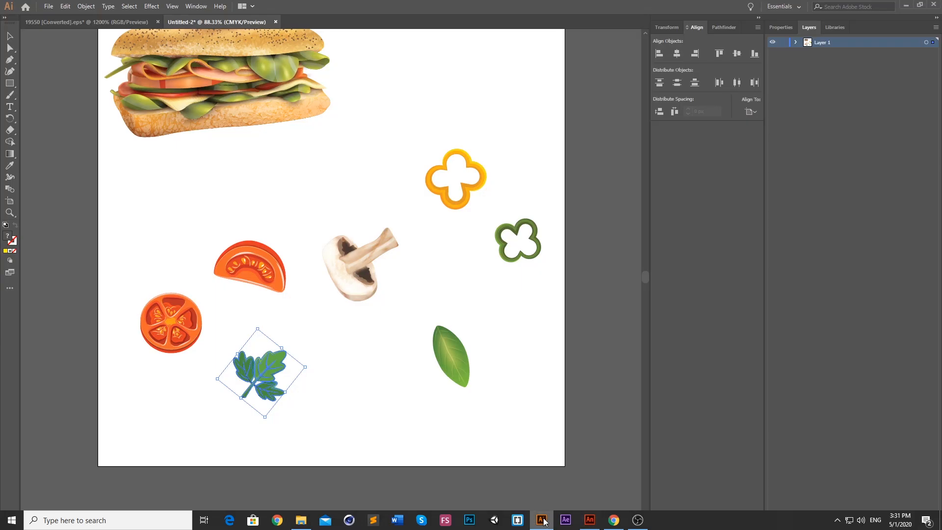
left_click(449, 358)
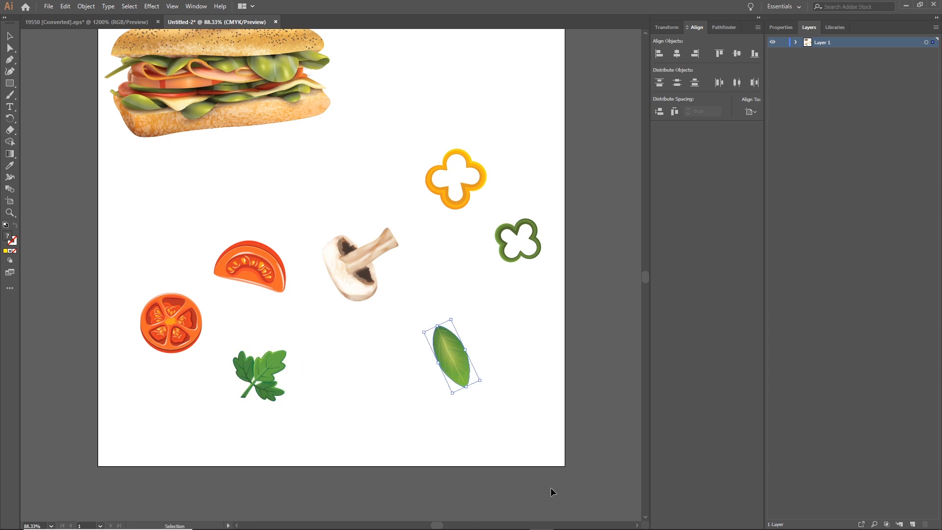
key("a")
key("v")
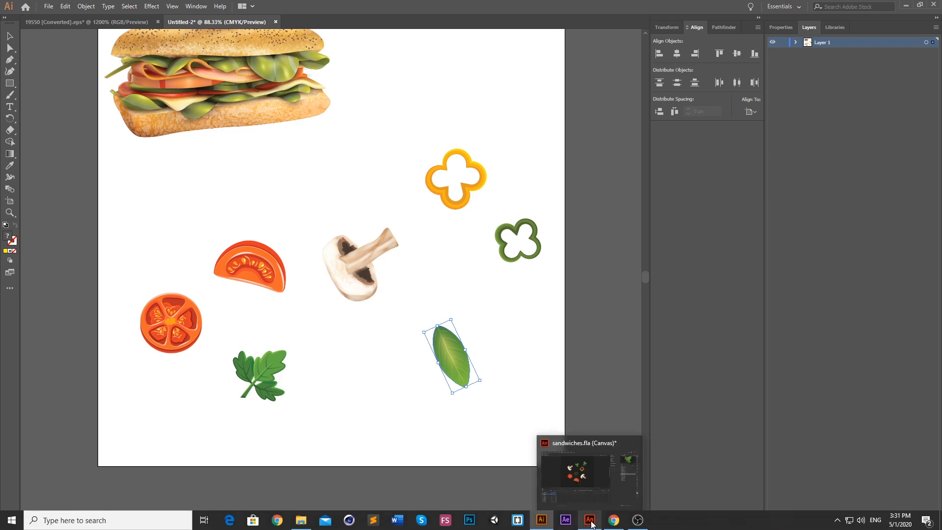
Switch back to Animate, paste the copied oval leaf as a bitmap and place it beside the lower mushroom, near the stage's right edge
left_click(592, 523)
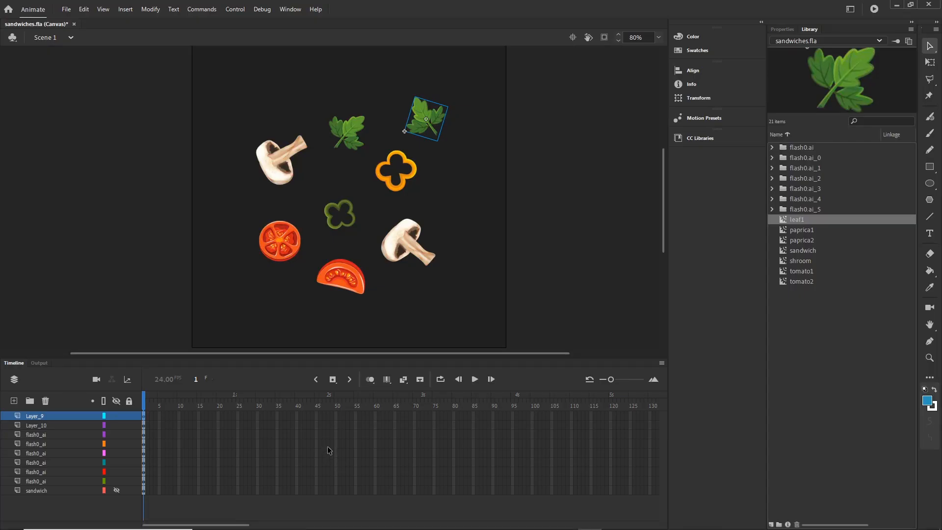
key("ctrl+v")
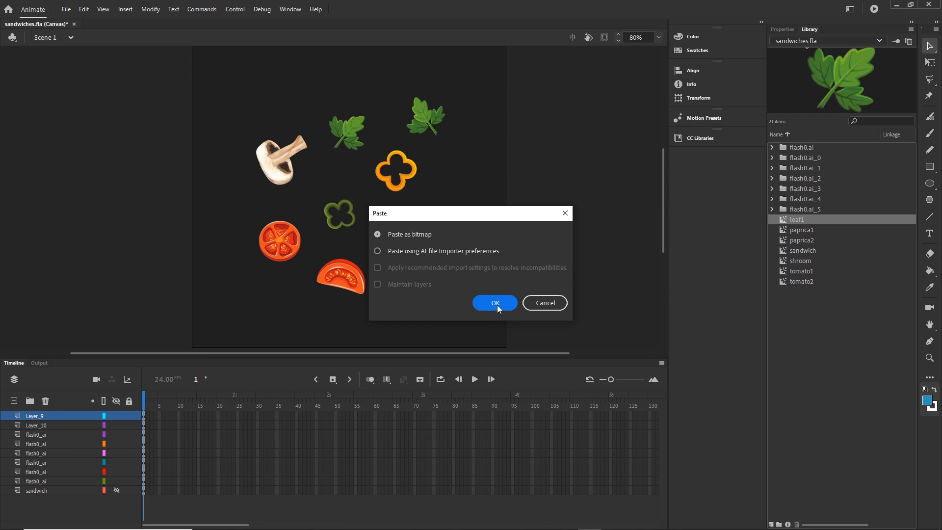
left_click(495, 303)
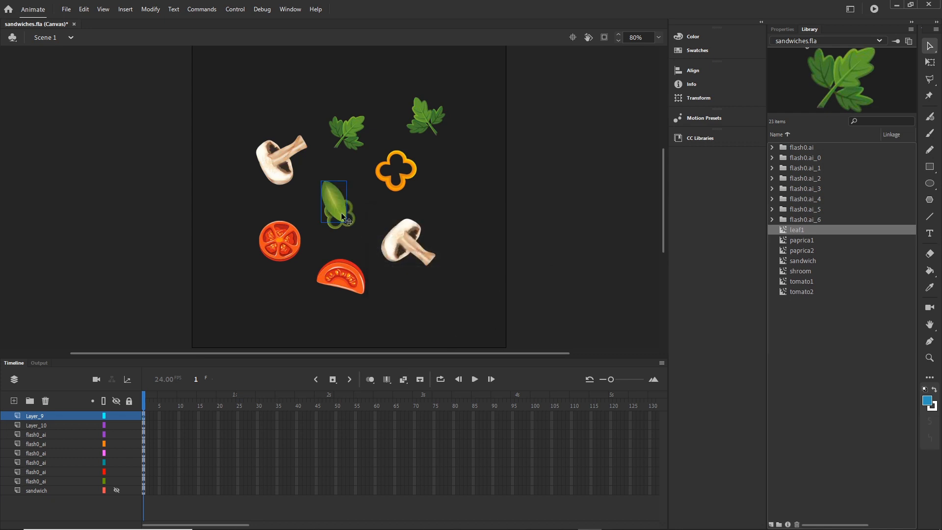
left_click_drag(344, 216, 471, 243)
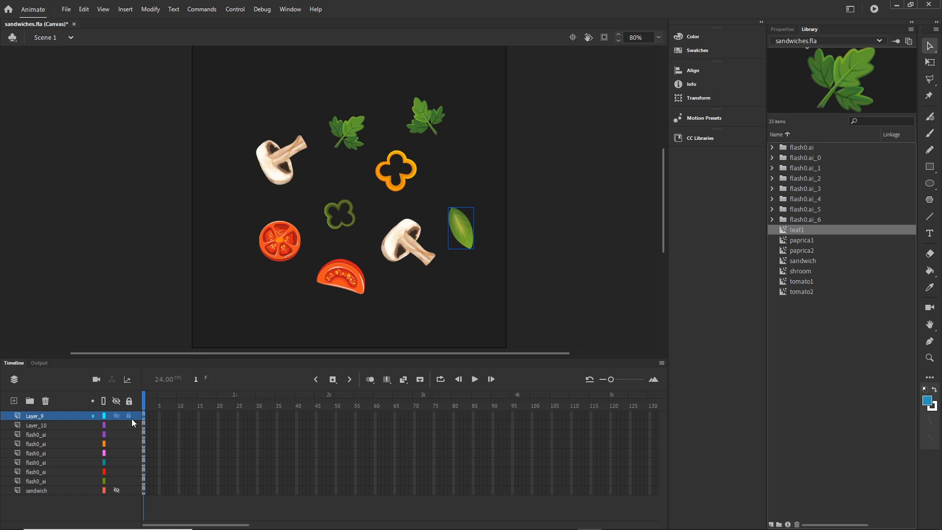
Hide and show Layer_9 to check its contents, select both leaves on it and open the context options for the selection
left_click(115, 415)
left_click(115, 415)
left_click(39, 416)
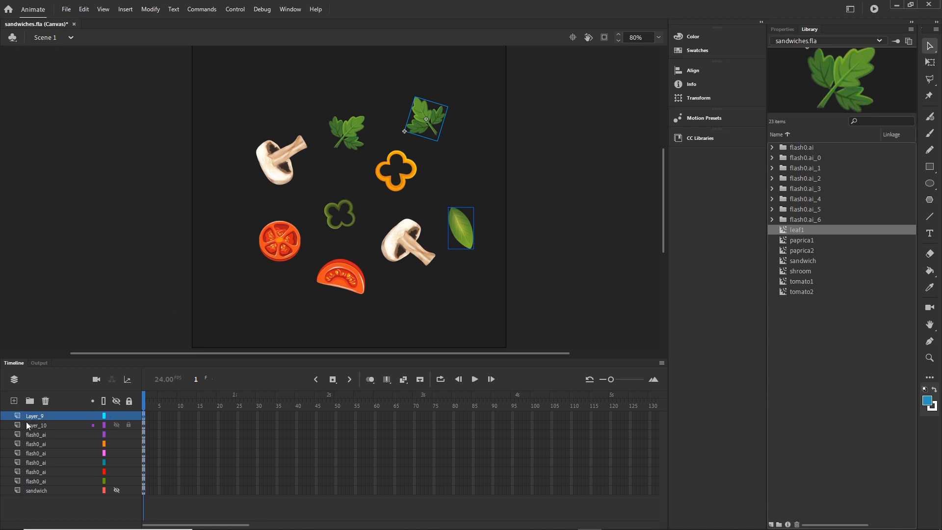
right_click(472, 233)
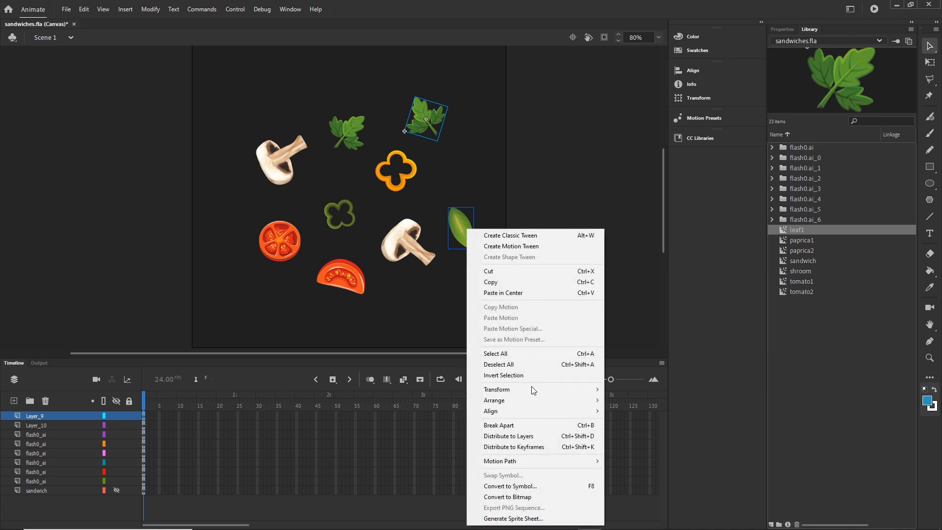
Distribute the two selected leaf objects to separate layers and delete the emptied Layer_9
left_click(517, 437)
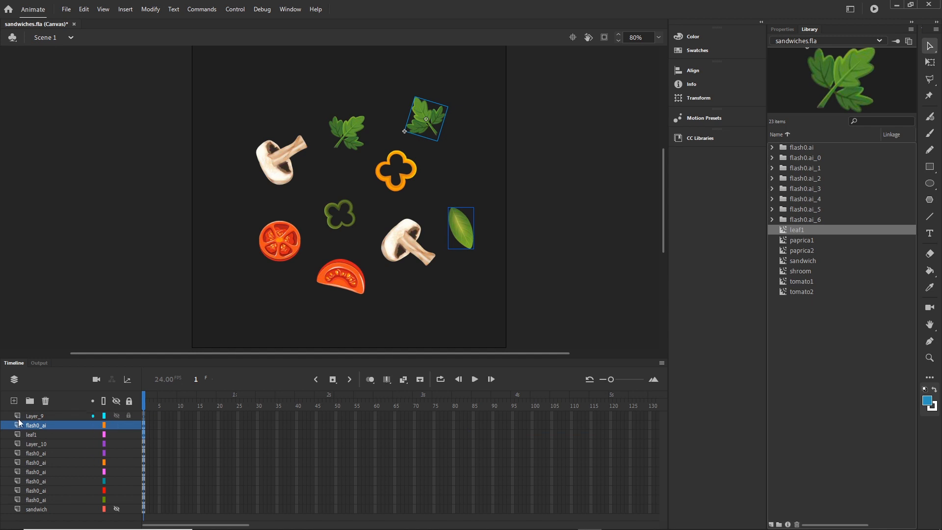
left_click(36, 416)
left_click(46, 402)
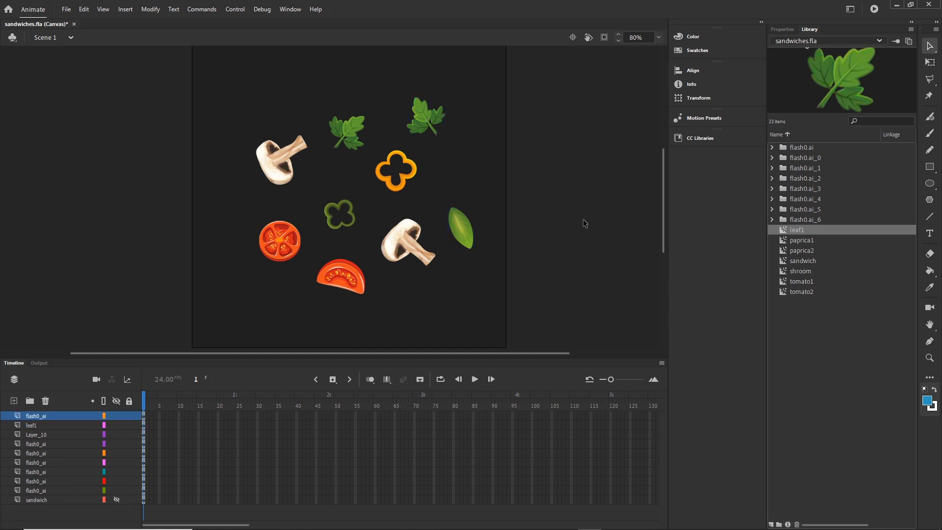
Convert the single narrow leaf bitmap to a movie clip symbol named leaf2
left_click(35, 425)
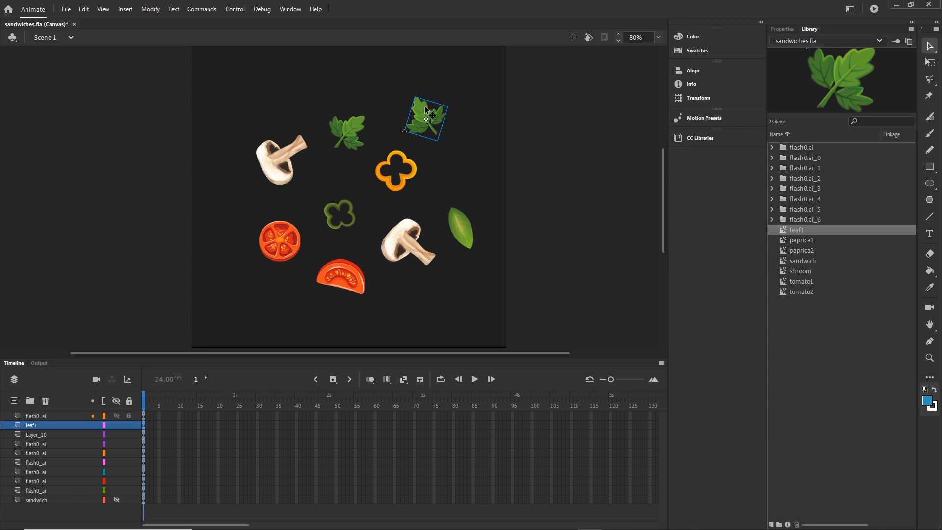
left_click(466, 235)
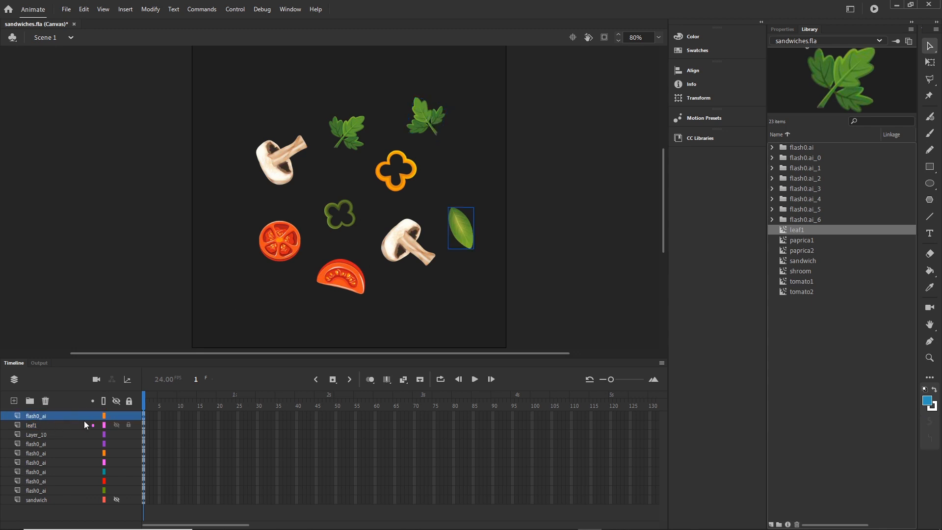
left_click(794, 31)
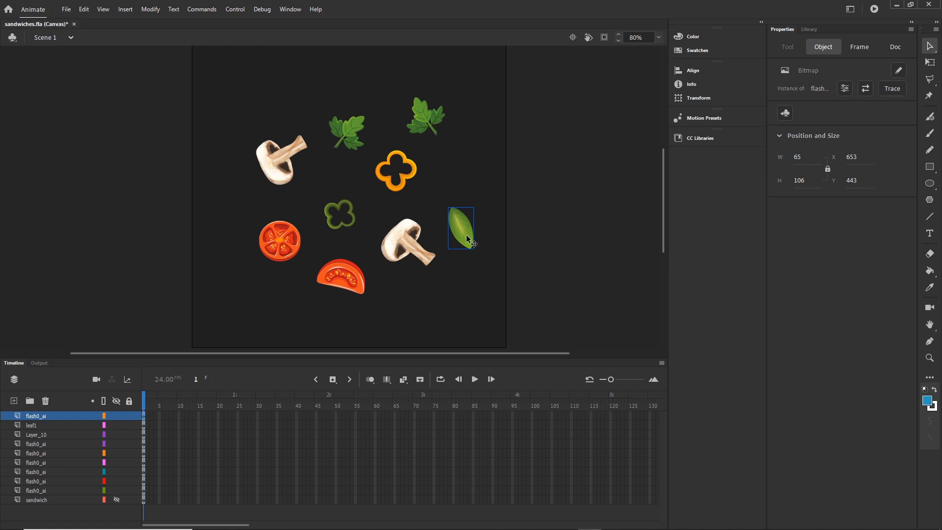
key("F8")
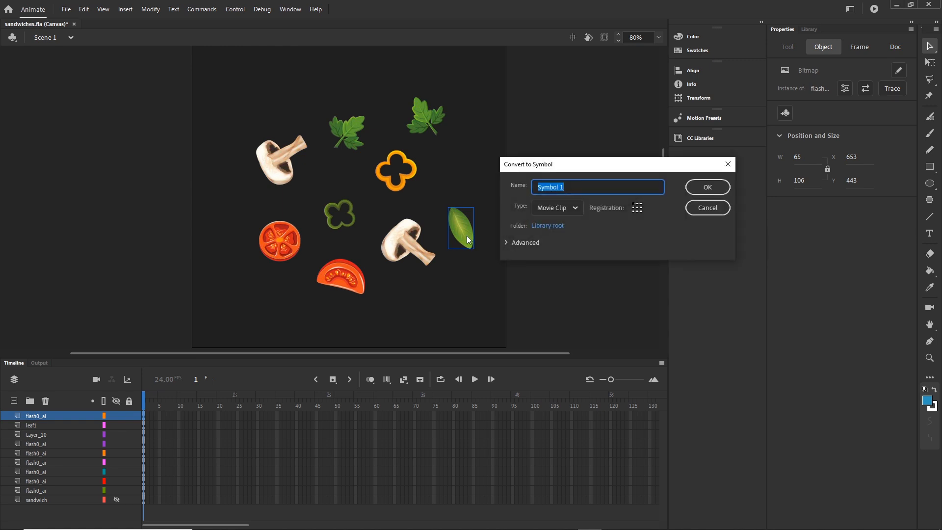
type("leaf2")
left_click(708, 188)
left_click(588, 188)
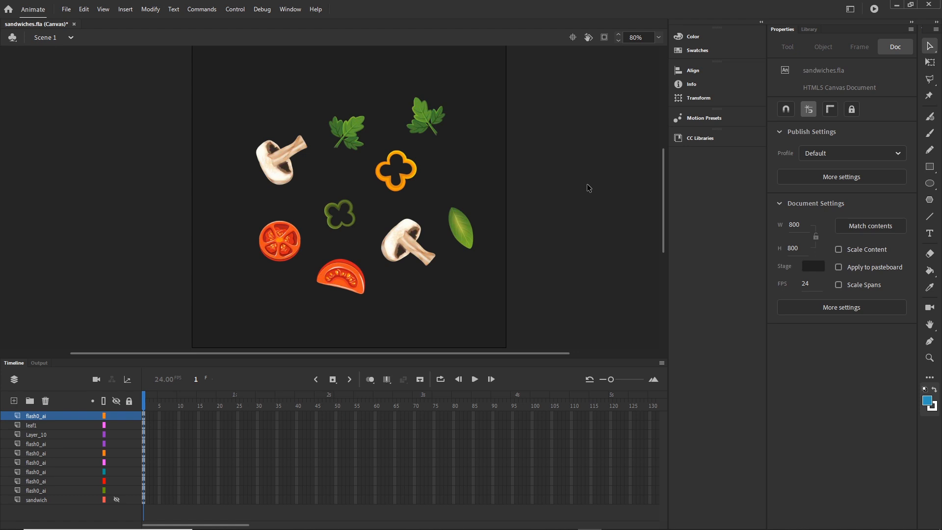
Switch to Illustrator, enlarge the half tomato slice and shift it up and left below the sandwich, and return to Animate
mouse_move(472, 528)
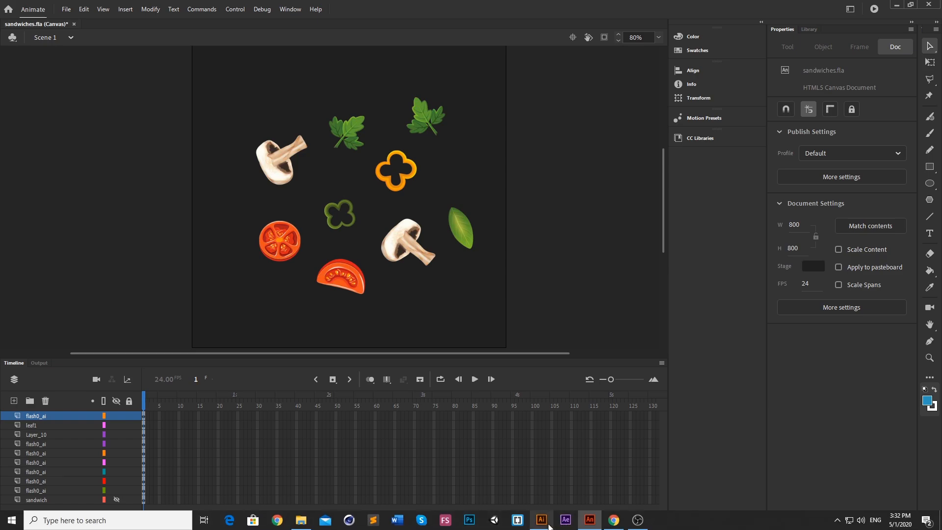
left_click(545, 523)
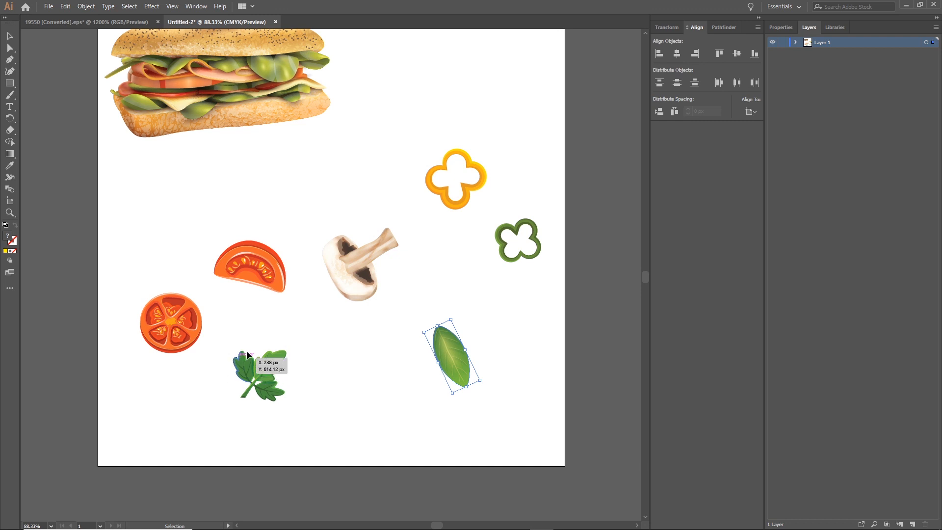
left_click(267, 263)
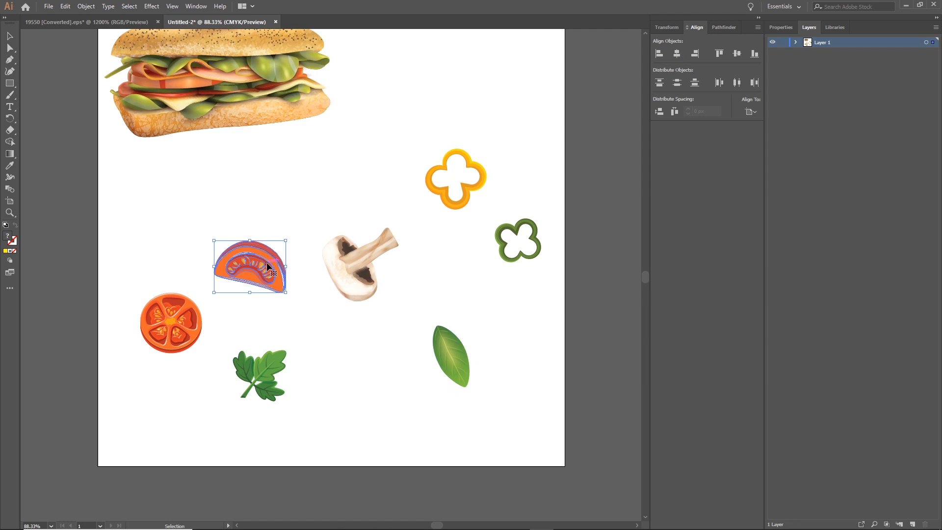
left_click_drag(285, 291, 331, 325)
left_click_drag(290, 266, 241, 214)
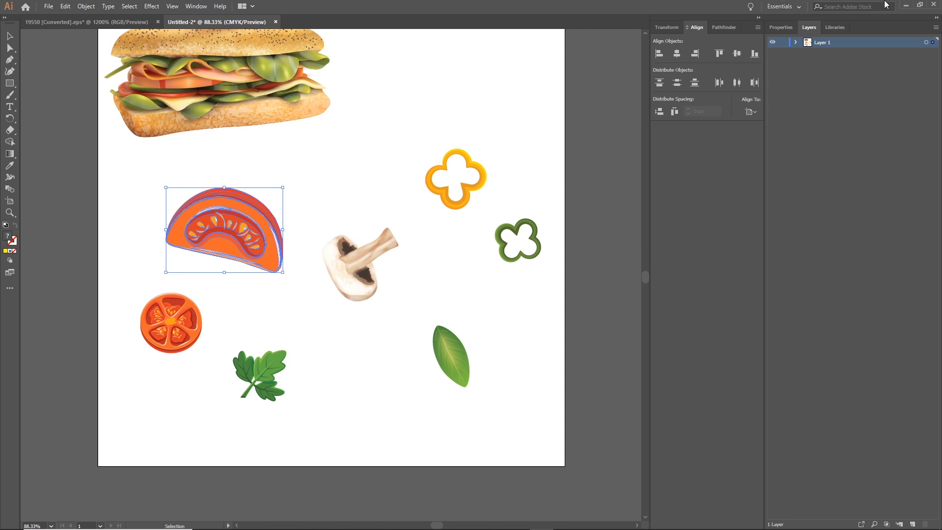
left_click(906, 5)
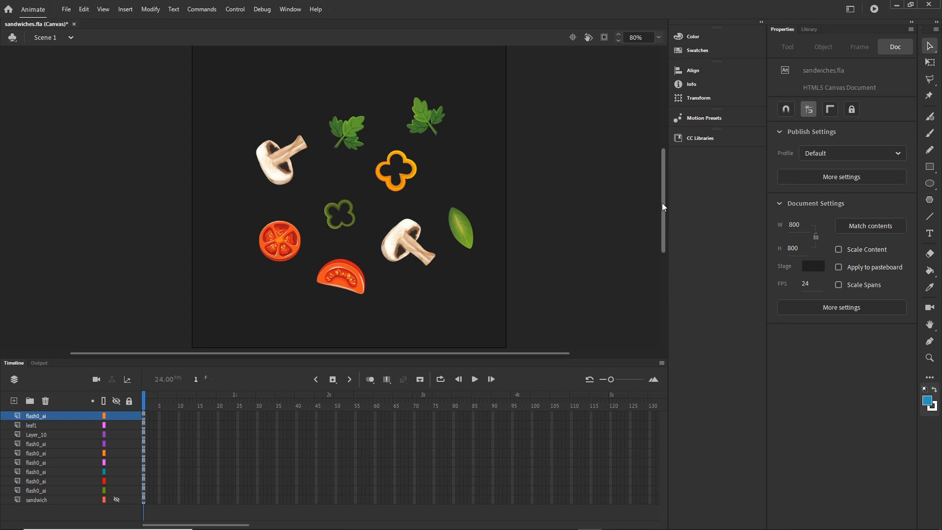
Select all the ingredients on the stage and nudge them left together to X 133.5
scroll(662, 202, "up", 3)
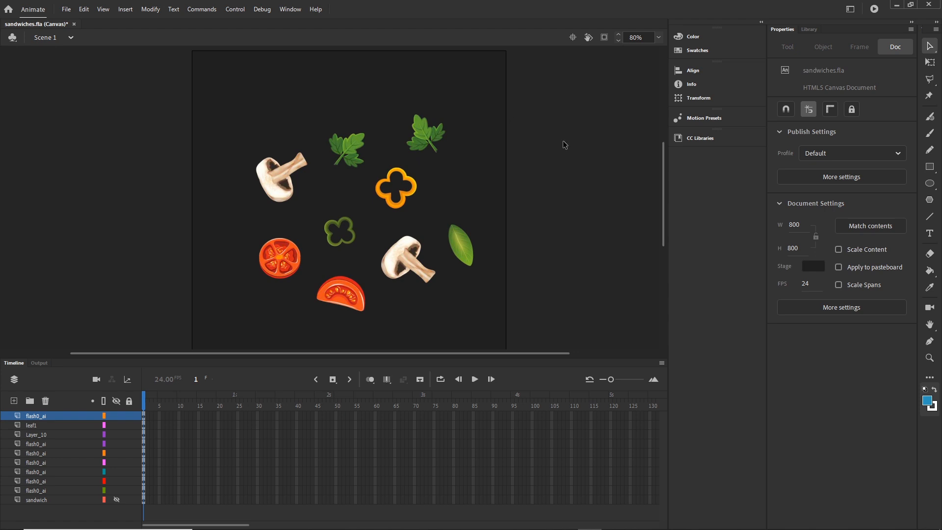
left_click_drag(563, 111, 193, 334)
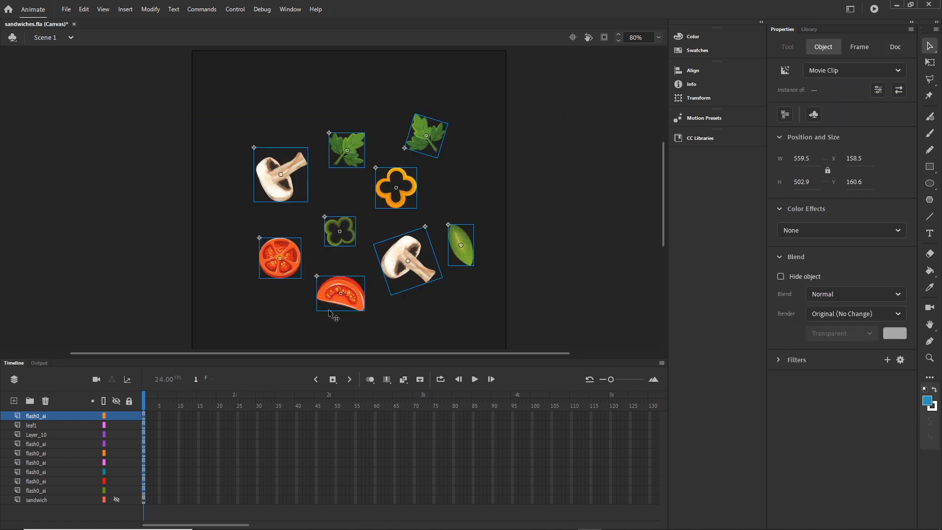
key("Left")
key("Left")
key("Left")
key("Left")
key("Left")
key("Left")
key("Left")
key("Left")
key("Left")
key("Left")
key("Left")
key("Left")
key("Left")
key("Left")
key("Left")
key("Left")
key("Left")
key("Left")
key("Left")
key("Left")
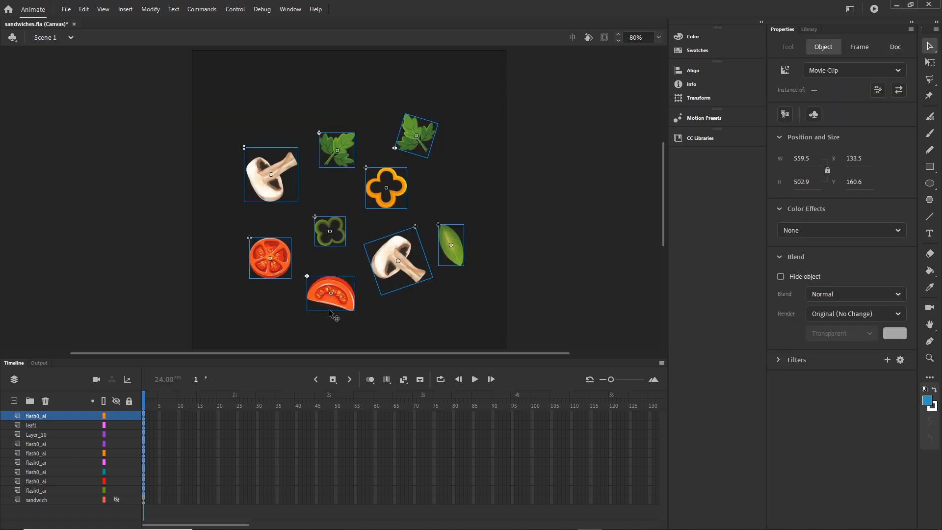
left_click(573, 186)
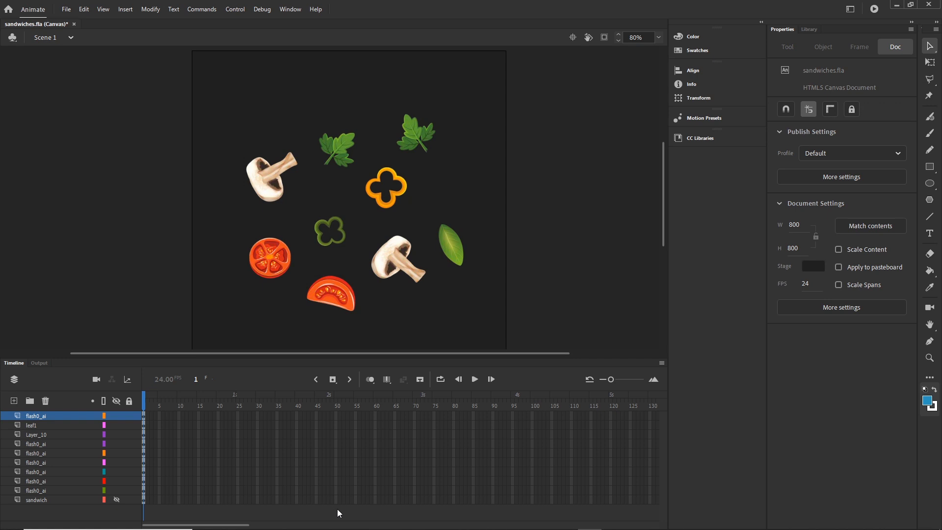
left_click(453, 499)
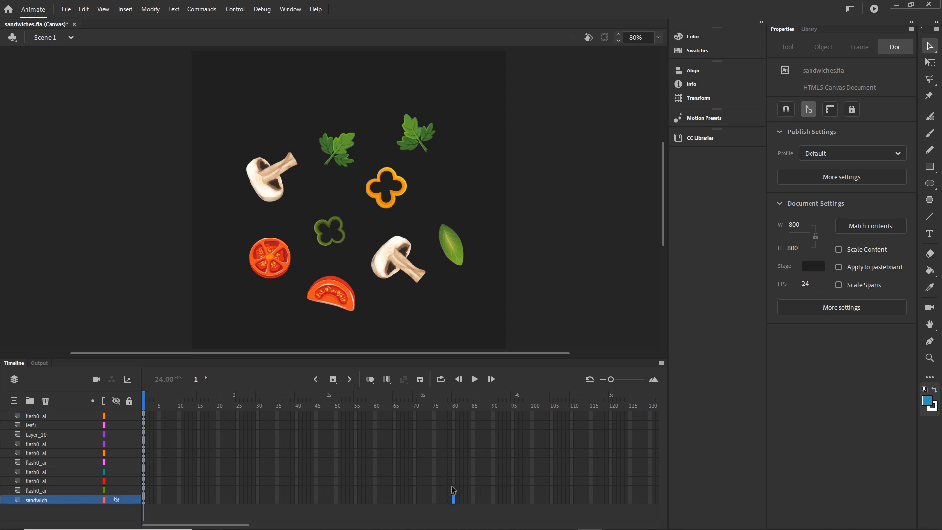
left_click(454, 417, "shift")
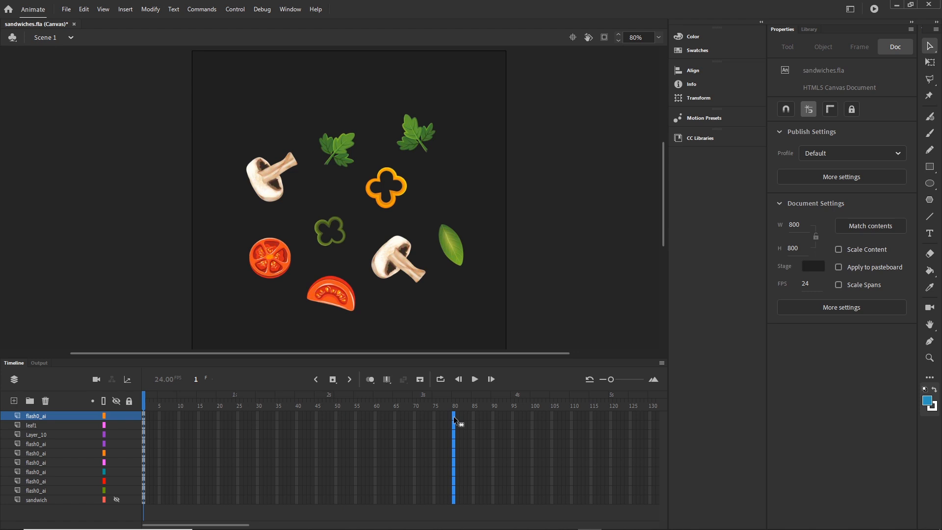
left_click(456, 509)
left_click(455, 500)
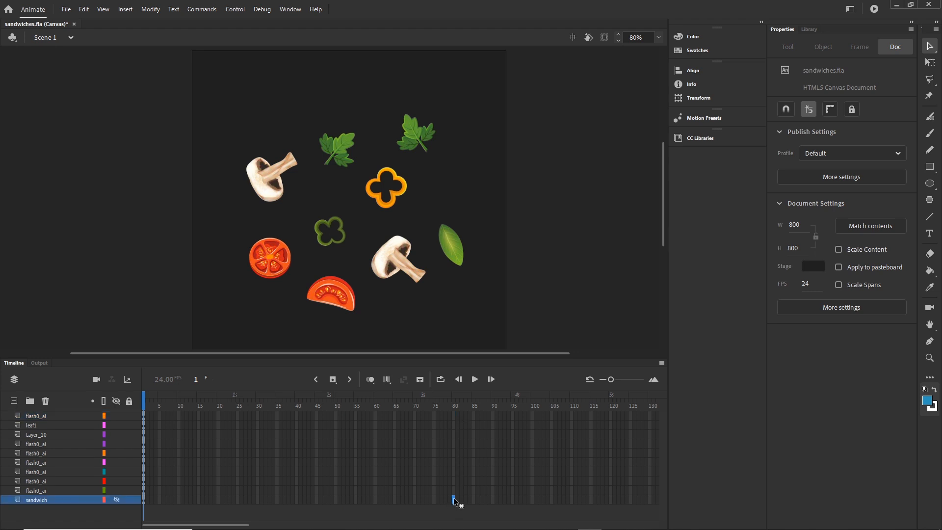
left_click(455, 417, "shift")
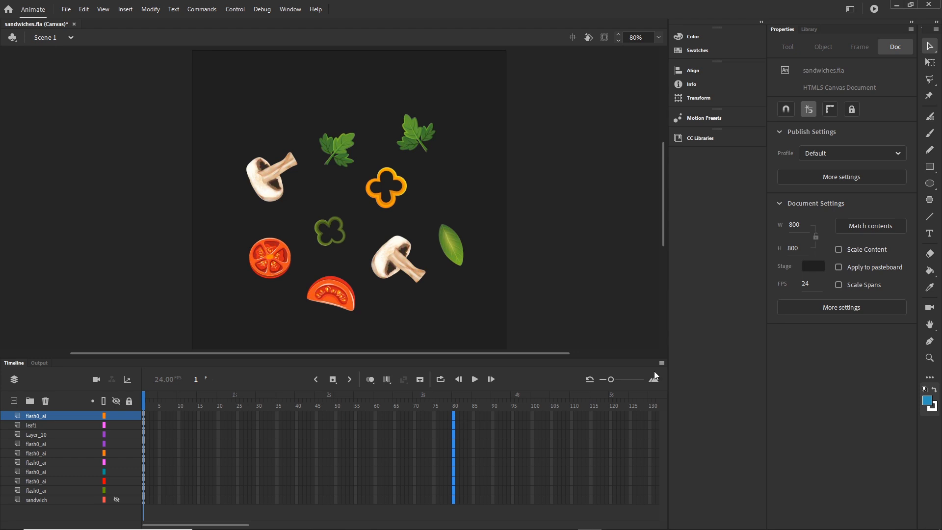
Insert a keyframe at frame 80 on every layer, from the top flash0_ai layer down to sandwich
left_click_drag(613, 379, 616, 379)
left_click(585, 417)
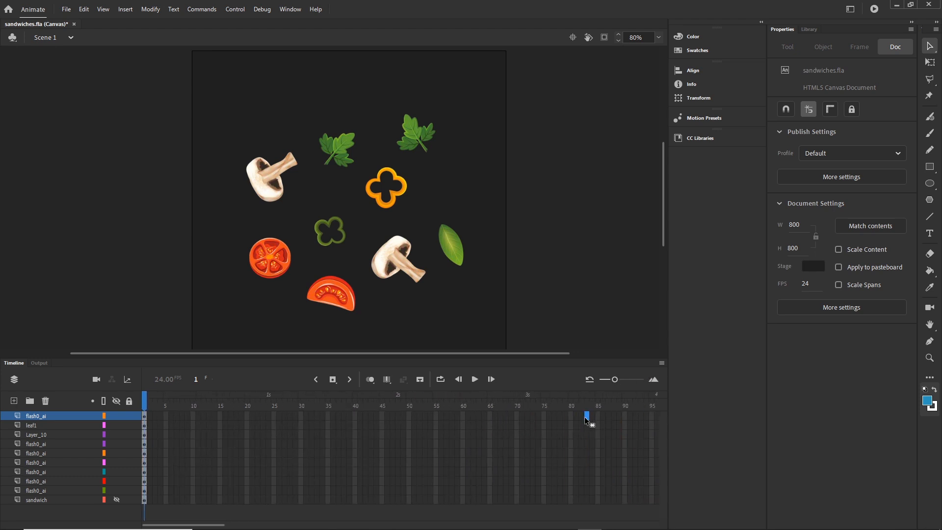
left_click(586, 500, "shift")
left_click(586, 499)
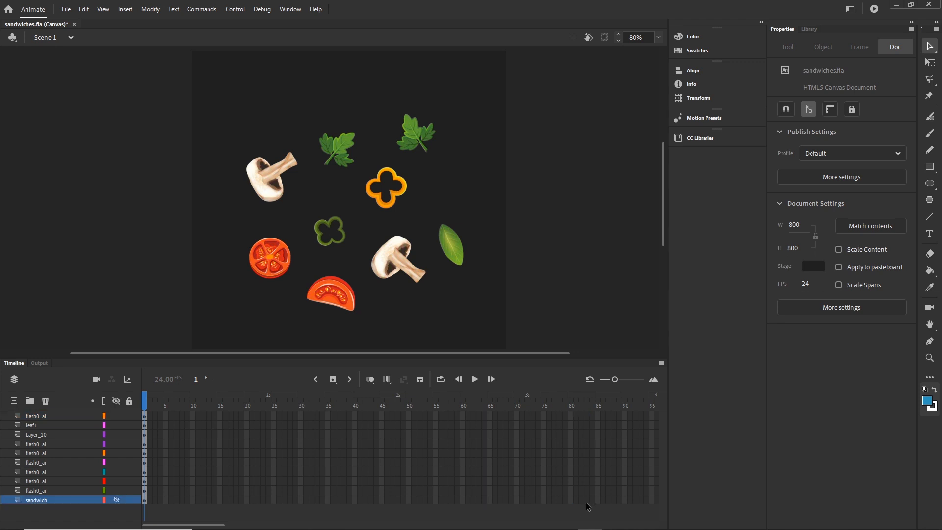
left_click(571, 416)
left_click(570, 499, "shift")
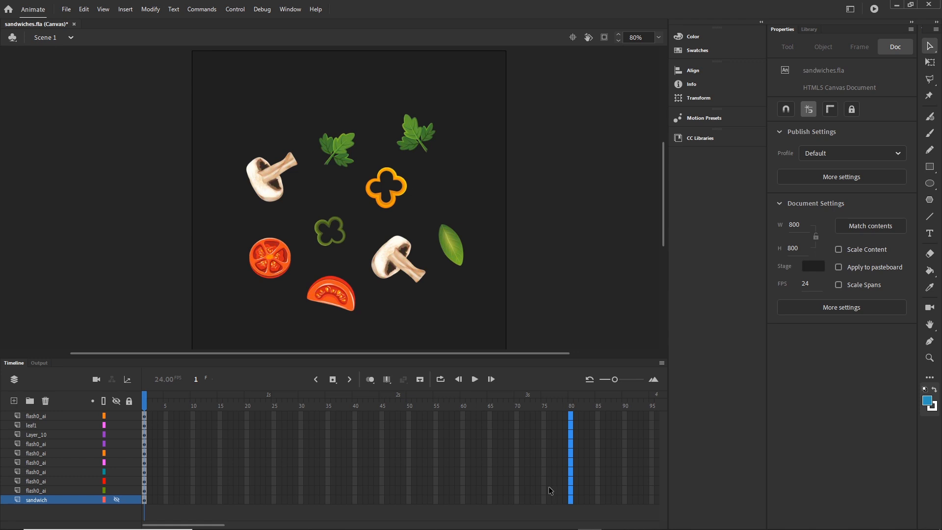
right_click(570, 450)
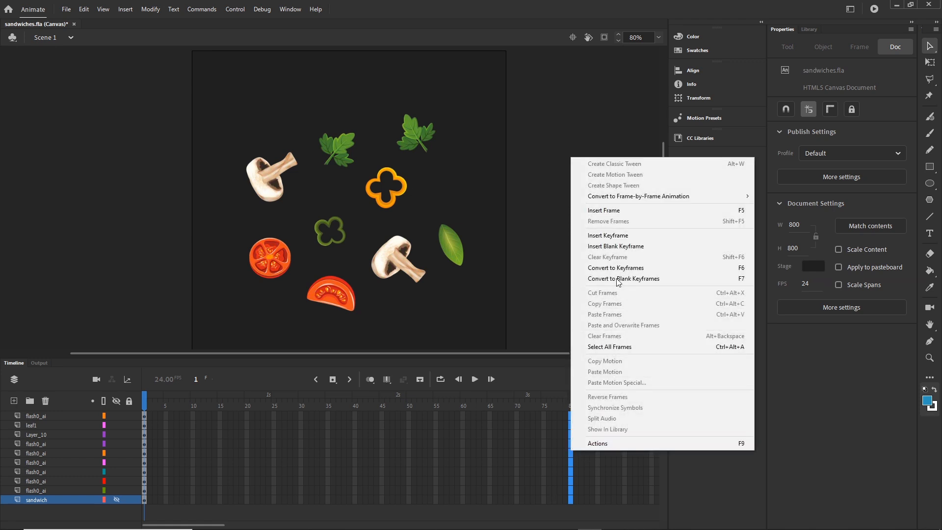
left_click(613, 236)
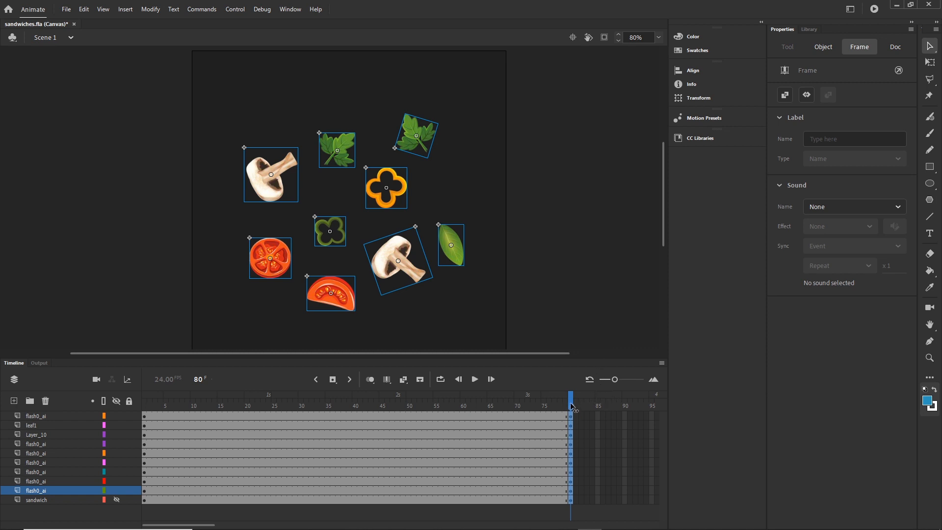
At frame 1, move the mushroom nearest the stage's upper-left corner off the stage to about X -339, Y 22
left_click_drag(570, 396, 97, 433)
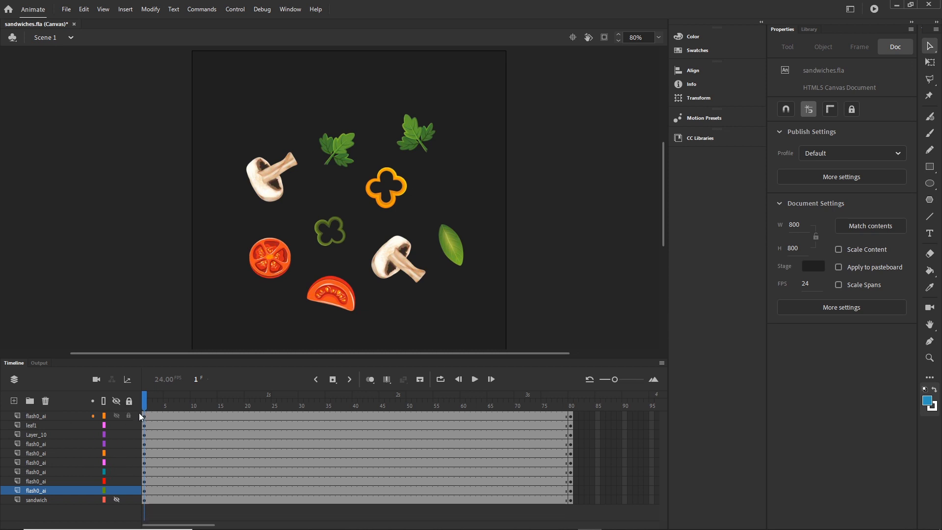
left_click(259, 257)
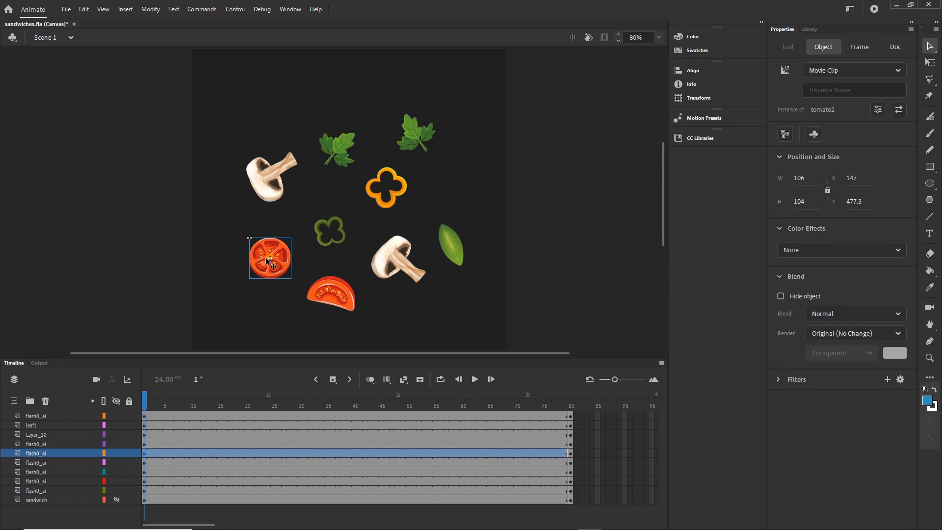
left_click_drag(373, 278, 381, 226)
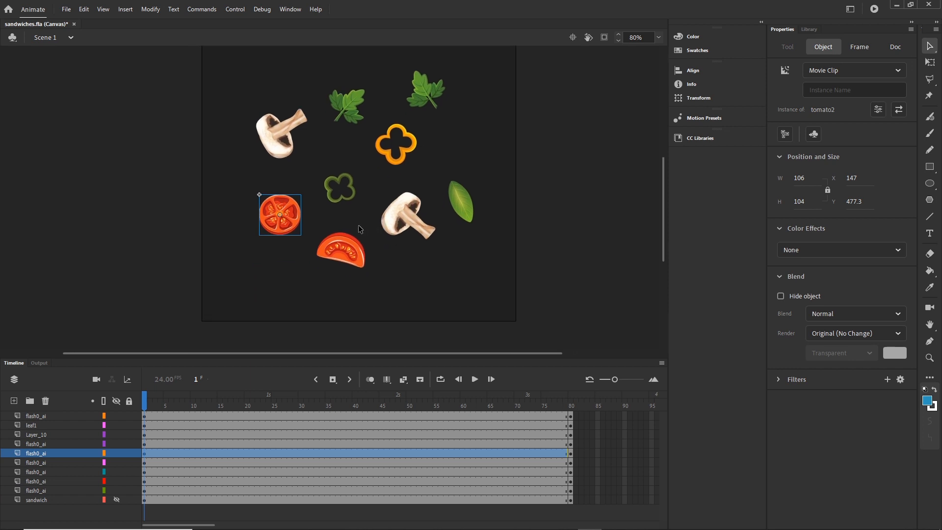
scroll(352, 230, "down", 5)
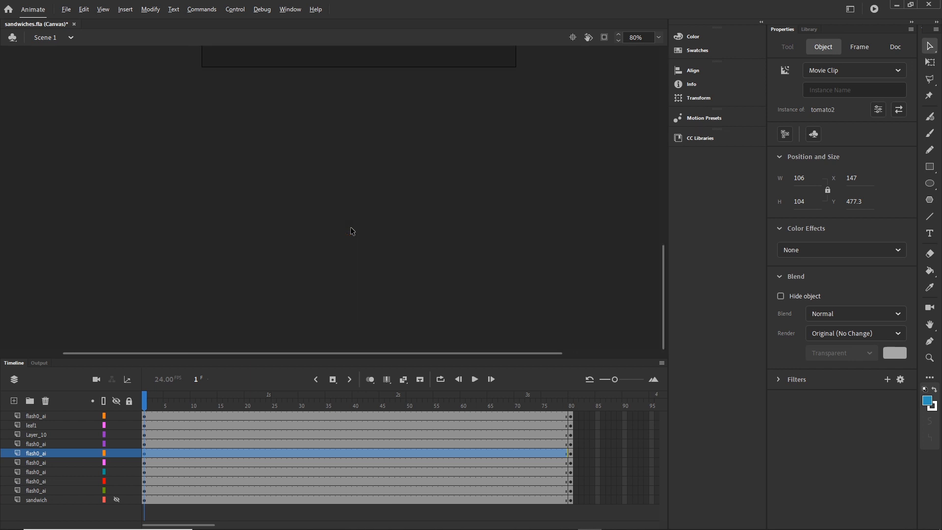
scroll(351, 227, "up", 5)
scroll(351, 228, "down", 1)
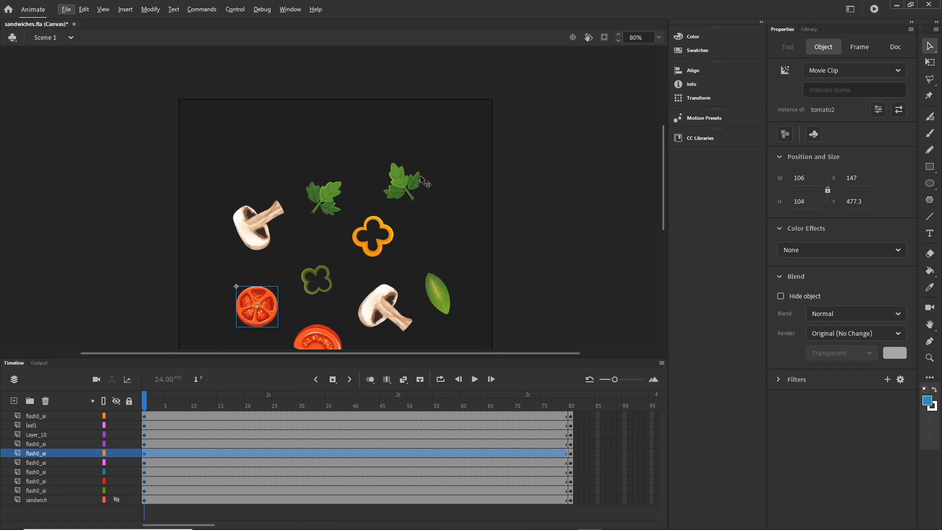
scroll(421, 172, "up", 4)
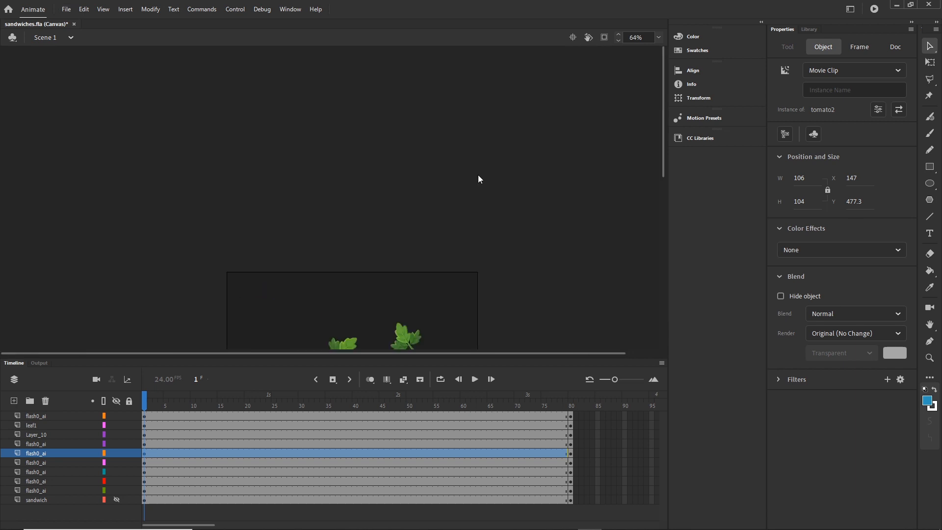
left_click(326, 220)
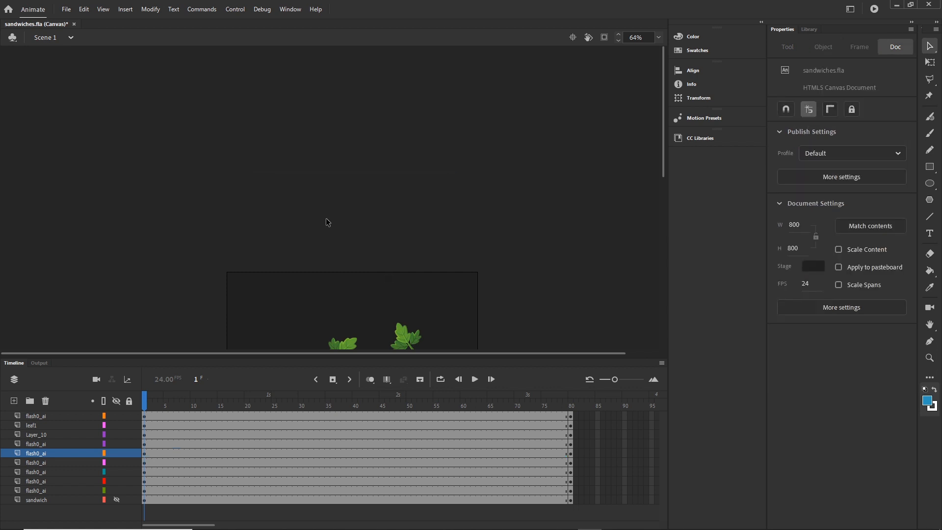
left_click(573, 39)
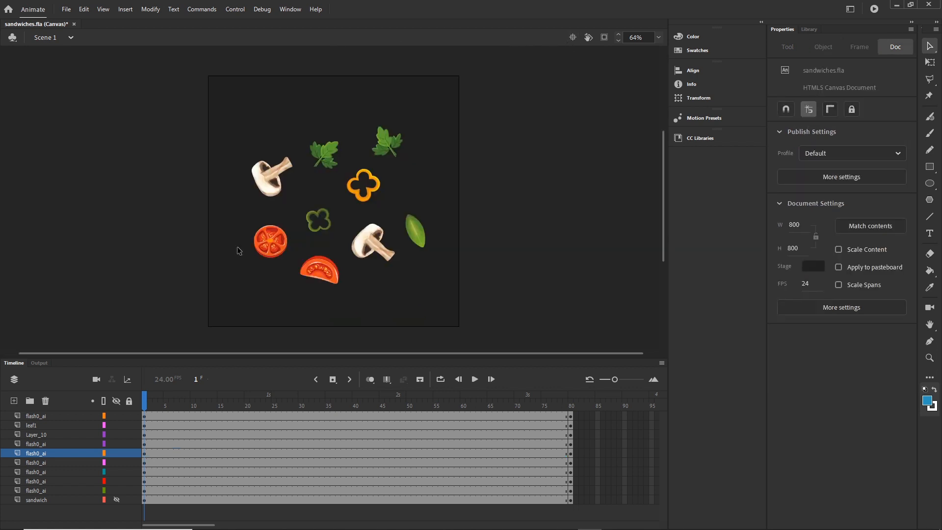
key("alt")
left_click(266, 196)
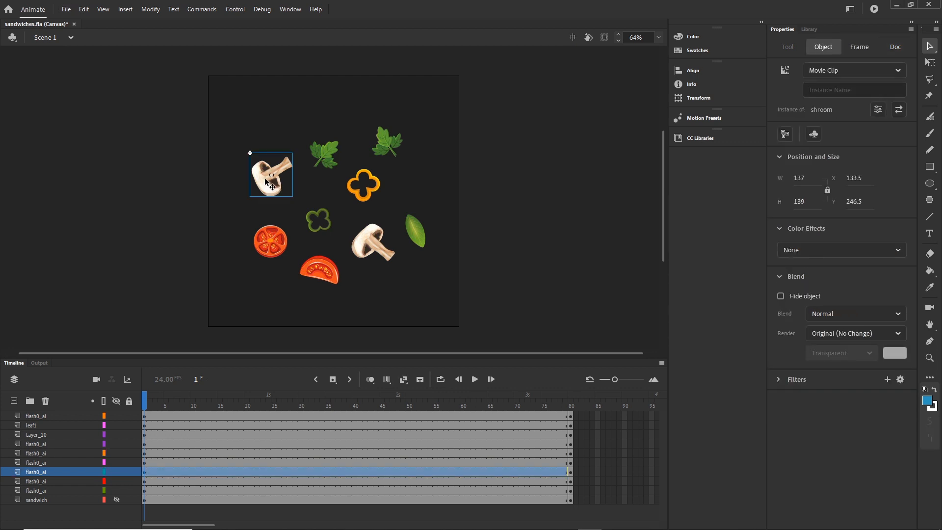
left_click_drag(268, 187, 101, 99)
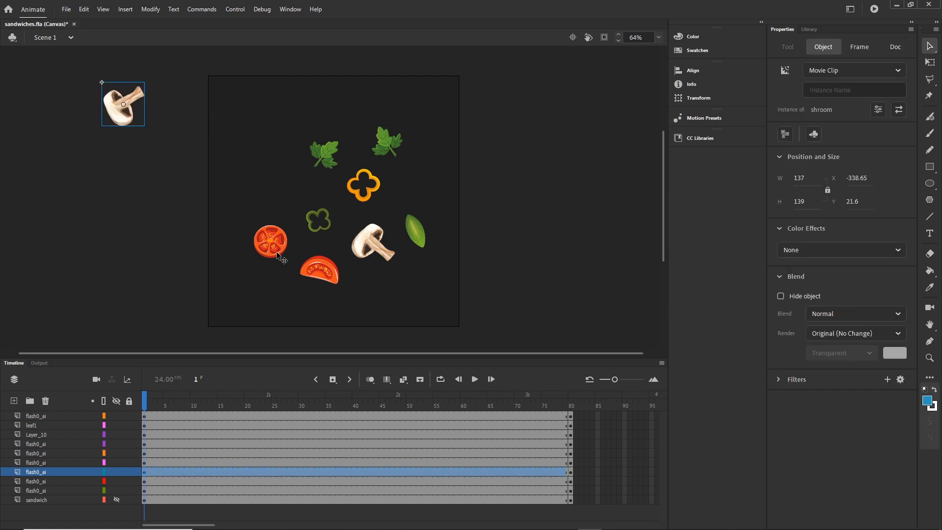
At frame 1, move the round tomato slice off the stage to about X -292, Y 664, and the half slice just below the stage
left_click(274, 251)
left_click_drag(274, 250, 136, 307)
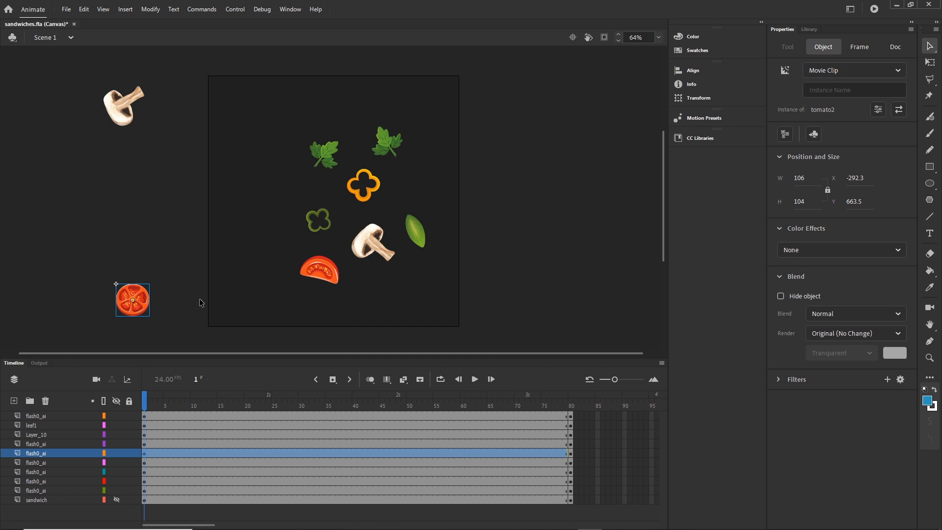
left_click(325, 276)
left_click_drag(325, 276, 316, 347)
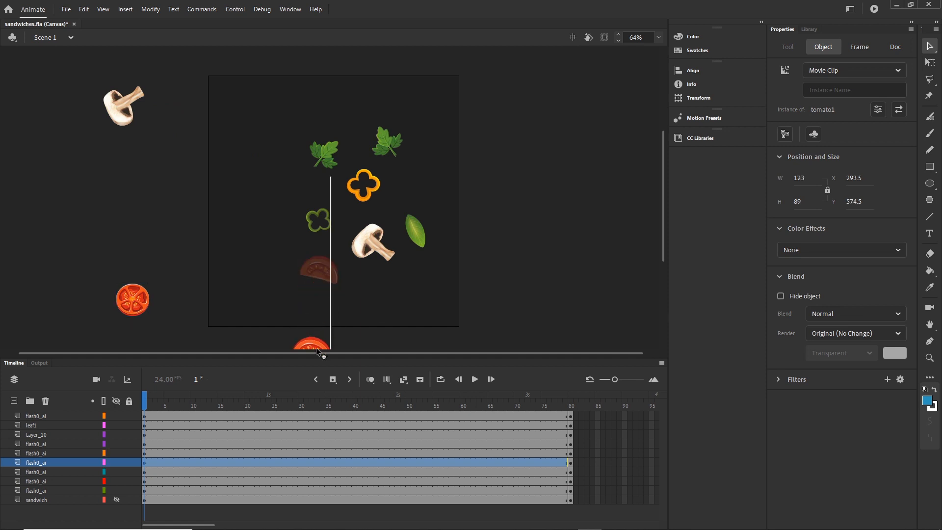
Move the remaining mushroom off the stage to about X 1025, Y 690, and stack the oval leaf, right-hand parsley and orange pepper ring above it
left_click(369, 243)
left_click_drag(369, 243, 512, 316)
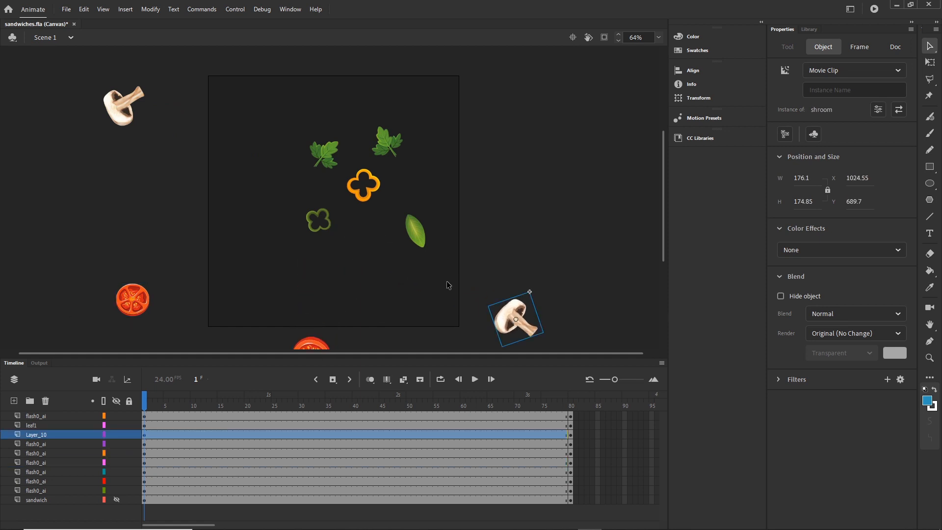
left_click(419, 241)
left_click_drag(508, 219, 525, 236)
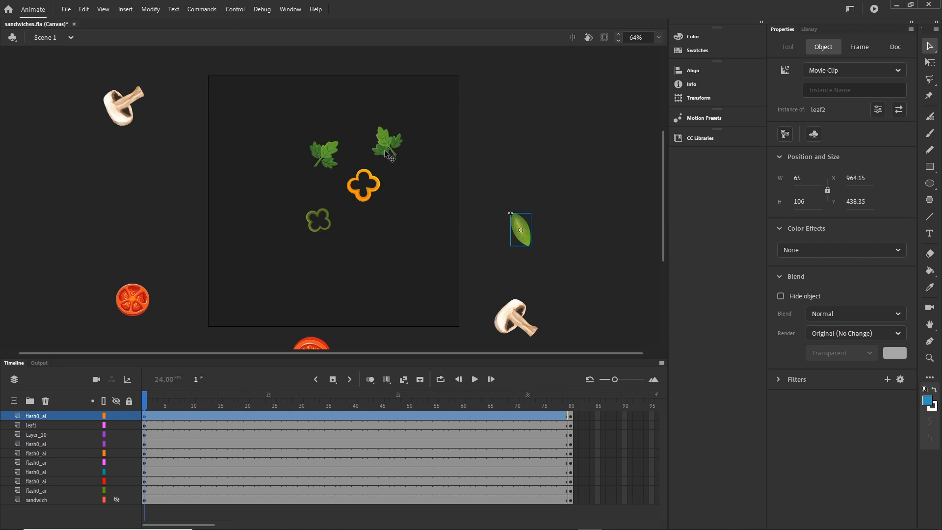
left_click_drag(401, 149, 538, 162)
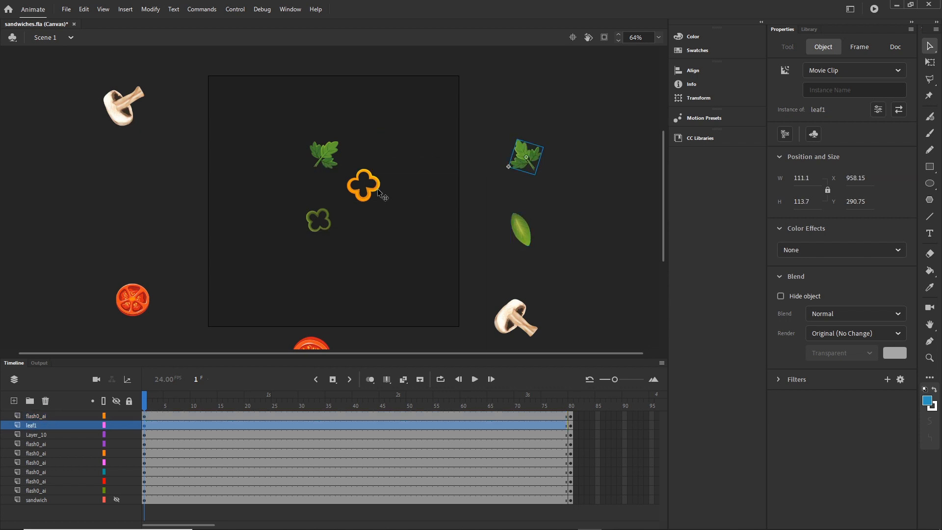
left_click_drag(375, 192, 542, 109)
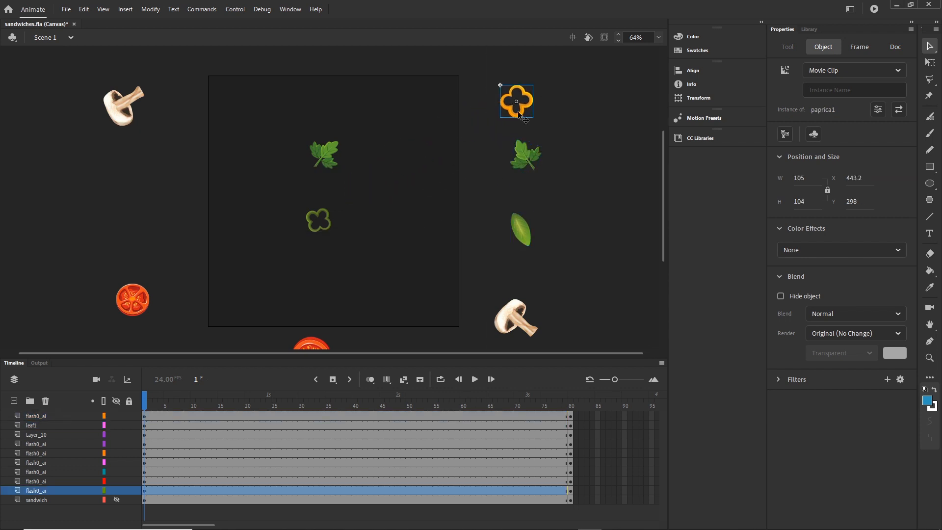
Move the last parsley leaf off the stage to about X -34, Y -115, and the green pepper ring above the stage's upper edge
left_click(329, 153)
left_click_drag(328, 149, 216, 49)
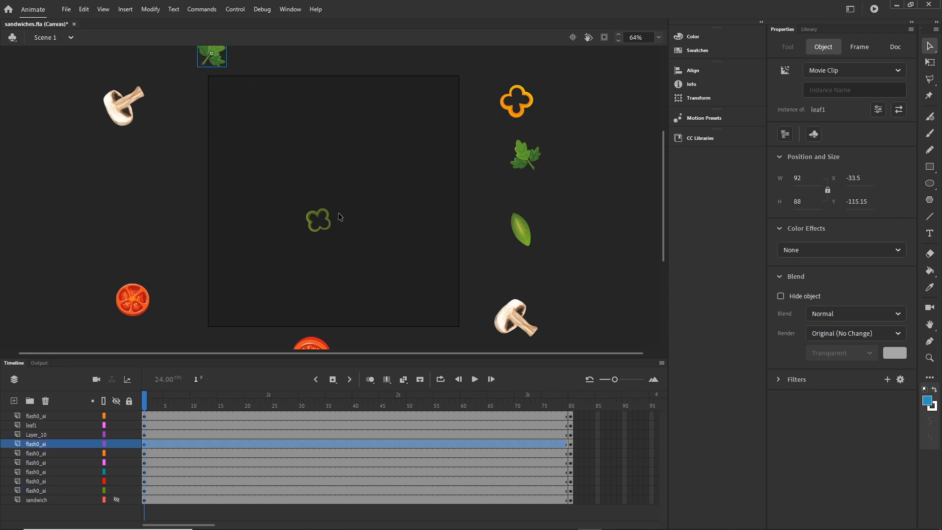
left_click(317, 214)
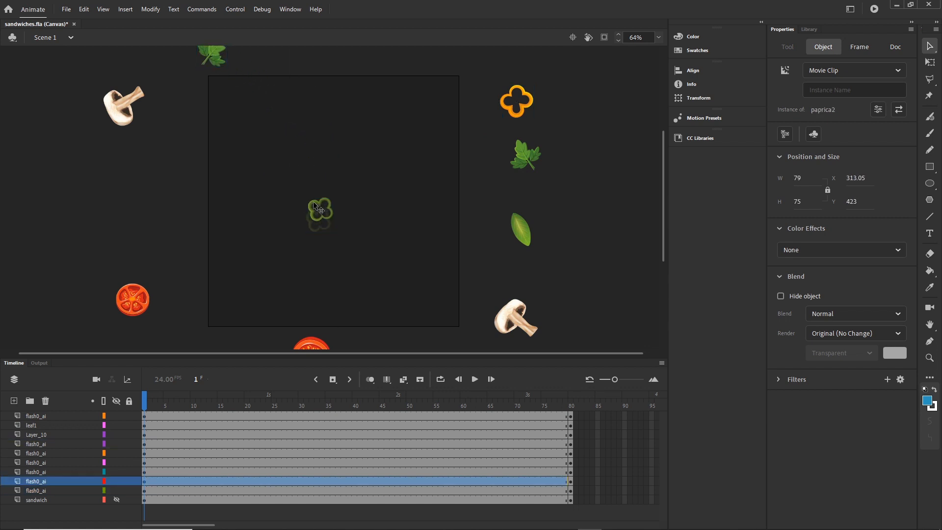
left_click_drag(314, 205, 398, 49)
left_click(348, 502)
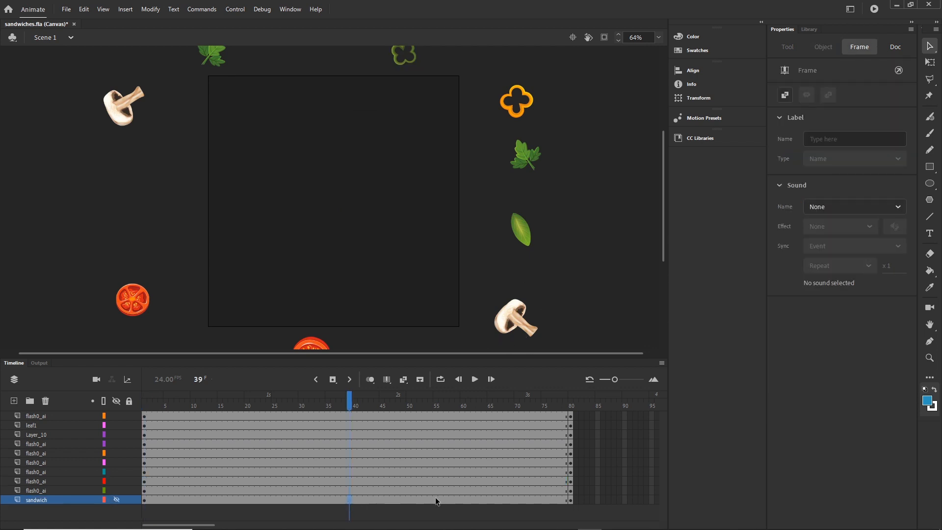
left_click(334, 418, "shift")
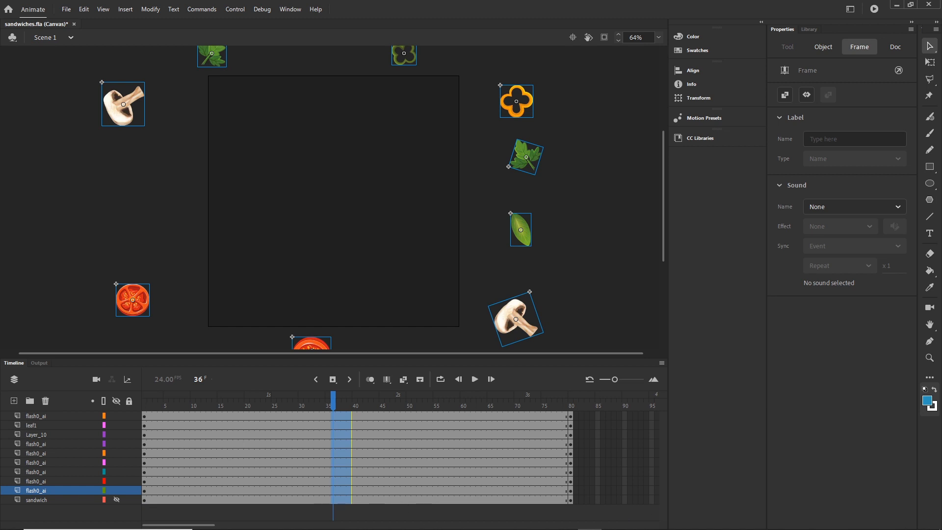
left_click(365, 500)
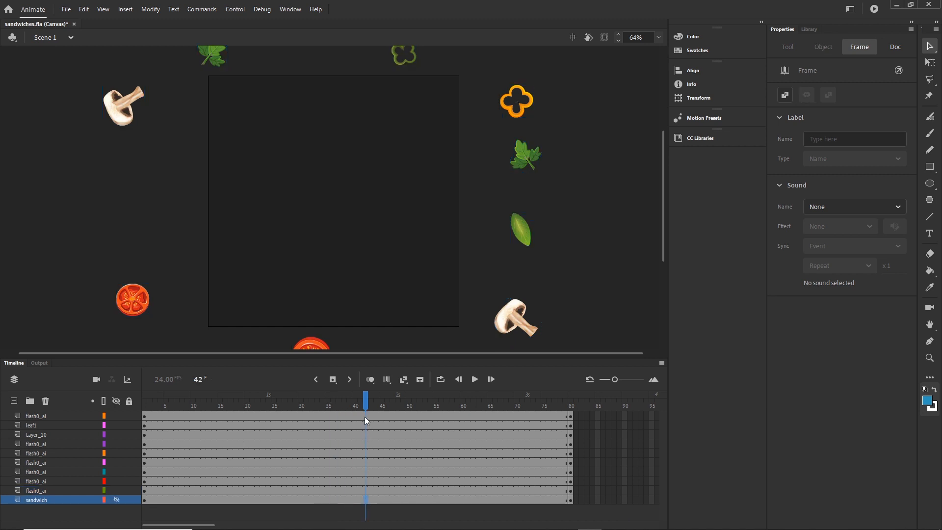
key("ctrl+a")
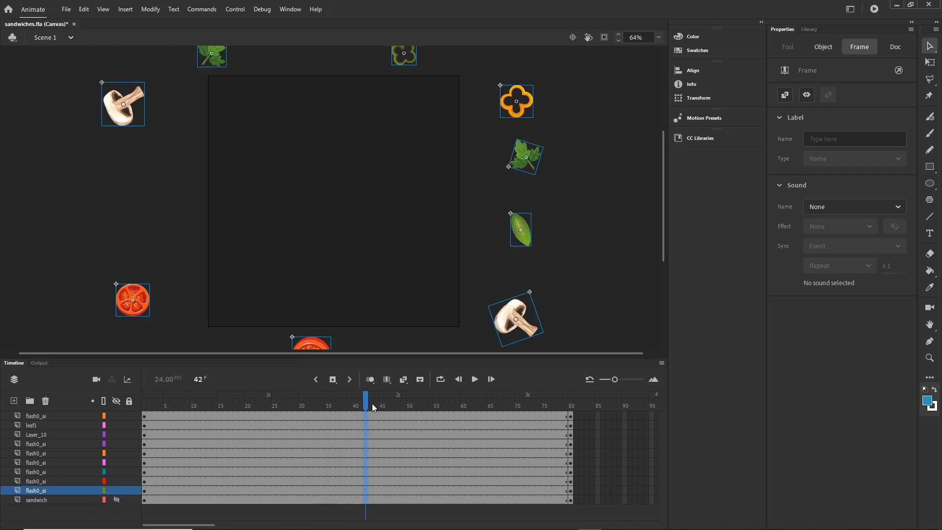
Select a span of frames between the two keyframes across all layers and create classic tweens on them
left_click(398, 499)
left_click(306, 415, "shift")
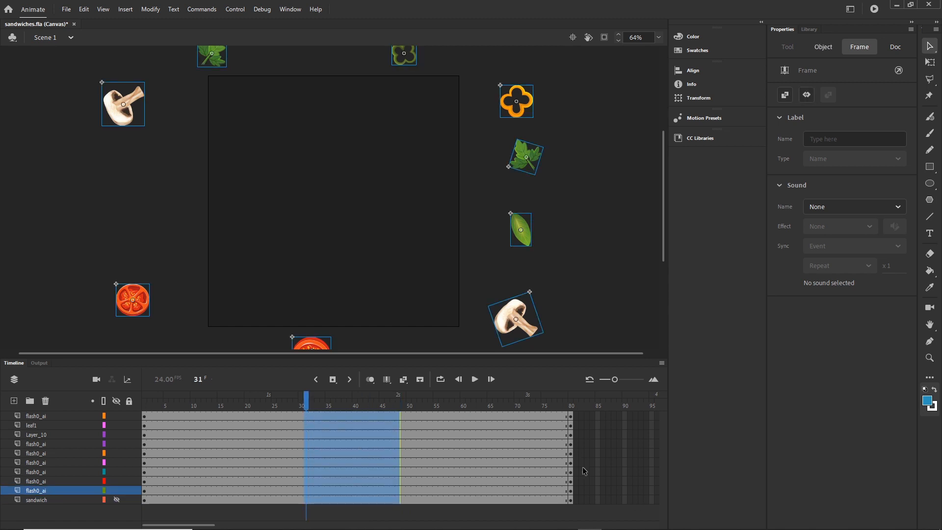
right_click(336, 444)
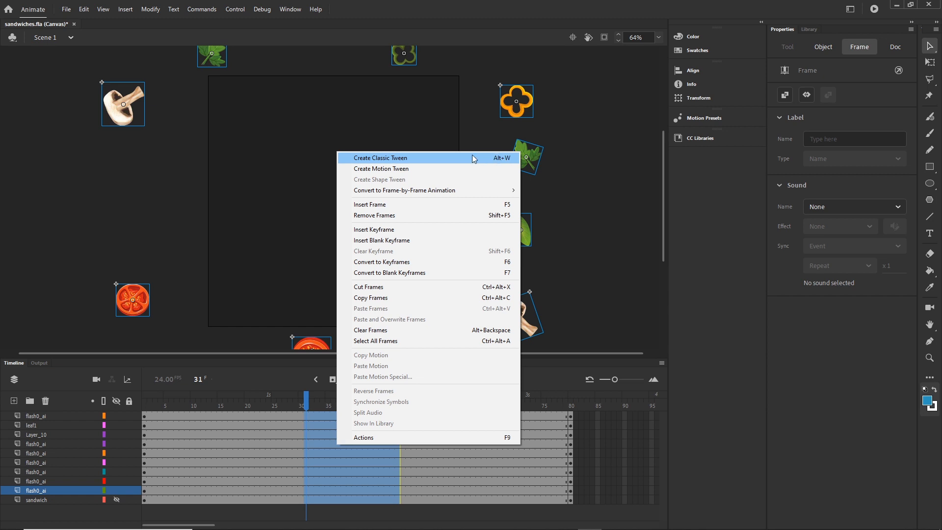
left_click(502, 161)
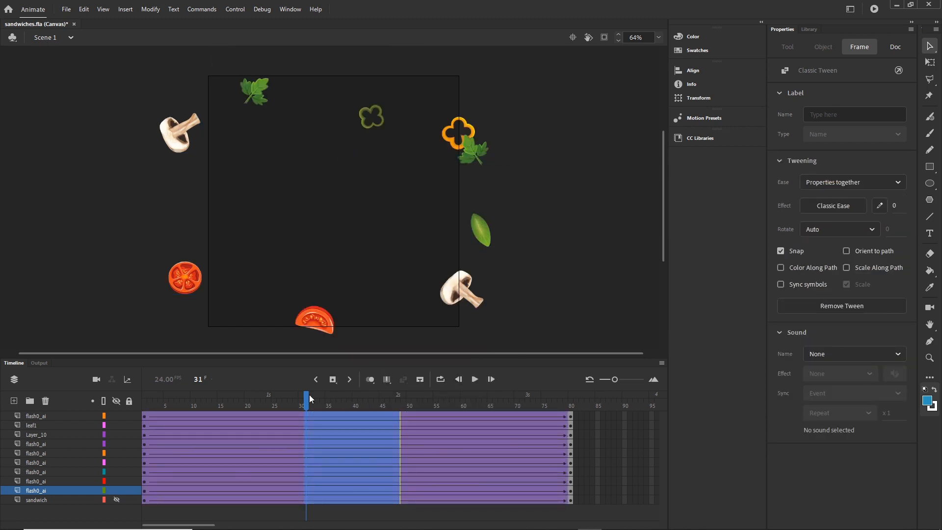
Scrub the tweens to frame 80, test the movie in the browser, and return to the timeline
left_click_drag(311, 400, 571, 416)
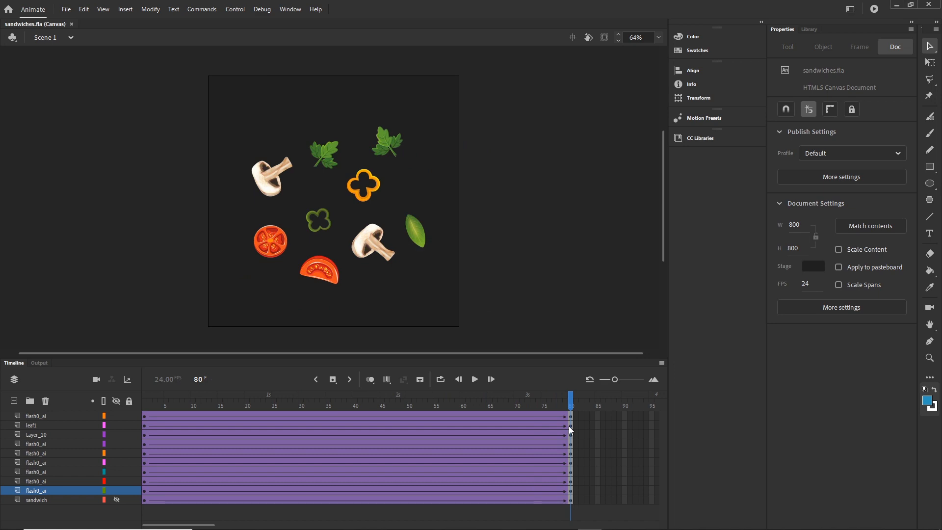
key("ctrl+Return")
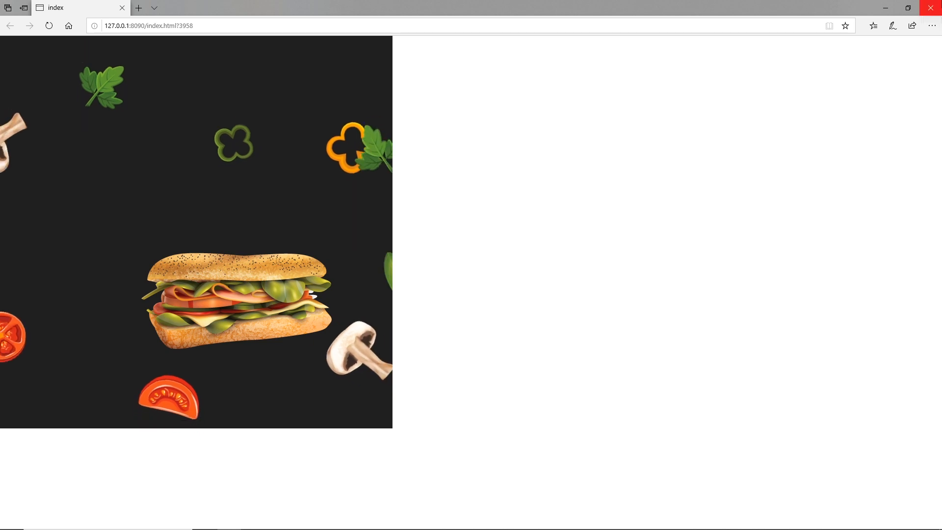
left_click(931, 8)
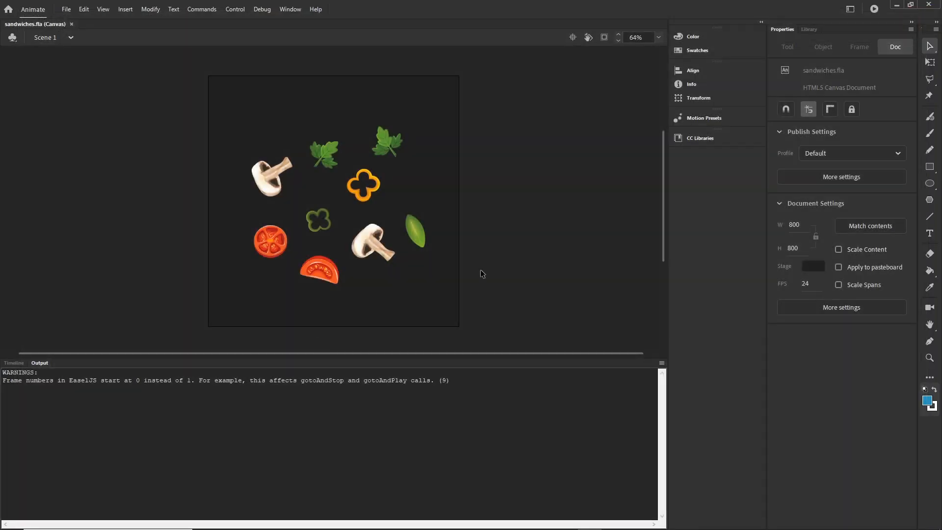
left_click(16, 363)
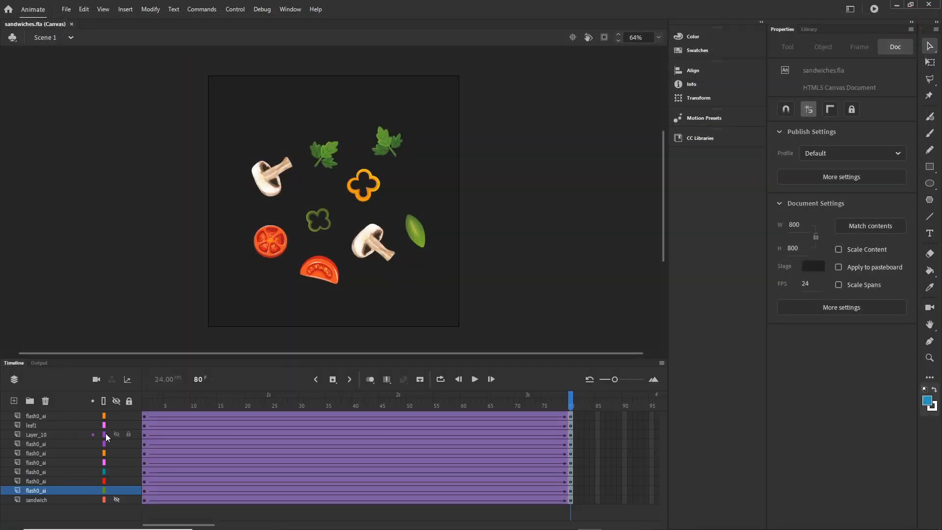
Turn off including hidden layers in the document's publish settings
left_click(117, 499)
left_click(65, 10)
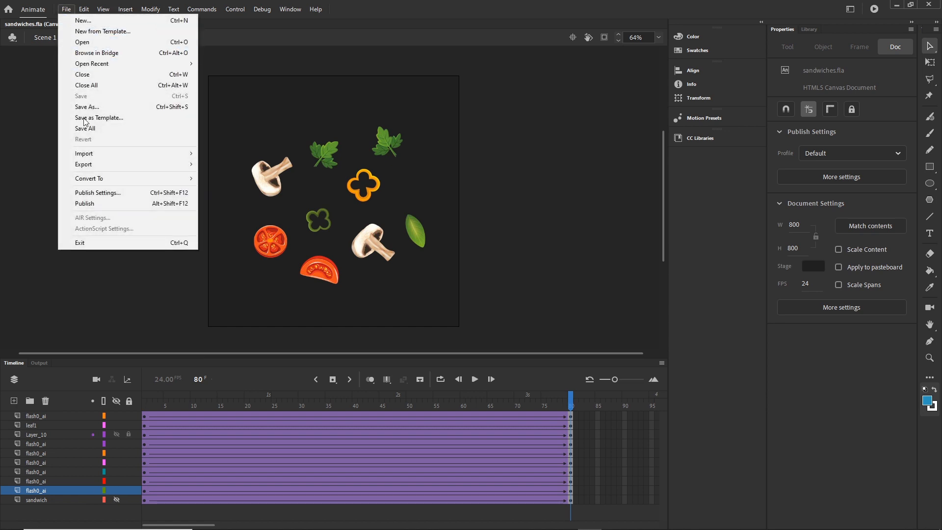
left_click(110, 191)
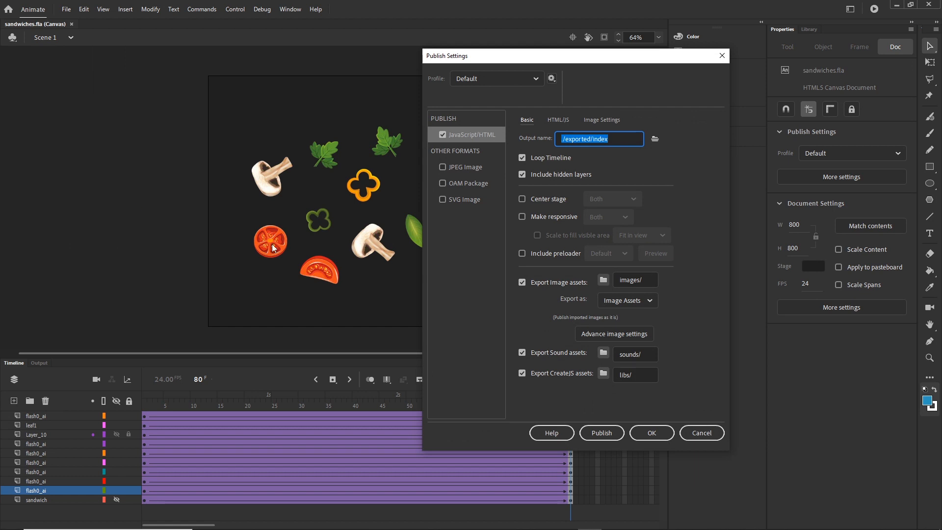
left_click(522, 175)
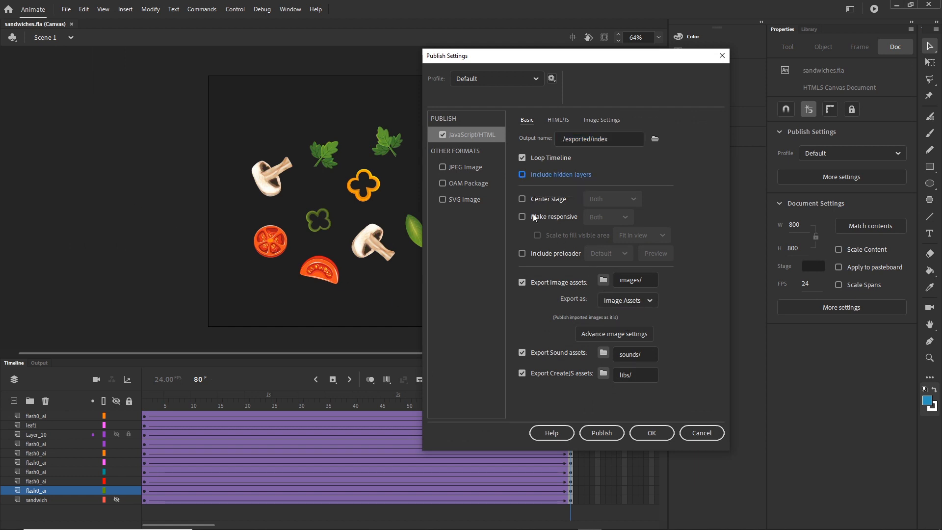
left_click(649, 433)
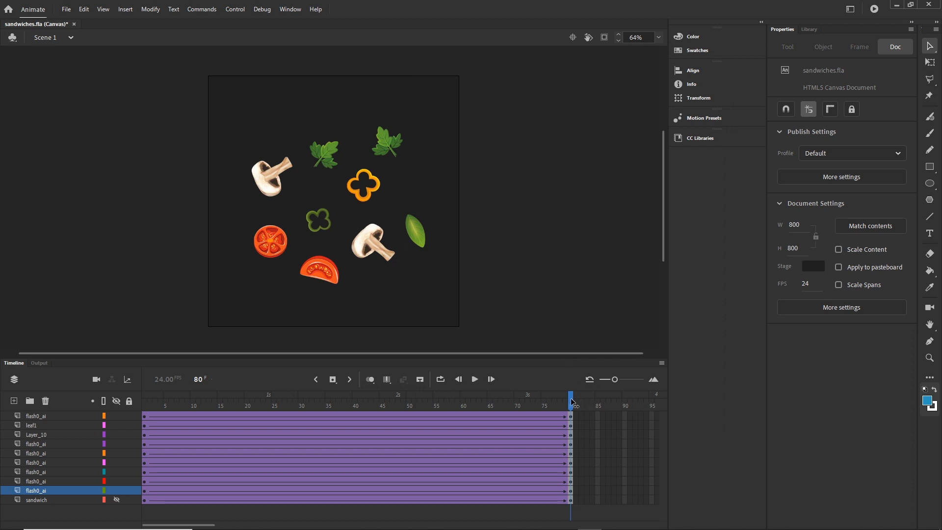
Scrub the animation between frame 1 and frame 80 to review the ingredients' movement, ending at frame 1
left_click_drag(573, 402, 59, 403)
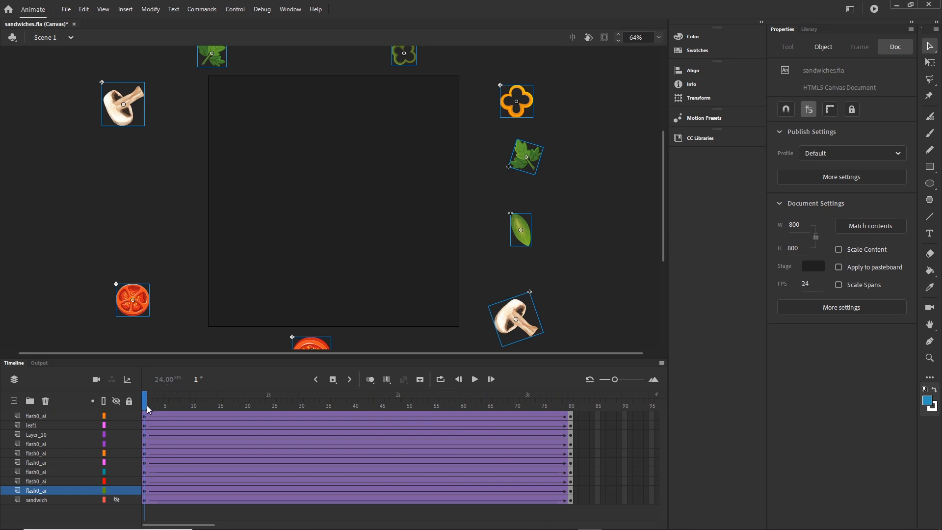
left_click_drag(147, 406, 575, 433)
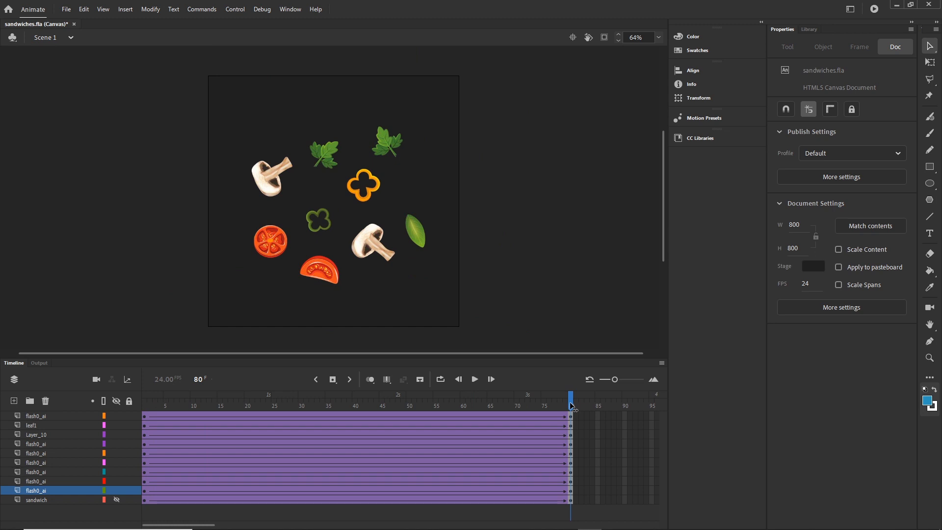
left_click_drag(572, 406, 143, 400)
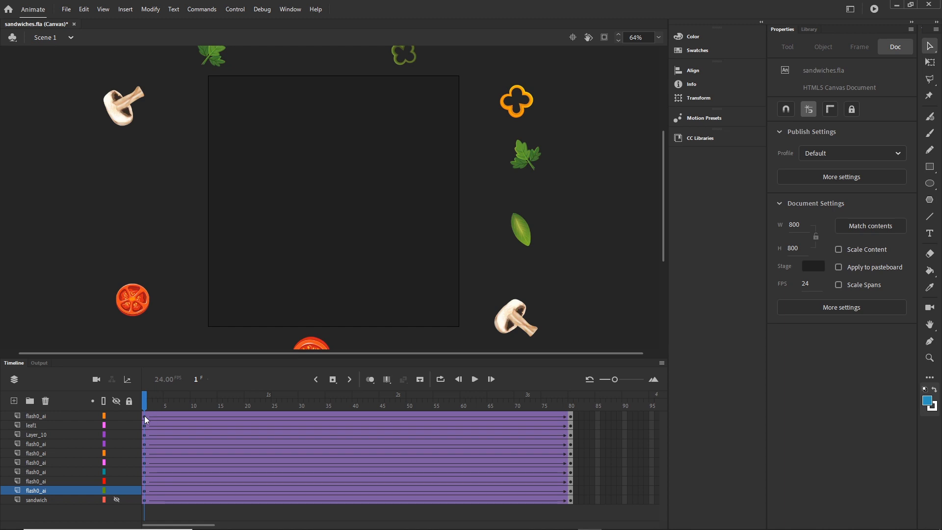
Select the frame 1 keyframes on all layers and apply the Quint Ease Out effect to their classic tweens
left_click(145, 416)
left_click(145, 502, "shift")
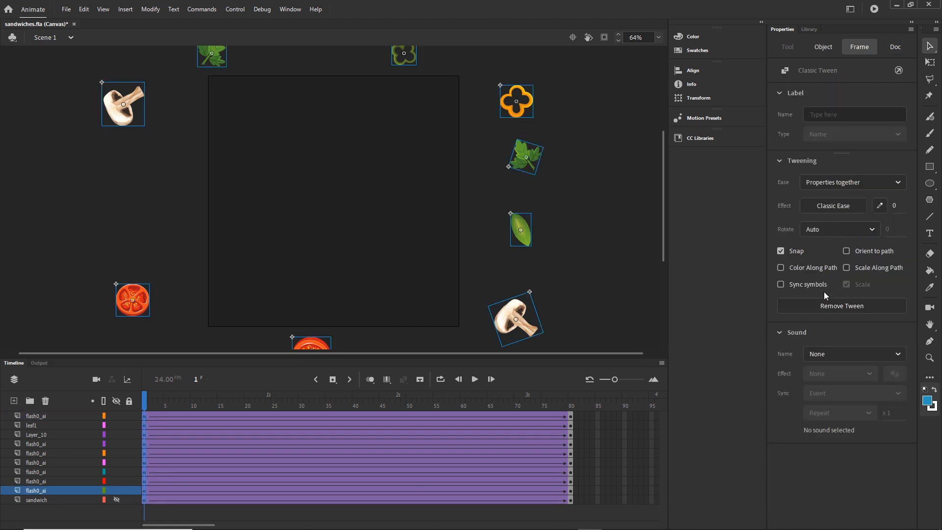
left_click(838, 208)
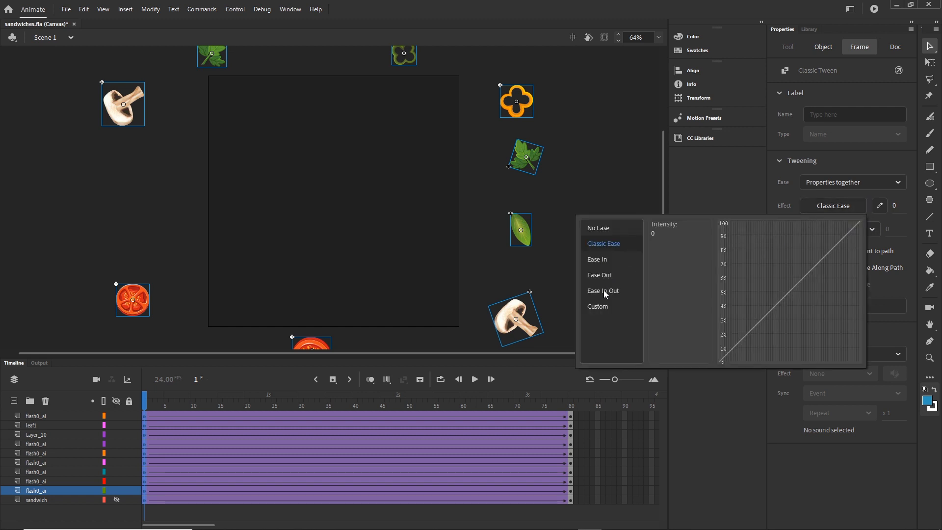
left_click(599, 276)
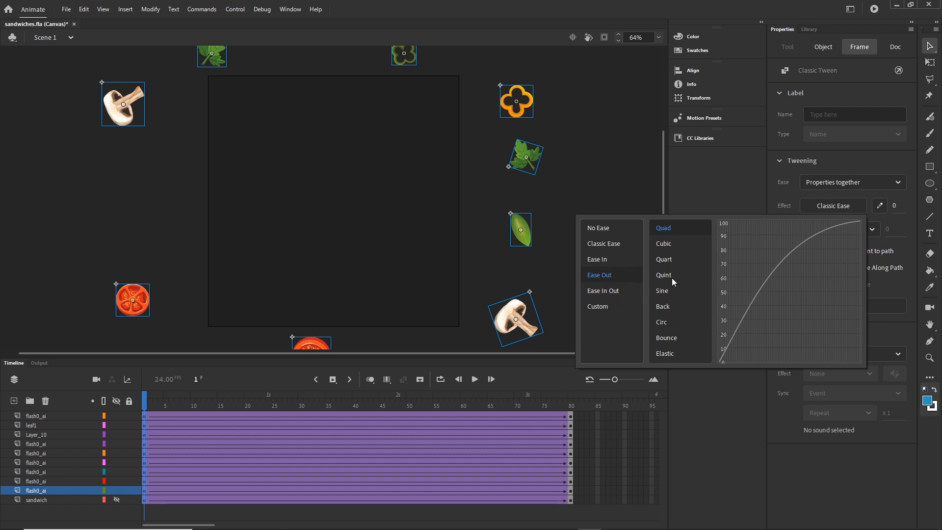
left_click(667, 246)
left_click(666, 230)
left_click(668, 247)
left_click(665, 260)
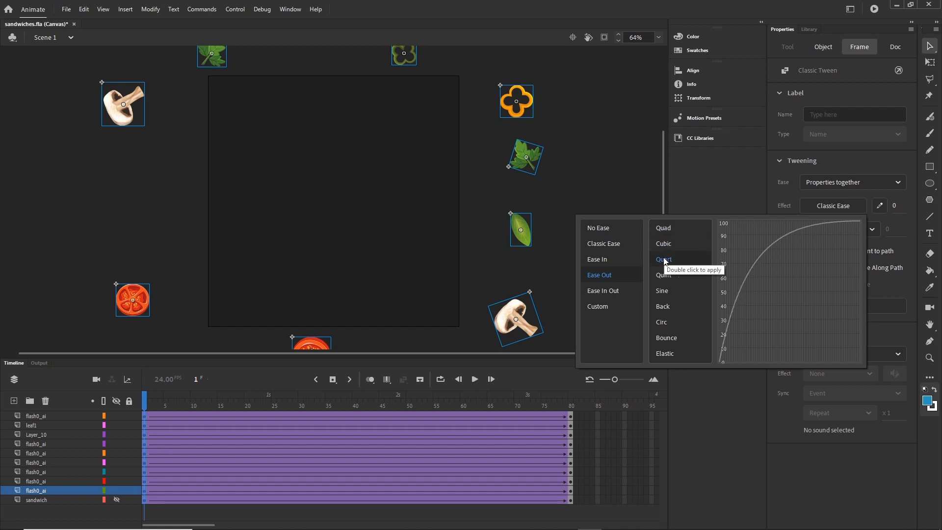
left_click(666, 278)
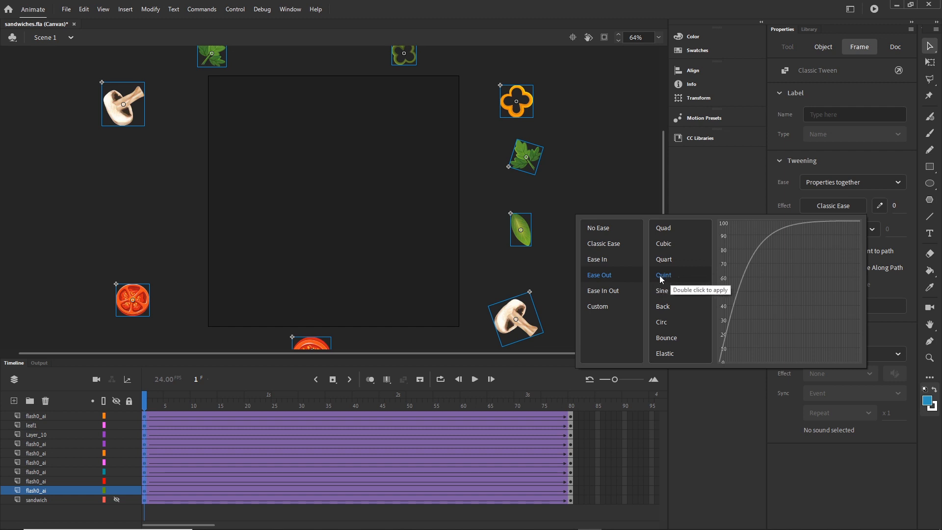
left_click(662, 292)
left_click(665, 278)
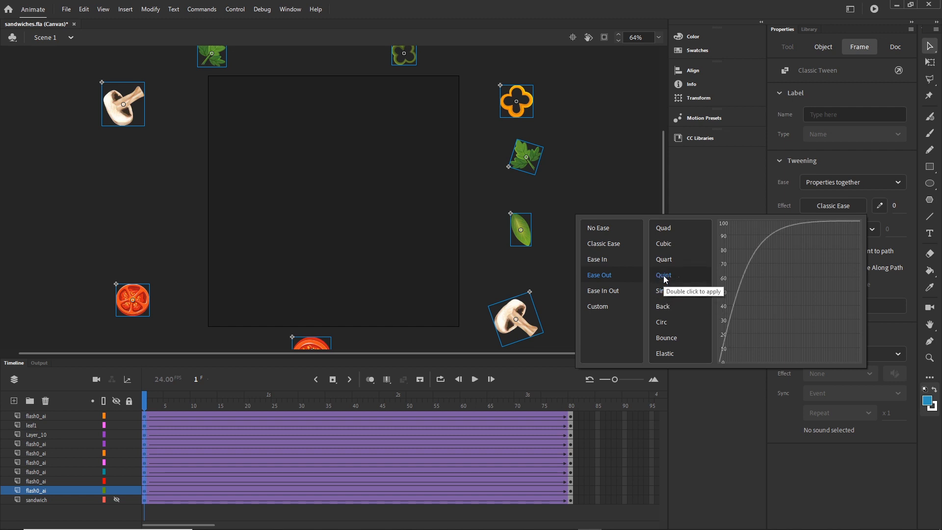
double_click(666, 277)
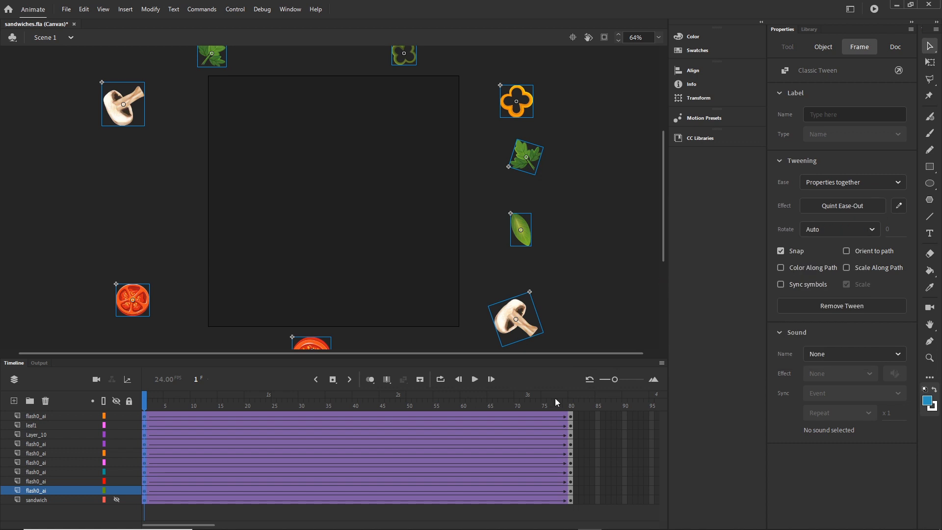
Scrub the eased animation to about frame 39 and test the movie in the browser
left_click_drag(146, 406, 350, 416)
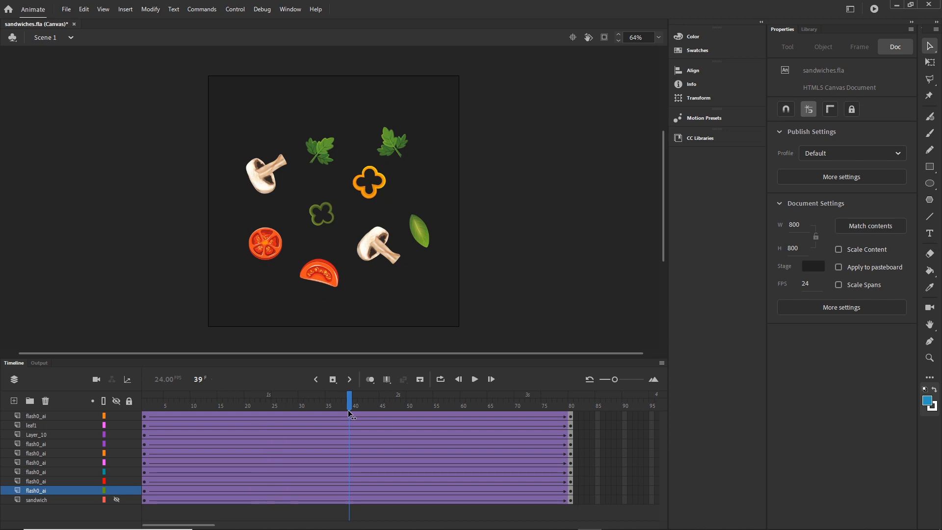
key("ctrl+Return")
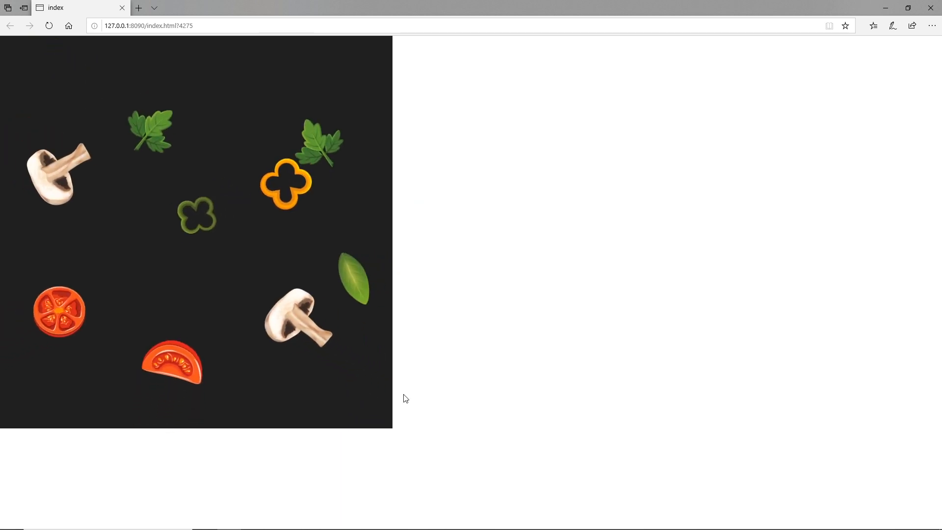
Try moving the frame 80 keyframes of all layers to frame 60 and test the movie in the browser
left_click(886, 8)
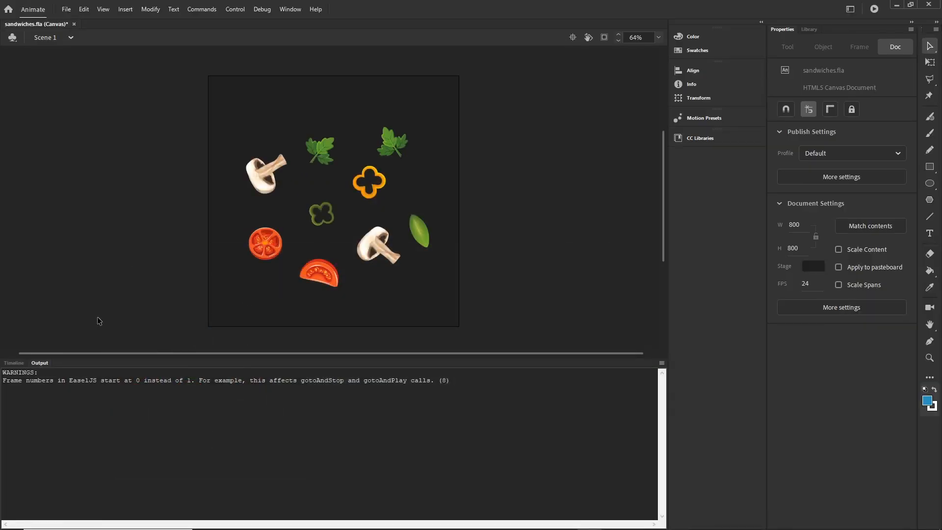
left_click(14, 364)
left_click(571, 500)
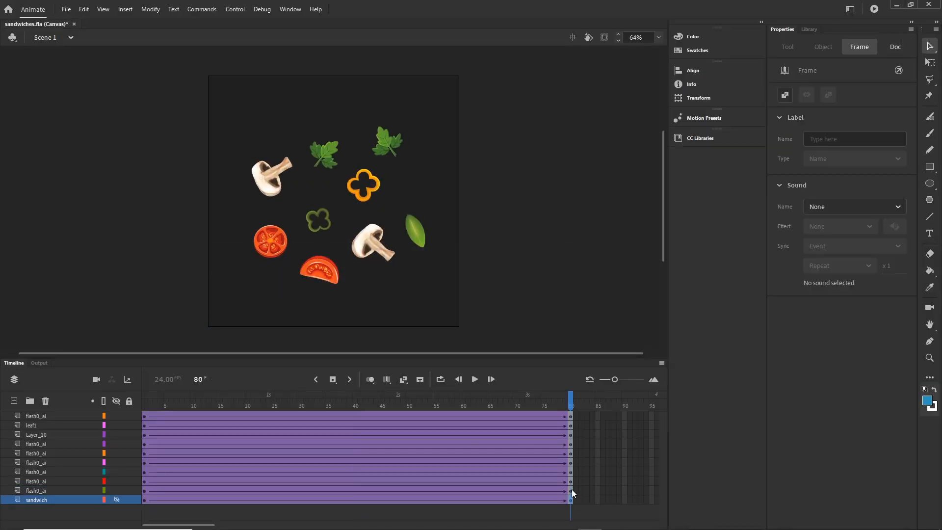
left_click(571, 416, "shift")
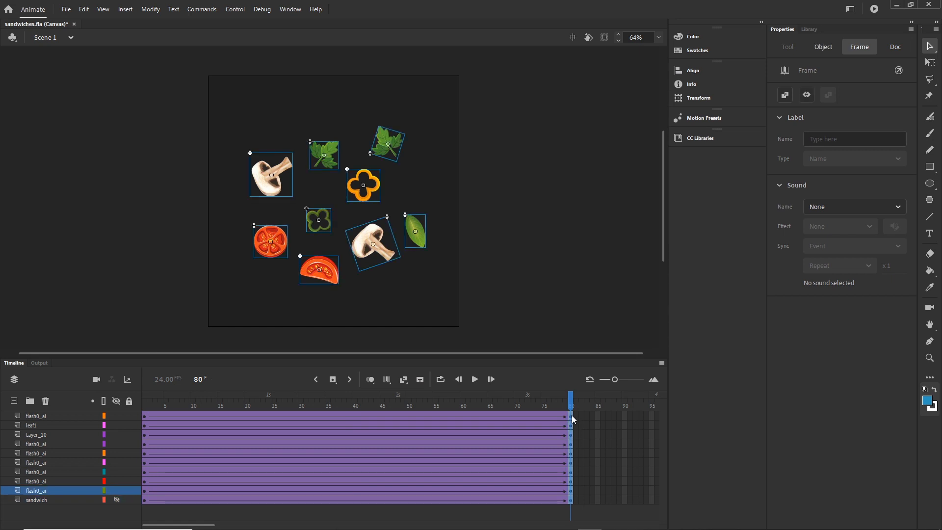
left_click_drag(572, 417, 465, 415)
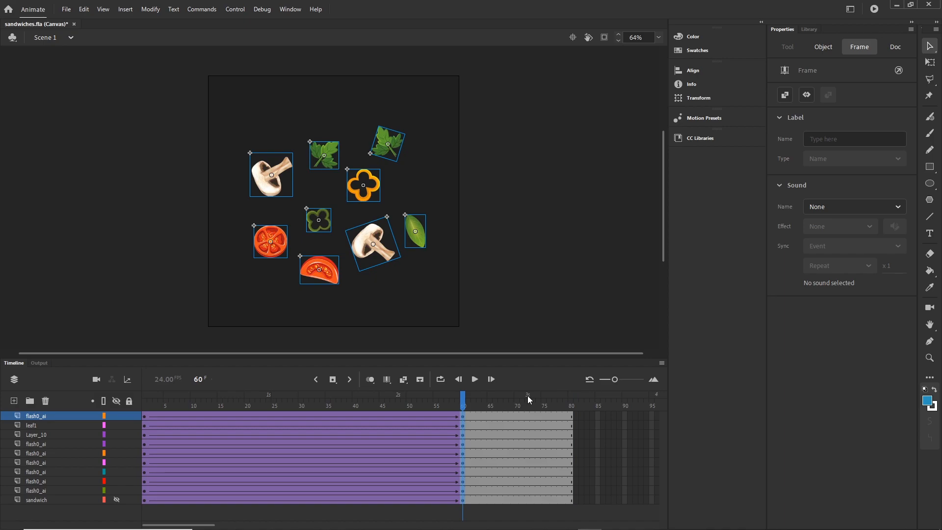
key("ctrl+Return")
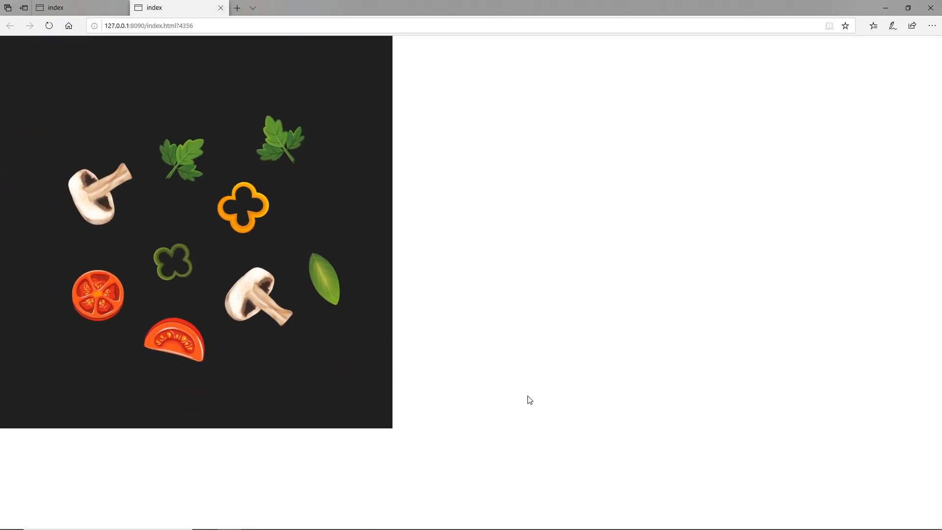
Close the browser preview and undo moving the end keyframes to frame 60
left_click(931, 8)
left_click(445, 292)
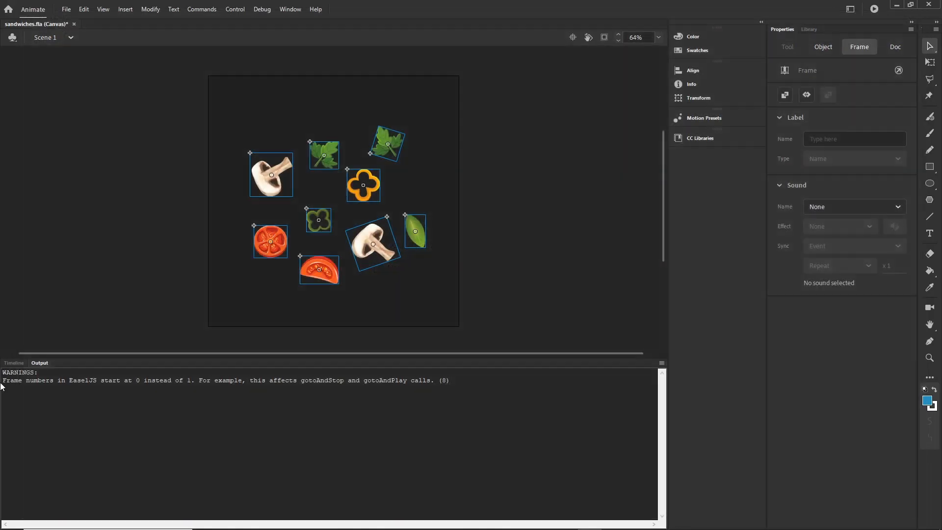
left_click(20, 363)
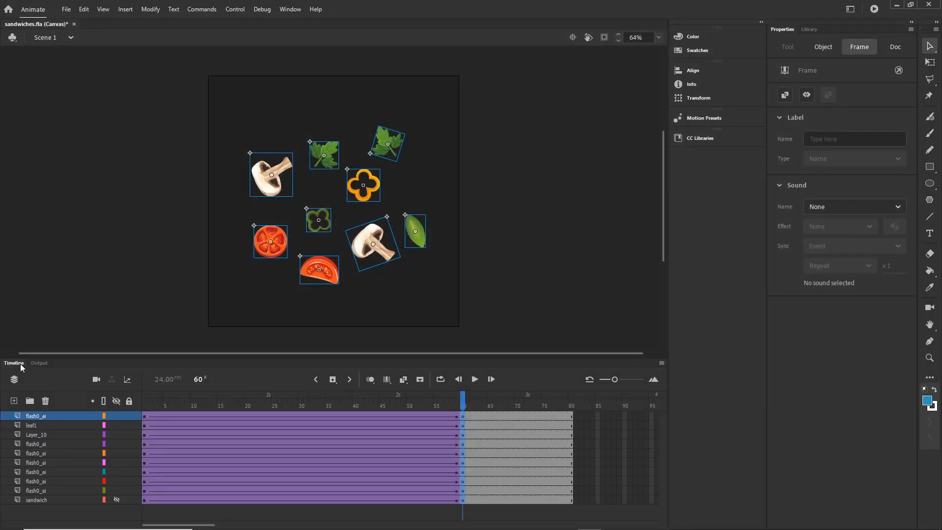
left_click(606, 442)
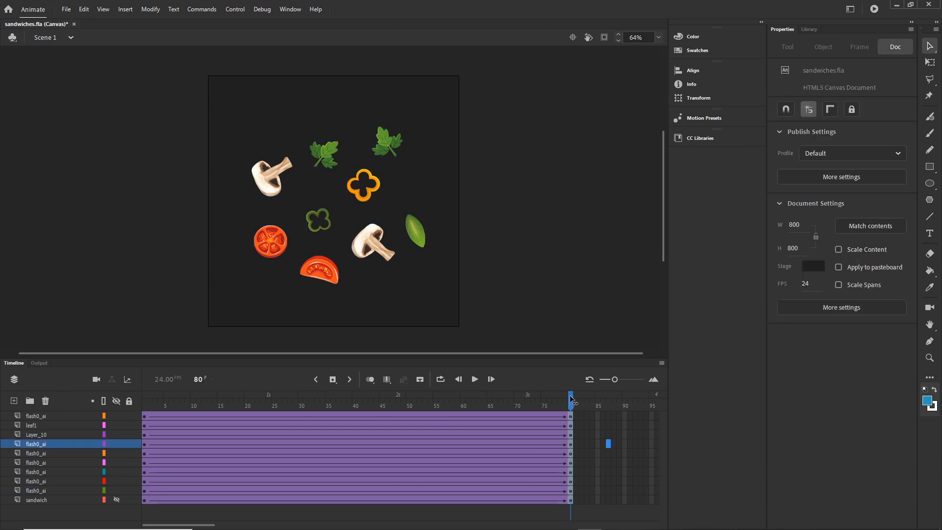
At frame 1, rotate the mushroom left of the stage and the parsley leaf above the stage with Free Transform
left_click_drag(571, 399, 134, 418)
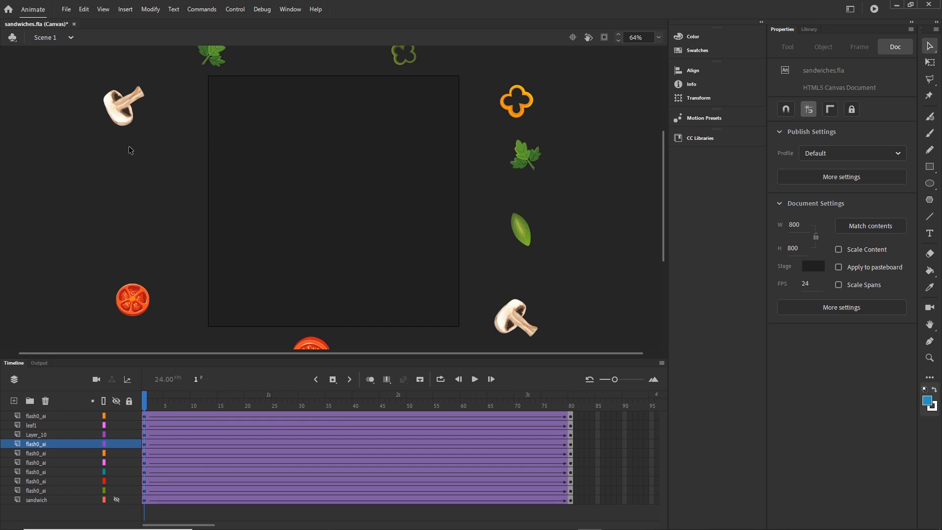
left_click(122, 112)
key("q")
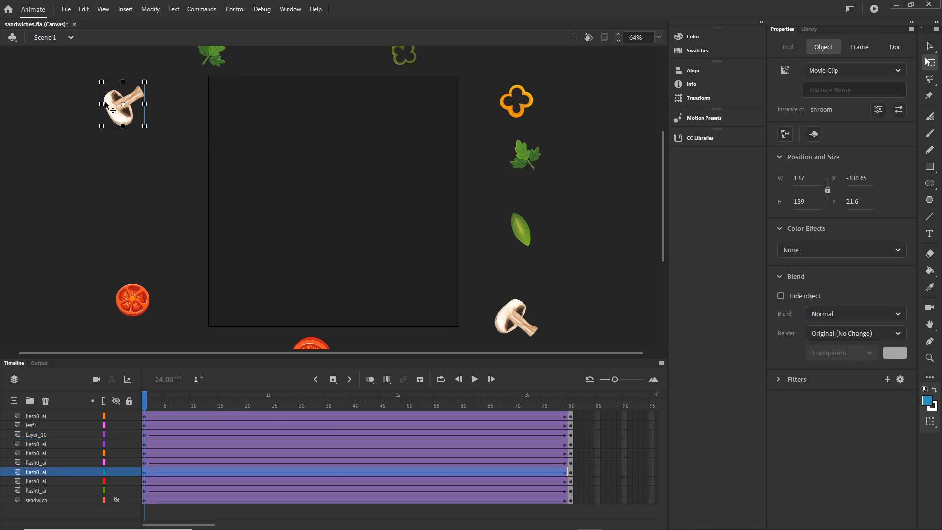
left_click(98, 64)
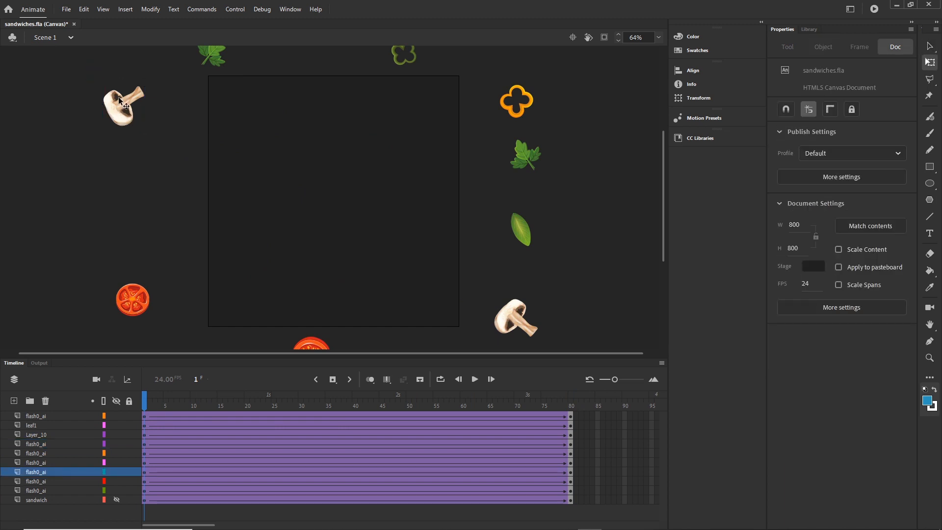
left_click(124, 106)
left_click_drag(149, 135, 100, 95)
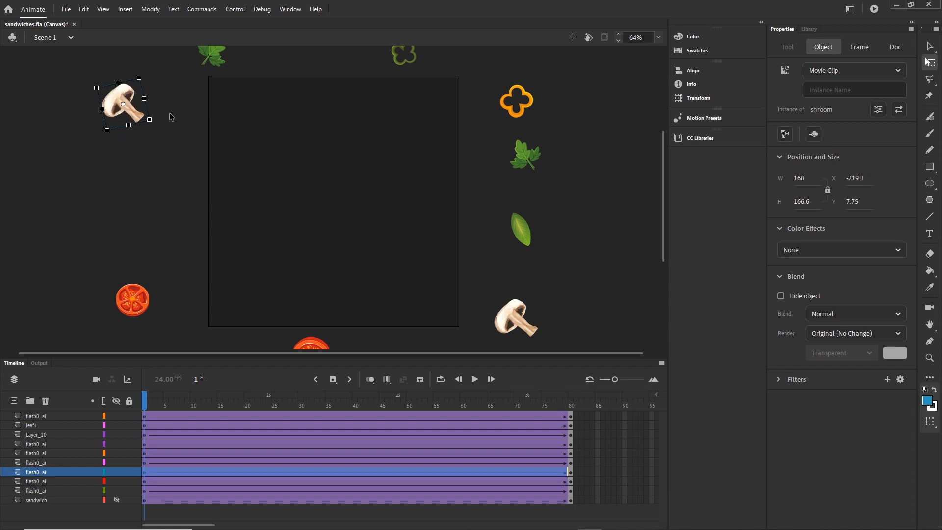
left_click(214, 63)
left_click_drag(232, 74, 256, 58)
Rotate the oval leaf and mushroom right of the stage and the half tomato slice below it at frame 1
left_click(520, 114)
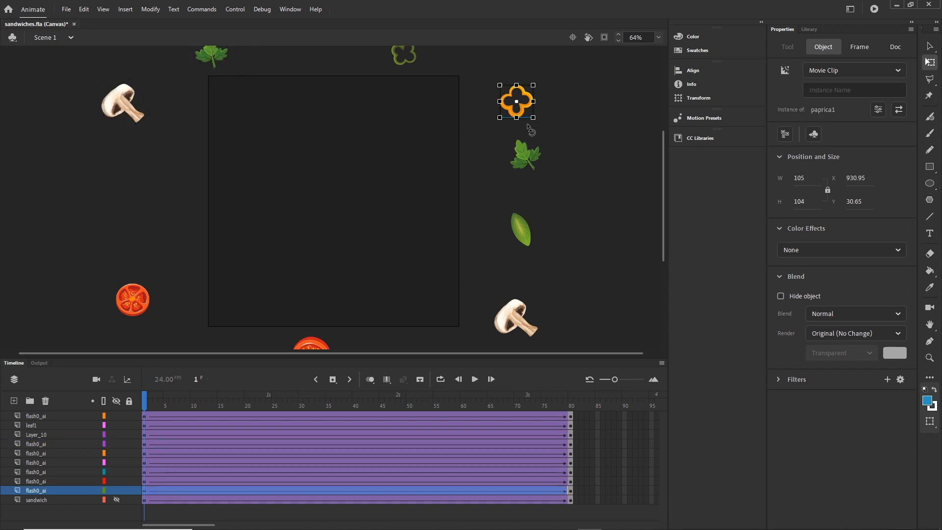
left_click(525, 236)
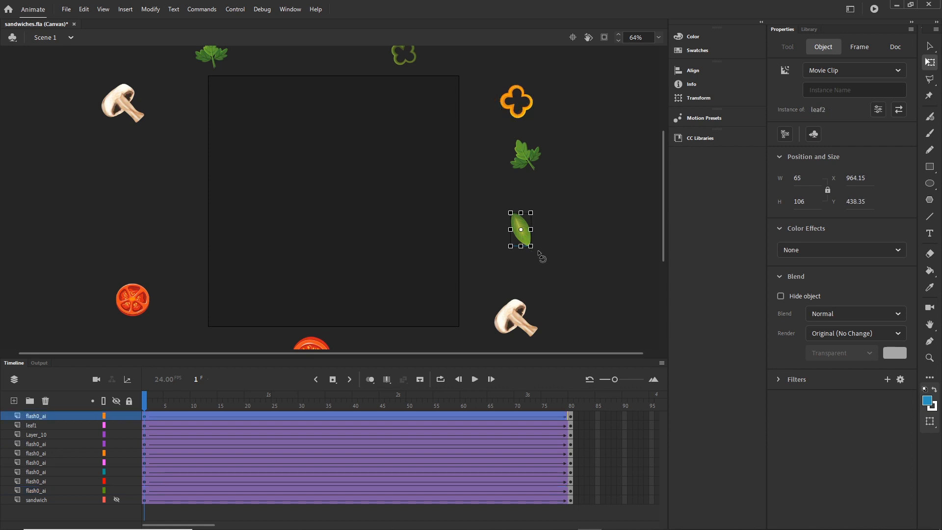
left_click_drag(538, 249, 564, 230)
left_click(518, 318)
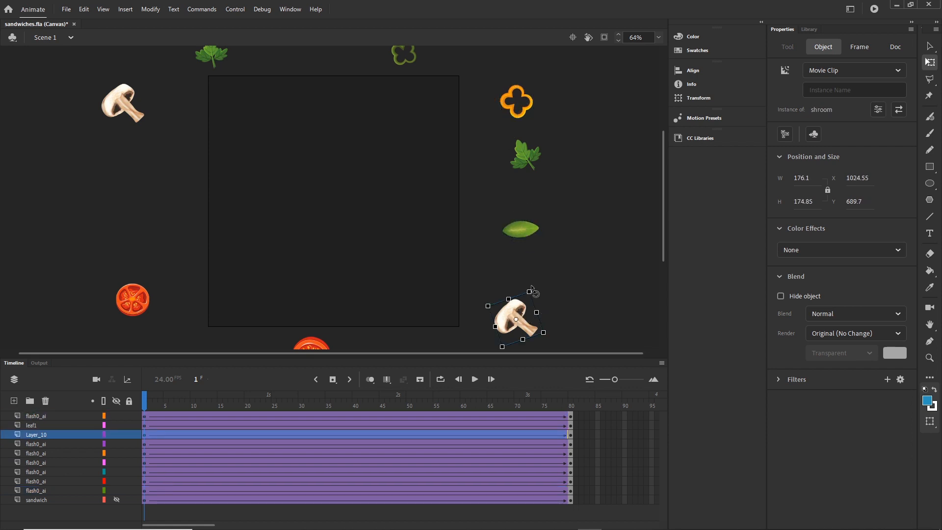
left_click_drag(532, 289, 485, 309)
left_click(322, 344)
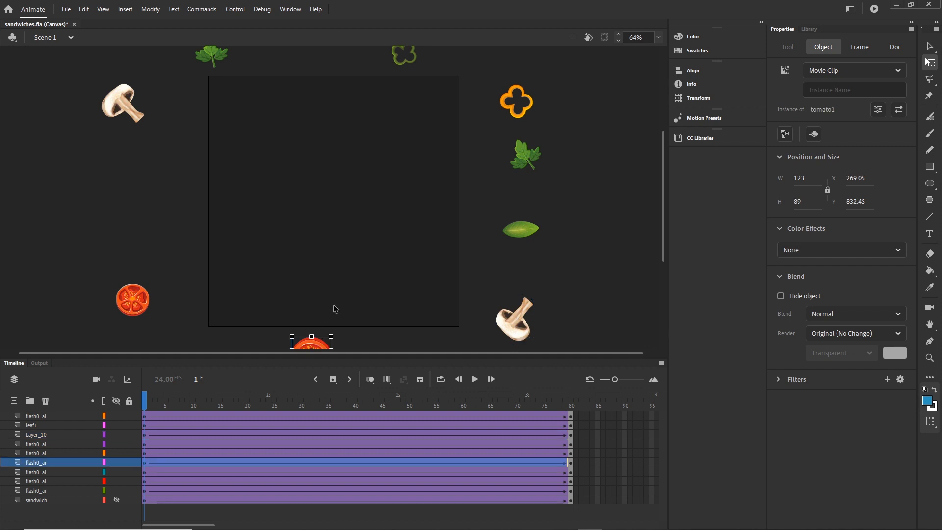
scroll(335, 308, "down", 4)
left_click_drag(343, 302, 315, 318)
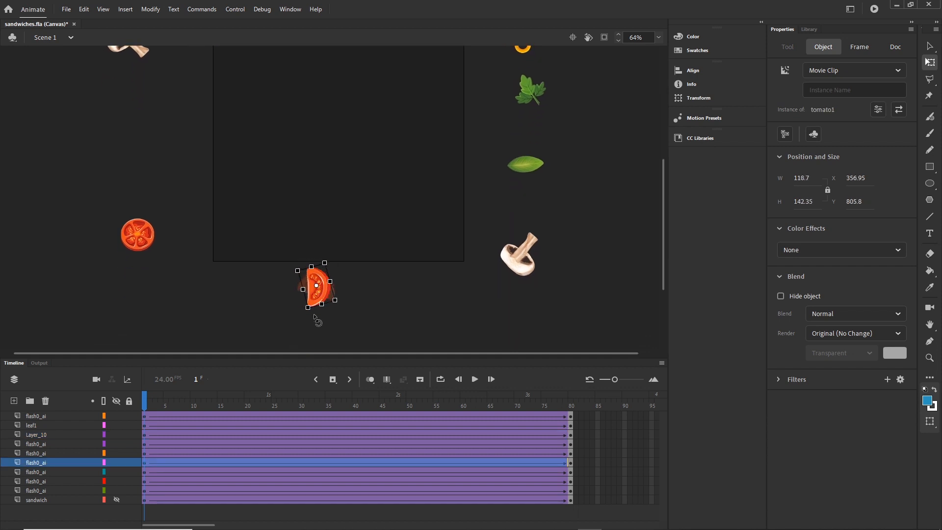
Test the movie in the browser, close the preview and scrub the timeline from frame 1 to frame 80
key("ctrl+Return")
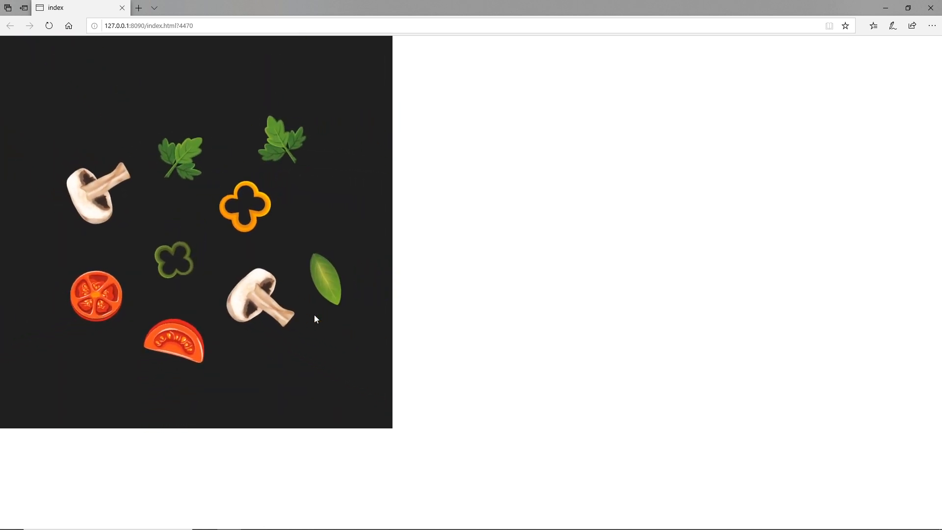
left_click(918, 11)
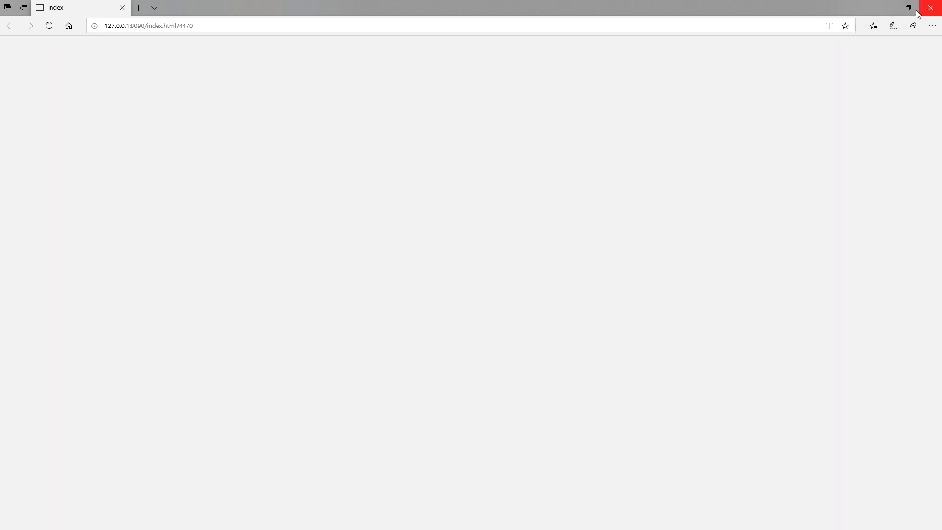
left_click(14, 363)
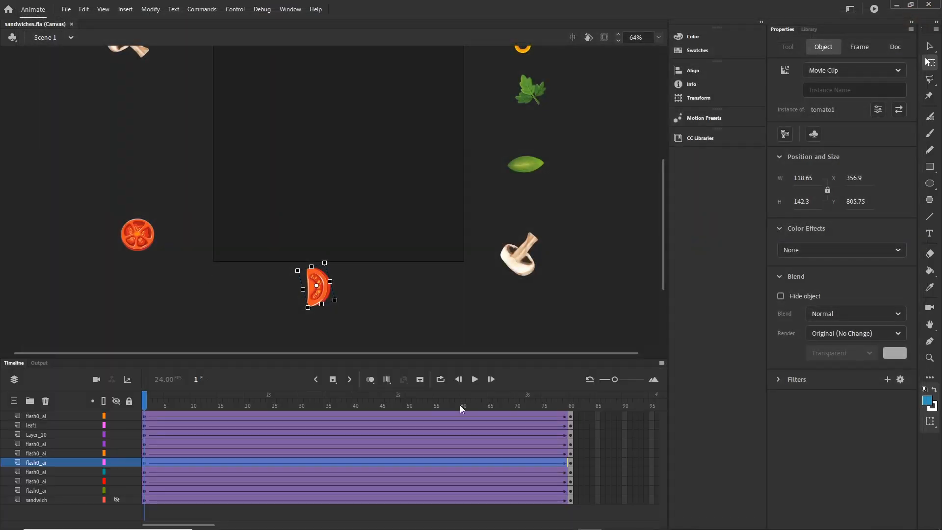
left_click(145, 400)
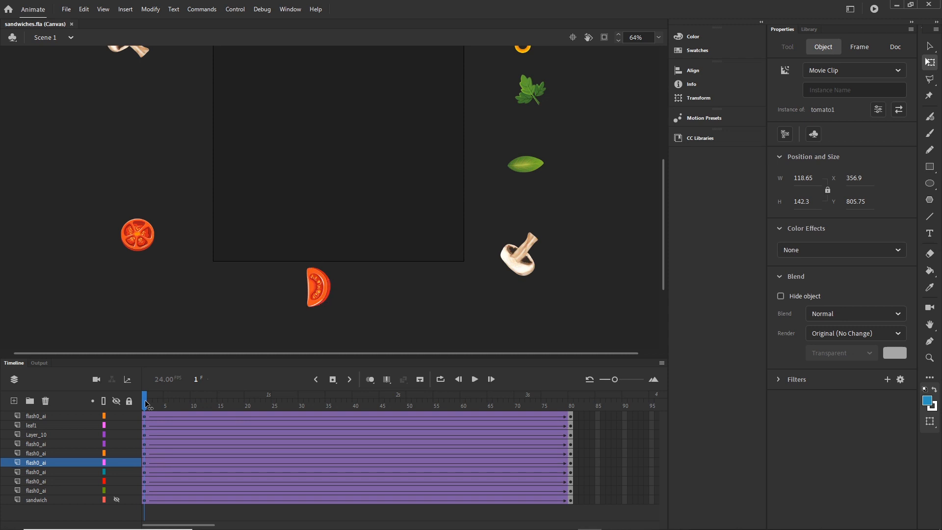
left_click_drag(149, 403, 575, 425)
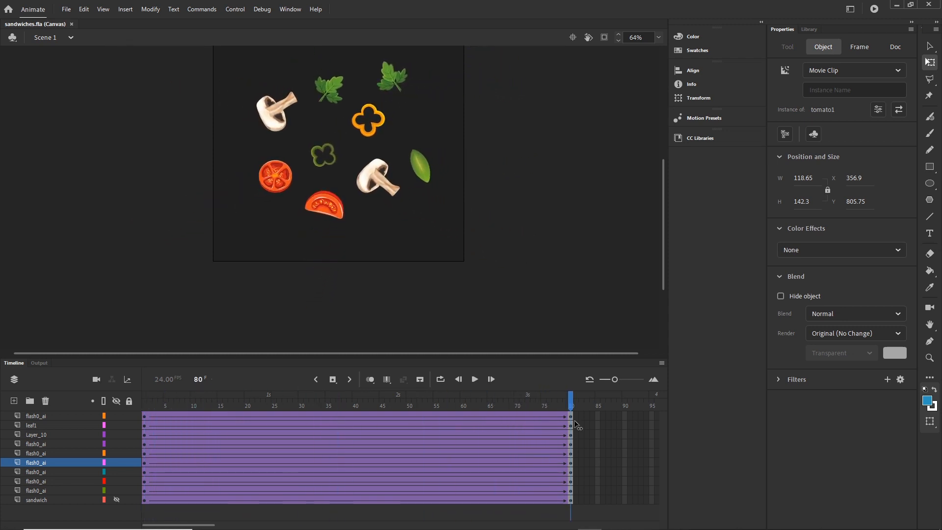
Insert keyframes at frame 160 on all layers and deselect the ingredients
left_click_drag(206, 527, 263, 526)
left_click_drag(263, 527, 267, 527)
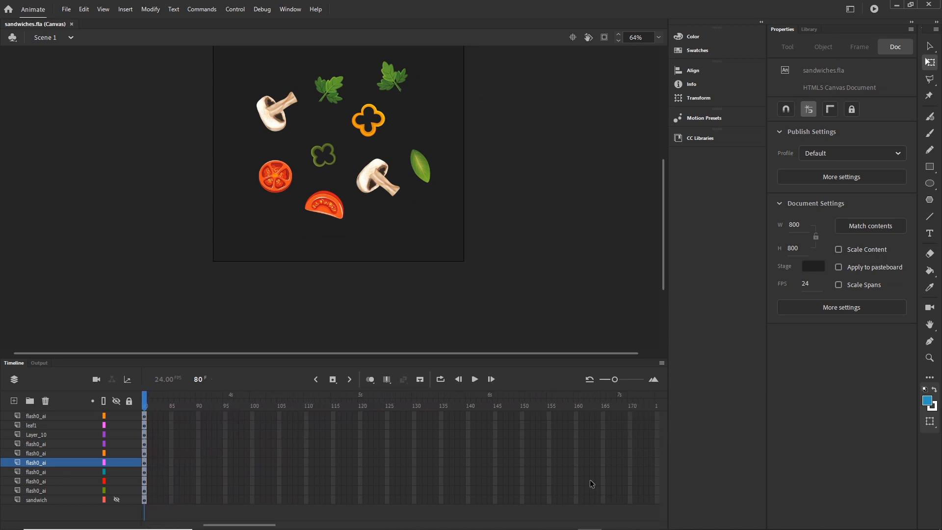
left_click(577, 500)
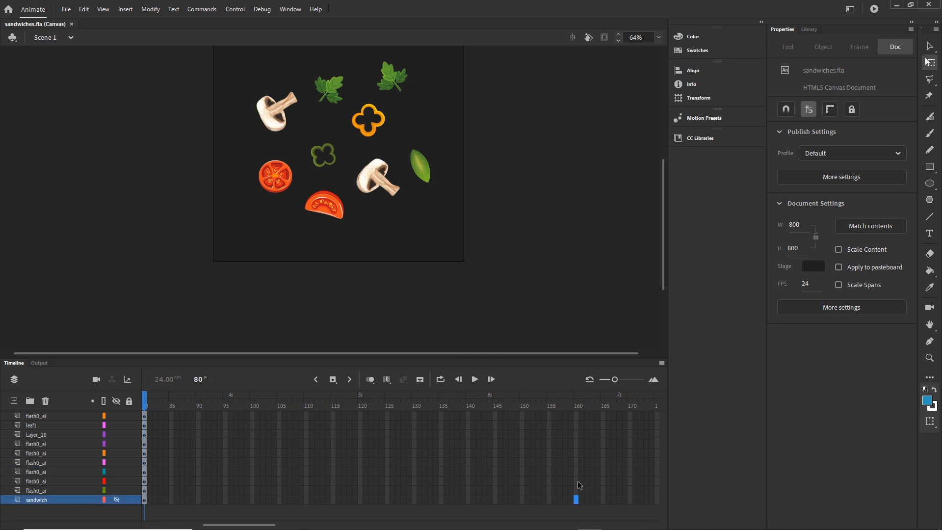
left_click(576, 415, "shift")
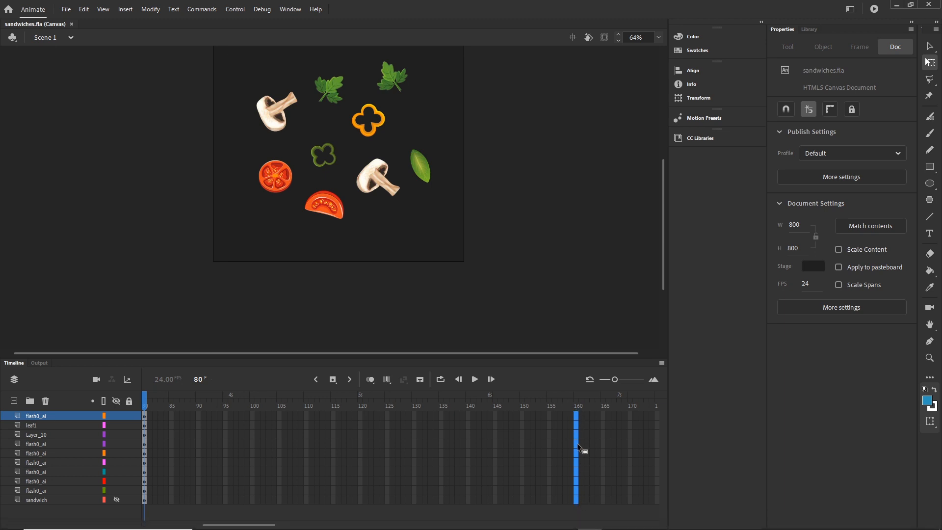
key("F6")
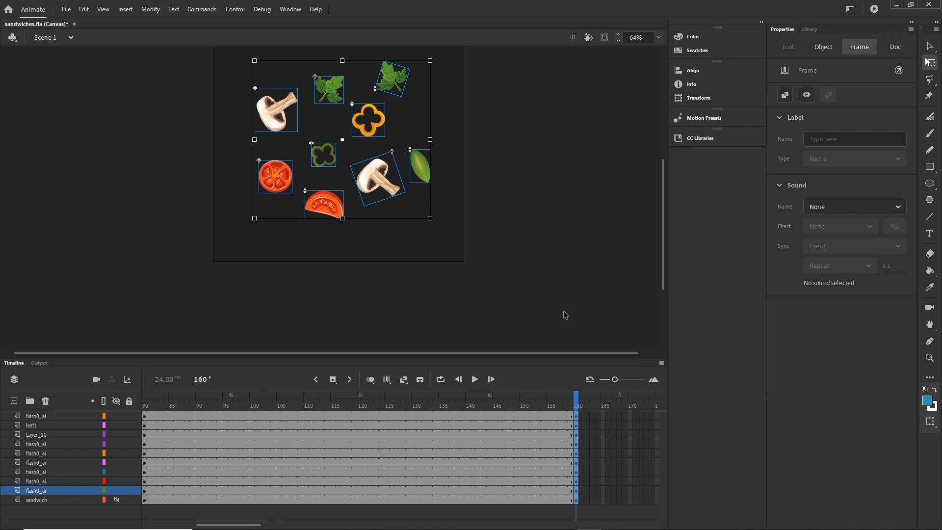
left_click(452, 268)
At frame 160, move the half tomato slice below the stage and the round tomato and upper mushroom off its left side
left_click(320, 203)
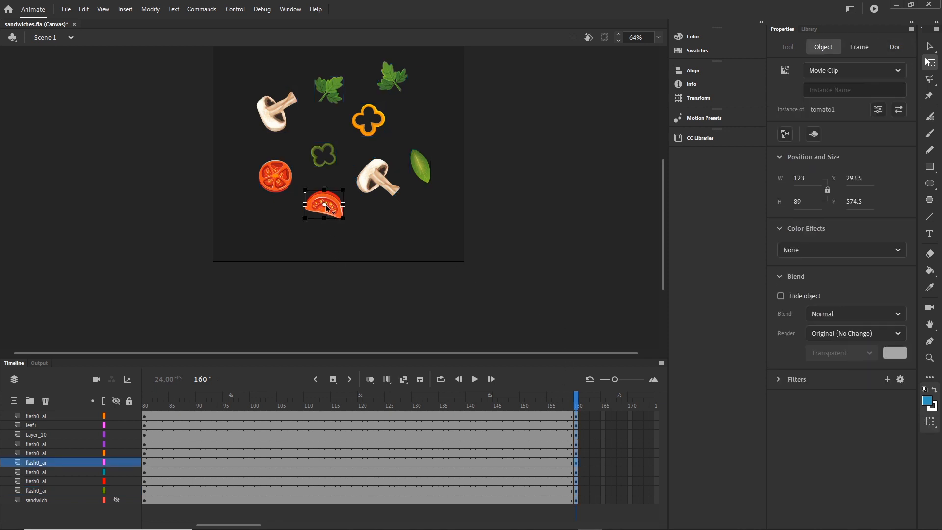
left_click_drag(322, 301, 334, 209)
left_click(931, 47)
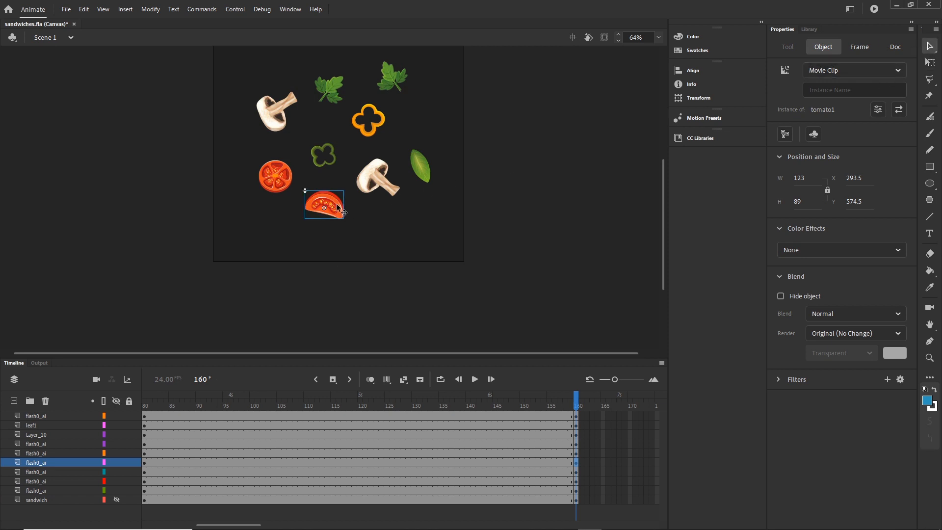
left_click_drag(326, 206, 316, 305)
left_click_drag(284, 180, 174, 252)
left_click_drag(274, 117, 155, 118)
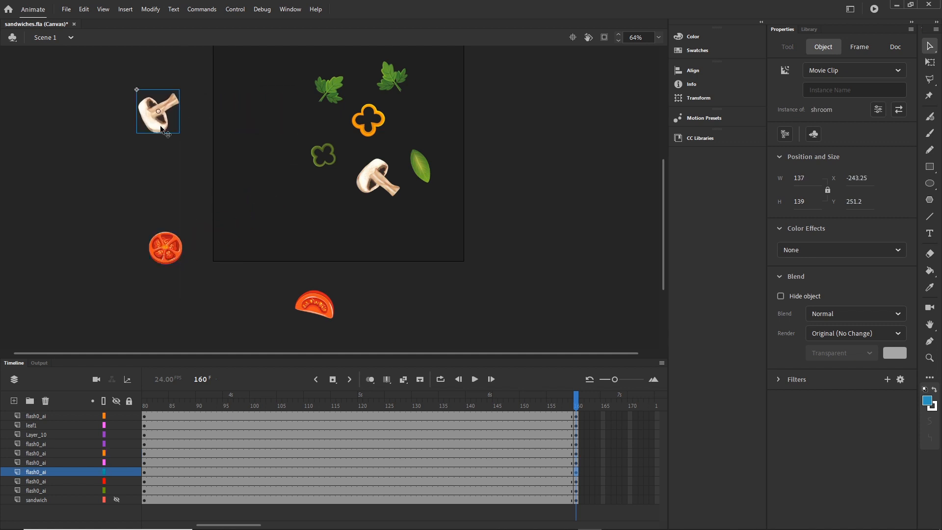
Move the remaining mushroom below the stage's lower-right corner and the oval leaf off its right side at frame 160
left_click(365, 188)
left_click_drag(365, 188, 433, 328)
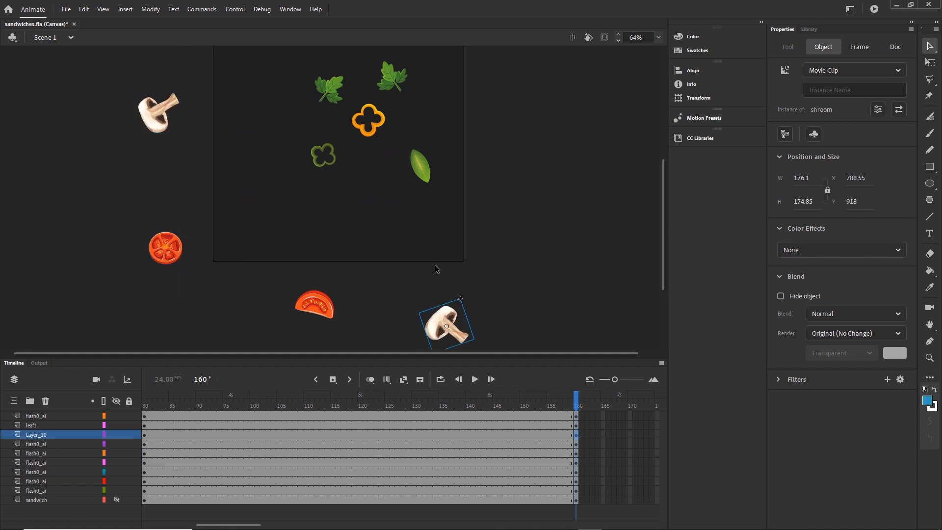
left_click(425, 175)
left_click_drag(425, 175, 532, 198)
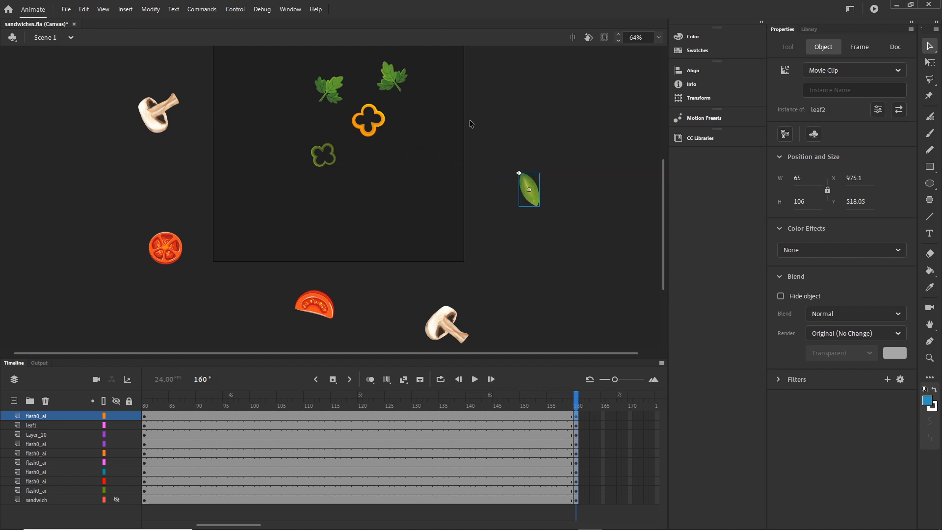
At frame 160, move both parsley leaves and the green pepper ring above the stage and the orange pepper ring off its right side
left_click_drag(468, 111, 468, 199)
left_click_drag(397, 170, 498, 93)
left_click(377, 213)
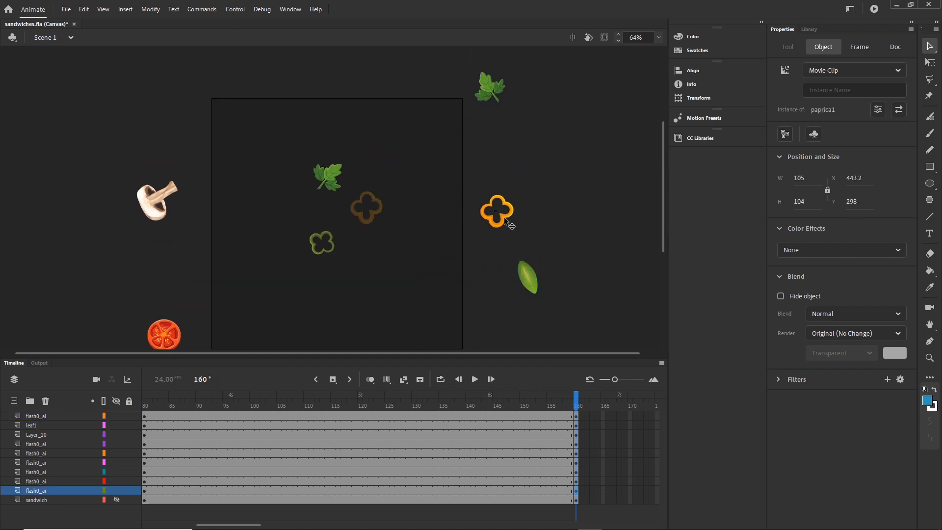
left_click_drag(505, 218, 507, 219)
left_click_drag(332, 180, 281, 74)
left_click(317, 240)
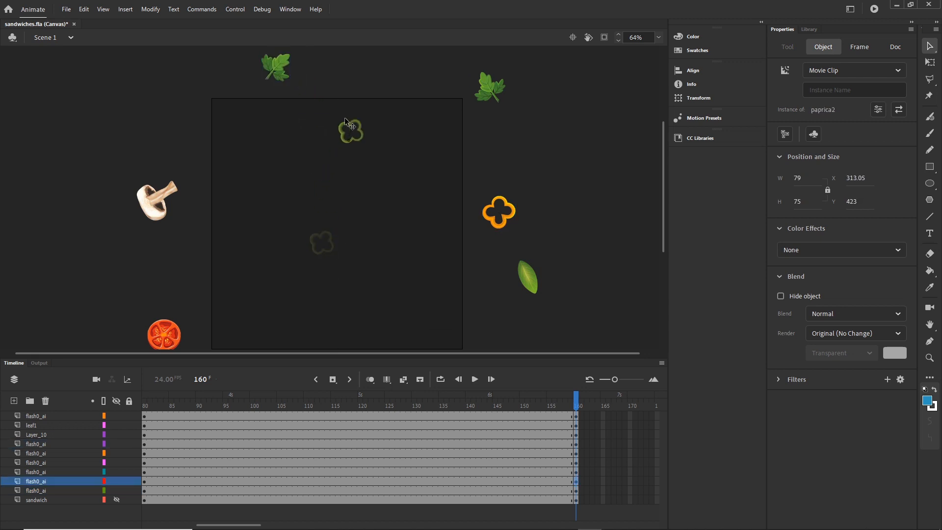
left_click_drag(345, 117, 363, 60)
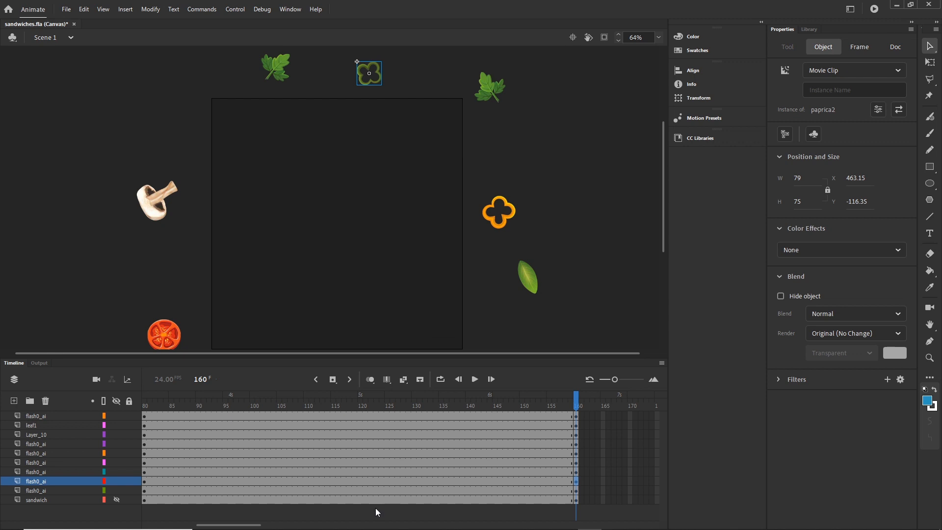
Create classic tweens on all layers between the keyframes at frames 80 and 160
left_click(355, 499)
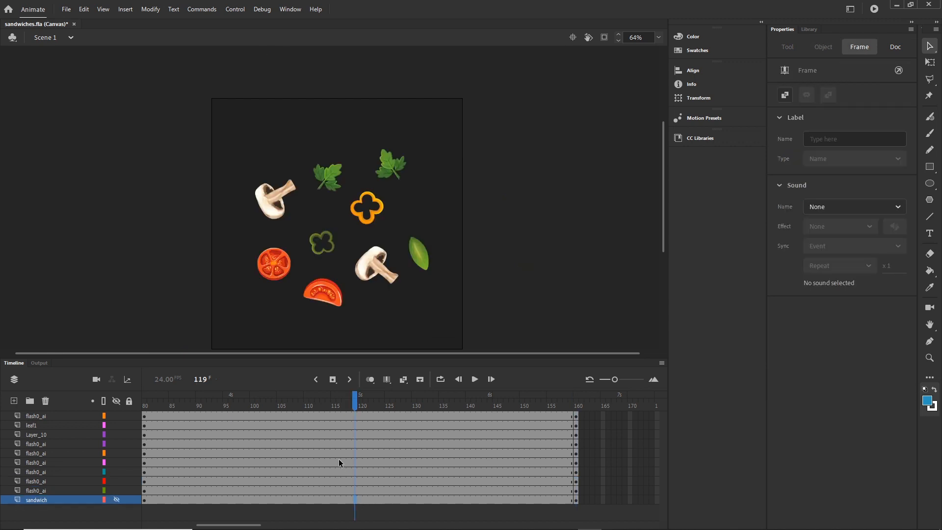
left_click(334, 417, "shift")
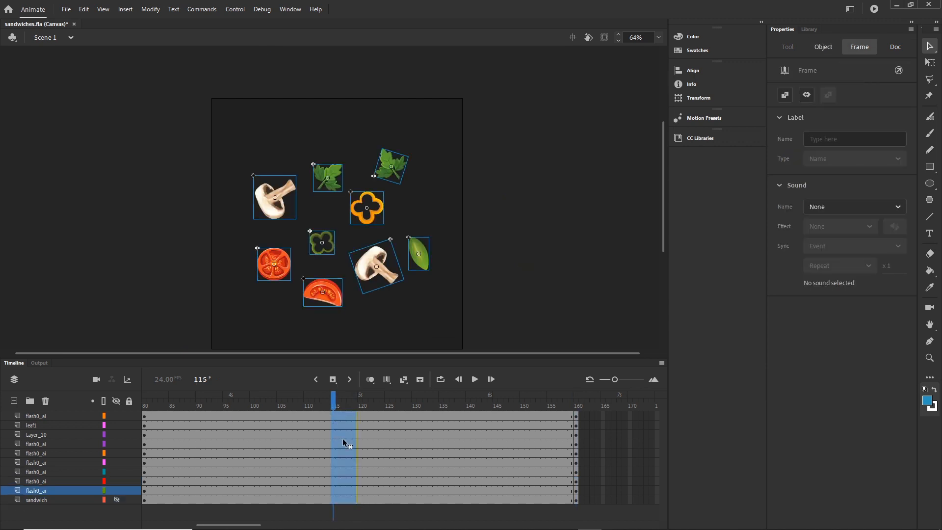
right_click(344, 437)
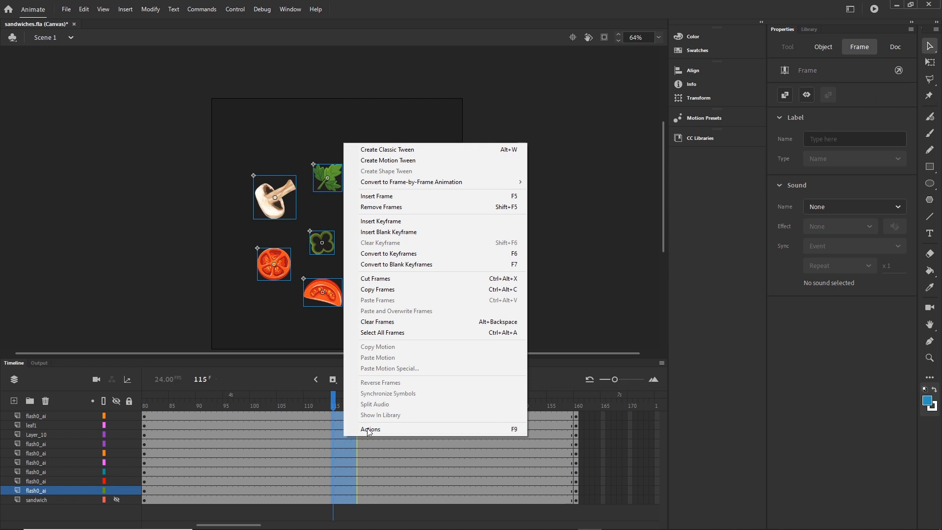
left_click(396, 150)
Apply a Quart Ease-In effect to the tweens starting at frame 80 on all layers
left_click_drag(334, 398, 532, 424)
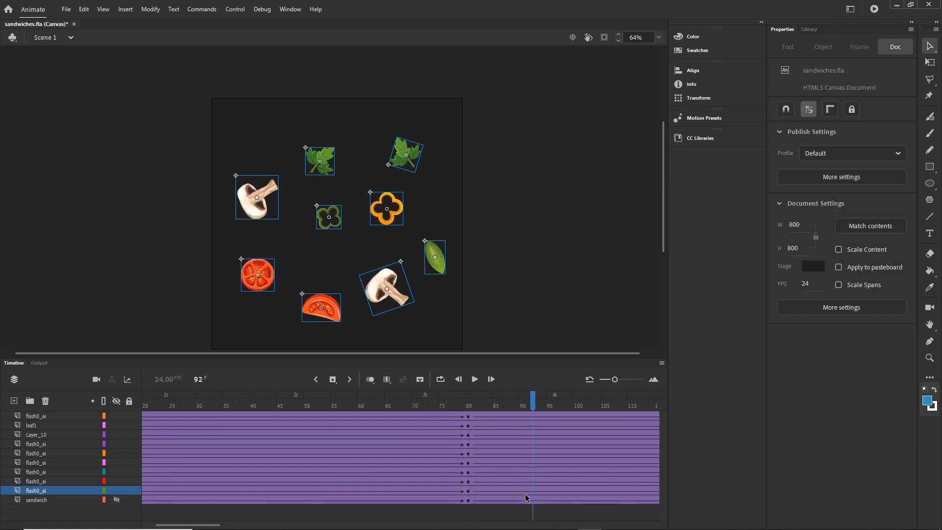
left_click(468, 501)
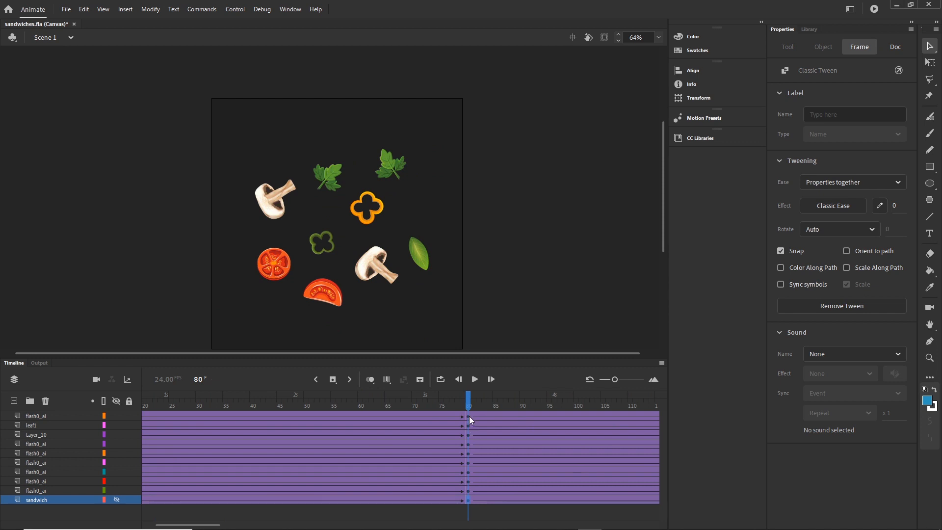
key("ctrl+a")
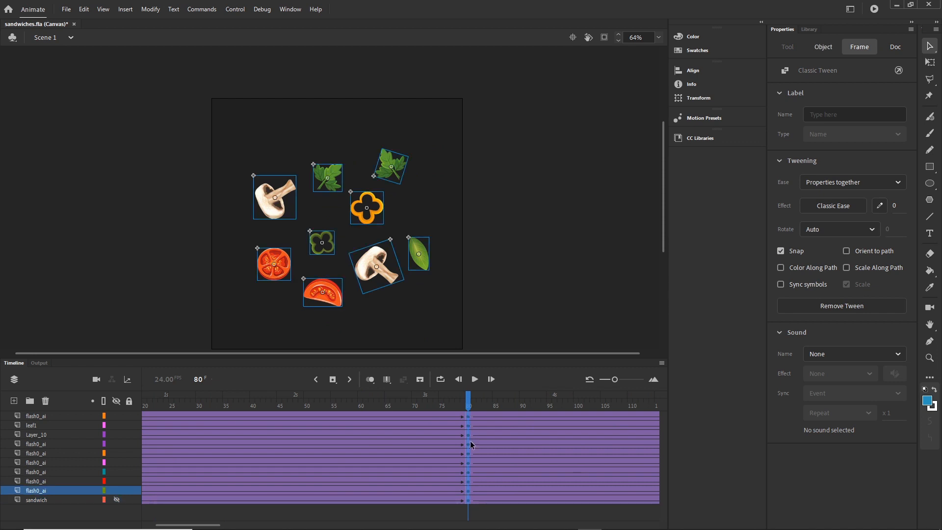
left_click(848, 206)
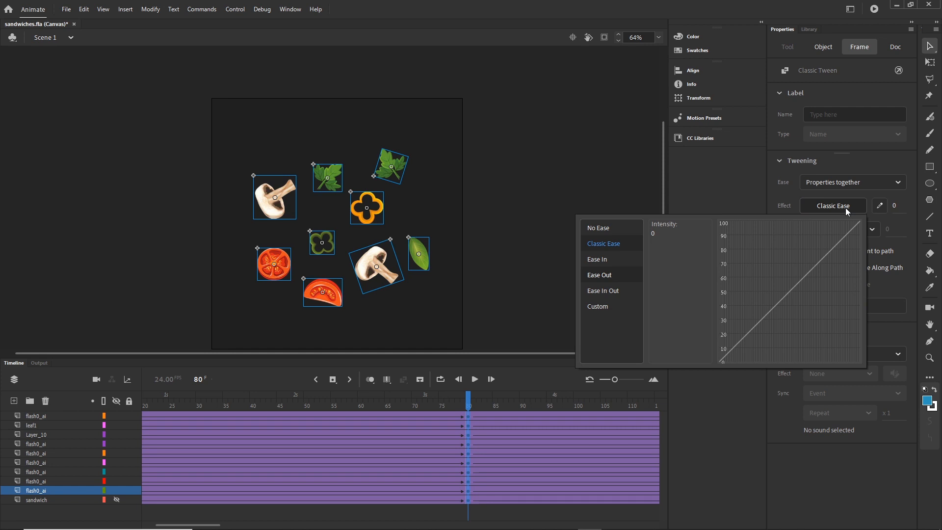
left_click(601, 263)
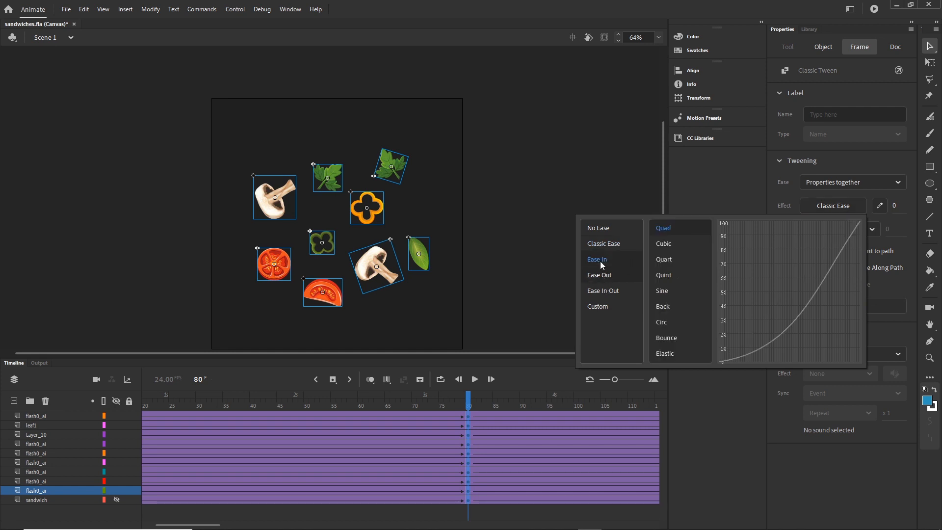
left_click(664, 277)
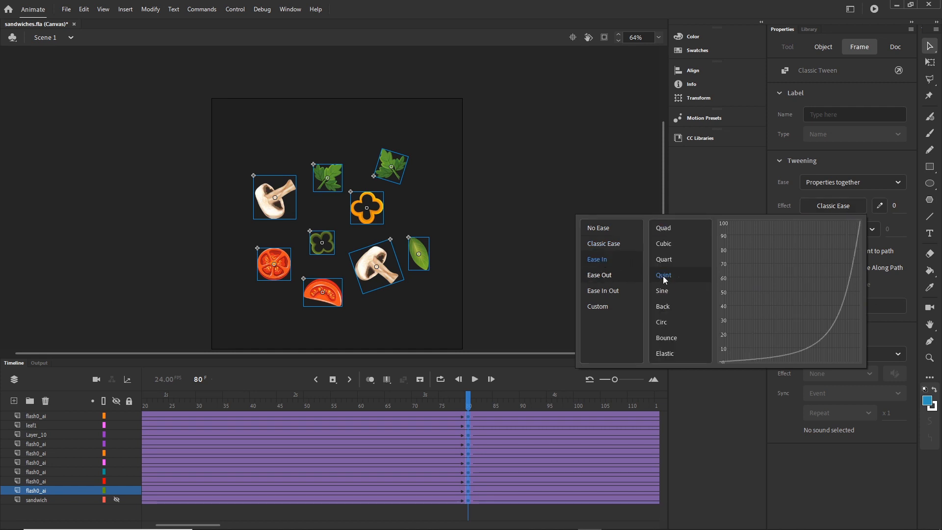
left_click(665, 265)
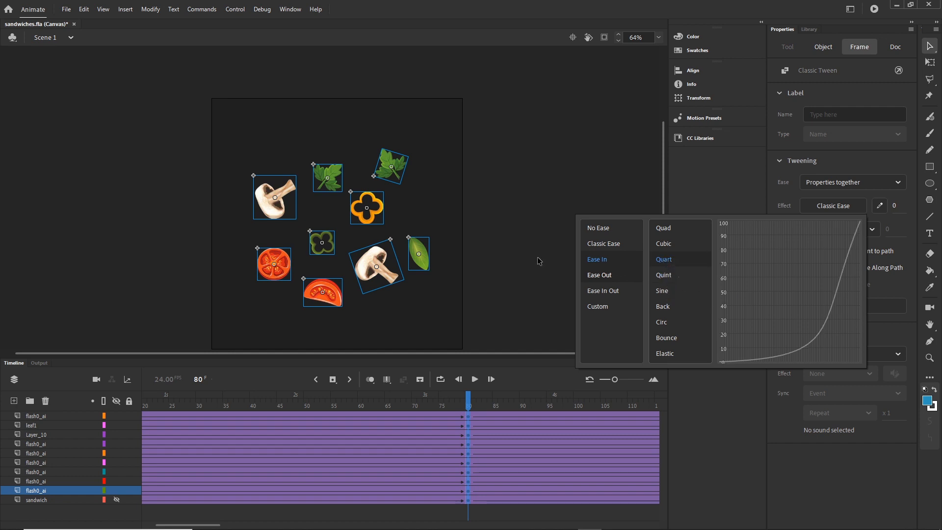
double_click(665, 260)
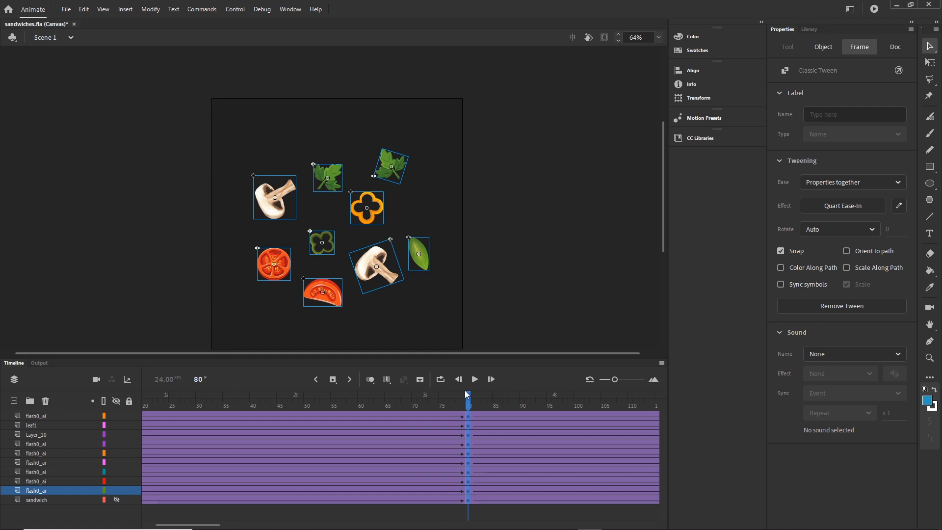
Save the document, test the eased exit animation in the browser, and return to the timeline
key("ctrl+s")
key("ctrl+Return")
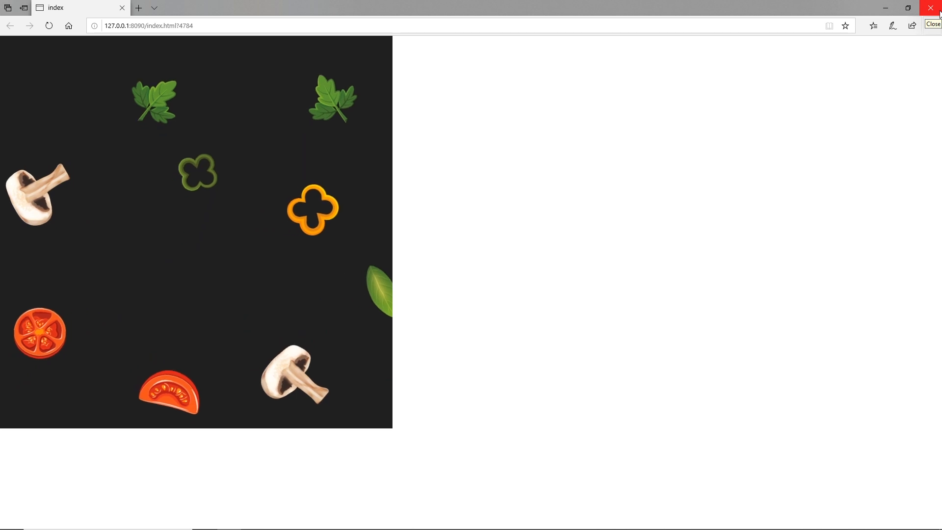
left_click(939, 14)
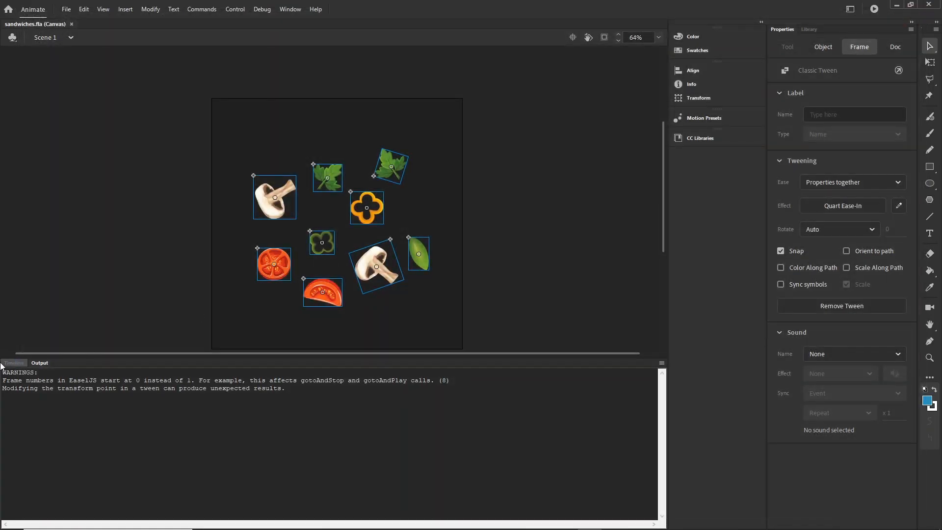
left_click(9, 364)
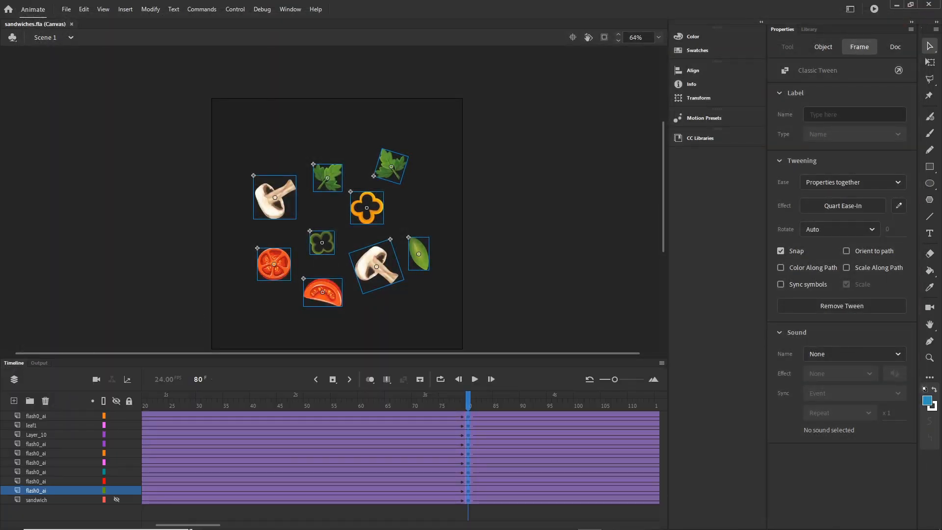
Move the closing keyframes of all layers from frame 160 to frame 120
left_click_drag(190, 529, 228, 529)
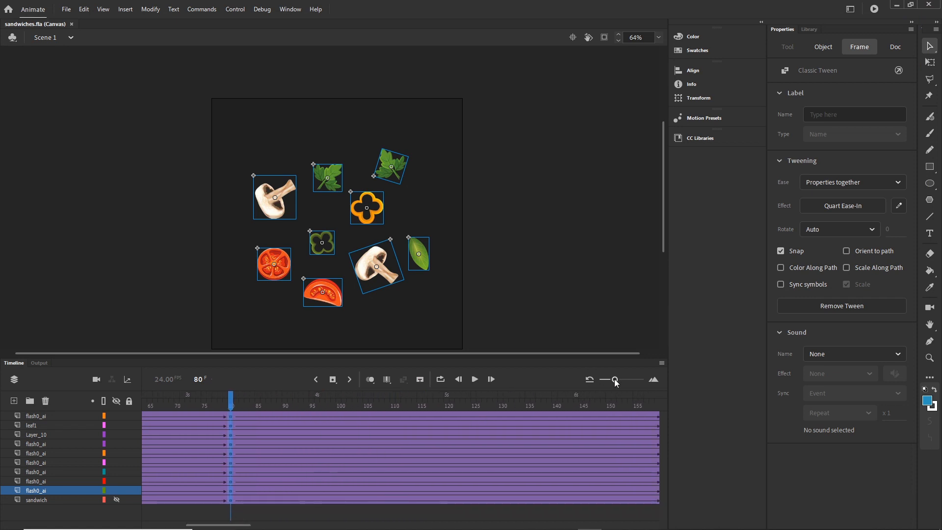
left_click_drag(616, 383, 611, 383)
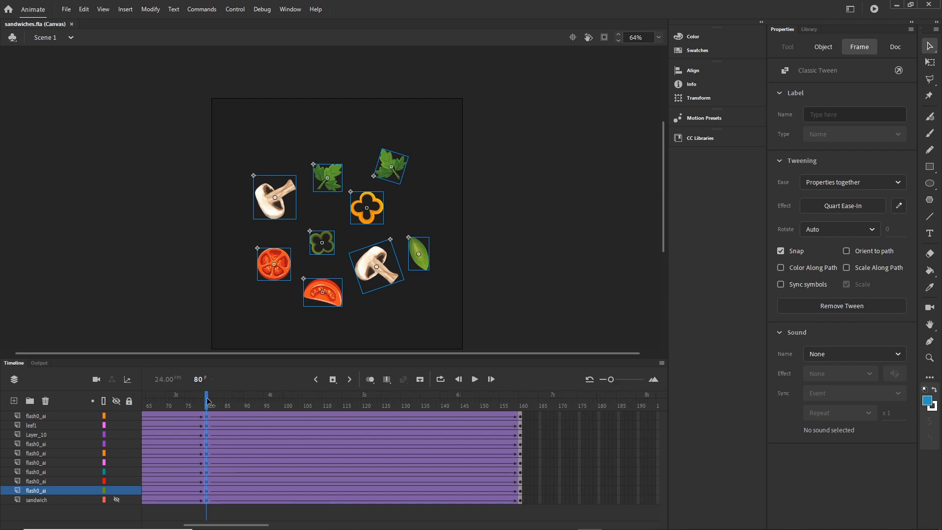
left_click_drag(206, 403, 187, 403)
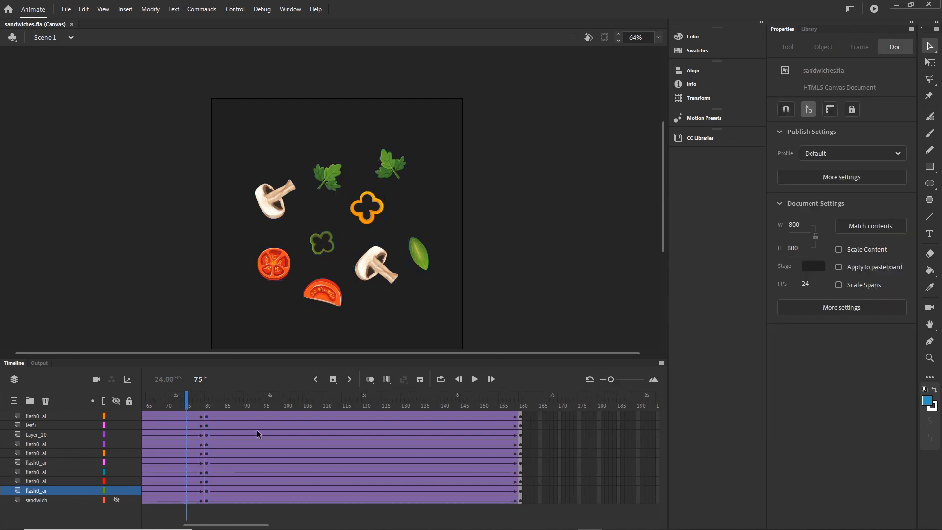
left_click(520, 500)
left_click(520, 417, "shift")
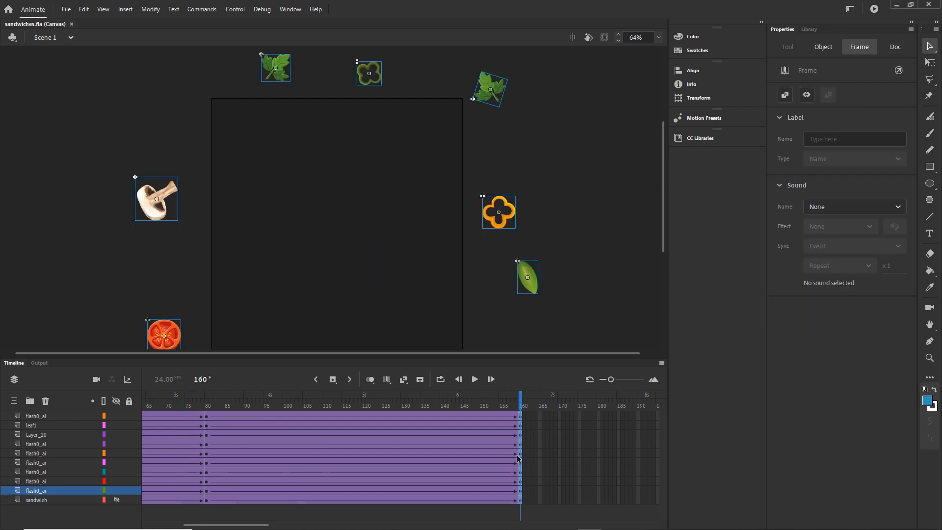
left_click_drag(520, 417, 364, 419)
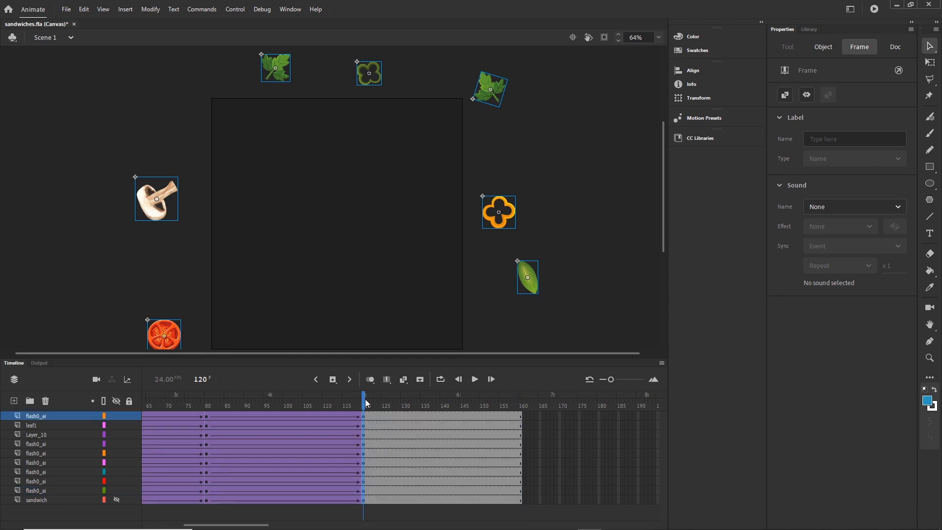
Remove the leftover frames after frame 120 from all layers
left_click_drag(365, 403, 462, 408)
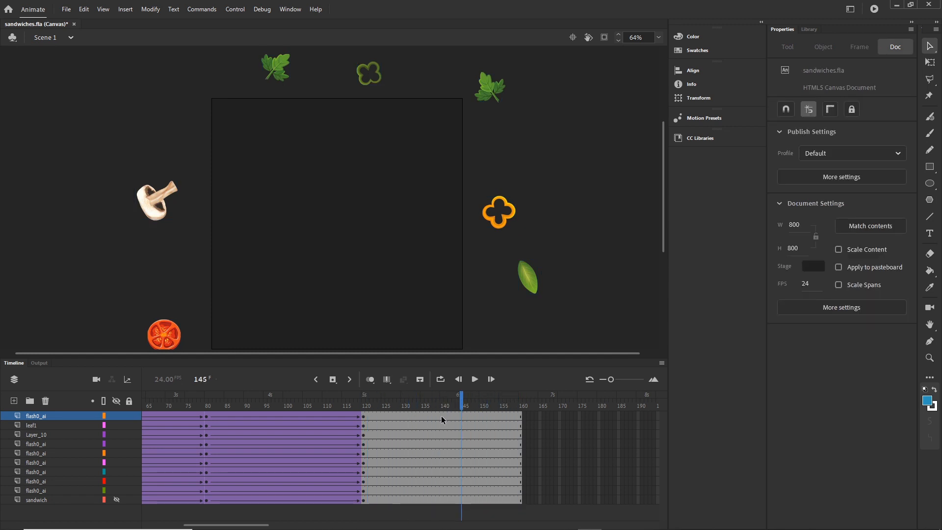
left_click(366, 416)
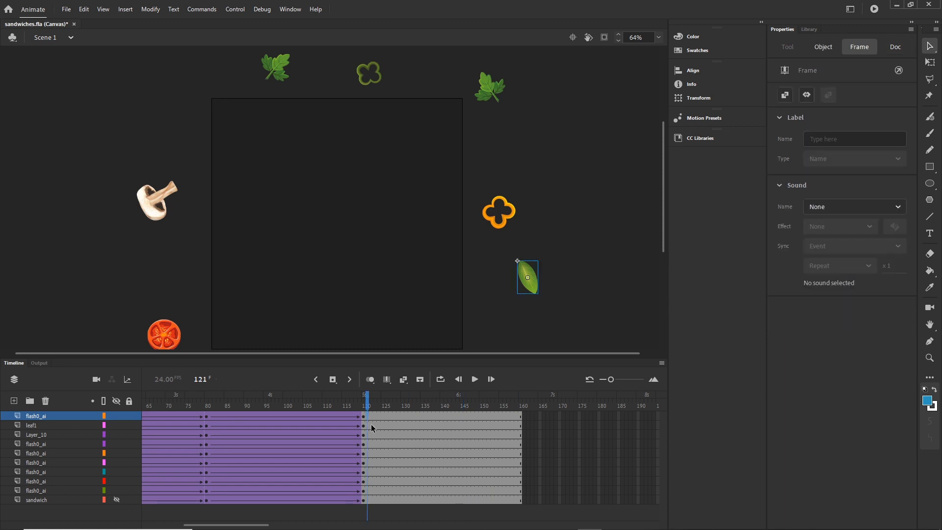
left_click(537, 501, "shift")
right_click(404, 439)
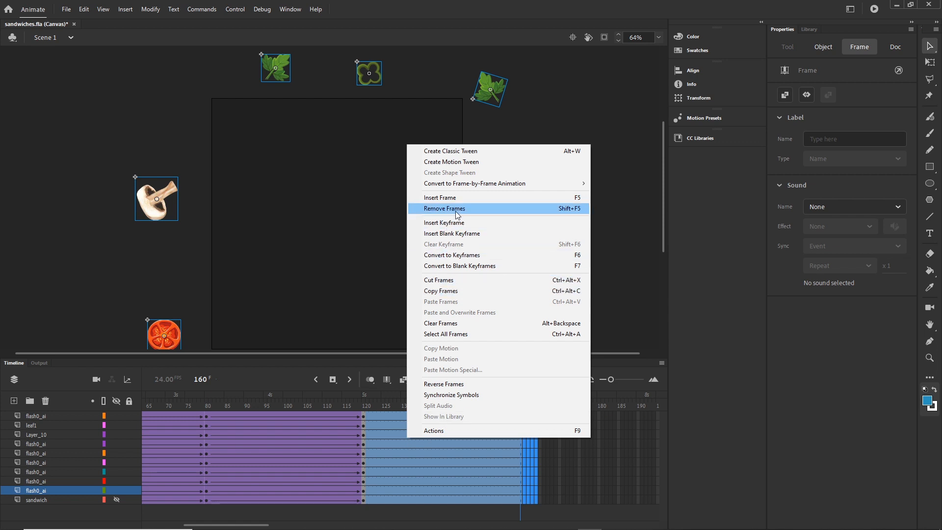
left_click(571, 210)
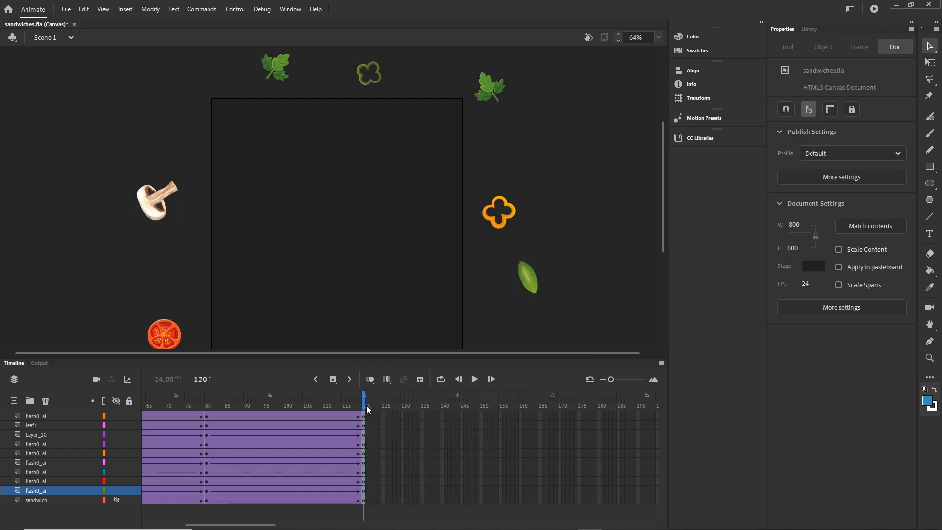
Save the shortened 120-frame animation, test it in the browser, and return to the timeline
key("ctrl+s")
key("ctrl+Return")
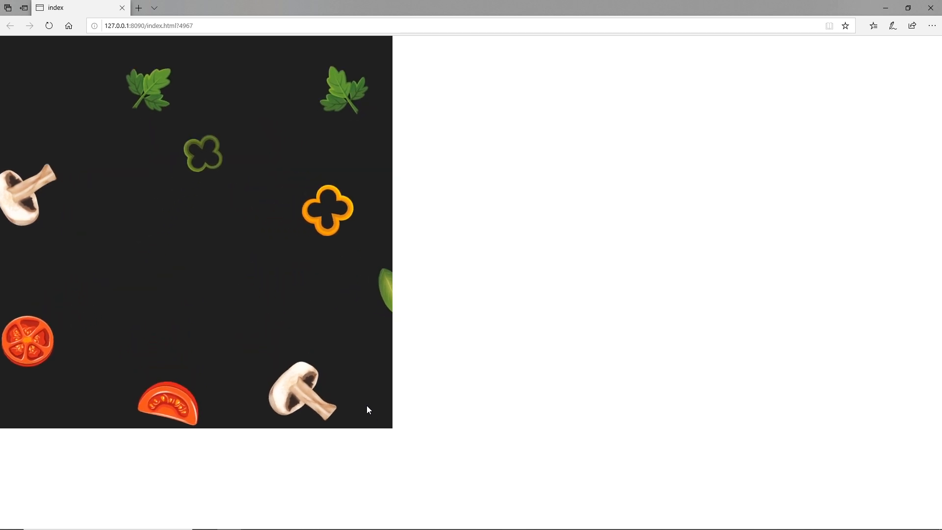
left_click(931, 8)
left_click(14, 363)
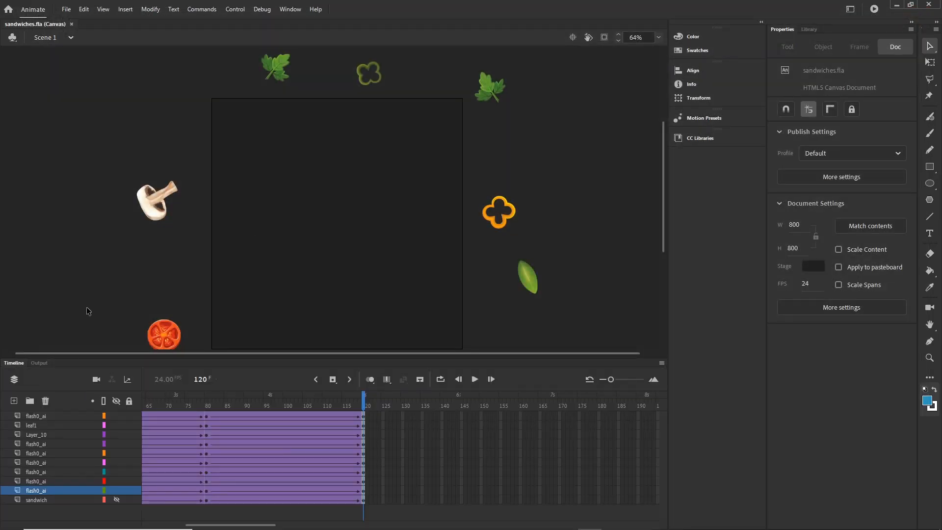
Return to frame 1 and make the hidden sandwich layer visible
left_click_drag(357, 396, 3, 397)
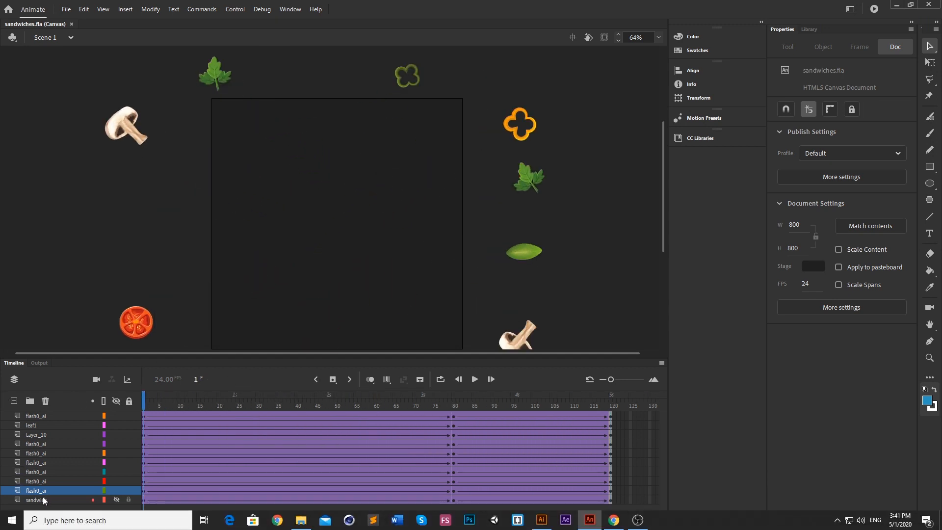
left_click(85, 499)
left_click(117, 500)
At frame 120, move the sandwich to about X 146, Y 384 and scrub back to preview its motion
key("shift+period")
left_click(378, 247)
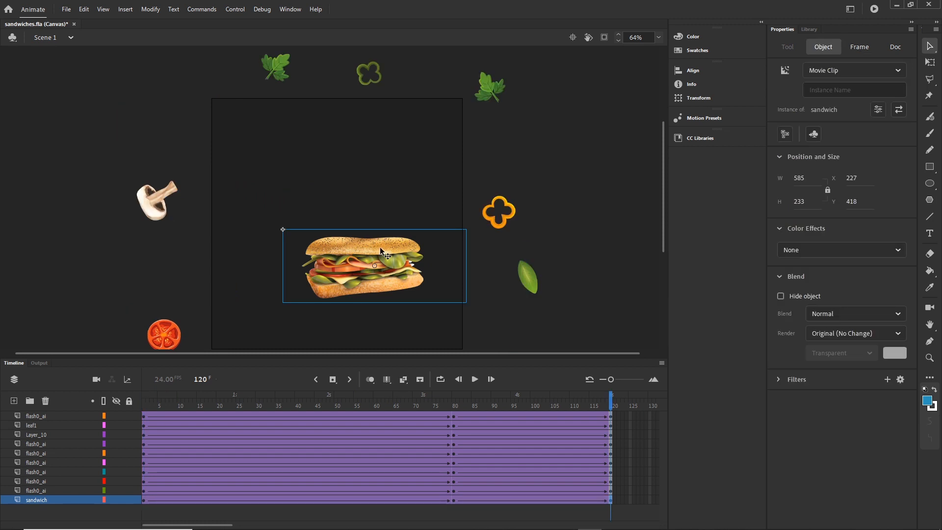
left_click_drag(380, 246, 347, 239)
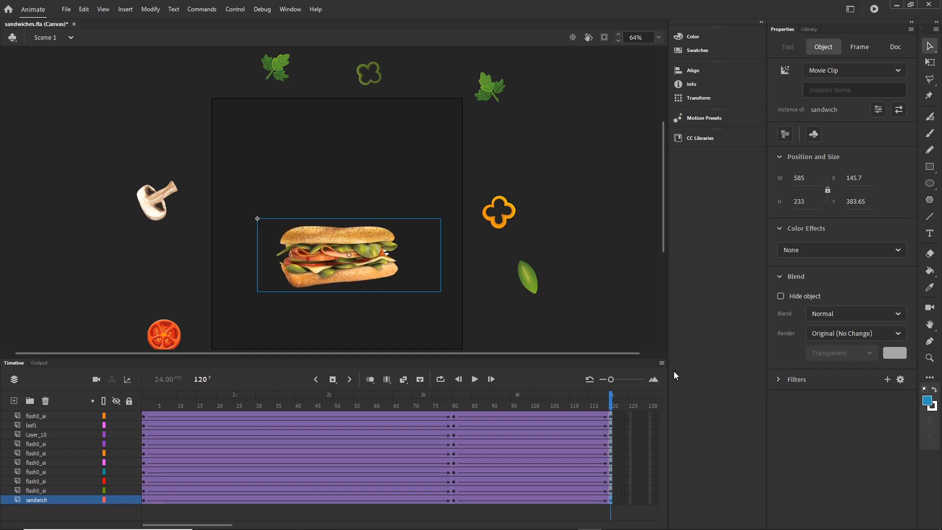
scroll(602, 340, "down", 5)
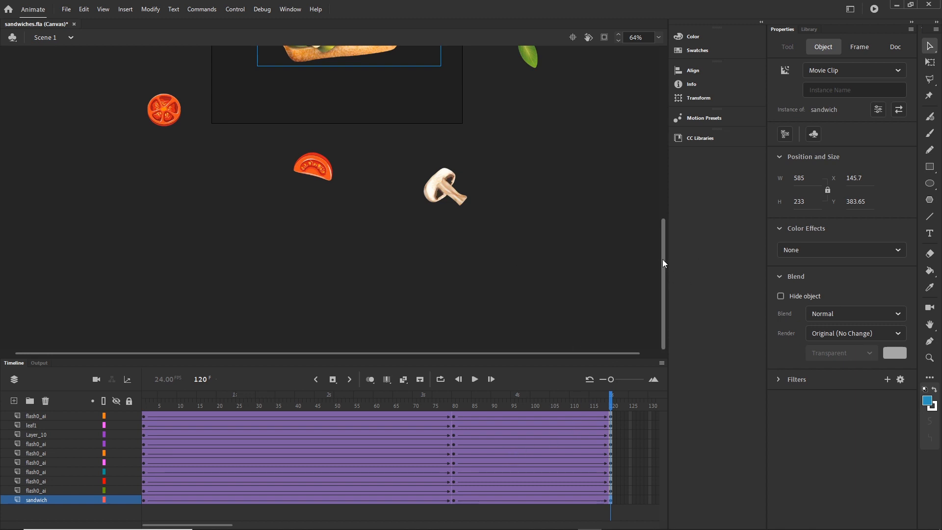
left_click_drag(662, 259, 665, 214)
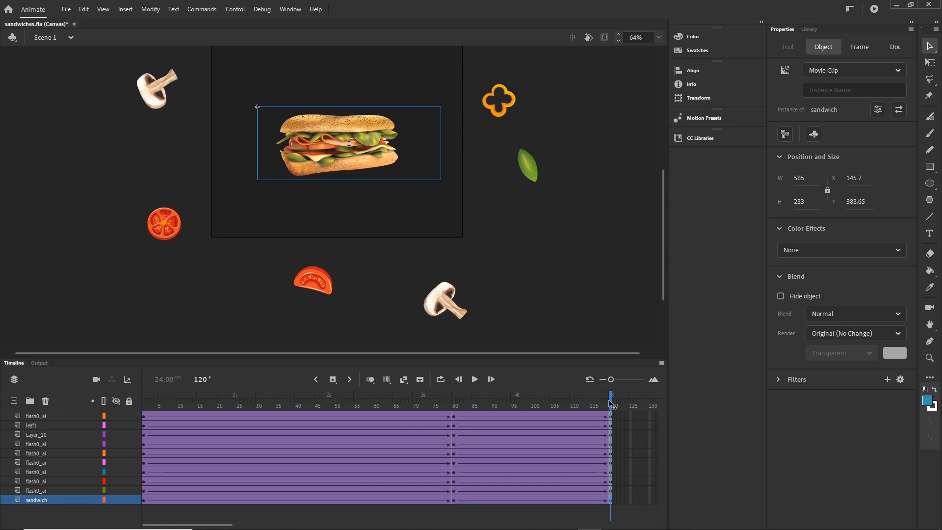
left_click_drag(609, 401, 581, 444)
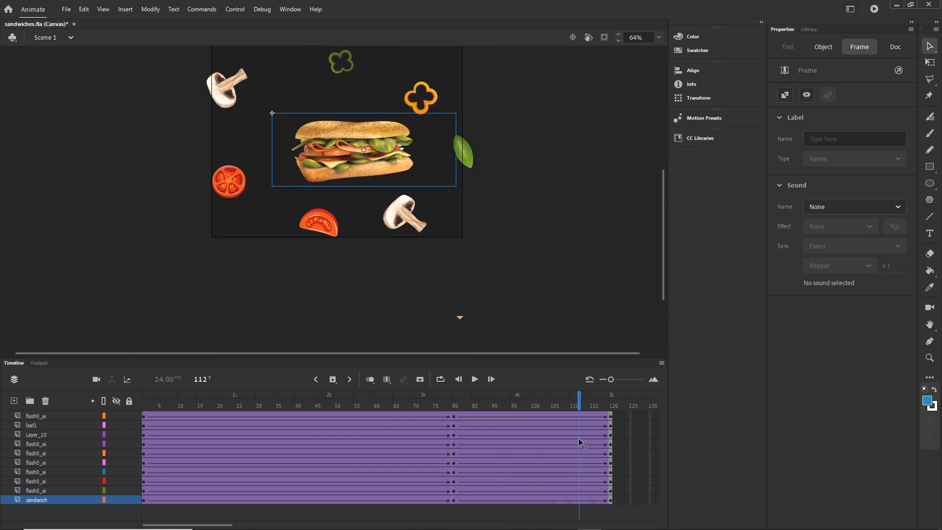
Clear the sandwich layer's keyframes at frames 80 and 120
left_click(372, 514)
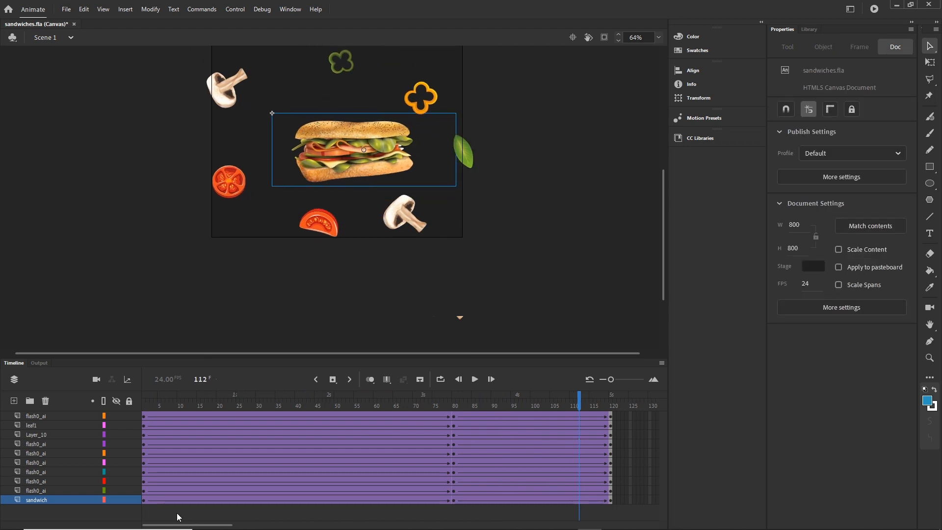
left_click(147, 500)
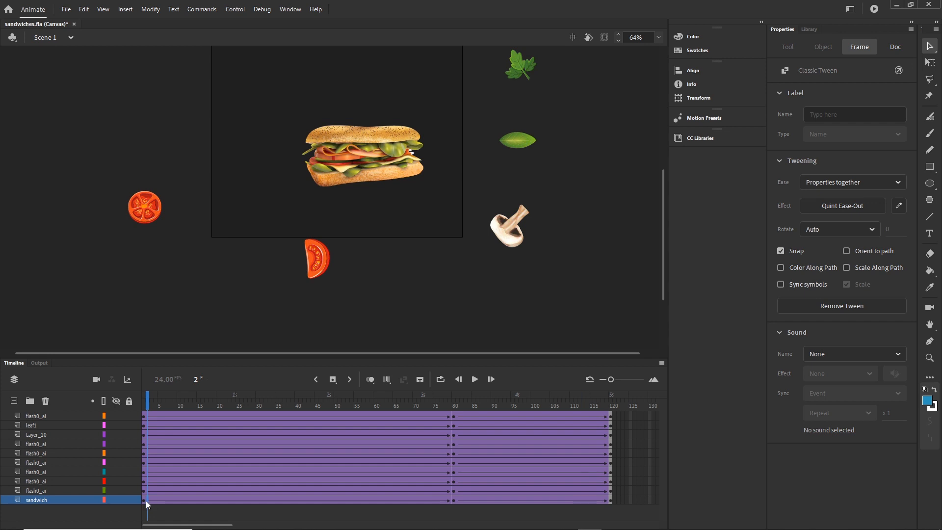
left_click(611, 501)
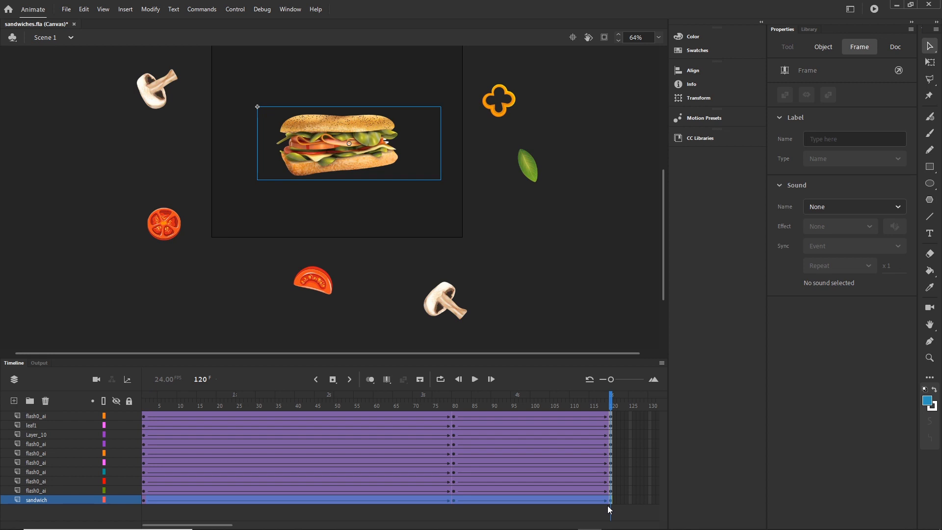
key("shift+F6")
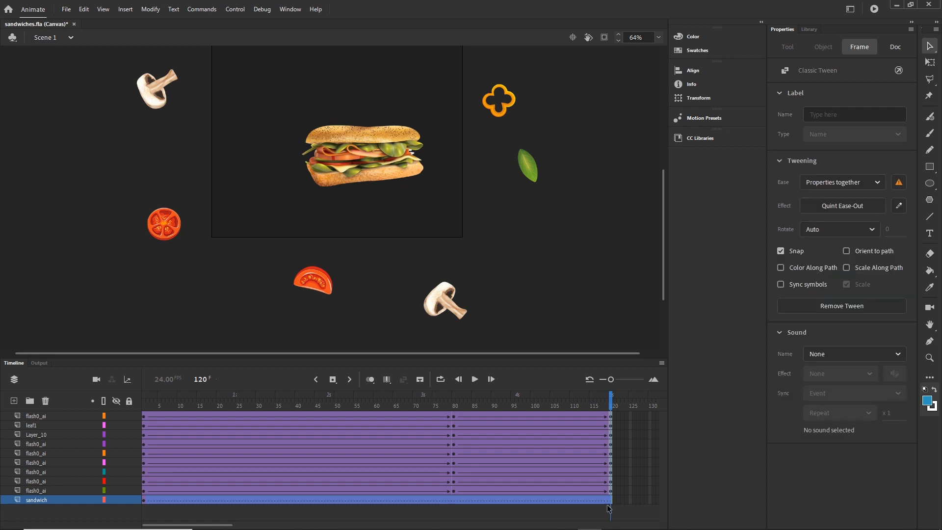
Undo the keyframe clearing and remove the sandwich layer's selected frames, keeping only its first frame
key("ctrl+z")
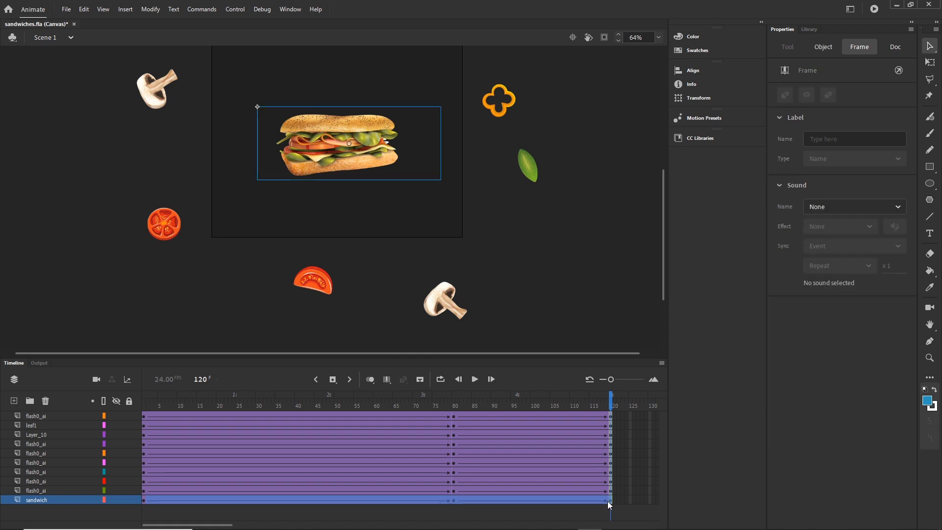
right_click(275, 500)
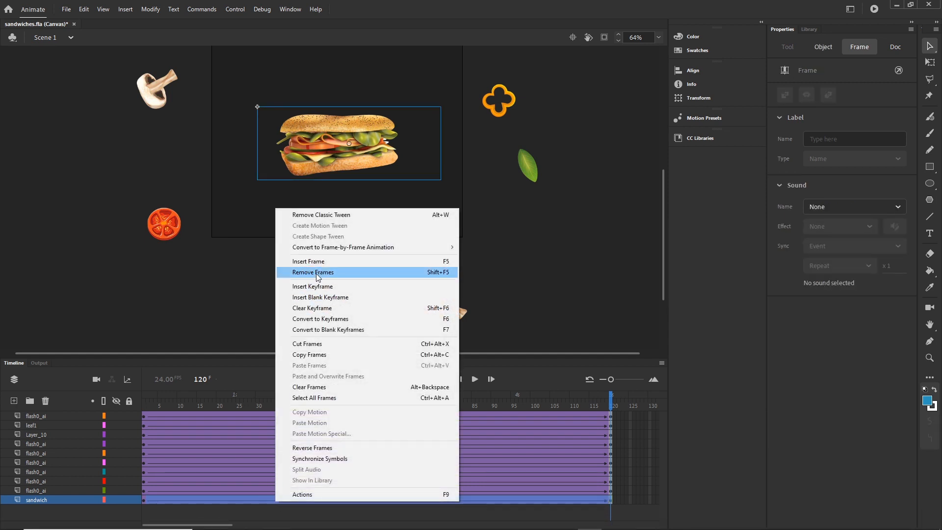
left_click(316, 273)
left_click(199, 508)
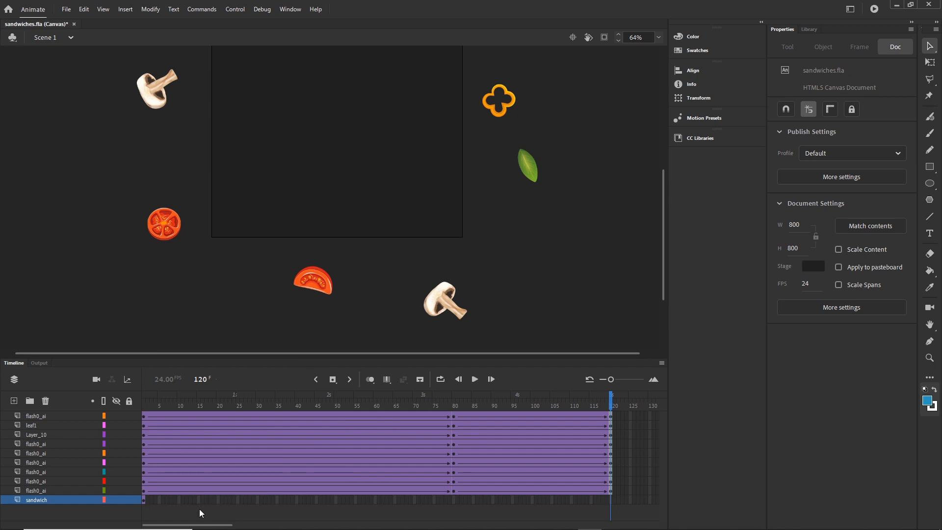
left_click_drag(612, 398, 134, 449)
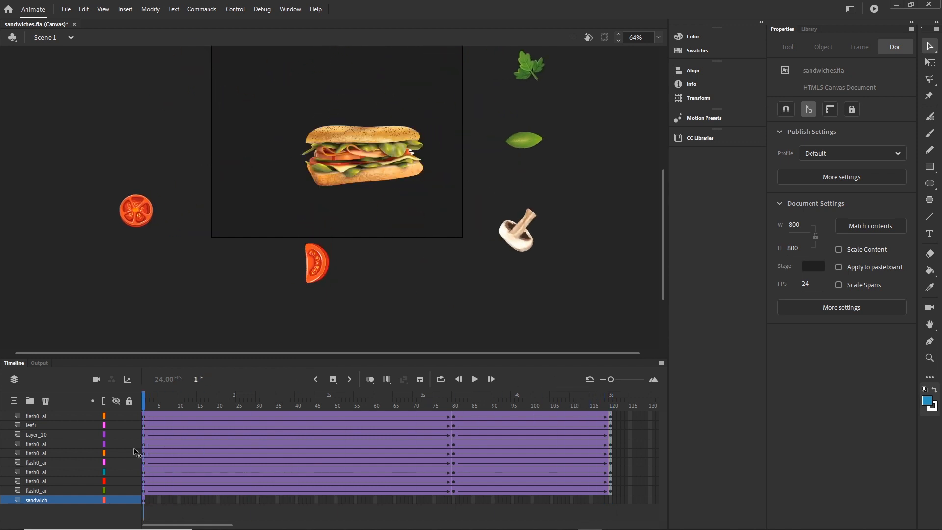
Move the sandwich layer's starting keyframe from frame 1 to frame 101 and go to that frame
left_click(145, 501)
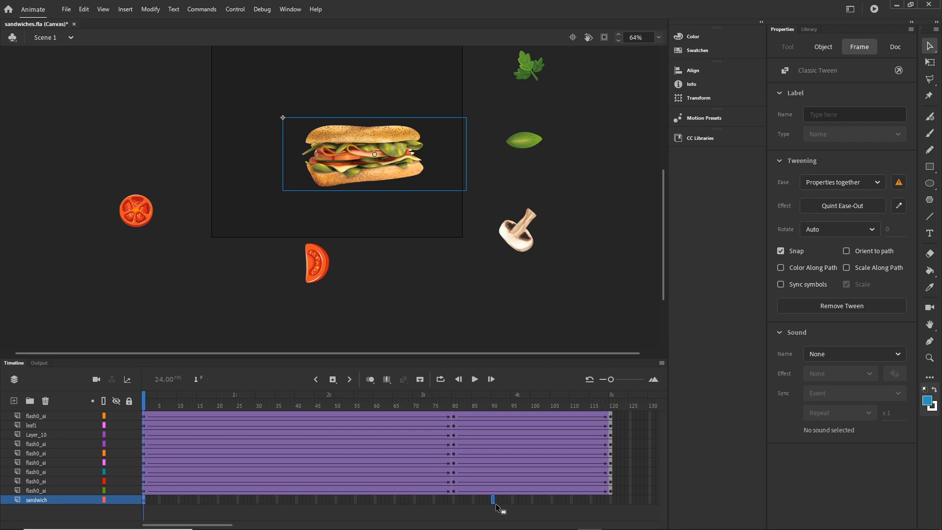
left_click_drag(525, 503, 535, 502)
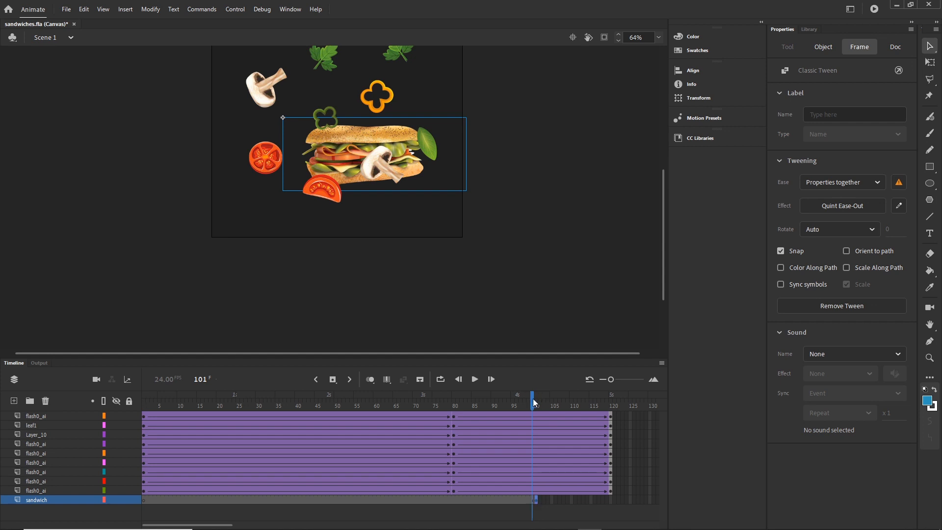
left_click(520, 401)
left_click_drag(519, 403, 535, 404)
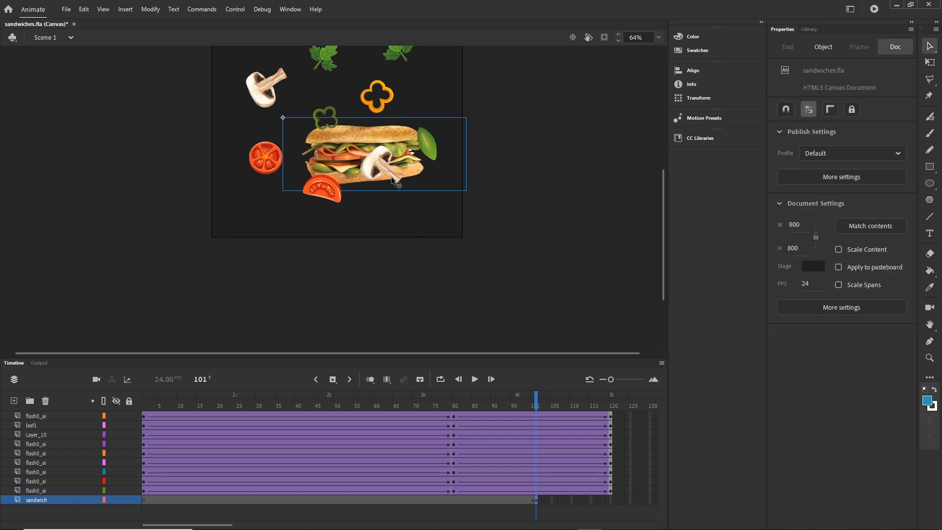
At frame 101, nudge the sandwich left to X 134 and up toward the middle of the stage
key("shift+Left")
key("shift+Left")
key("shift+Left")
key("shift+Left")
key("shift+Left")
key("shift+Left")
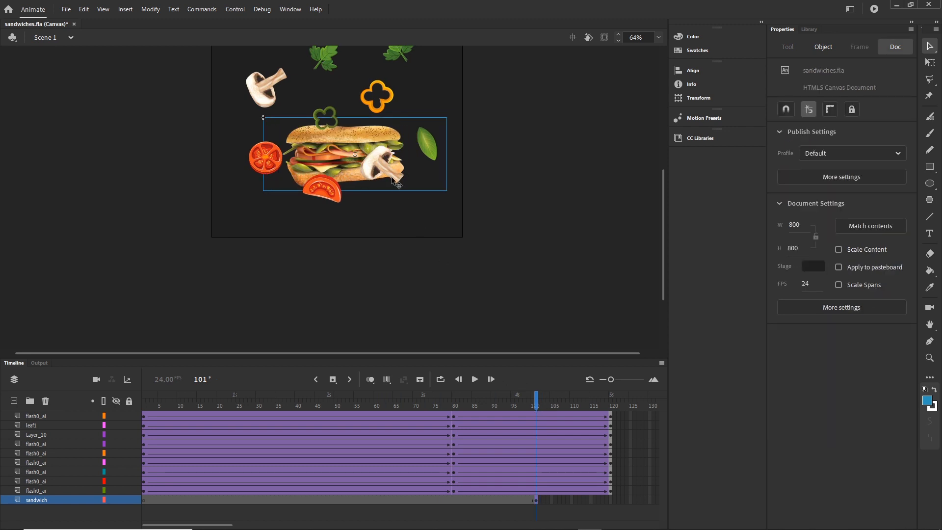
key("shift+Up")
key("shift+Up")
key("shift+Up")
key("shift+Up")
key("shift+Up")
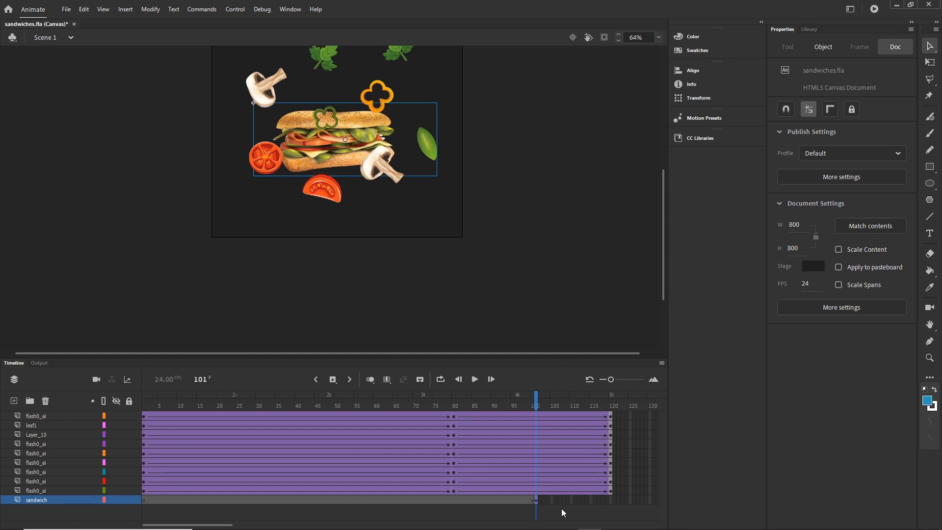
Insert a keyframe at frame 130 on the sandwich layer and scrub back through the new span
left_click(650, 500)
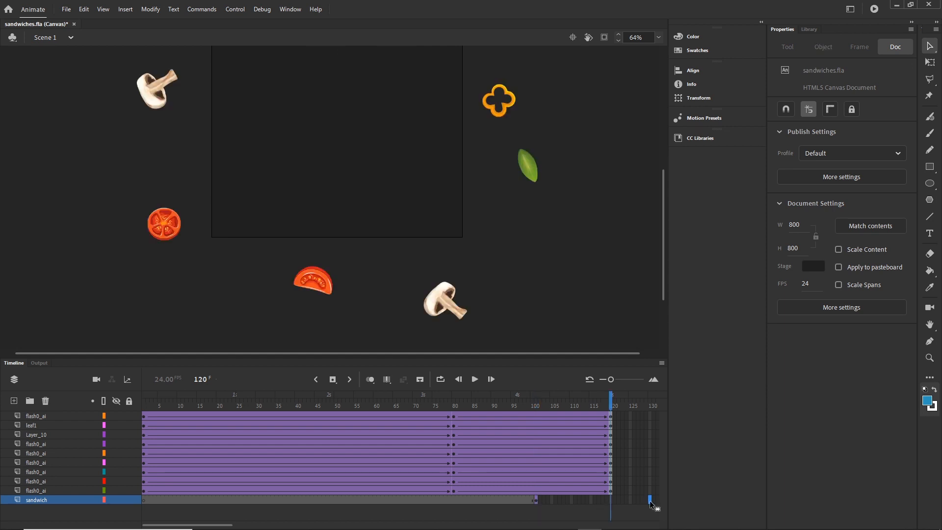
key("F6")
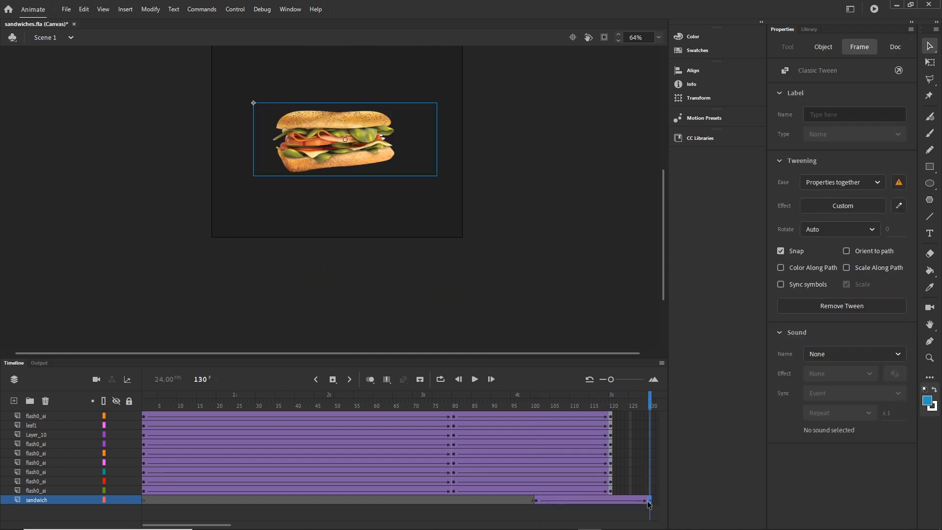
left_click_drag(651, 400, 599, 400)
Lower the sandwich's starting position at frame 101 to Y 464.5
left_click(537, 501)
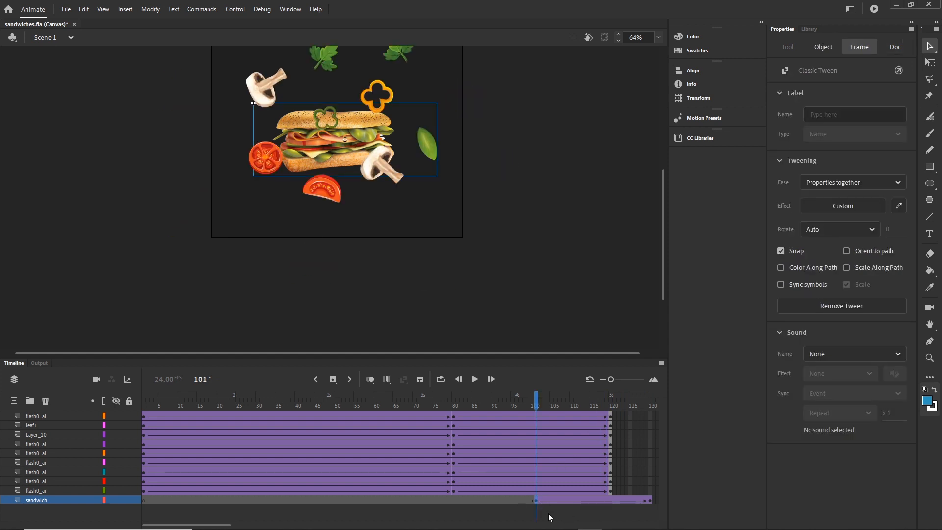
key("shift+Down")
key("shift+Down")
key("shift+Down")
key("shift+Down")
key("shift+Down")
key("shift+Down")
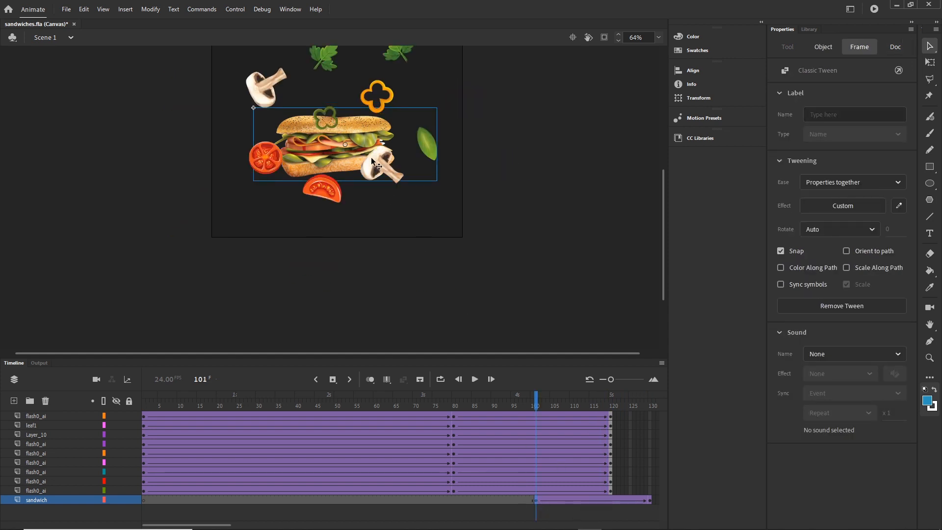
key("shift+Down")
key("shift+Down")
key("shift+Down")
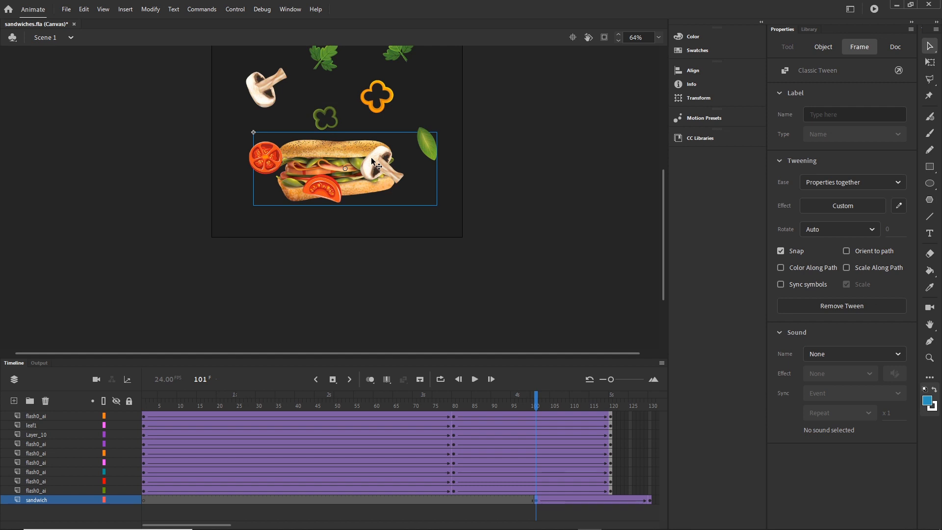
Set the sandwich's Alpha color effect to 0% at frame 101 and scrub to preview the fade-in
left_click(353, 181)
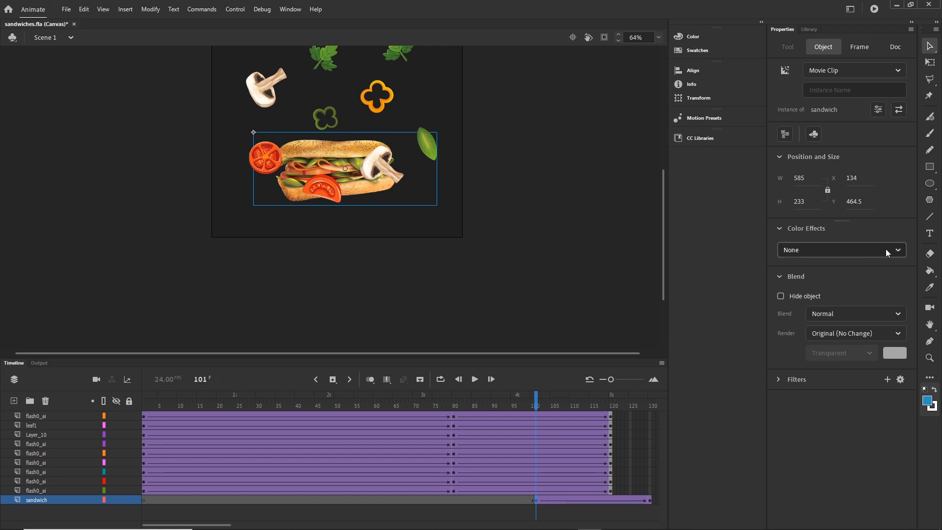
left_click(900, 254)
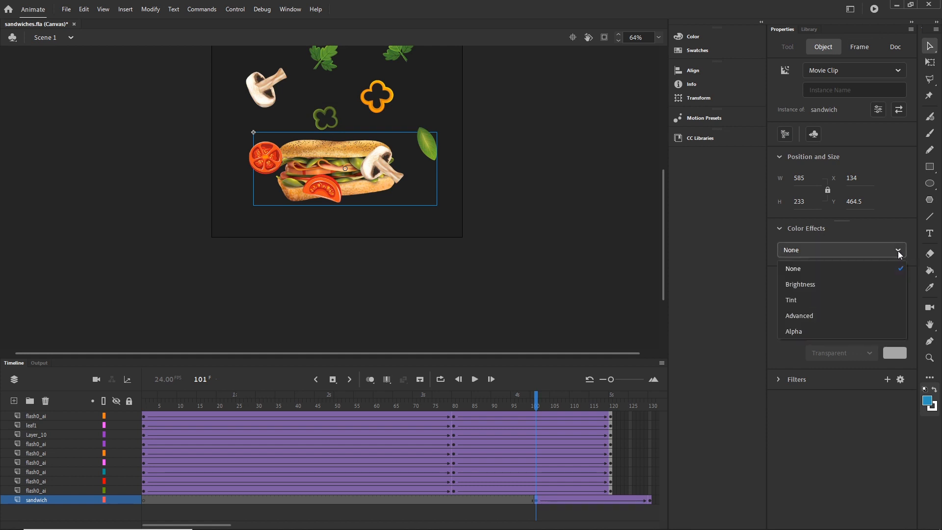
left_click(802, 335)
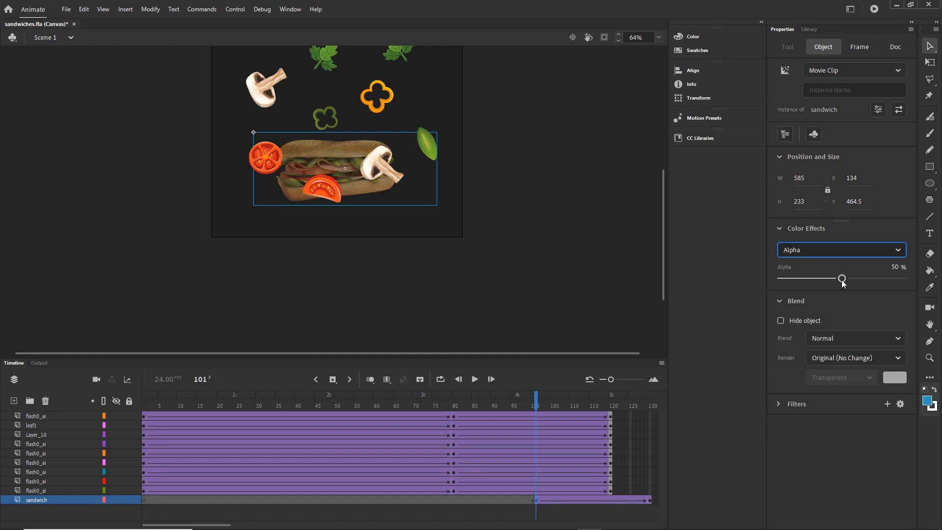
left_click_drag(843, 280, 773, 282)
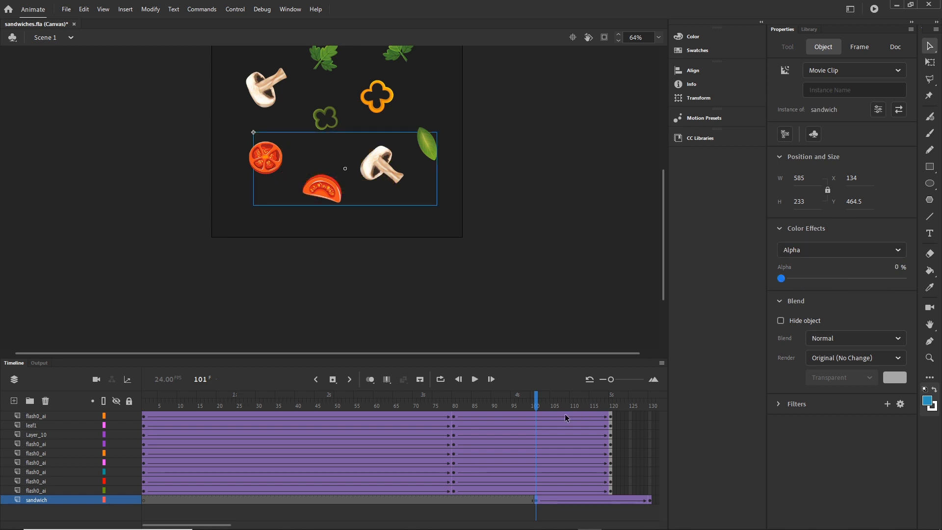
left_click_drag(536, 405, 607, 409)
Apply the Cubic Ease-Out effect to the sandwich's tween starting at frame 101 and preview it
left_click(535, 501)
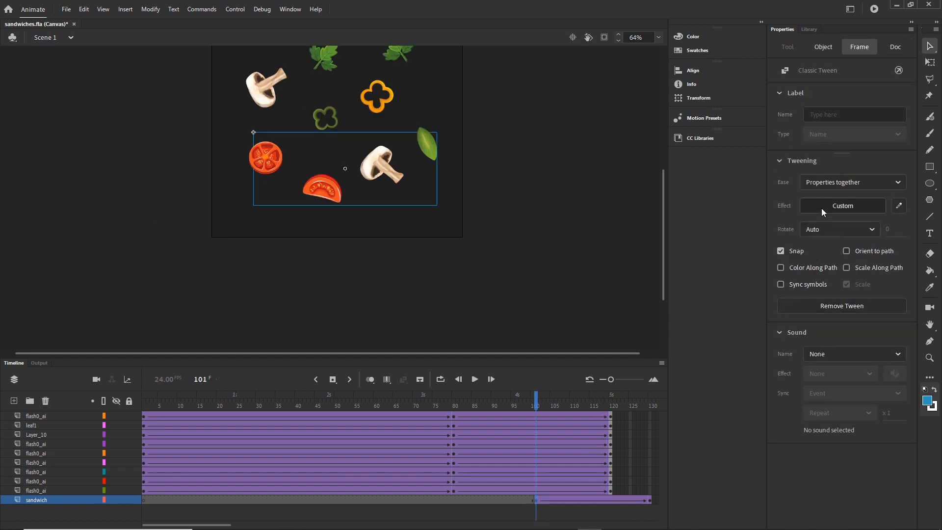
left_click(823, 208)
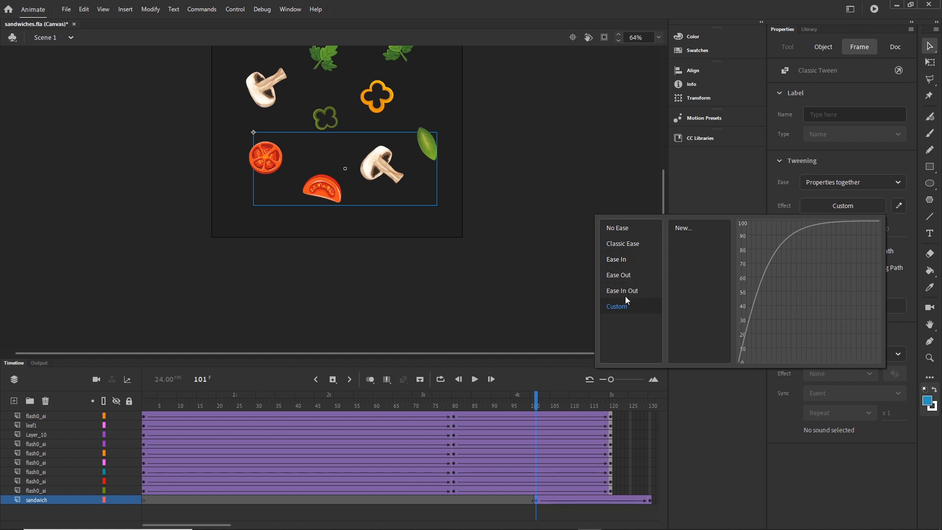
left_click(617, 259)
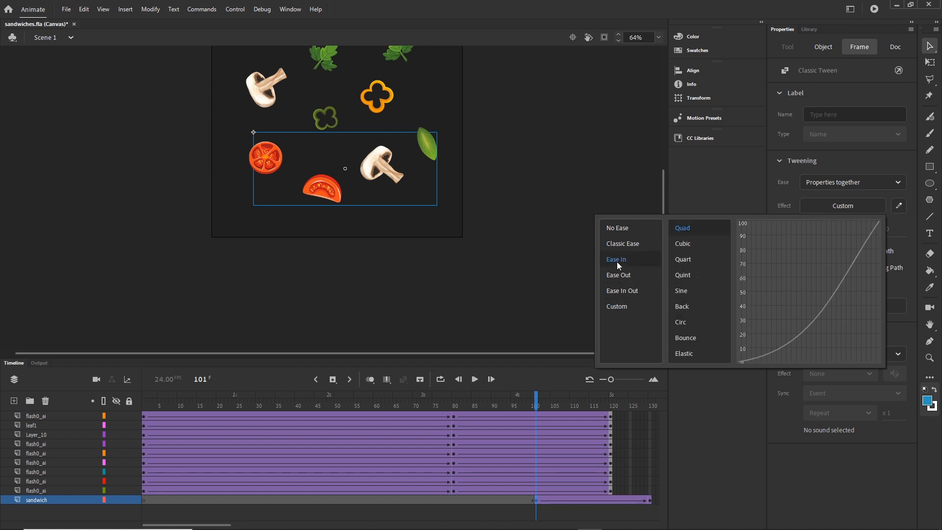
left_click(620, 276)
left_click(686, 246)
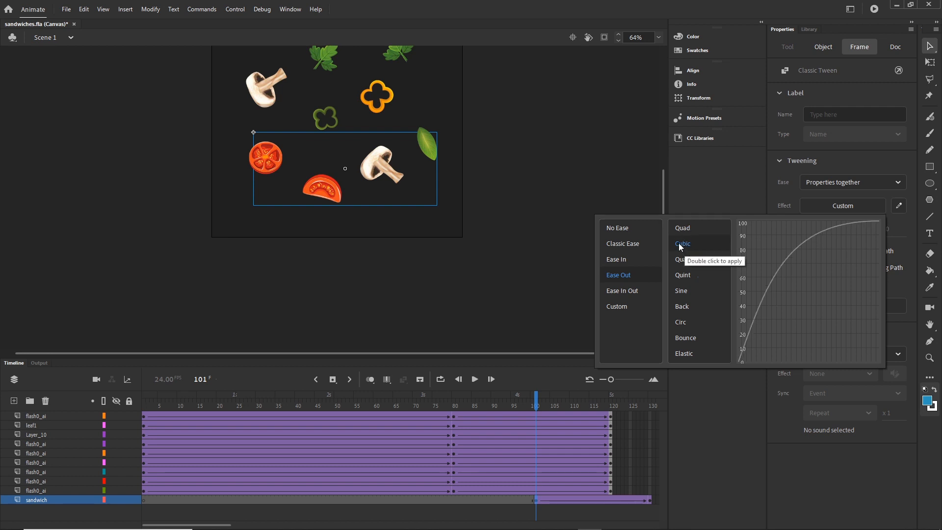
double_click(681, 245)
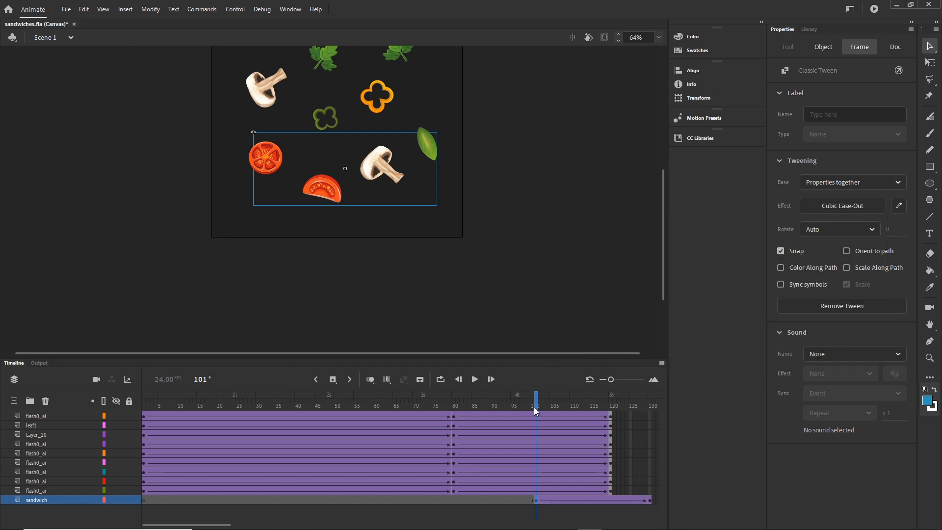
left_click_drag(534, 408, 563, 402)
Test the animation in the browser, return to the document, and check the sandwich at frames 101 and 130
key("ctrl+Return")
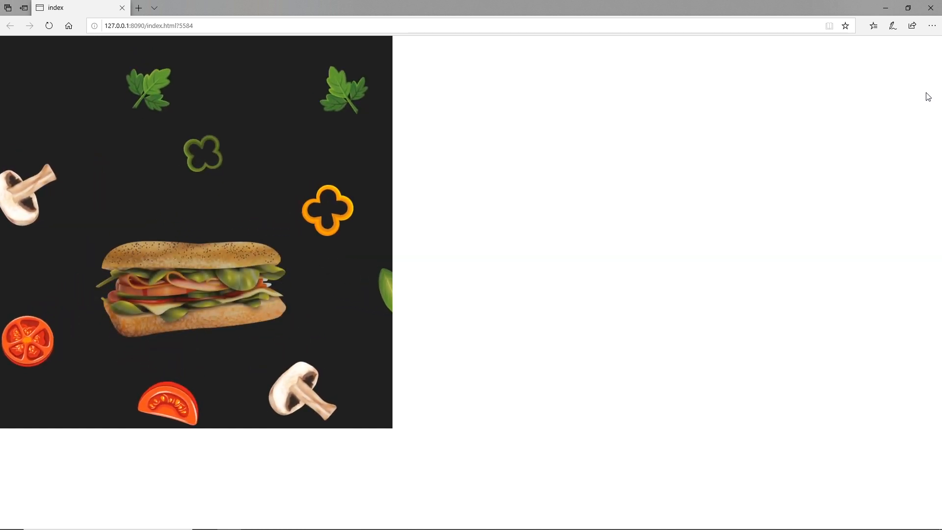
left_click(885, 9)
left_click(20, 364)
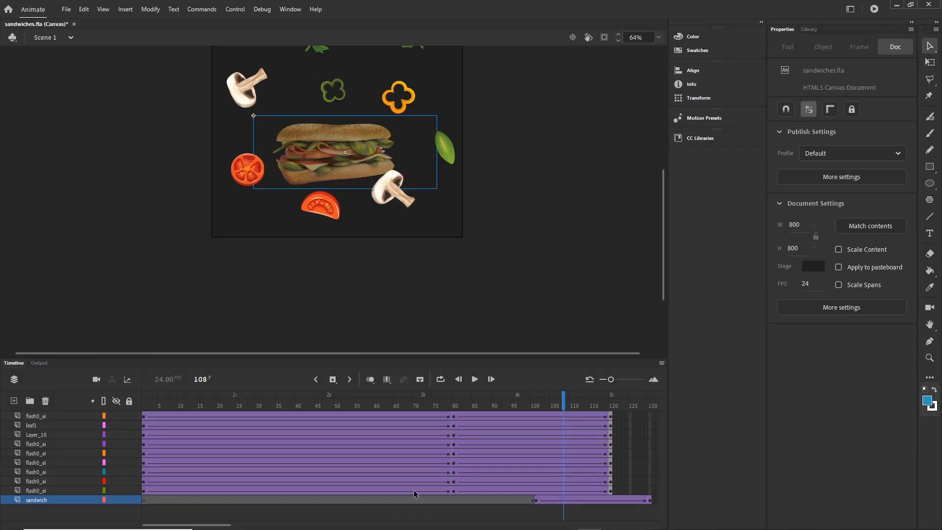
left_click(537, 500)
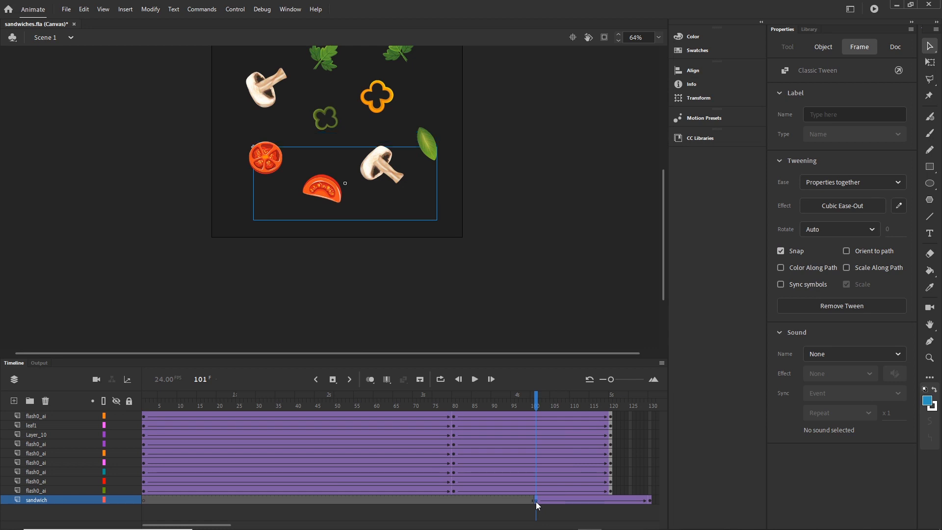
left_click_drag(537, 400, 651, 400)
left_click_drag(408, 172, 412, 255)
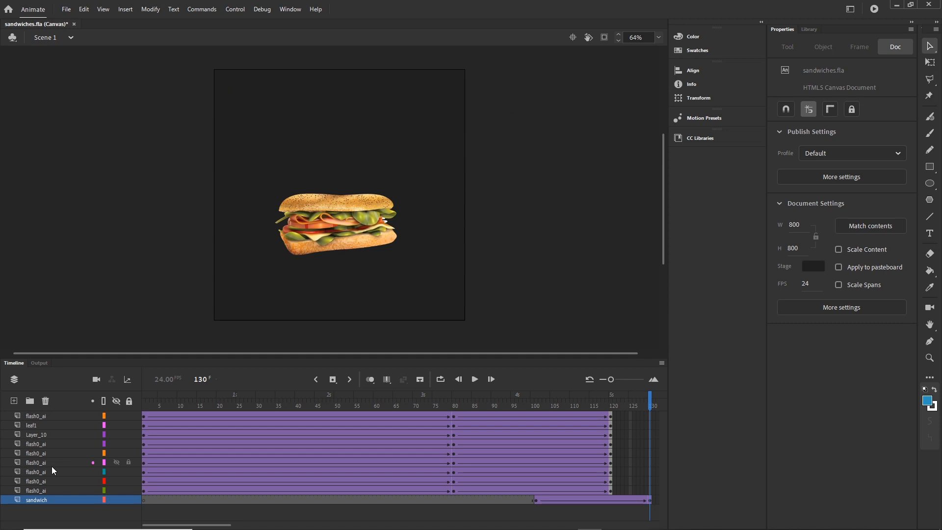
Add a new layer above all the ingredient layers and return to frame 1
left_click(37, 415)
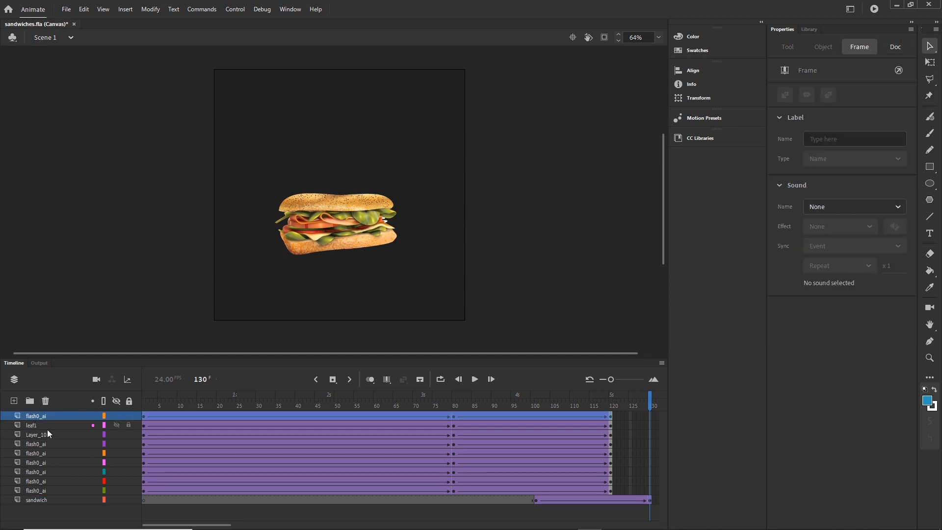
left_click(15, 401)
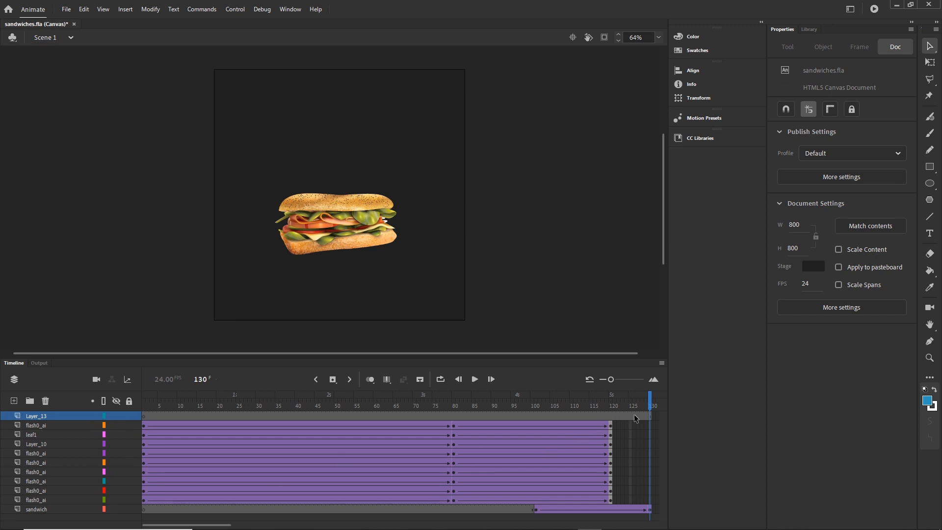
left_click_drag(651, 395, 143, 398)
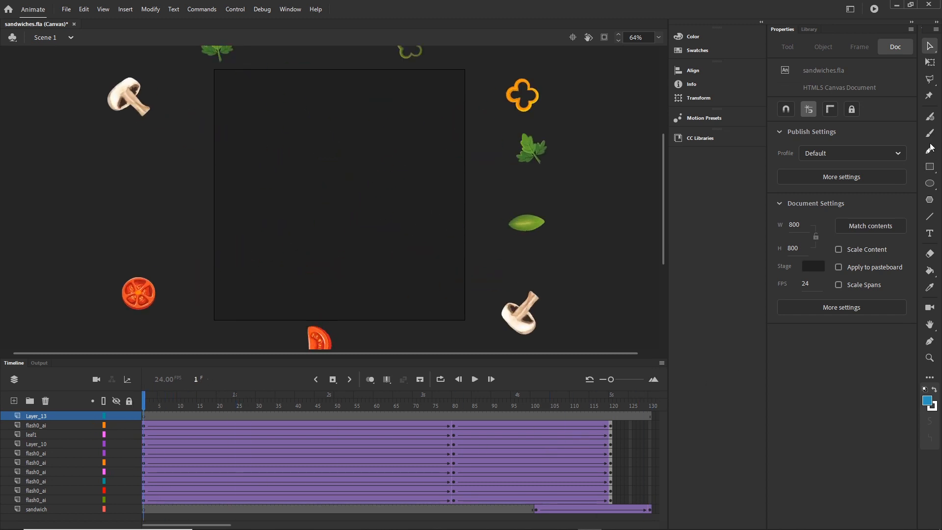
Add the static text "best sandwiches" on the new layer with an orange fill sampled from the pepper
left_click(932, 236)
left_click(931, 234)
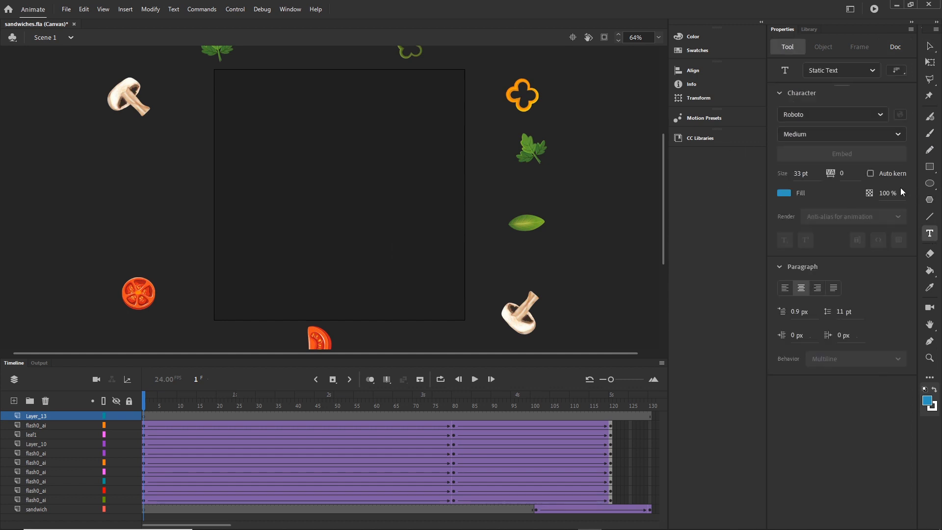
left_click(785, 193)
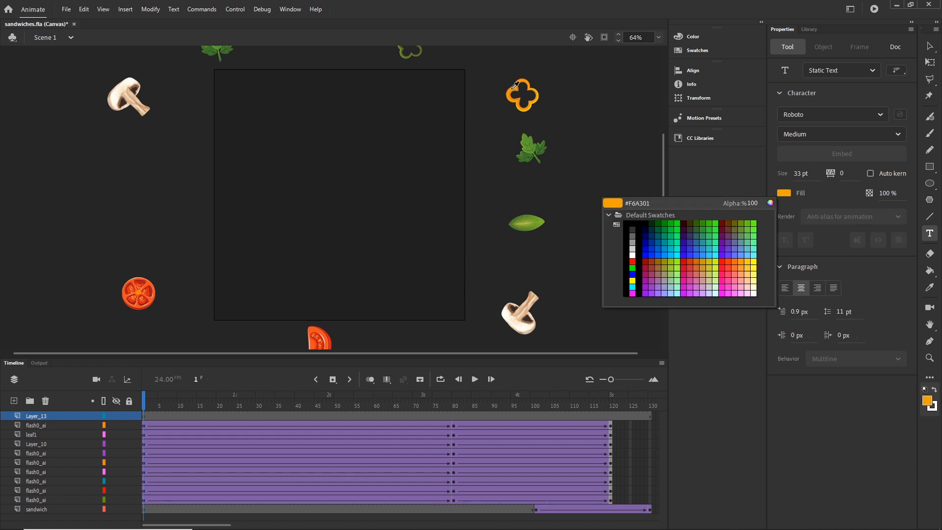
left_click(516, 88)
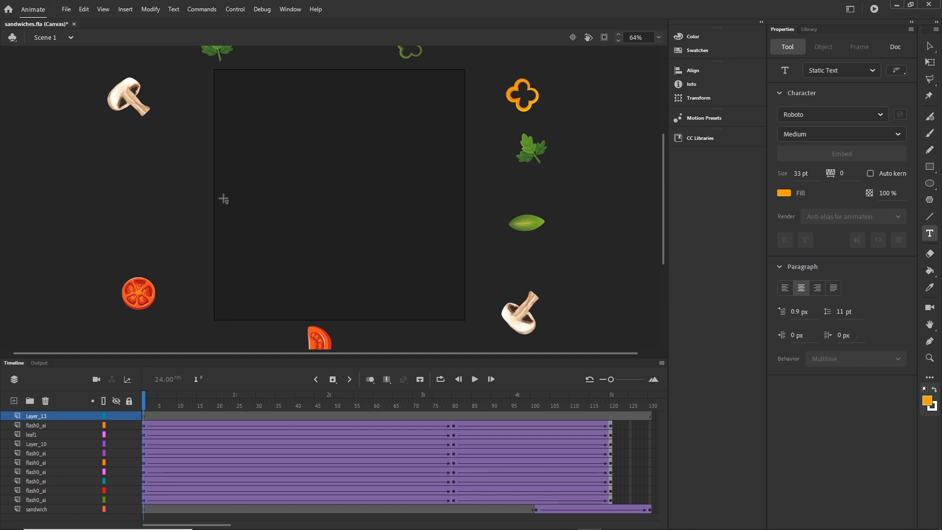
left_click(269, 112)
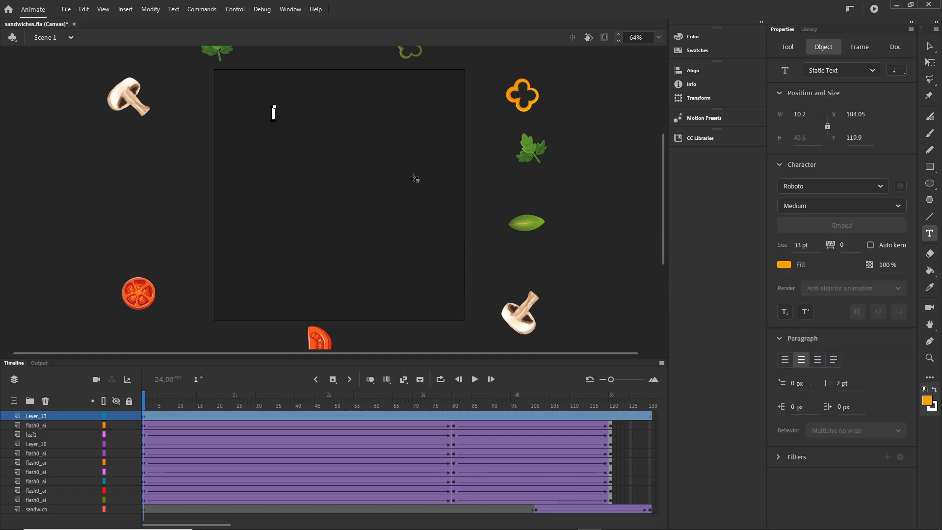
type("best")
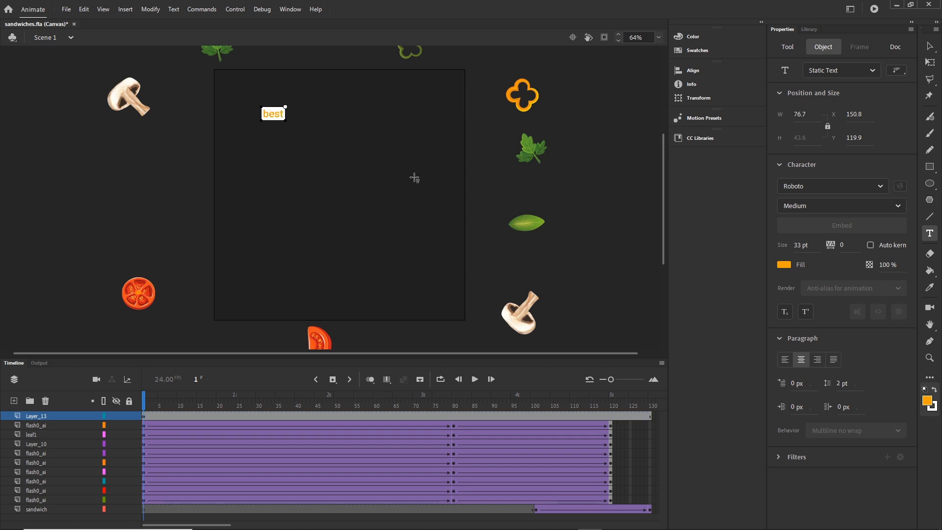
type(" sandwiches")
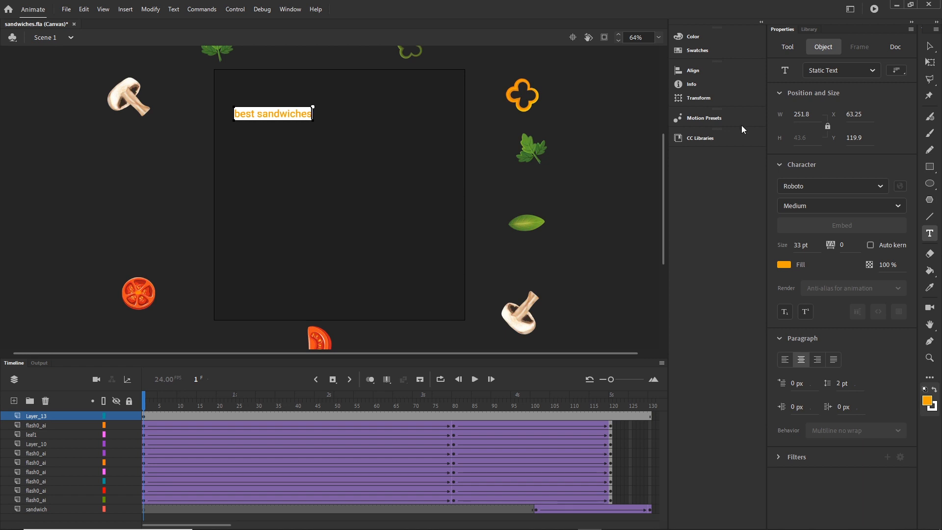
Enlarge the title to 76 pt and center it horizontally near the top of the stage
left_click(934, 48)
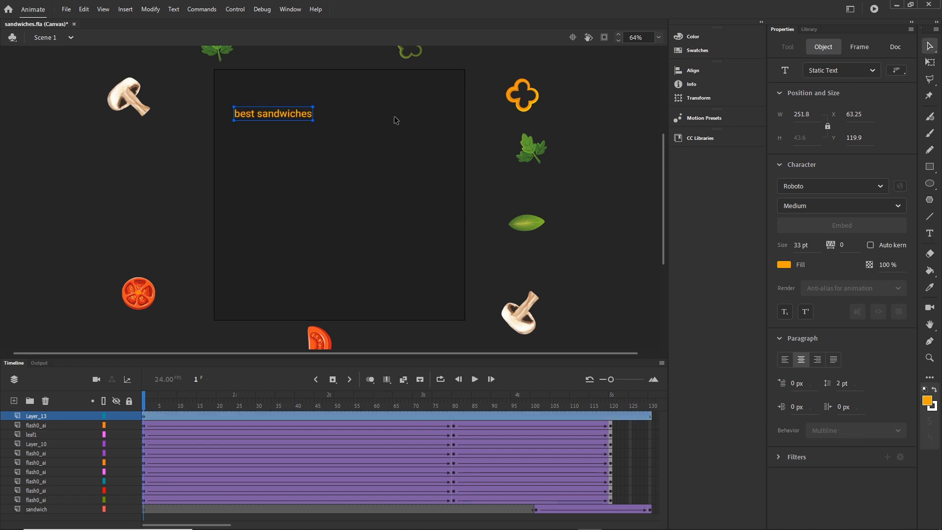
left_click_drag(298, 120, 335, 107)
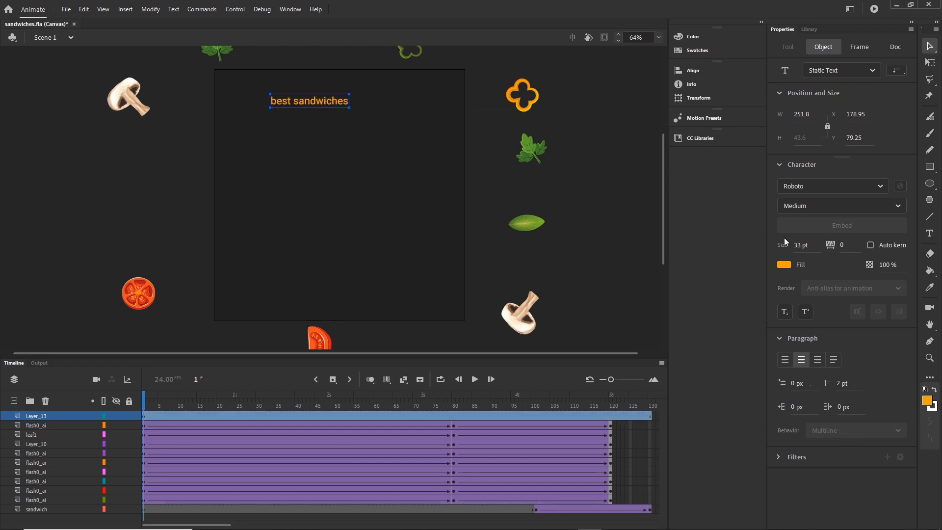
left_click_drag(800, 246, 829, 249)
left_click_drag(347, 119, 371, 106)
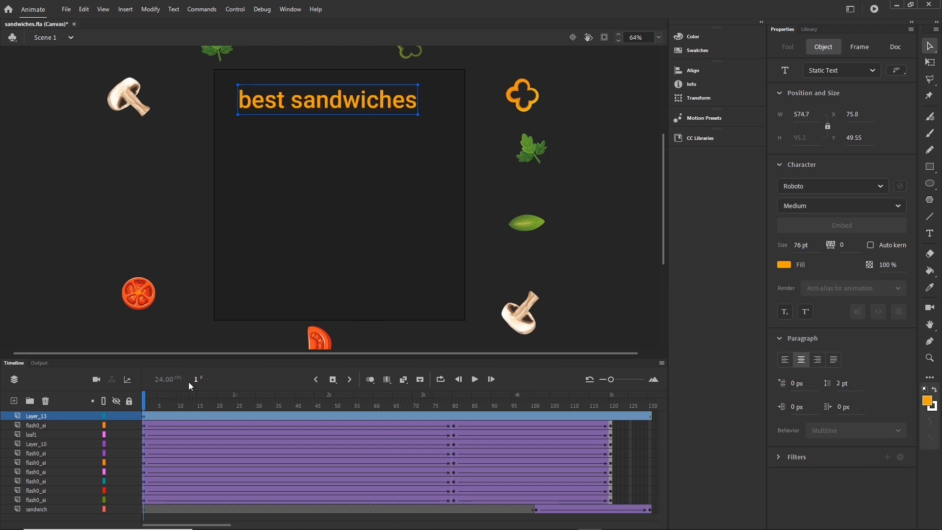
left_click(699, 73)
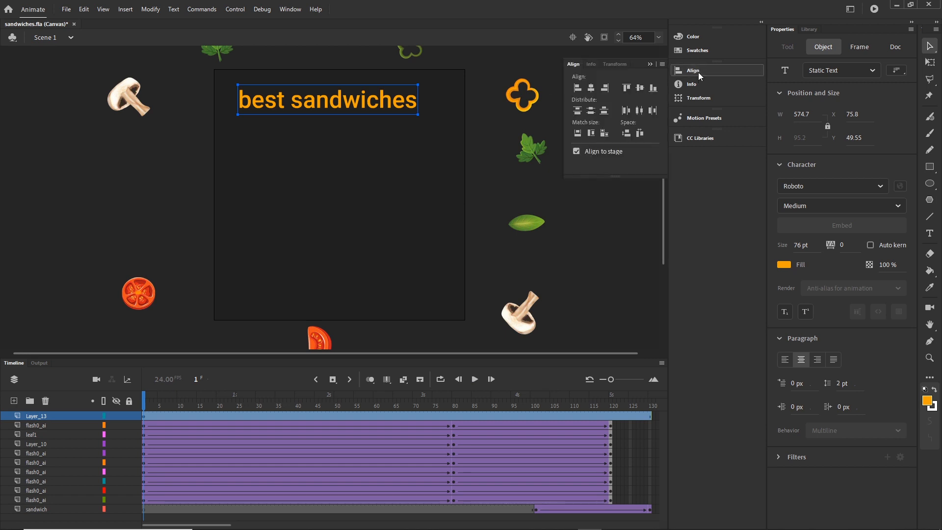
left_click(592, 89)
left_click(651, 65)
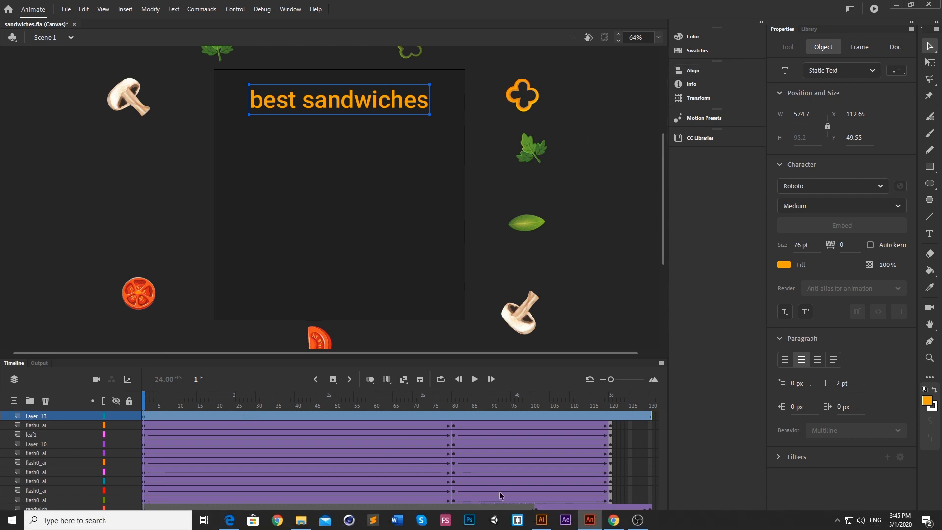
Raise the sandwich at frame 130 so it sits closer below the title
left_click_drag(147, 400, 618, 407)
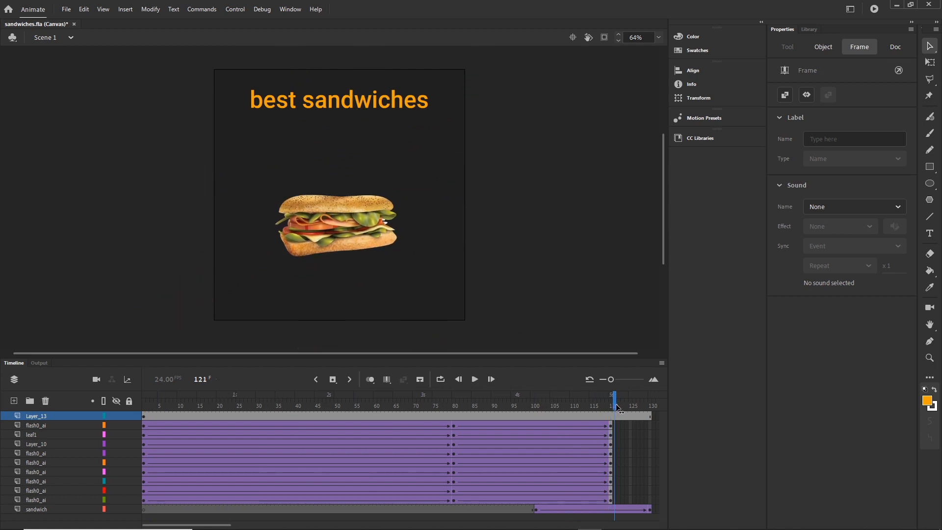
left_click(651, 511)
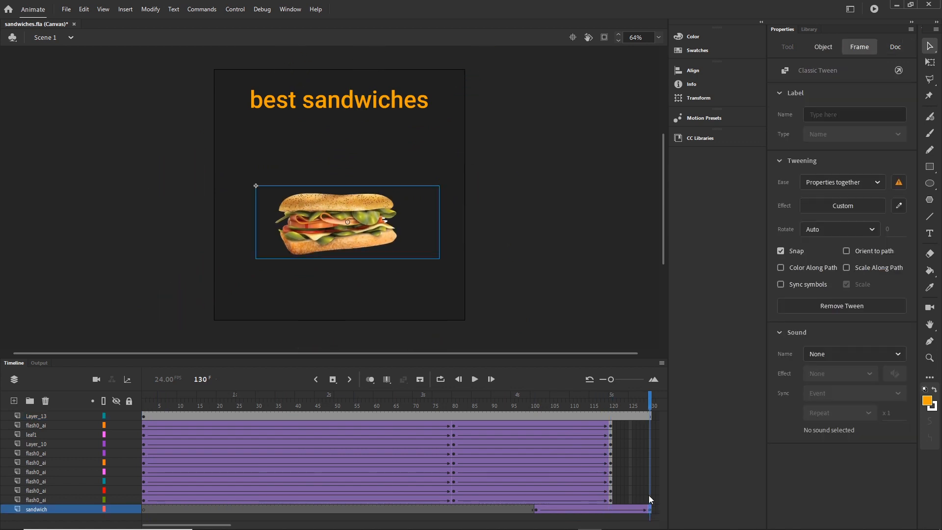
key("Up")
key("Up")
key("Up")
key("Up")
key("Up")
key("Up")
key("Up")
key("Up")
key("Up")
key("Up")
key("Up")
key("Up")
key("Up")
key("Up")
key("Up")
key("Up")
key("Up")
key("Up")
key("Up")
key("Up")
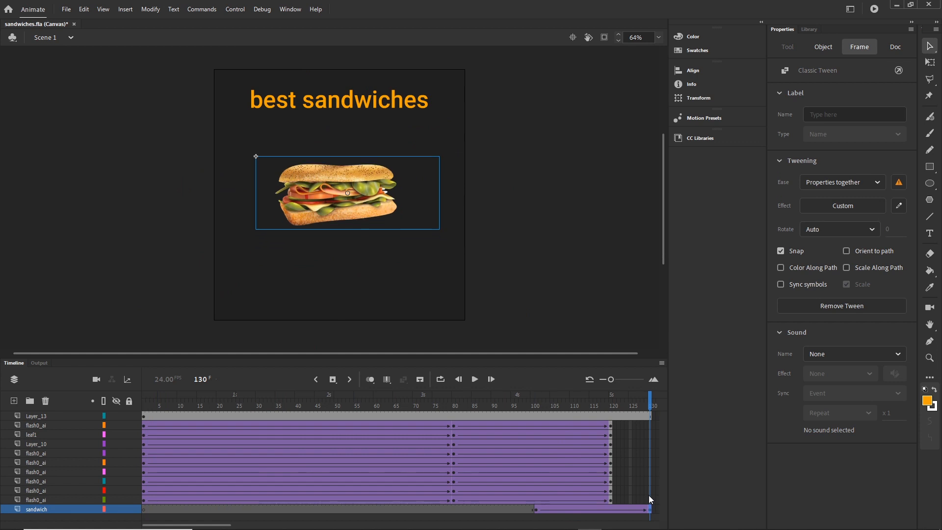
Raise the sandwich's starting position at frame 101 and scrub to preview its movement
left_click_drag(646, 404, 605, 409)
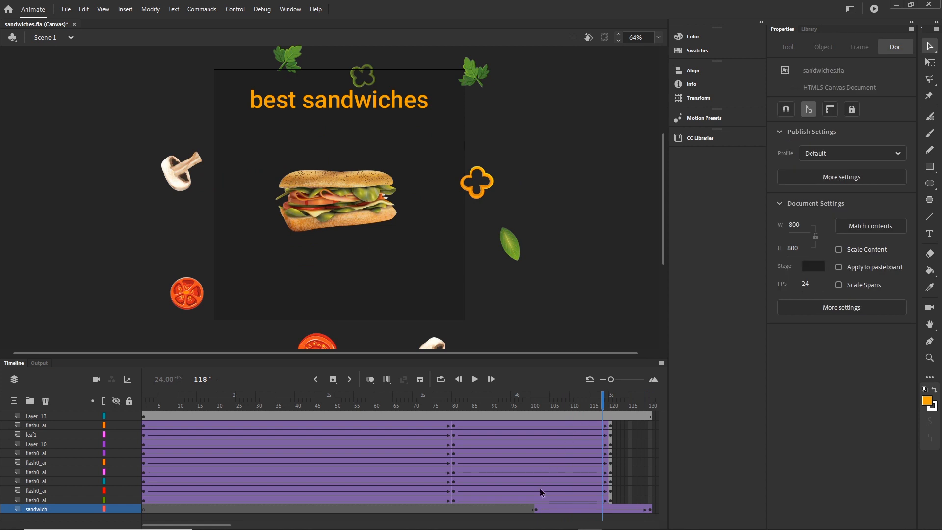
left_click(537, 511)
key("shift+Up")
key("shift+Up")
key("shift+Up")
key("shift+Up")
key("shift+Up")
key("shift+Up")
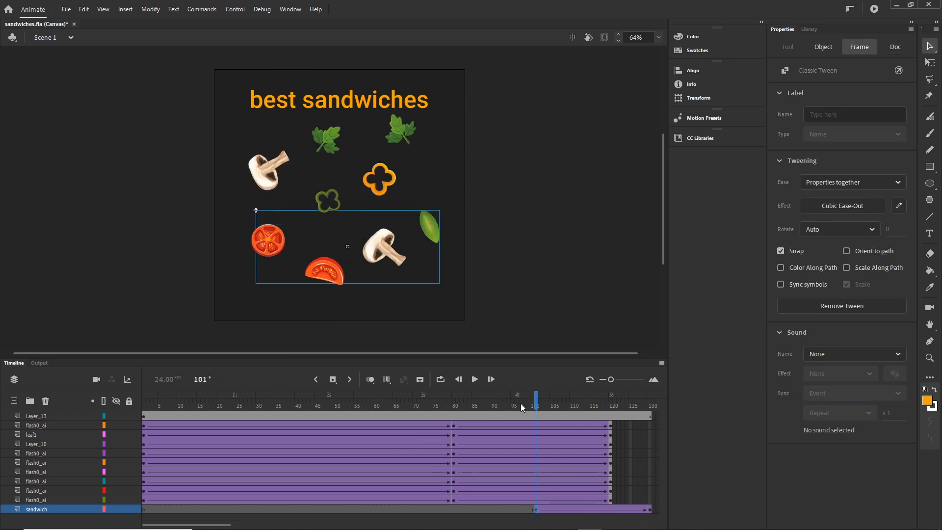
left_click_drag(537, 405, 595, 406)
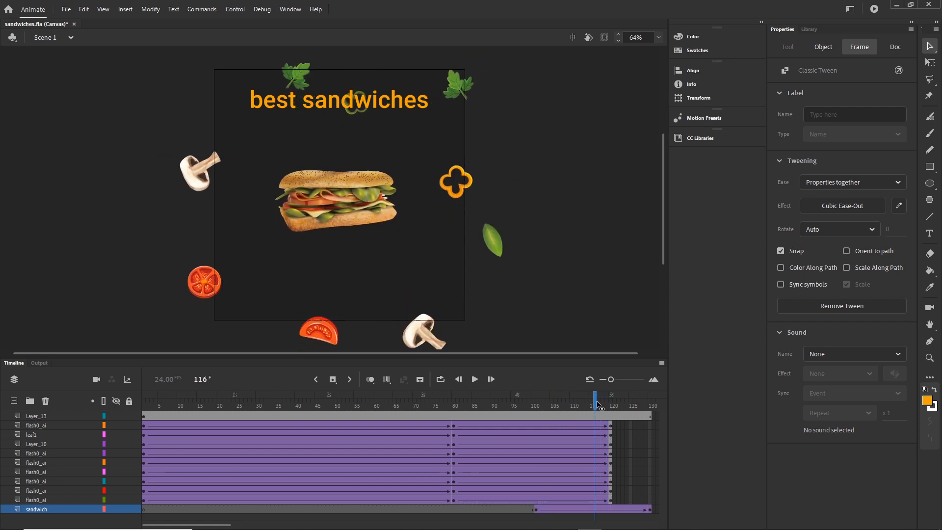
Convert the "best sandwiches" title to a Movie Clip symbol named text1
left_click(342, 107)
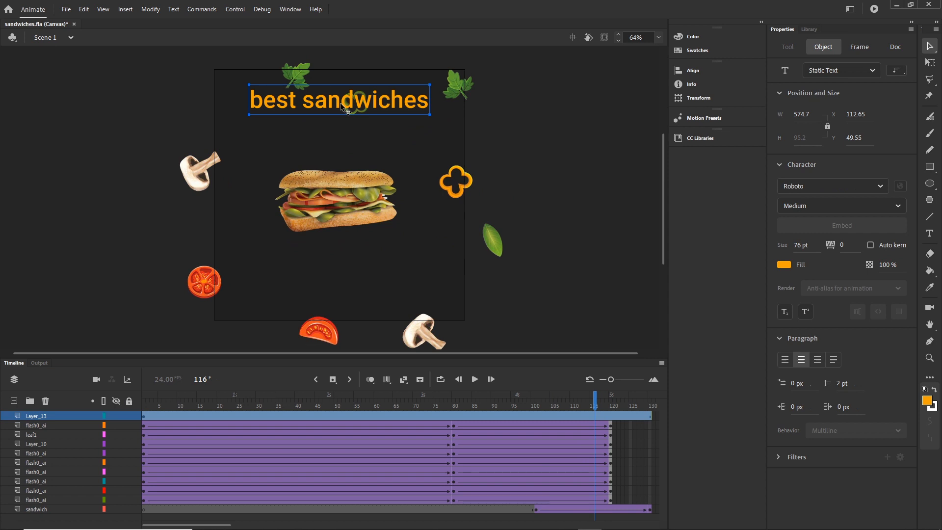
key("F8")
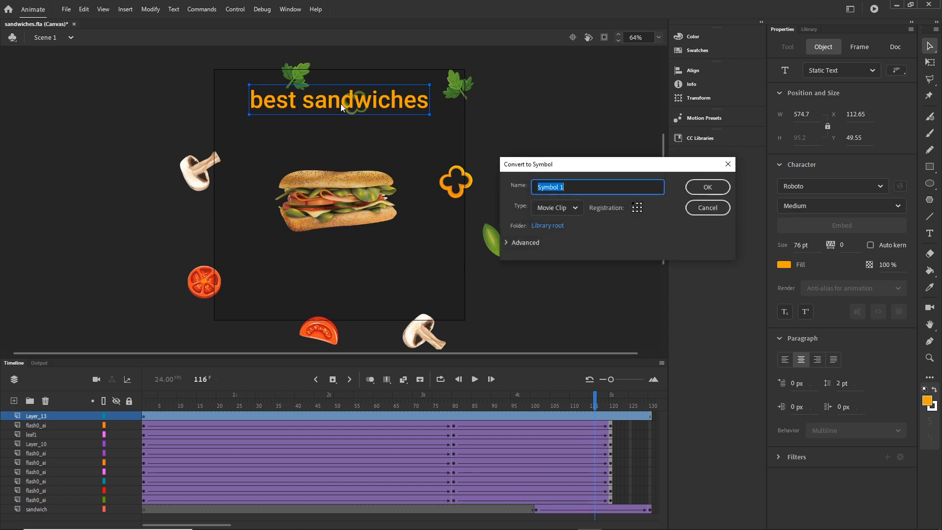
type("text1")
left_click(709, 187)
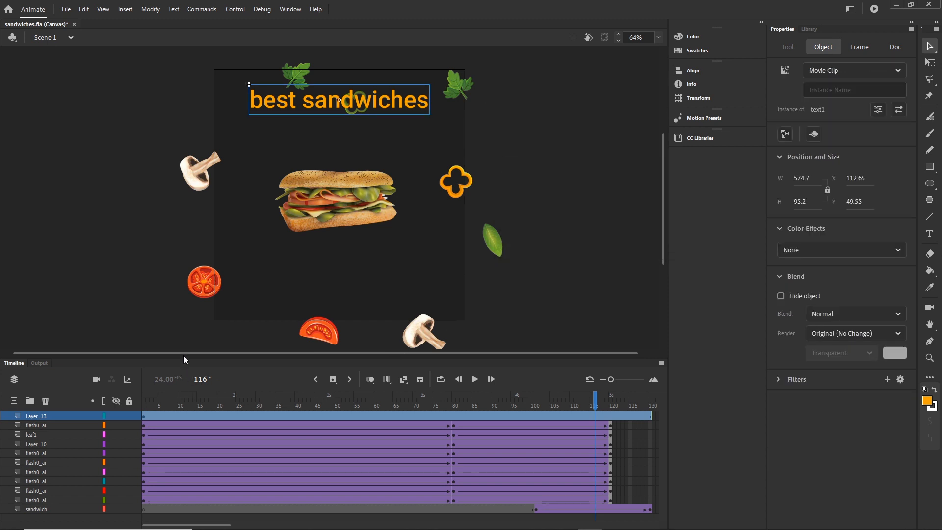
Move the title's starting keyframe to frame 101 and add another keyframe at frame 130
left_click(158, 396)
left_click(144, 416)
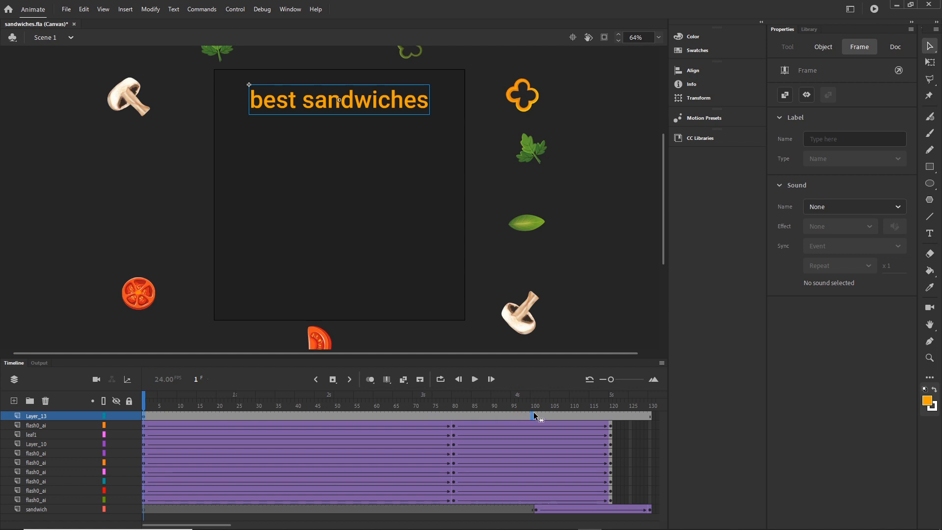
left_click_drag(534, 416, 537, 415)
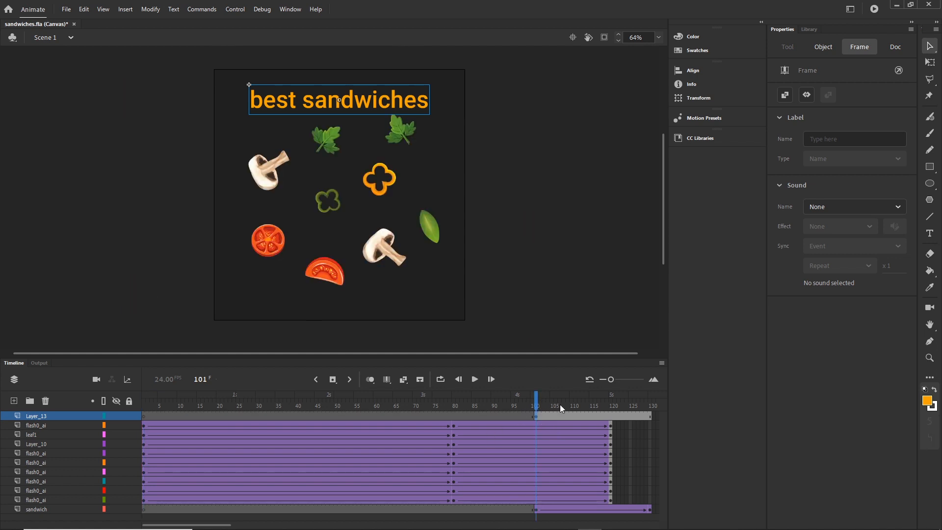
left_click(649, 415)
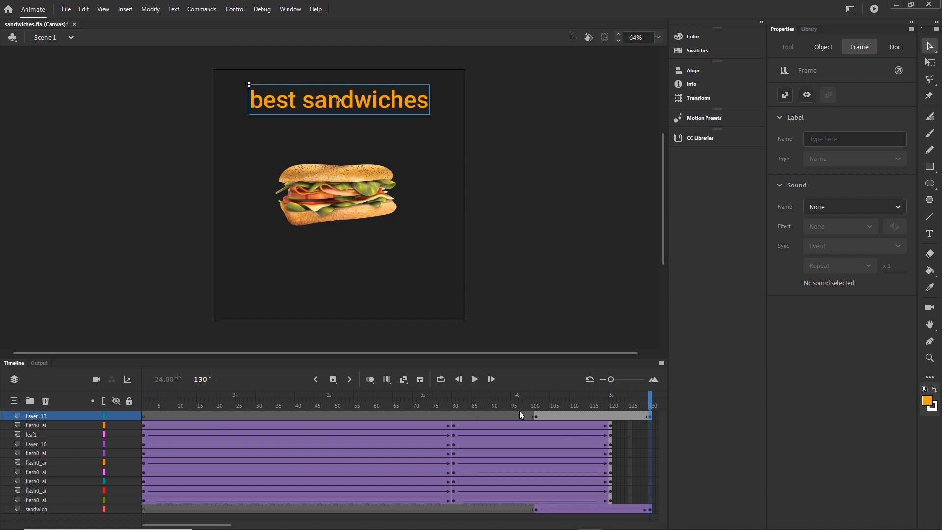
Lower the title at frame 101 to a Y position of about 158
left_click(537, 417)
key("shift+Down")
key("shift+Down")
key("shift+Down")
key("shift+Down")
key("shift+Down")
key("shift+Down")
key("shift+Down")
key("shift+Down")
key("shift+Down")
key("shift+Down")
key("shift+Down")
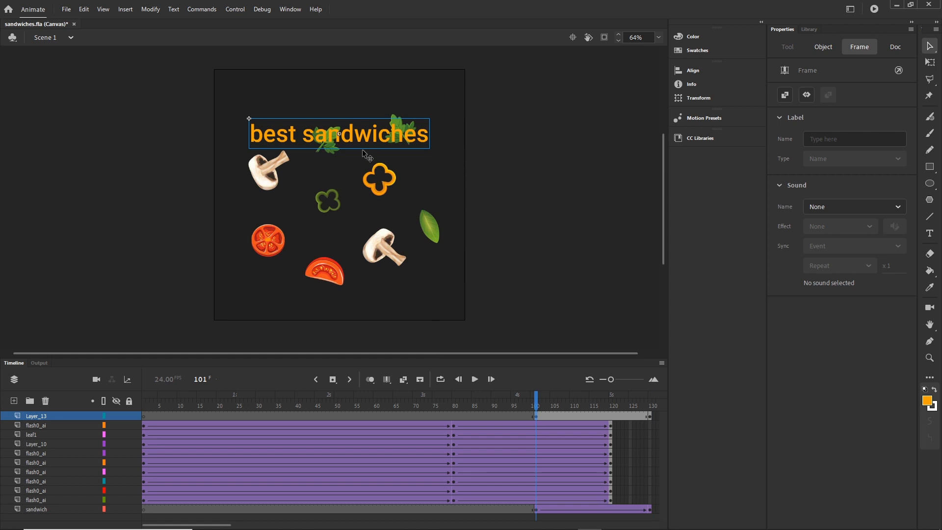
Apply the Alpha color effect to the title at frame 101 to make it fully transparent
left_click(350, 135)
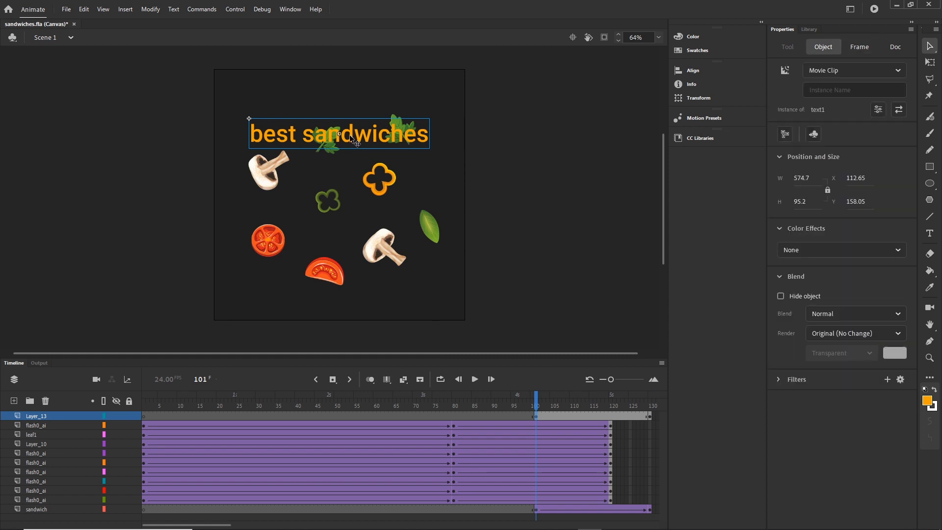
left_click(899, 249)
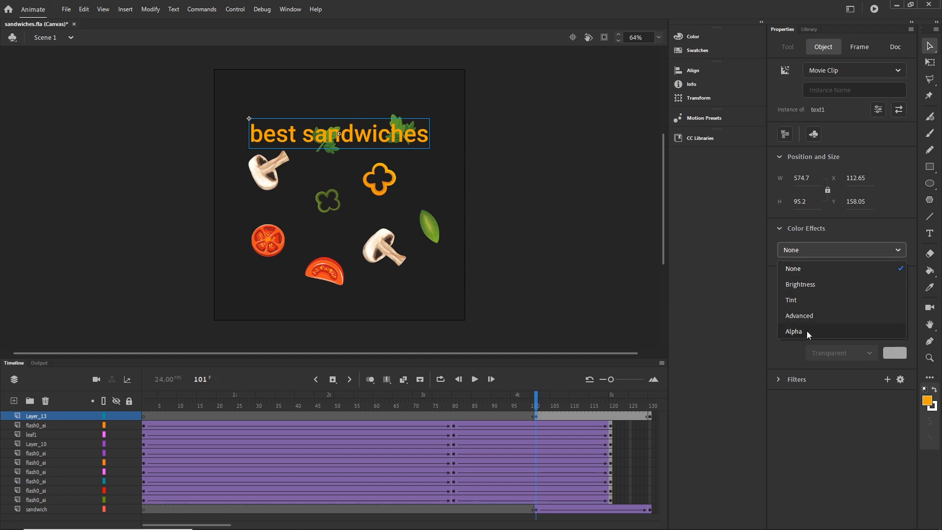
left_click(793, 331)
Create a classic tween for the title between frames 101 and 130, apply Cubic Ease-Out, and preview it
left_click(590, 415)
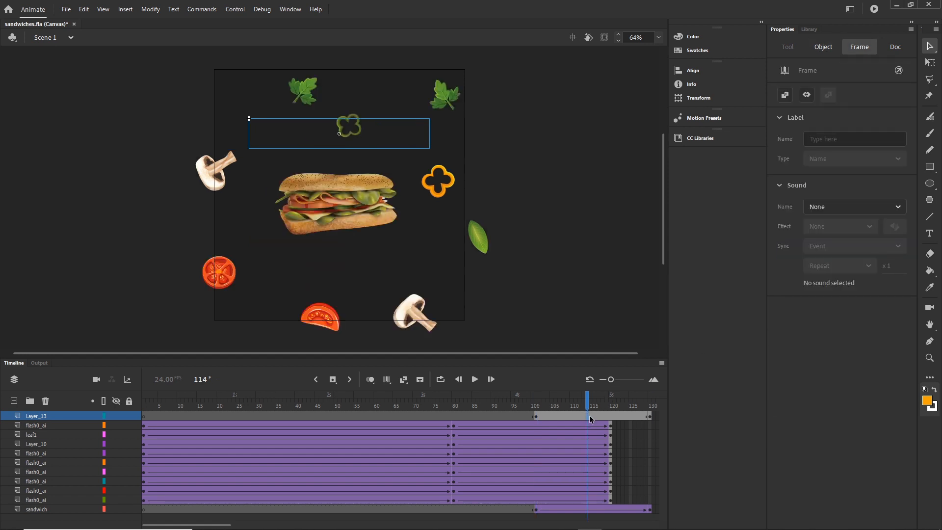
right_click(590, 415)
left_click(621, 129)
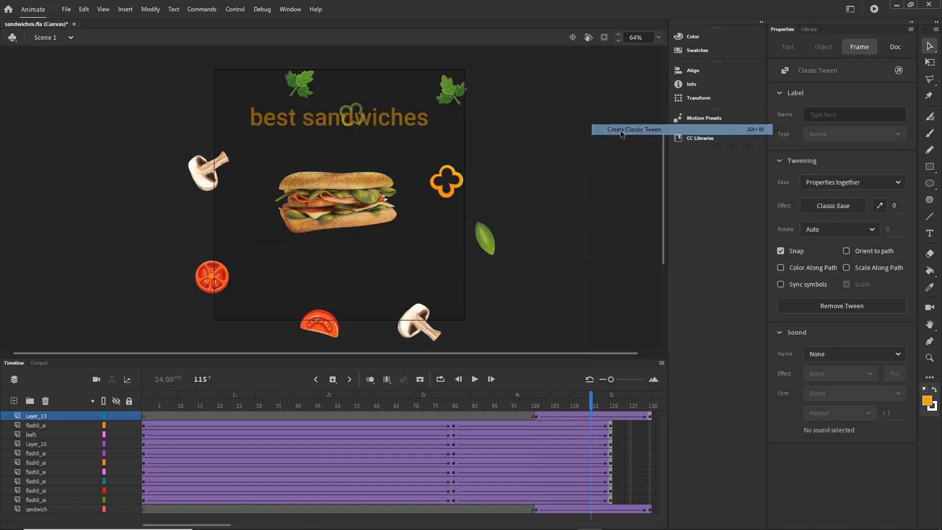
left_click(536, 415)
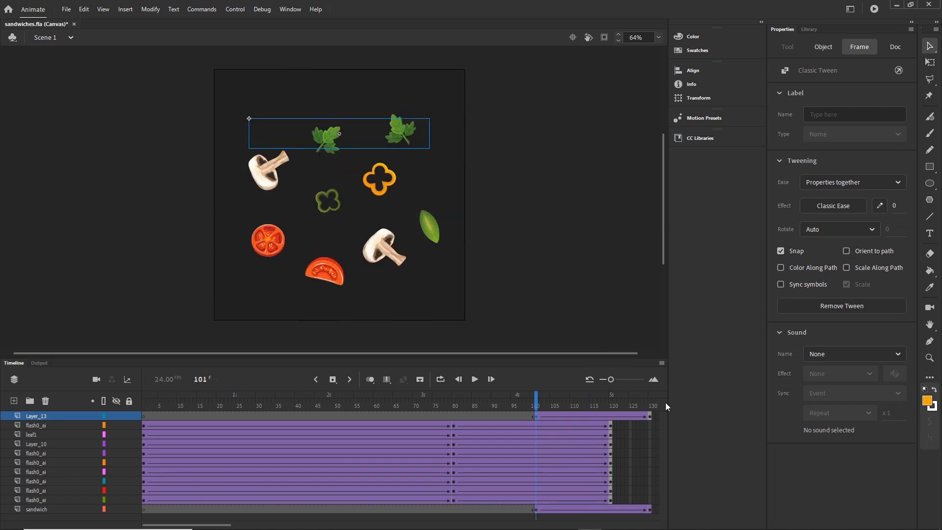
left_click(830, 206)
left_click(603, 275)
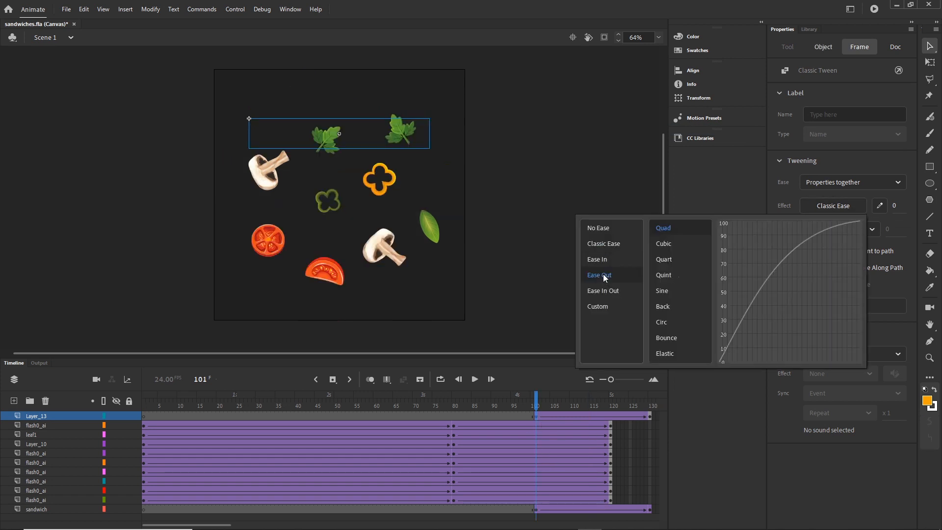
left_click(666, 245)
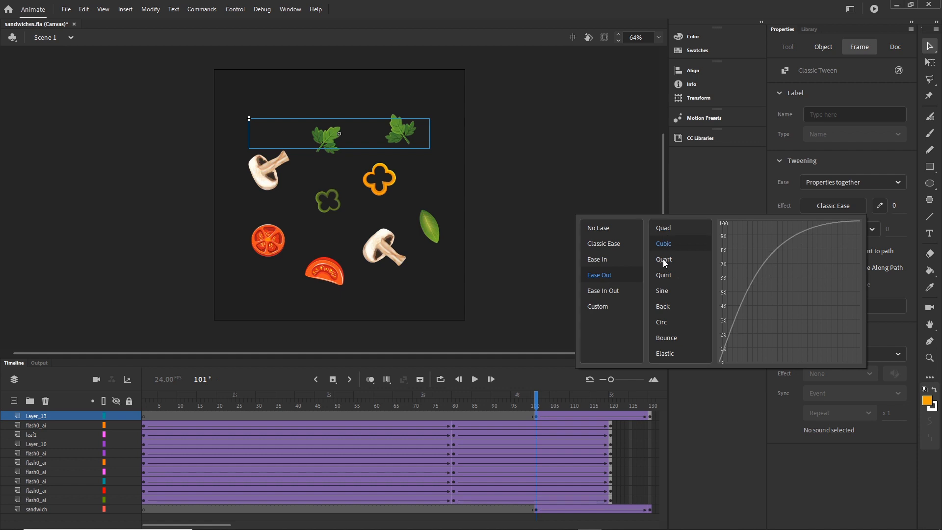
left_click_drag(536, 400, 596, 400)
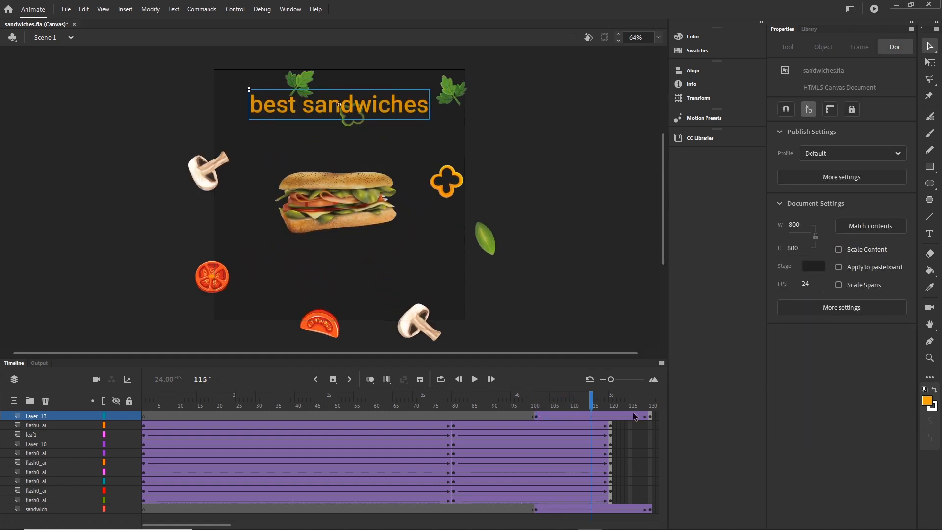
Shift the title's tween on the timeline to run from about frame 94 to frame 123
left_click(649, 416)
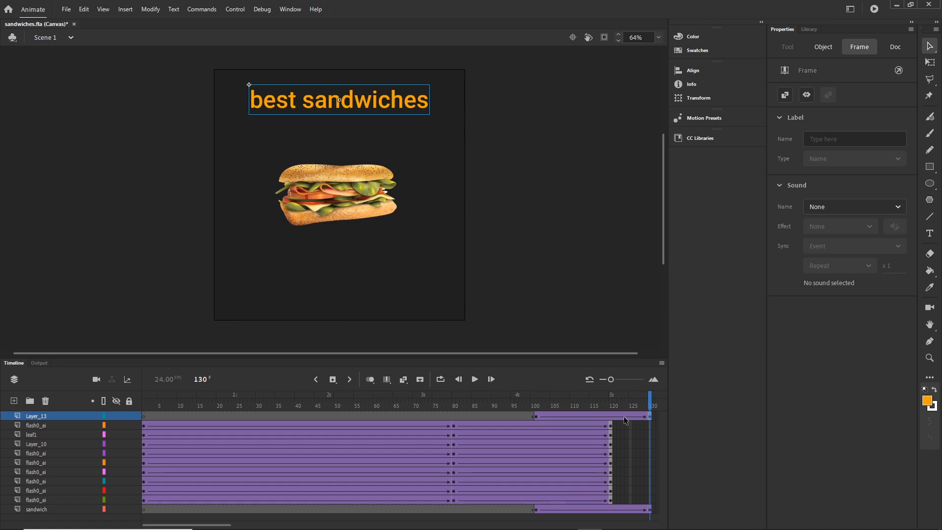
left_click(537, 417)
left_click_drag(537, 417, 655, 407)
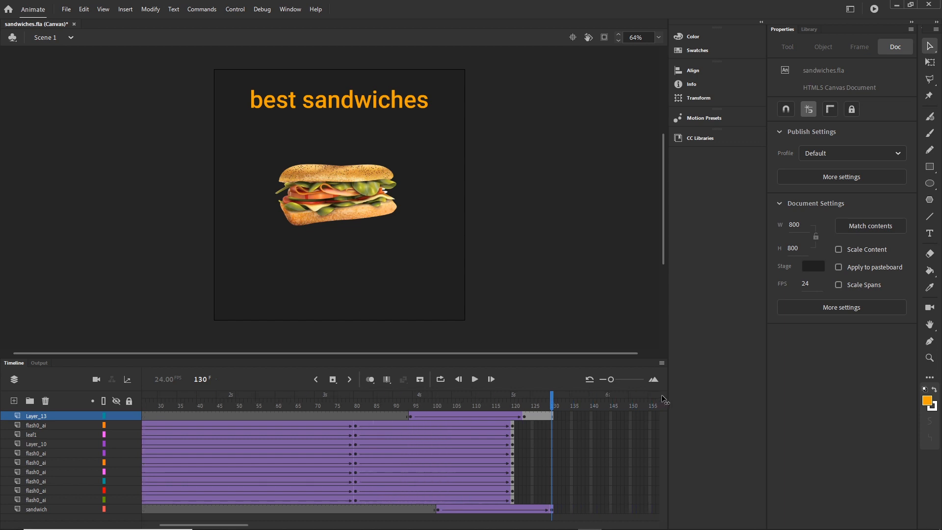
scroll(655, 400, "right", 5)
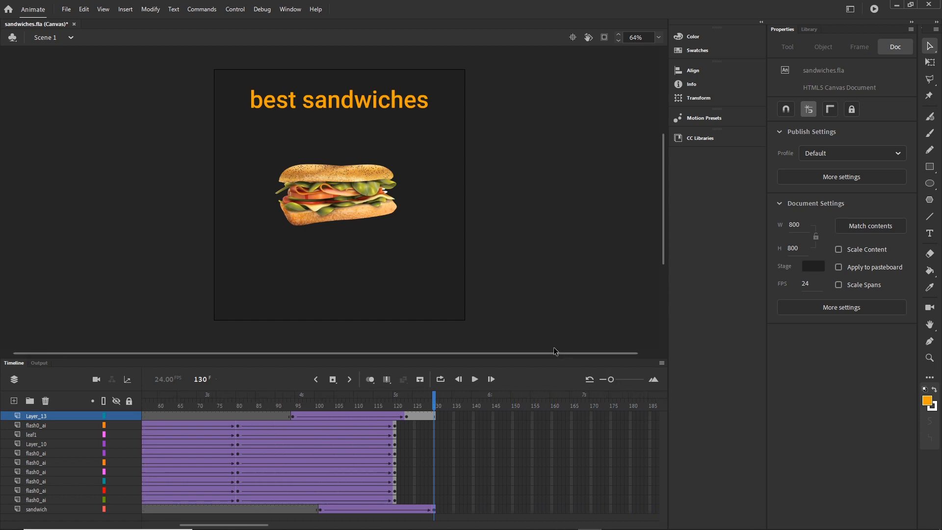
On a new layer, draw an orange rounded rectangle below the sandwich, about 350 by 89 px, with no stroke and corner radius 40
left_click(14, 401)
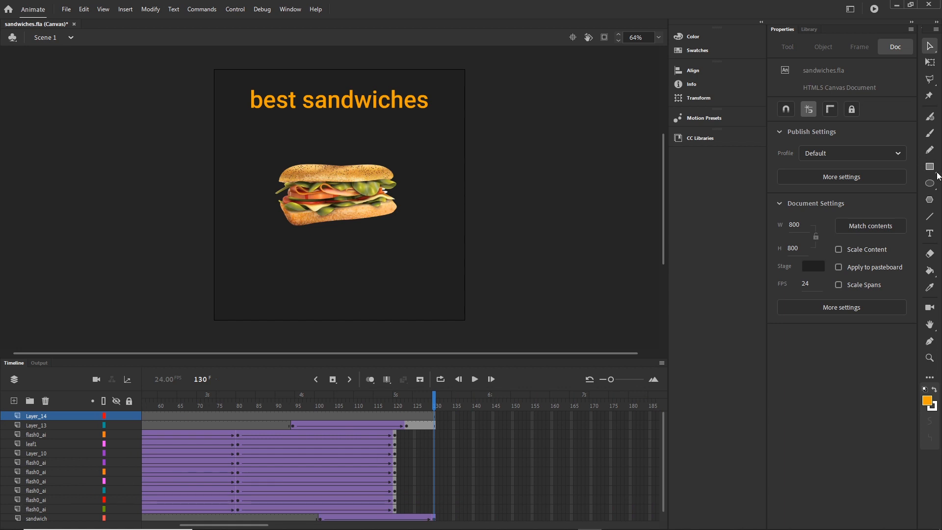
left_click(933, 169)
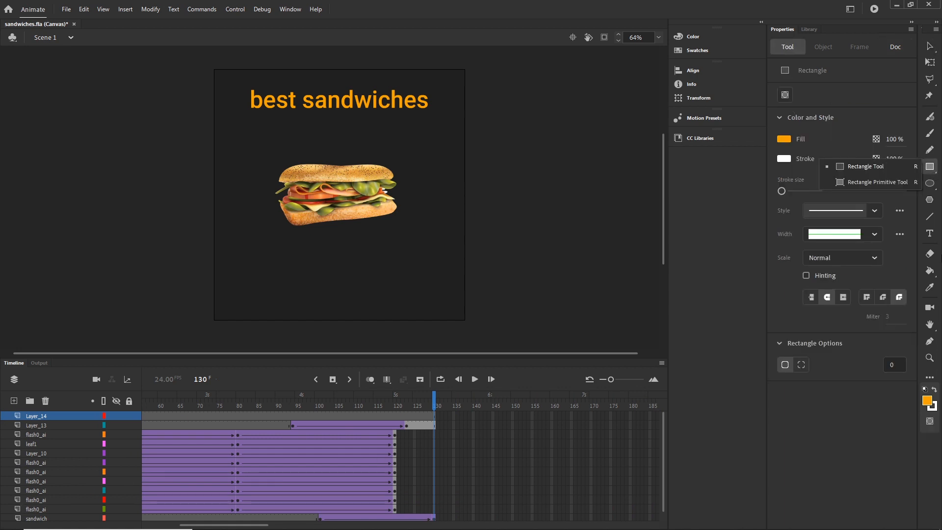
left_click(785, 159)
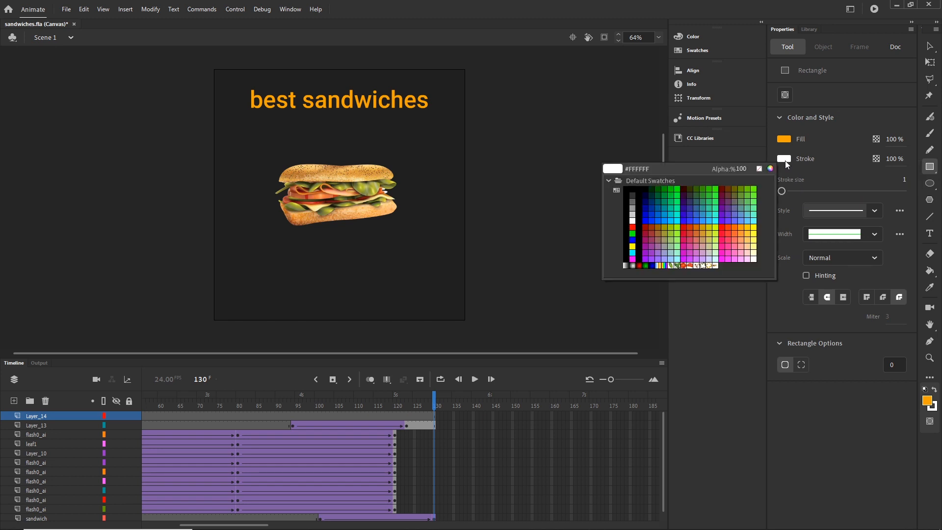
left_click(760, 168)
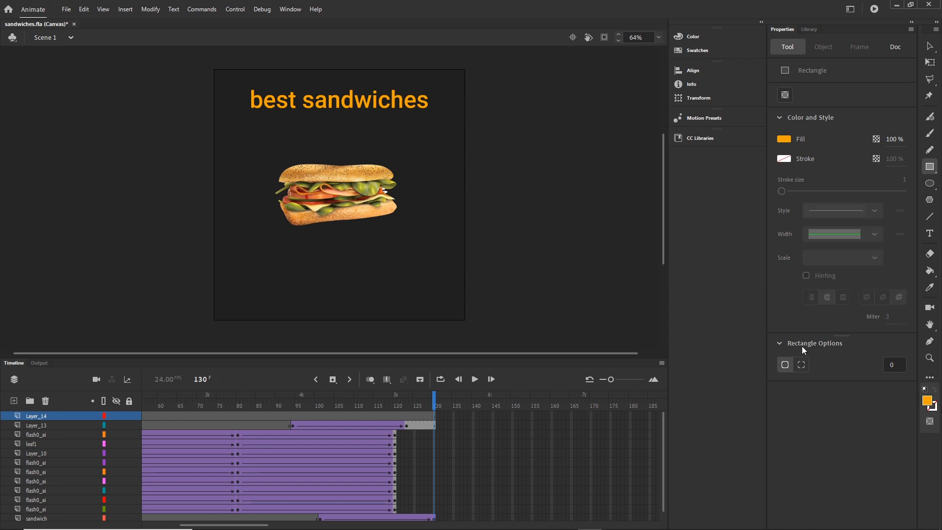
left_click(896, 365)
type("4")
key("Return")
left_click_drag(284, 264, 394, 291)
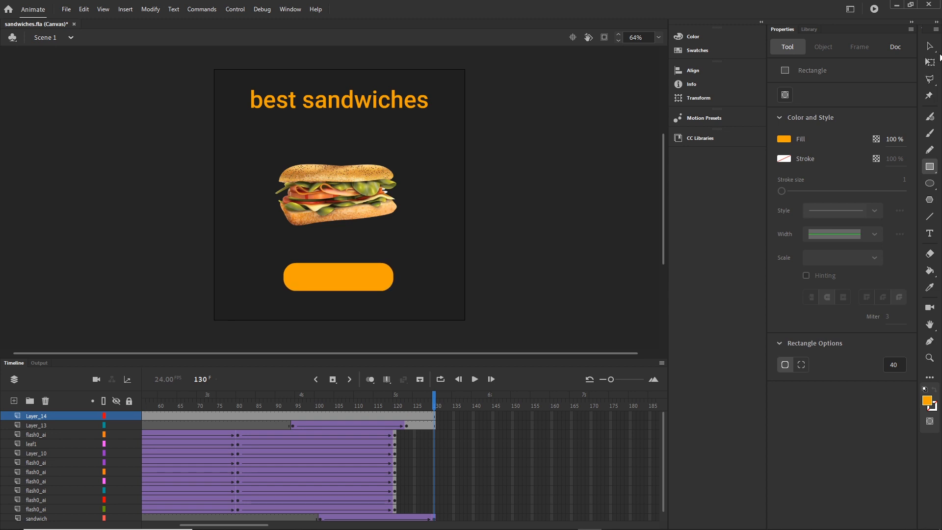
left_click(930, 46)
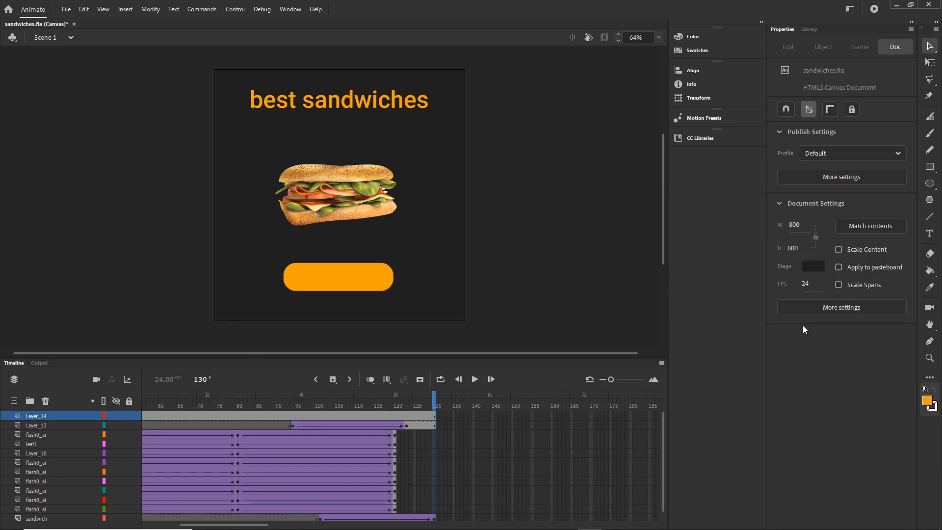
Add the white static text "make order" over the orange rectangle
left_click(930, 233)
left_click(785, 194)
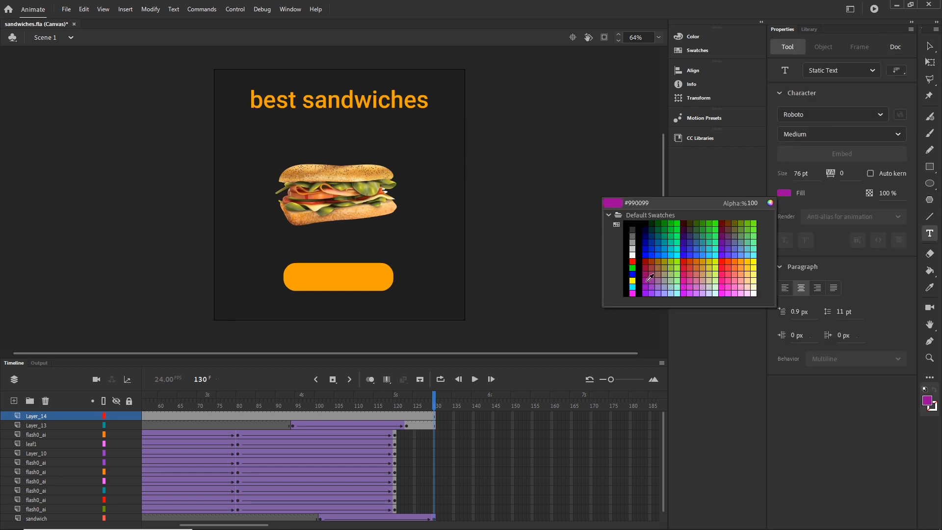
left_click(628, 252)
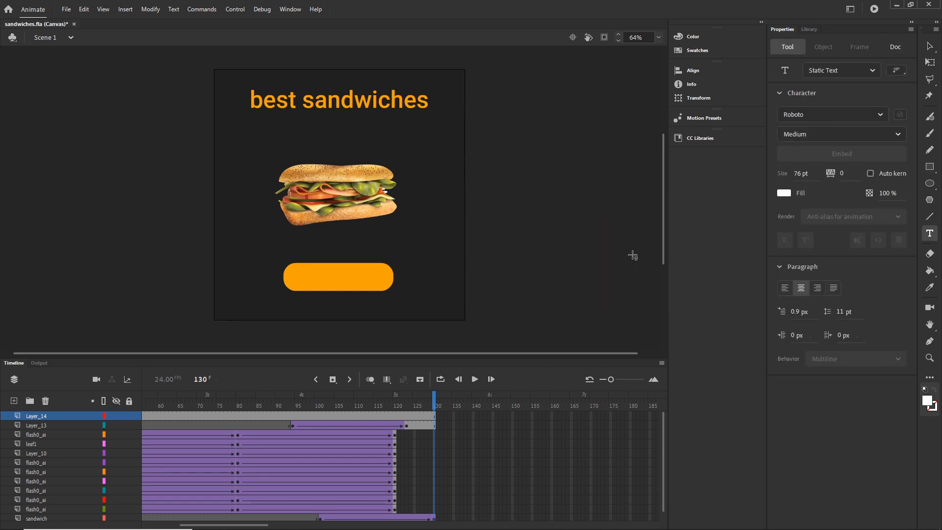
left_click(327, 285)
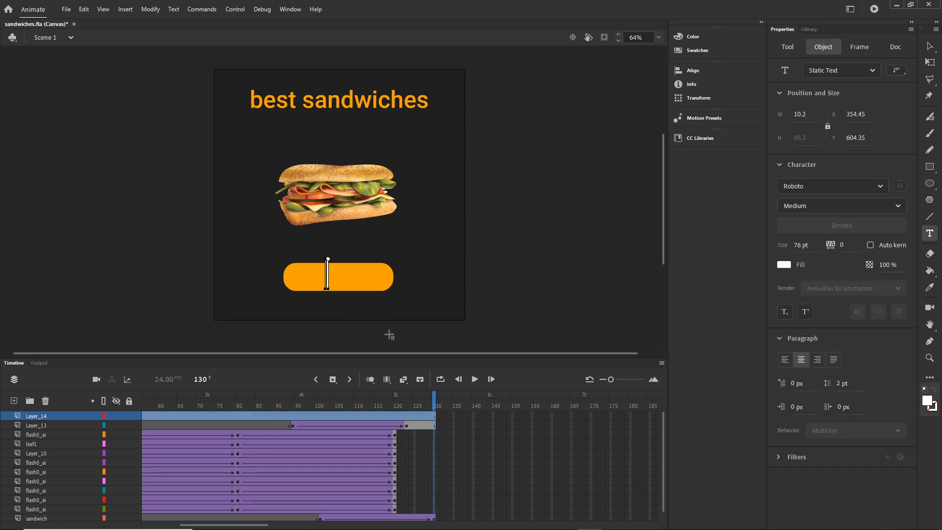
type("make")
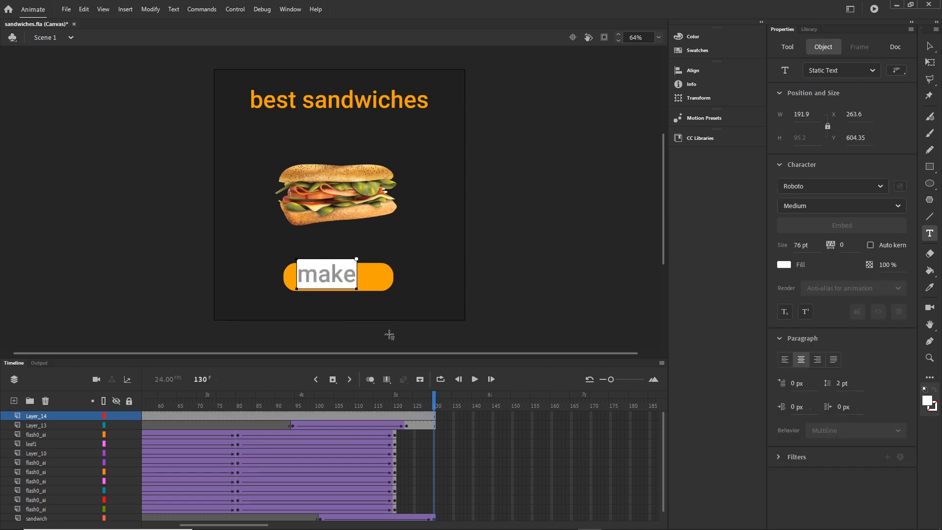
type(" order")
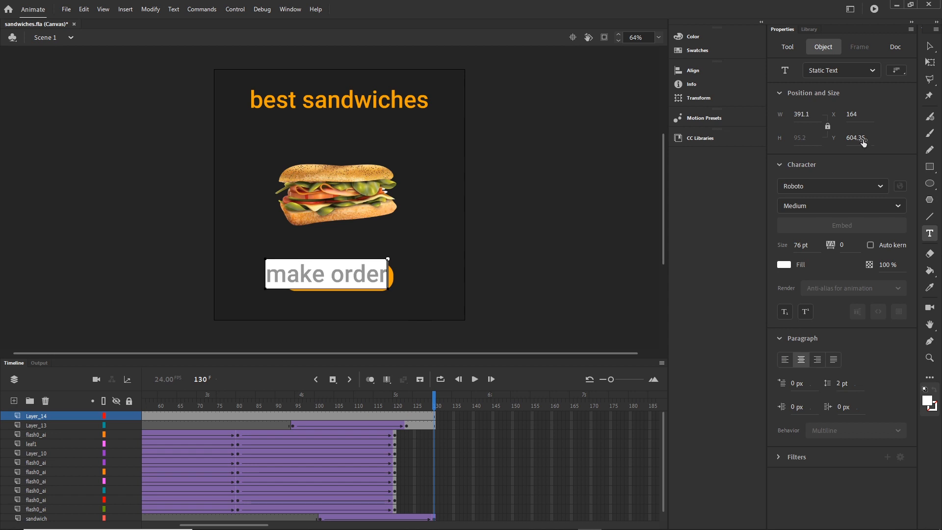
Move the "make order" text onto the orange rectangle and reduce its font size to 52 pt
left_click(930, 45)
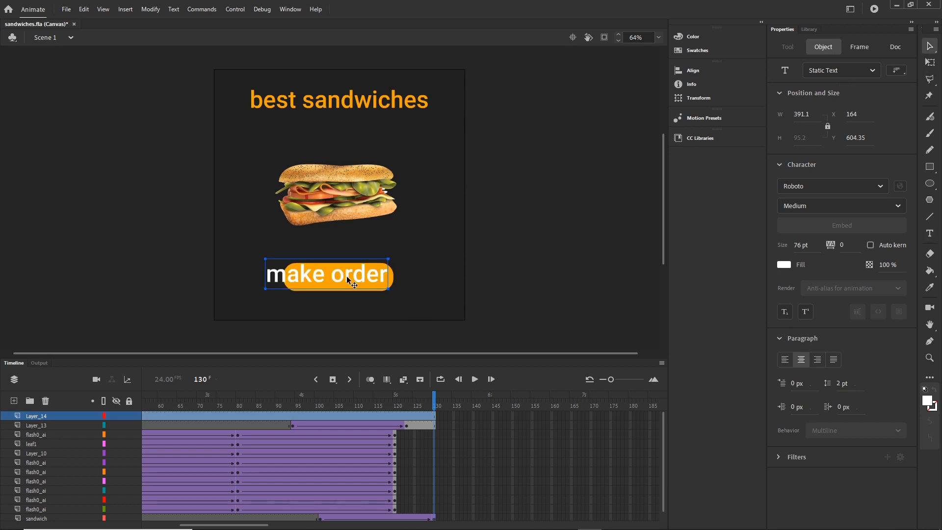
left_click_drag(342, 276, 358, 280)
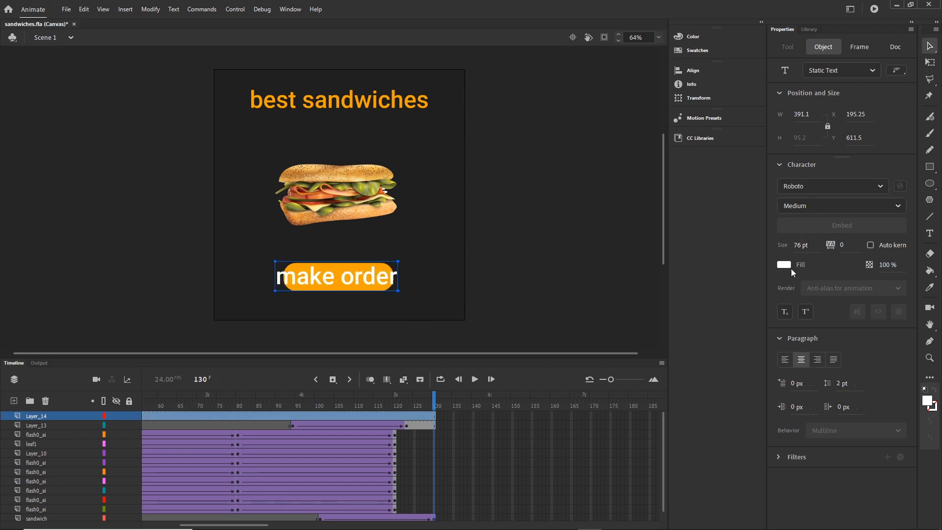
left_click_drag(799, 252, 792, 247)
left_click(491, 206)
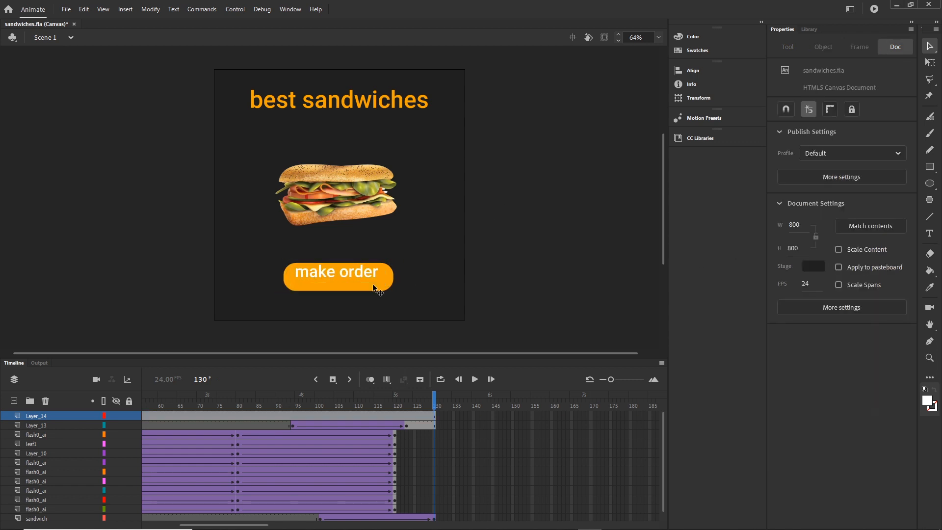
Nudge the "make order" text down and slightly right to centre it within the orange rectangle, around X 259, Y 627
left_click(360, 278)
key("Down")
key("Down")
key("Down")
key("Down")
key("Down")
key("Down")
key("Down")
key("Down")
key("Down")
key("Down")
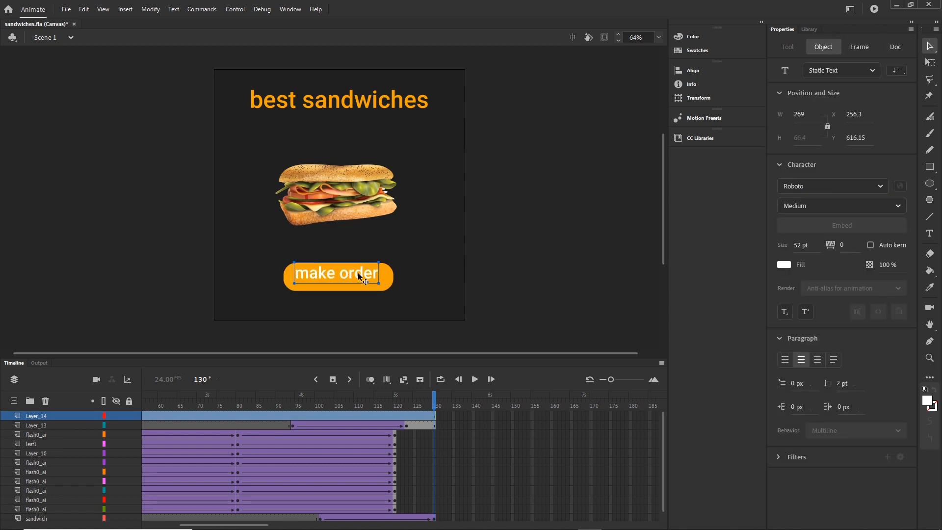
key("Up")
key("Right")
key("Right")
key("Right")
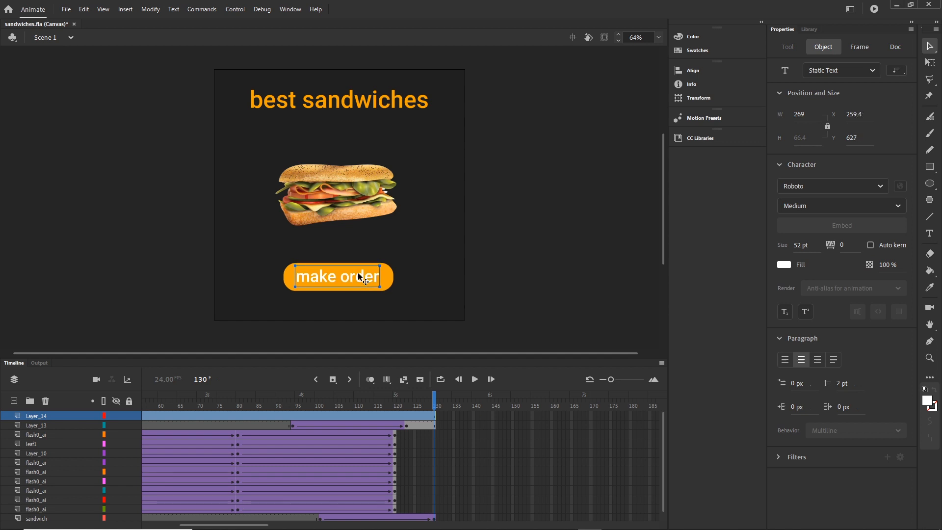
left_click(532, 274)
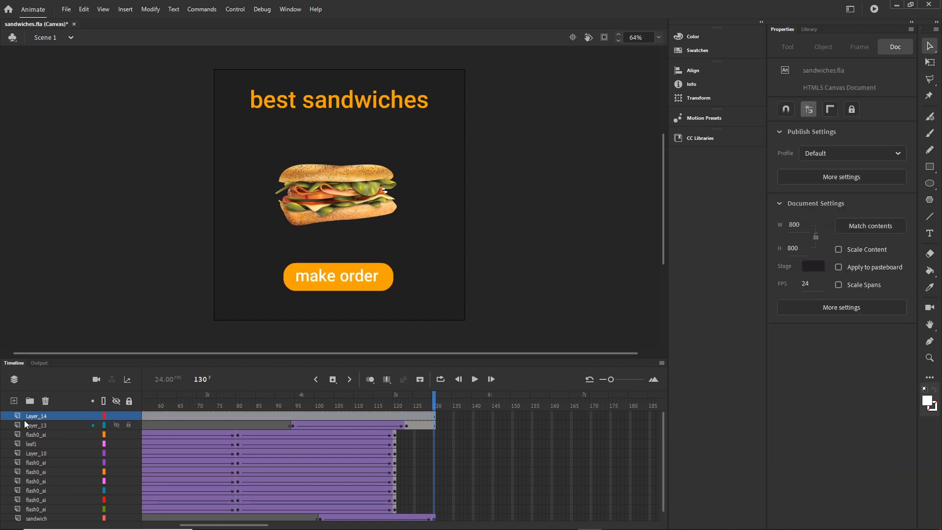
Convert the rectangle and its text into a movie clip named button1 and move it right to about X 400, Y 619
left_click(41, 417)
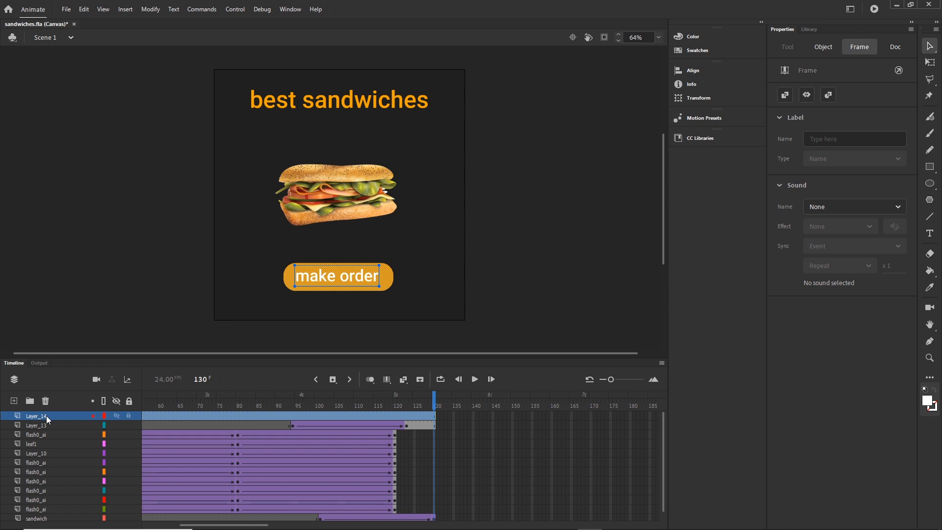
key("F8")
type("button1")
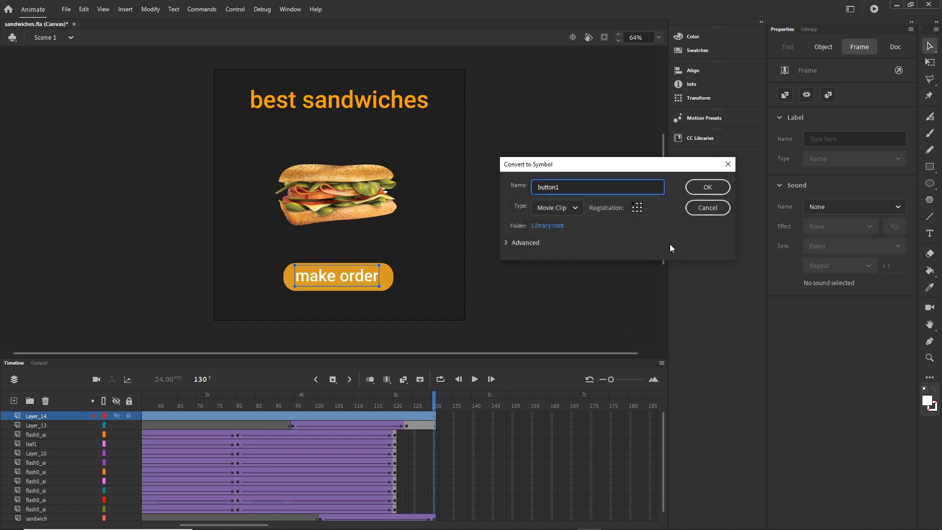
left_click(708, 187)
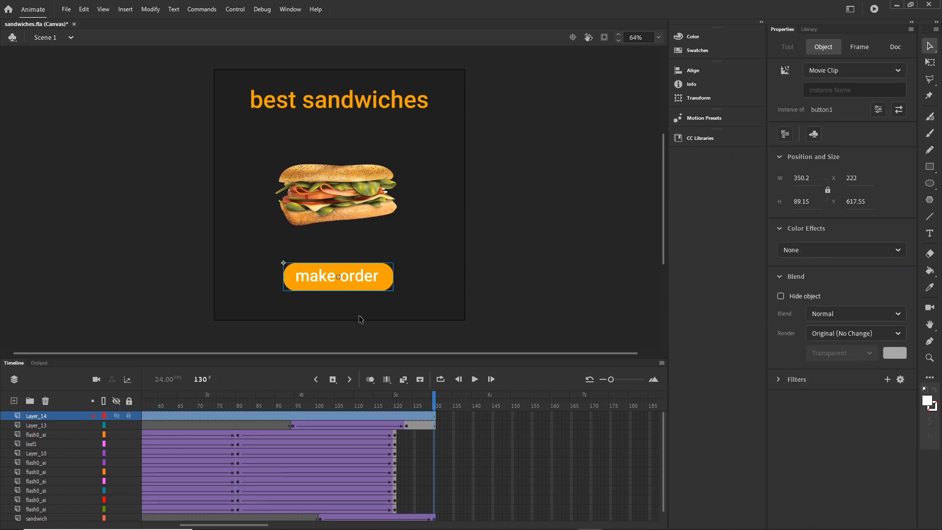
left_click_drag(345, 291, 405, 287)
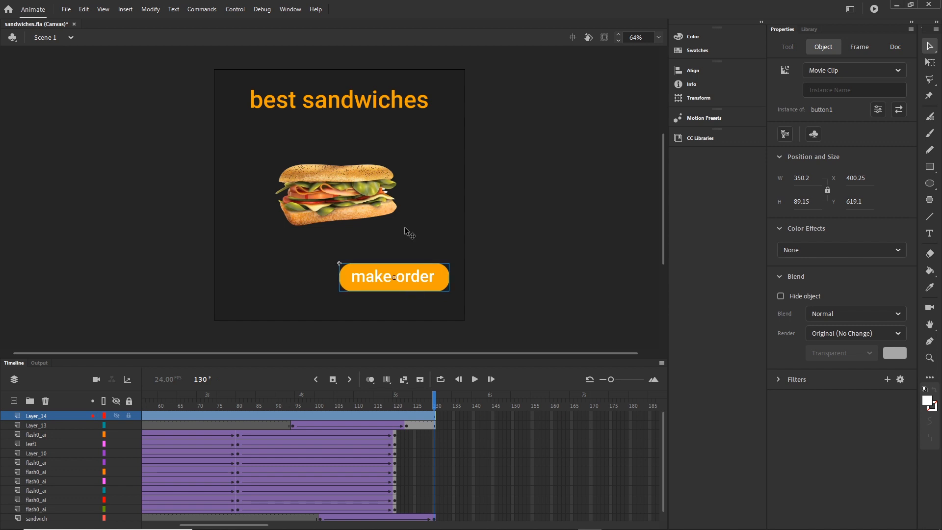
left_click(562, 241)
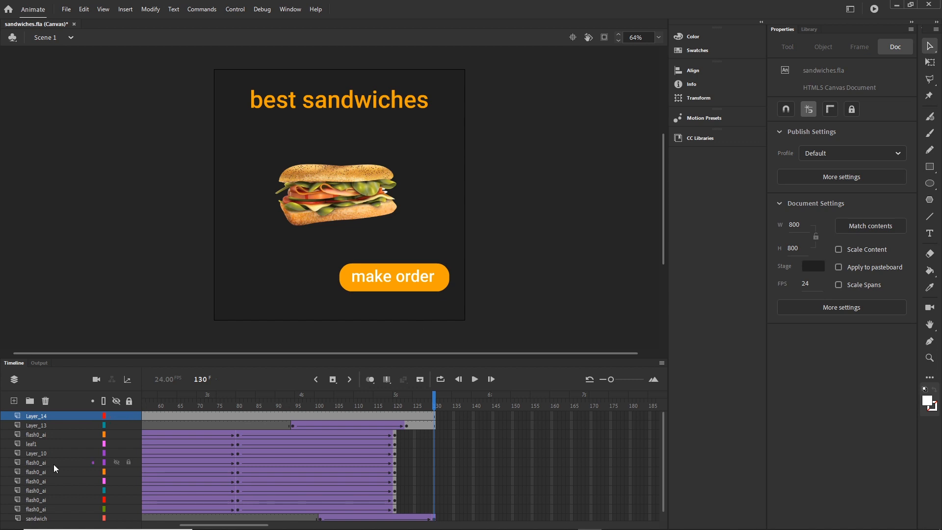
On a new layer, add the white 52 pt text "2+1 for free" beside the order button
left_click(14, 401)
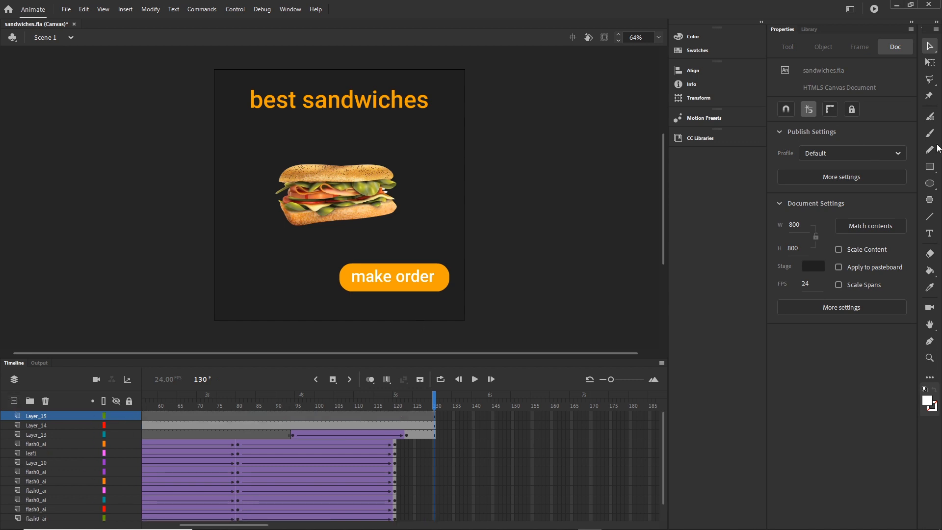
left_click(930, 234)
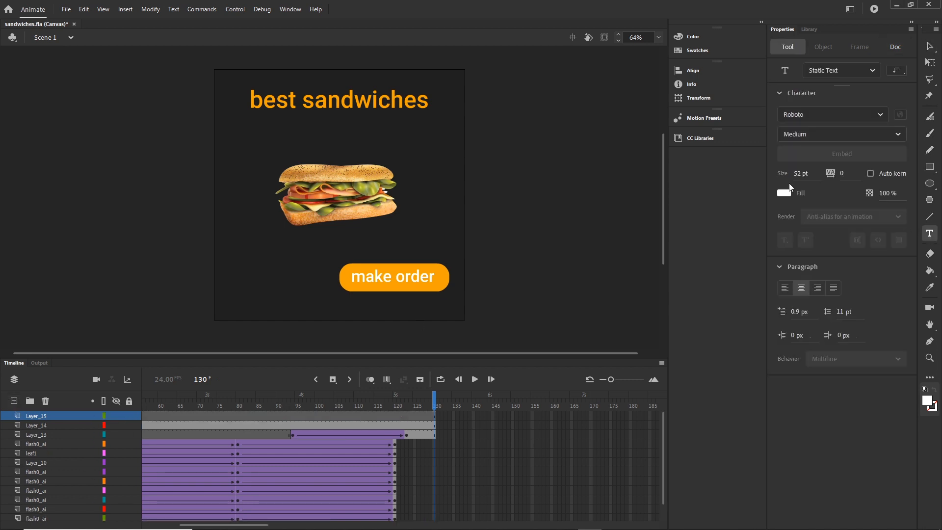
left_click(255, 269)
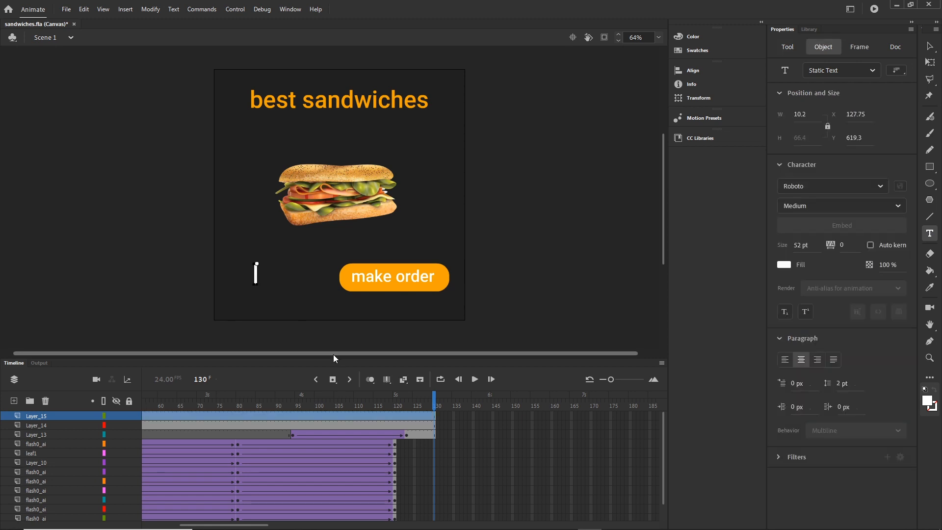
type("2+")
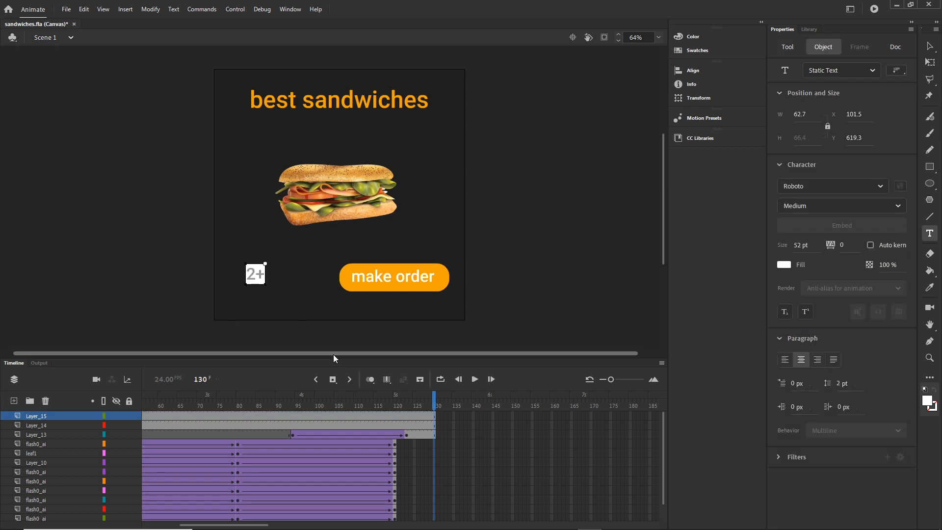
type("1 for free")
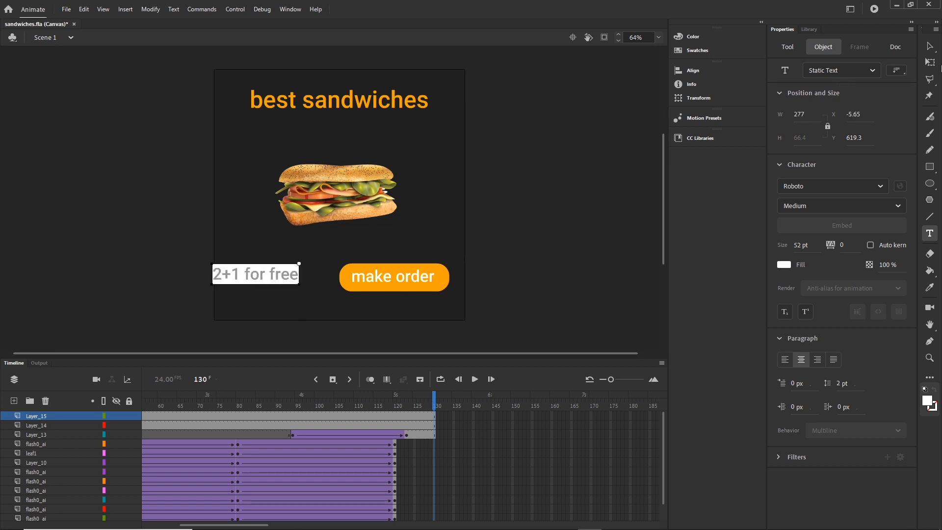
left_click(930, 46)
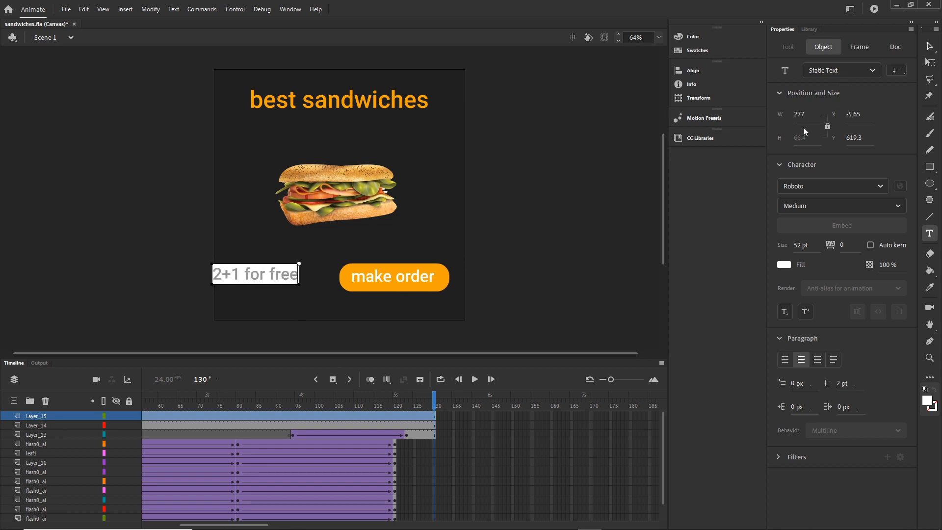
Align the "2+1 for free" text with the order button, at about X 51, Y 633
left_click_drag(281, 278, 297, 281)
left_click(505, 231)
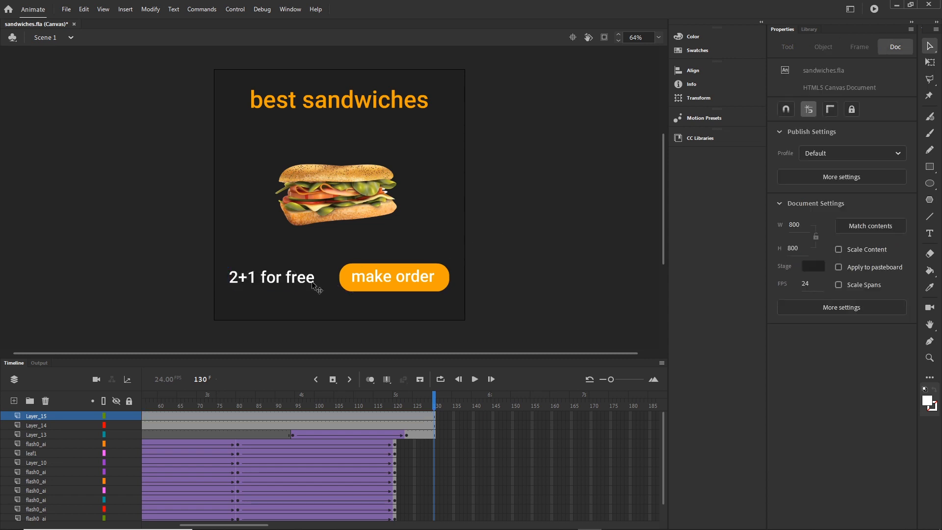
left_click(315, 286)
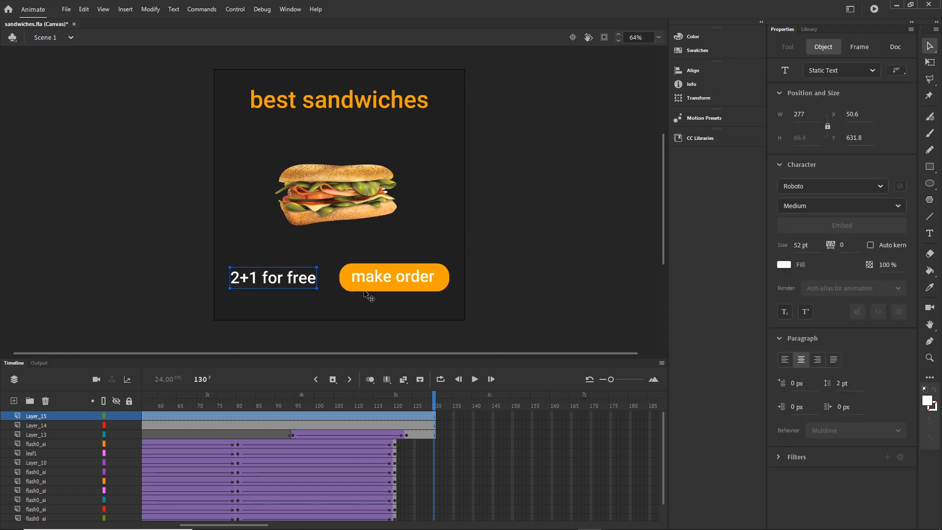
left_click(585, 230)
left_click(276, 285)
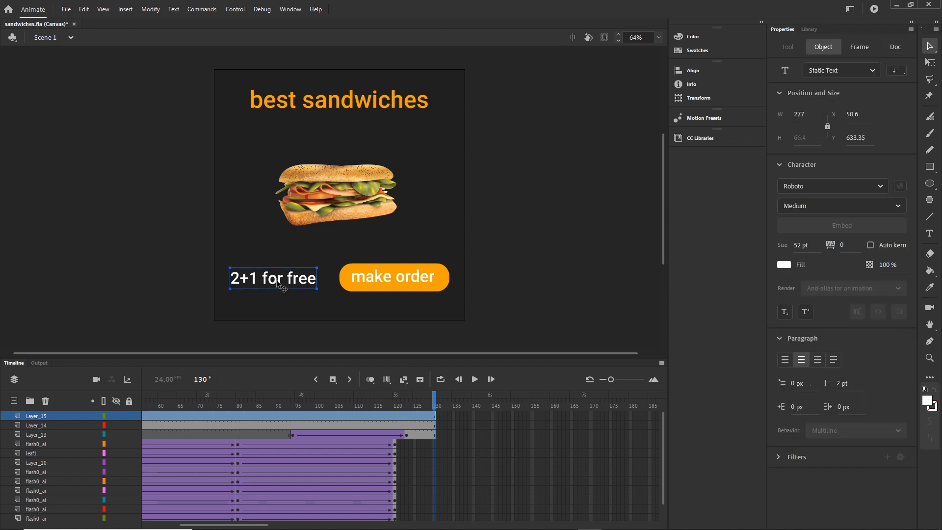
Convert the "2+1 for free" text into a movie clip symbol named text2
key("F8")
type("text2")
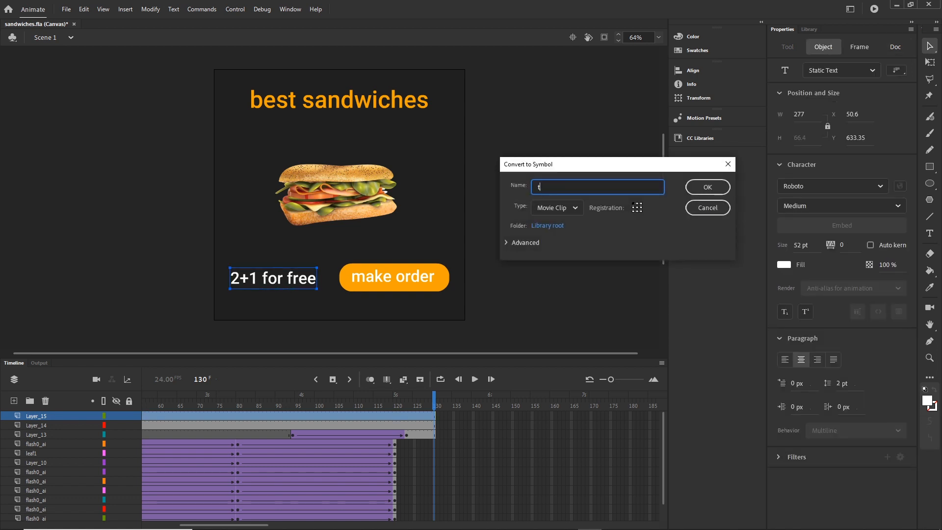
left_click(707, 188)
left_click(546, 313)
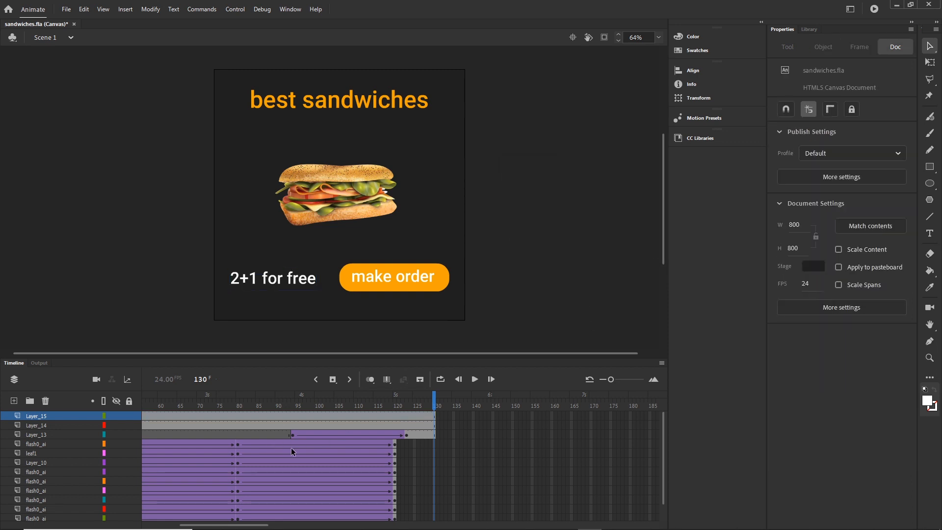
Rename the layers holding the order button, the "2+1 for free" text and the "best sandwiches" title as button, text2 and text1
left_click_drag(237, 525, 163, 511)
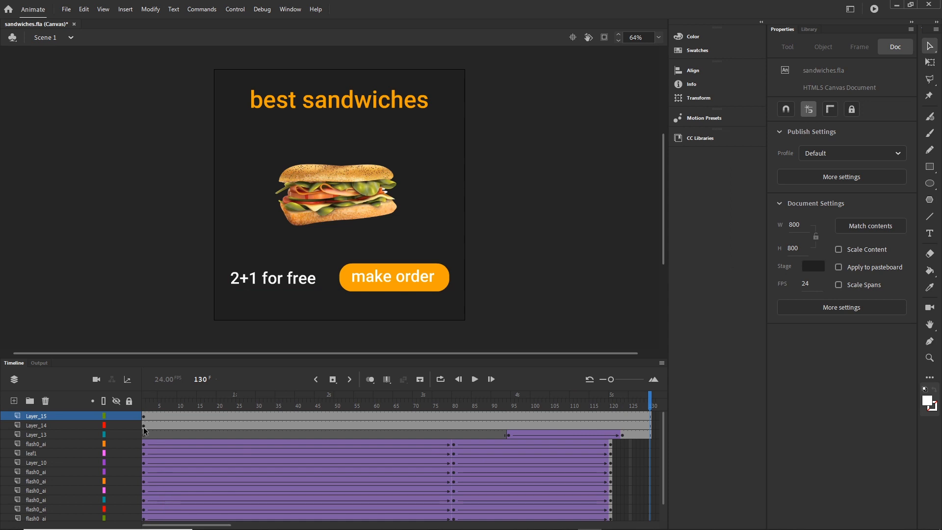
double_click(41, 428)
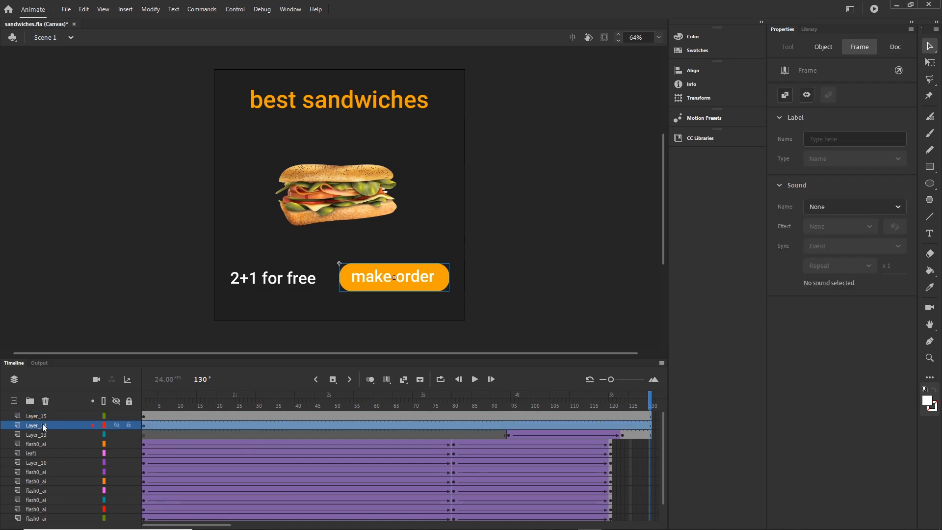
type("button")
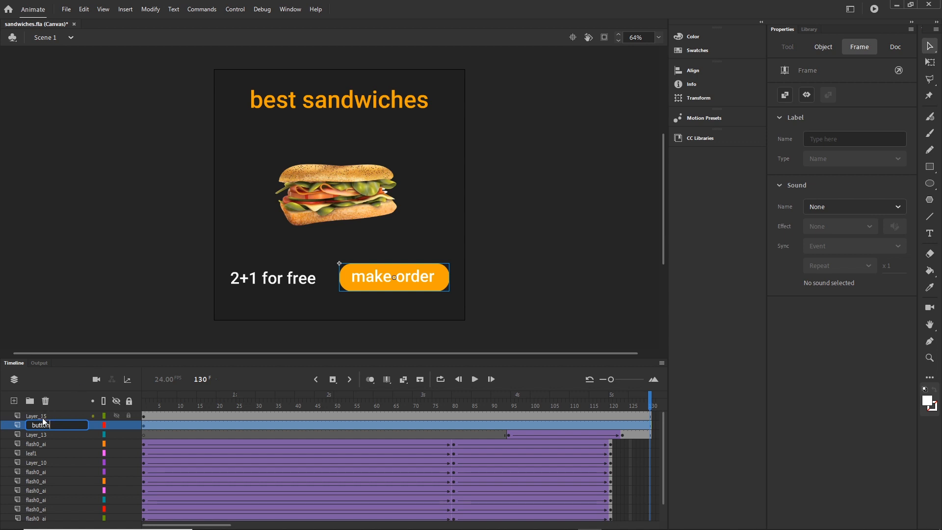
left_click(42, 418)
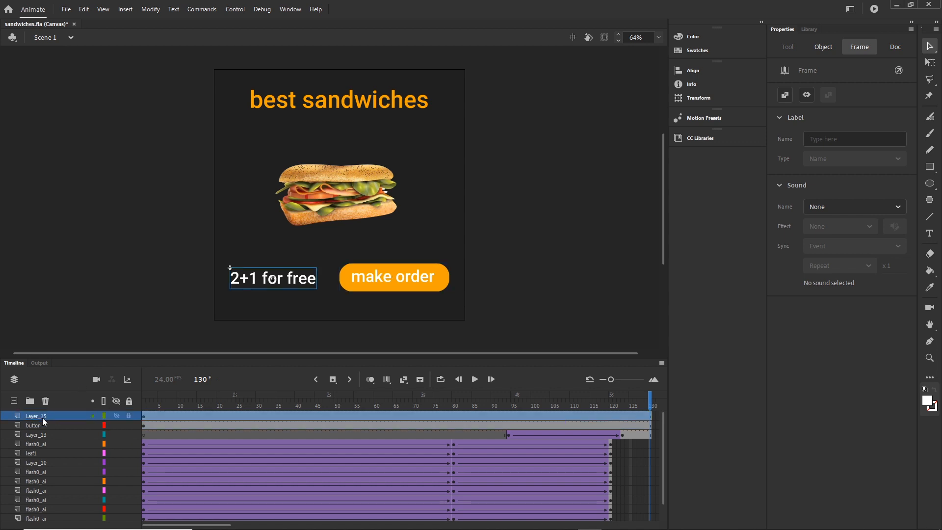
double_click(42, 417)
type("text2")
left_click(42, 436)
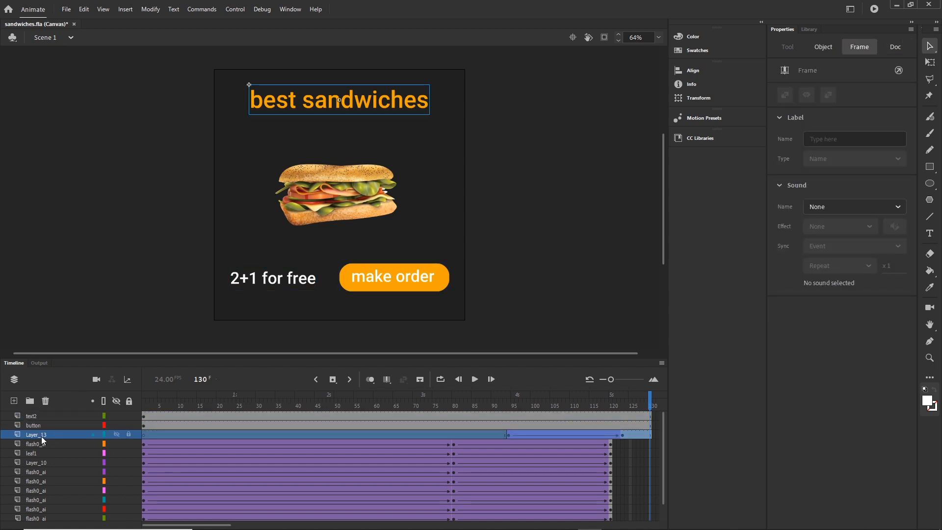
double_click(39, 435)
type("text")
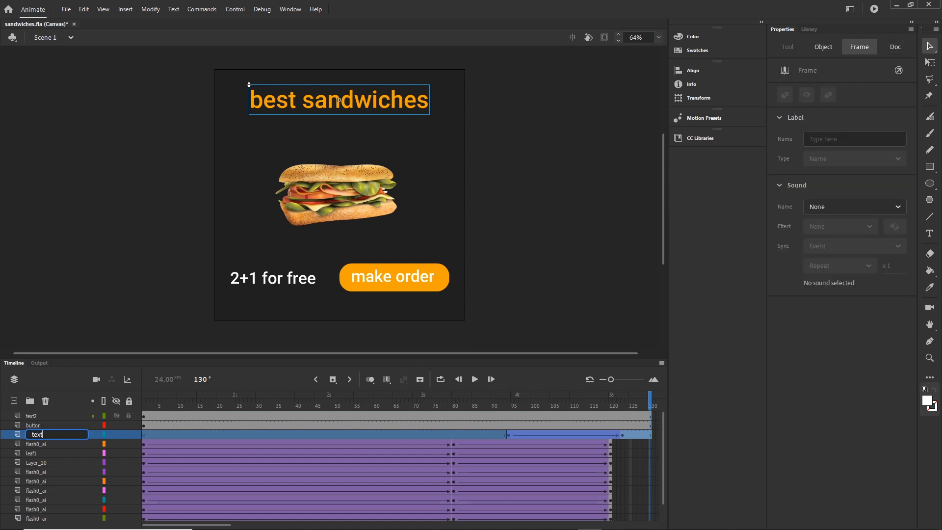
type("1")
left_click(74, 278)
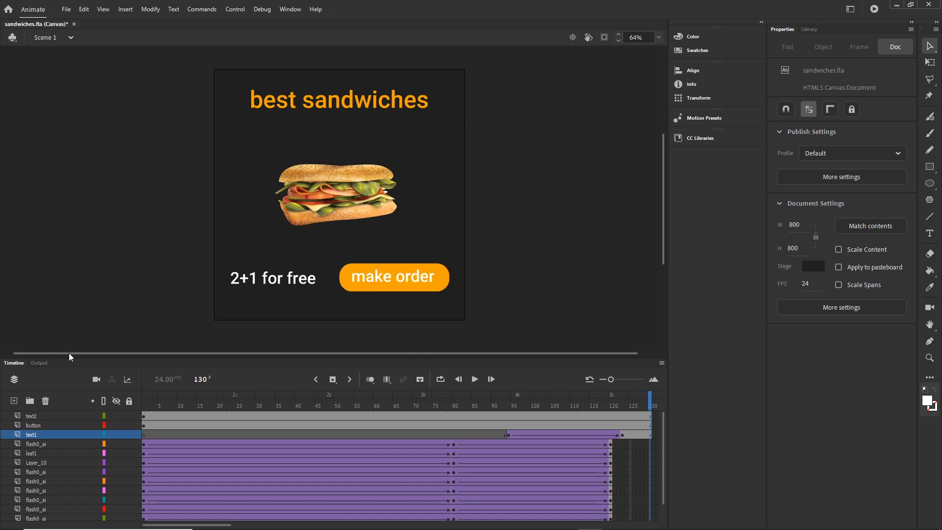
Move the starting keyframes of the text2 and button layers to frame 100 and add keyframes on both at frame 135
left_click(144, 424)
left_click(144, 416, "shift")
left_click_drag(143, 415, 534, 409)
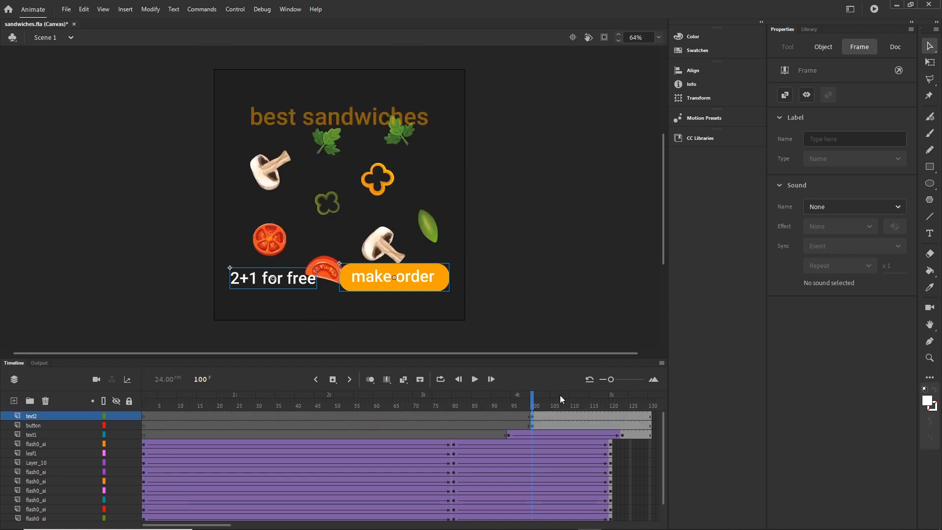
key("Return")
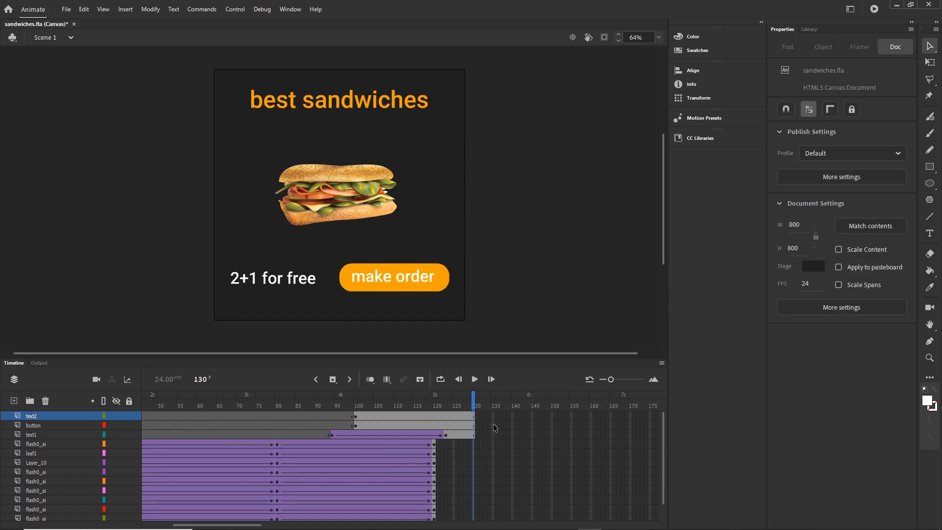
left_click_drag(493, 423, 493, 417)
key("F6")
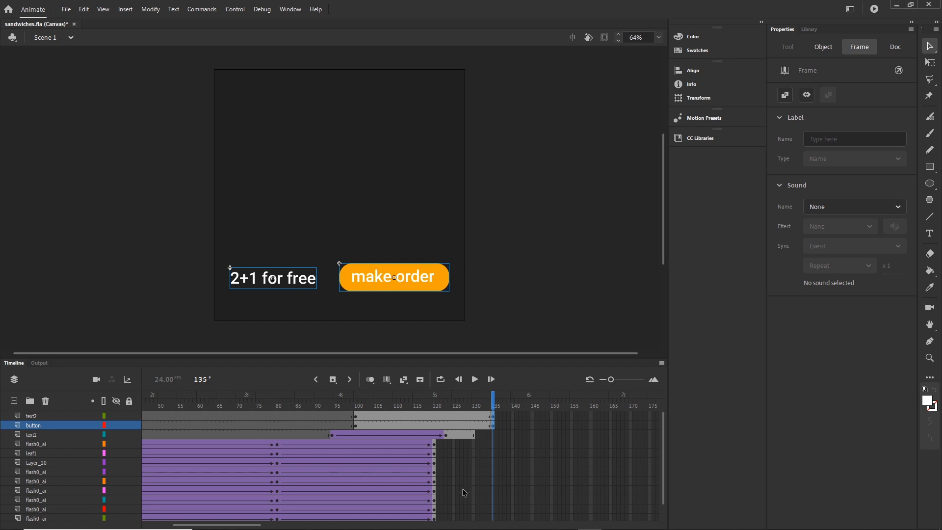
At frame 100, move the "2+1 for free" text and the order button straight down by about 110 px
left_click(494, 396)
left_click_drag(493, 400, 379, 404)
left_click(356, 422)
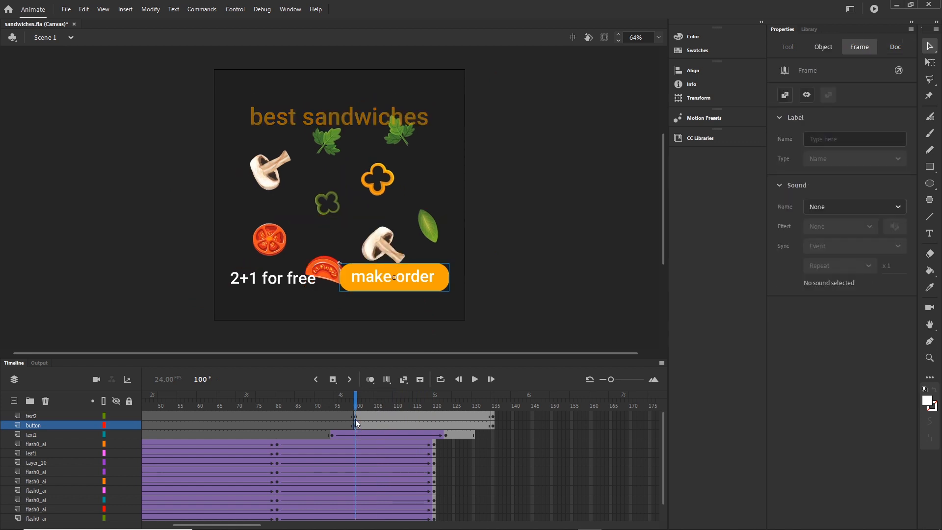
key("shift+Down")
key("shift+Down")
key("shift+Down")
key("shift+Down")
key("shift+Down")
key("shift+Down")
key("shift+Down")
key("shift+Down")
key("shift+Down")
key("shift+Down")
key("shift+Down")
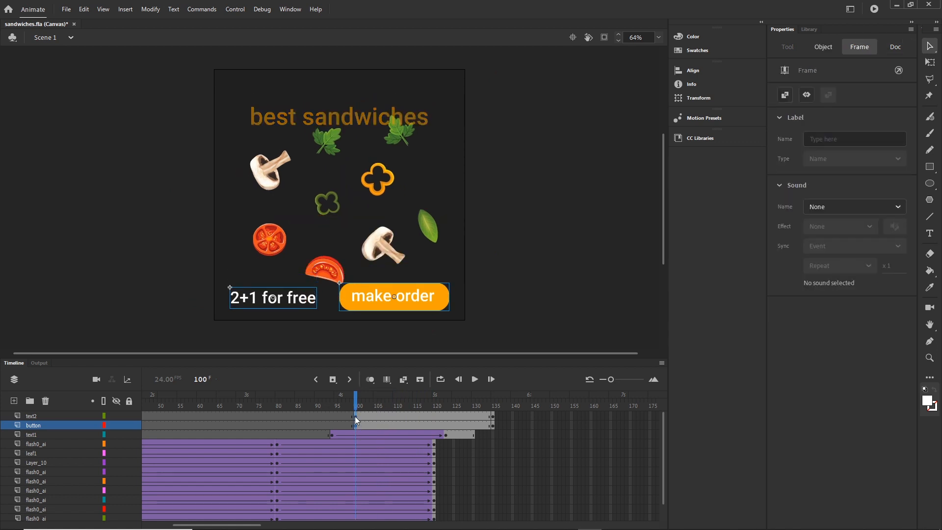
Create classic tweens on the text2 and button layers between frames 100 and 135
left_click(416, 423)
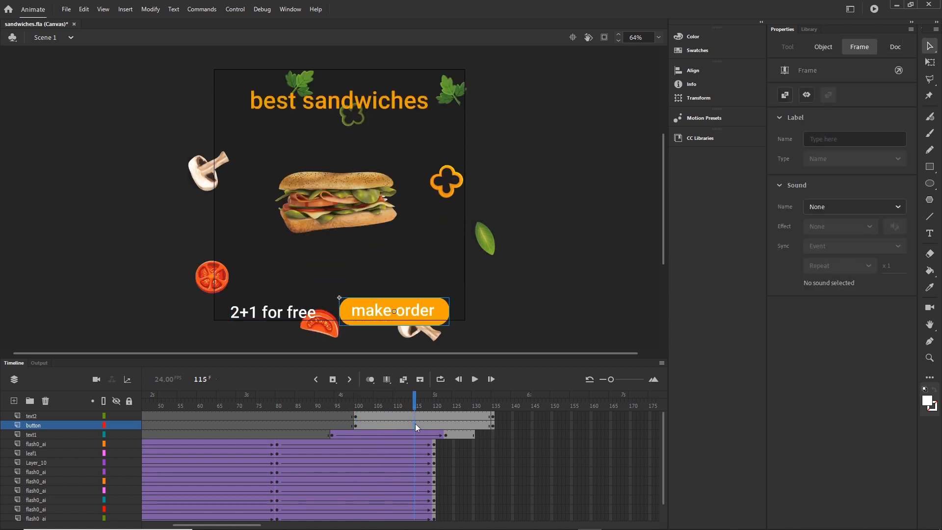
right_click(407, 417)
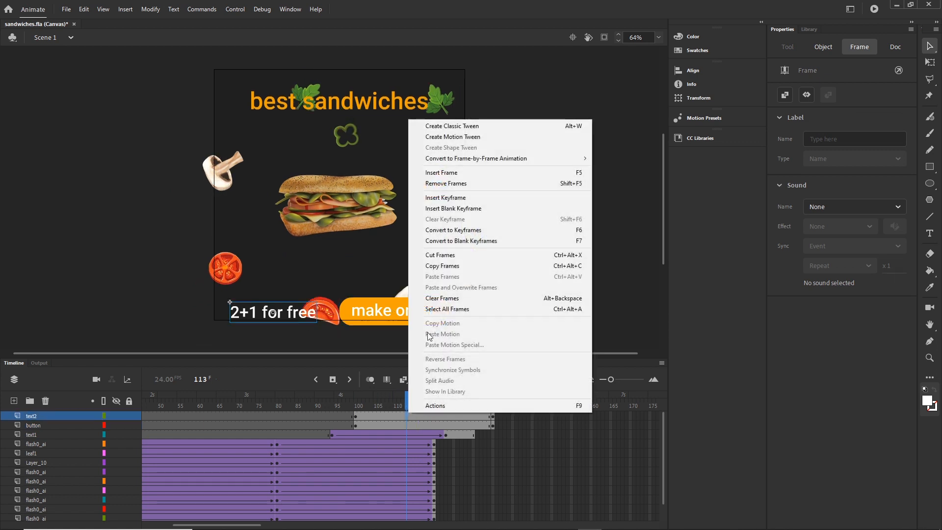
left_click(452, 126)
left_click(381, 425)
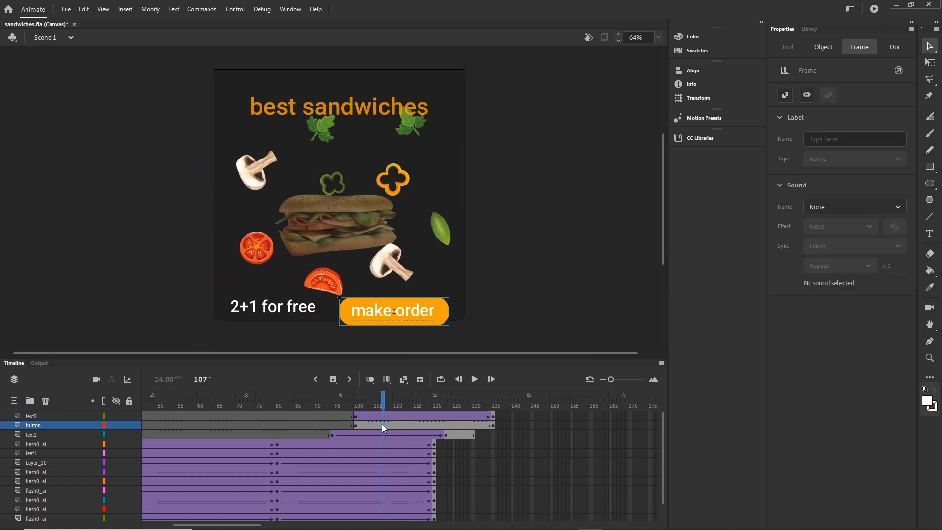
right_click(382, 425)
left_click(432, 137)
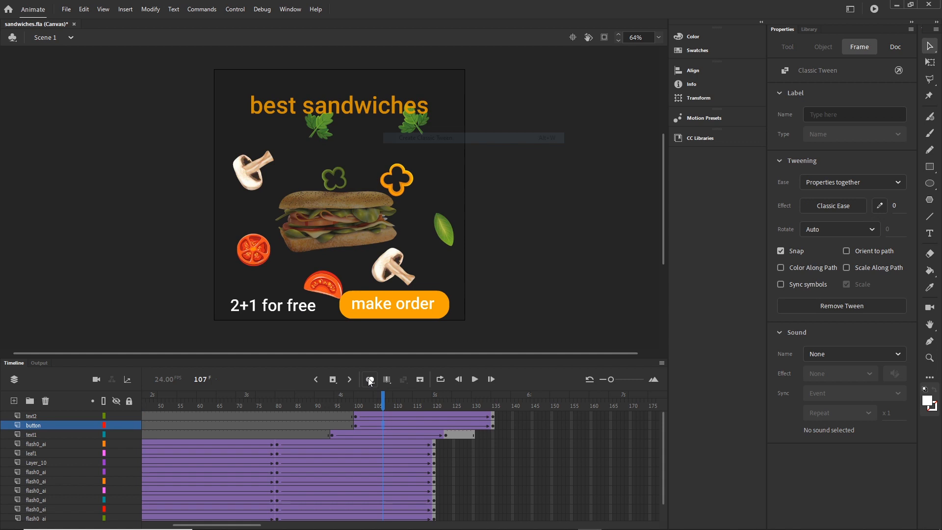
Set the alpha of the "2+1 for free" text and the order button to 0% at frame 100
left_click(356, 426)
left_click(355, 416, "shift")
left_click(534, 324)
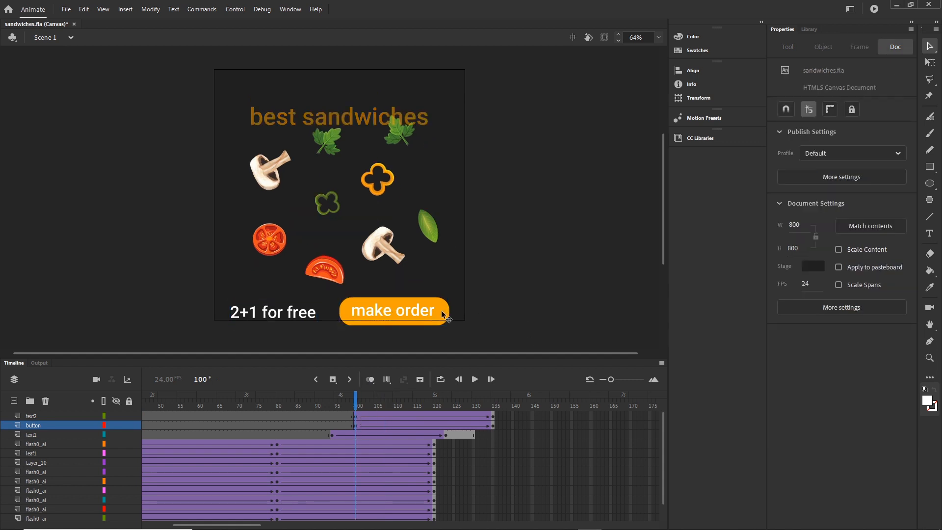
left_click(444, 317)
left_click(312, 318, "shift")
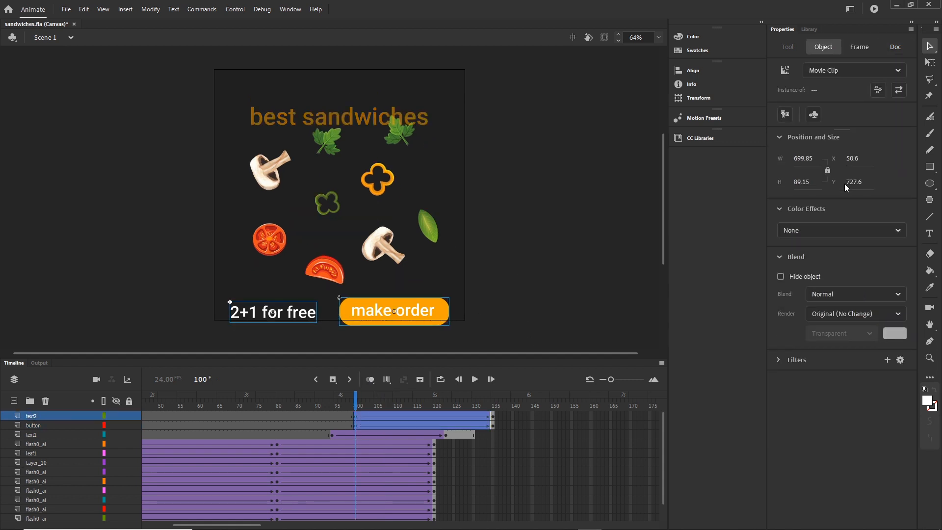
left_click(902, 231)
left_click(834, 310)
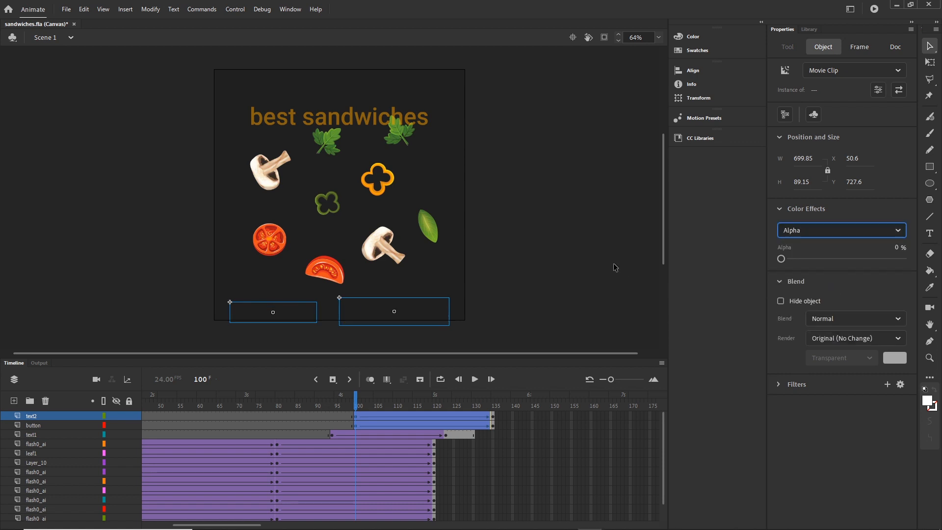
left_click(541, 339)
Apply the Ease Out Cubic effect to the text2 and button tweens
left_click(356, 424)
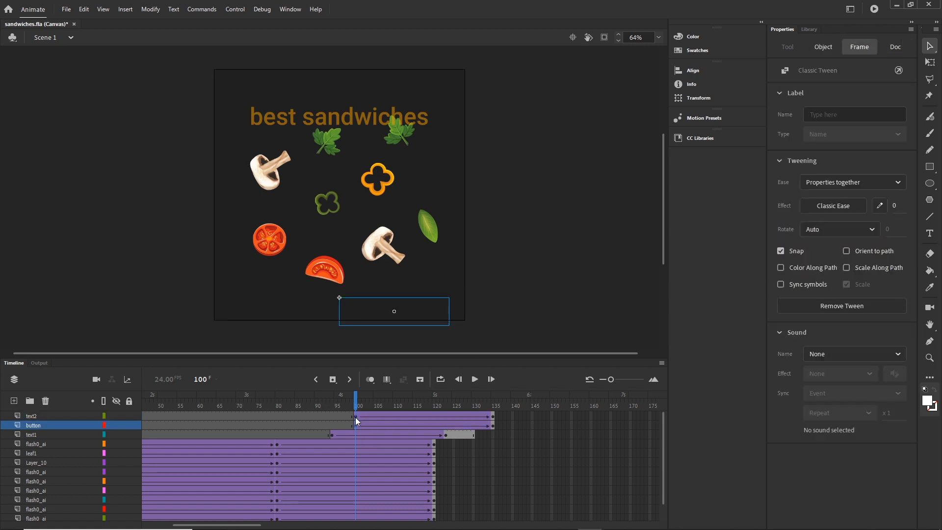
left_click(833, 205)
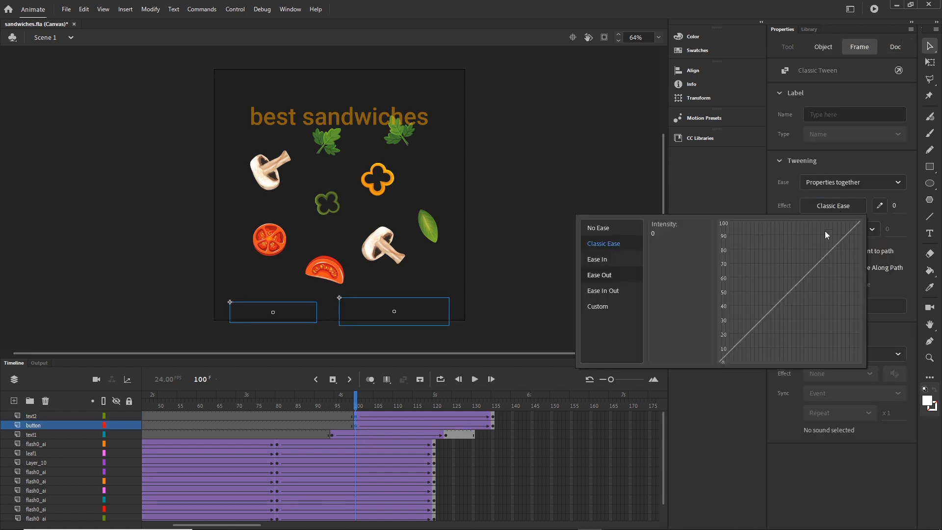
left_click(605, 264)
left_click(607, 279)
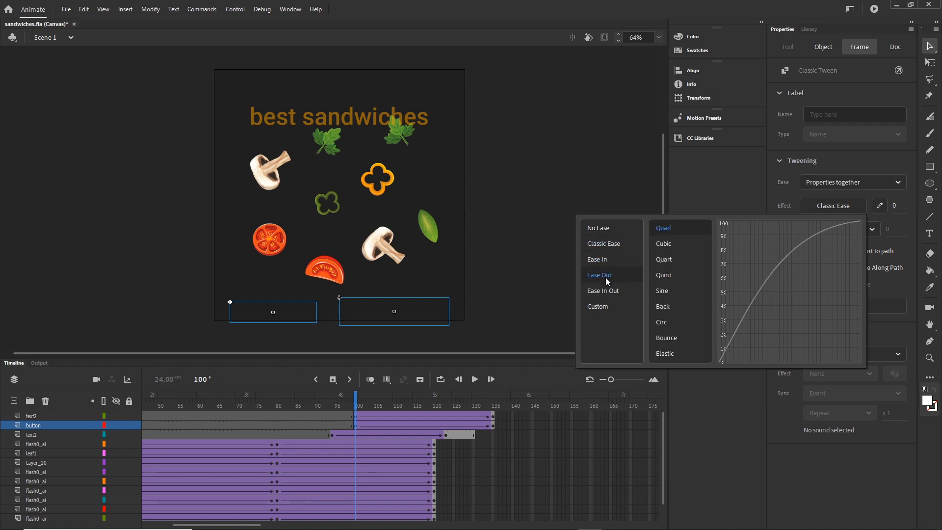
double_click(664, 243)
left_click(549, 289)
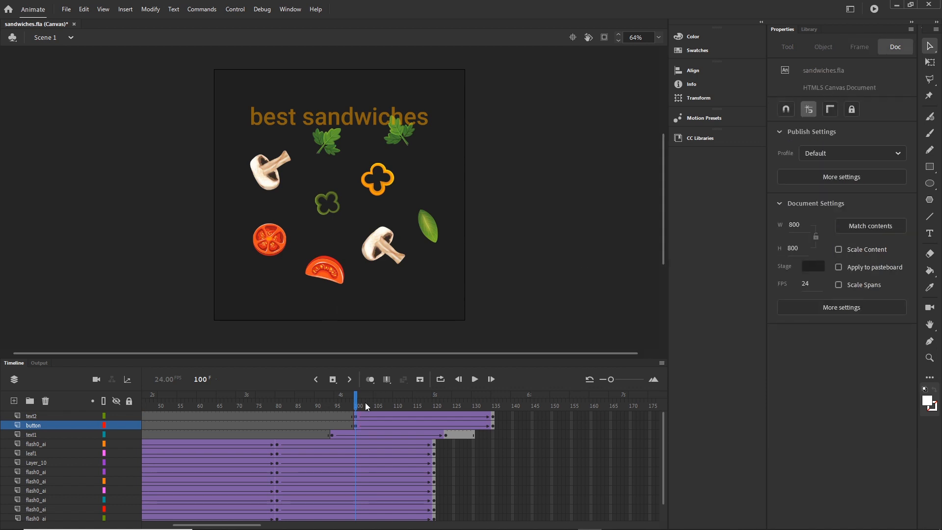
Preview the fade-in, and shift the whole button tween to start at frame 108
left_click_drag(365, 402, 432, 406)
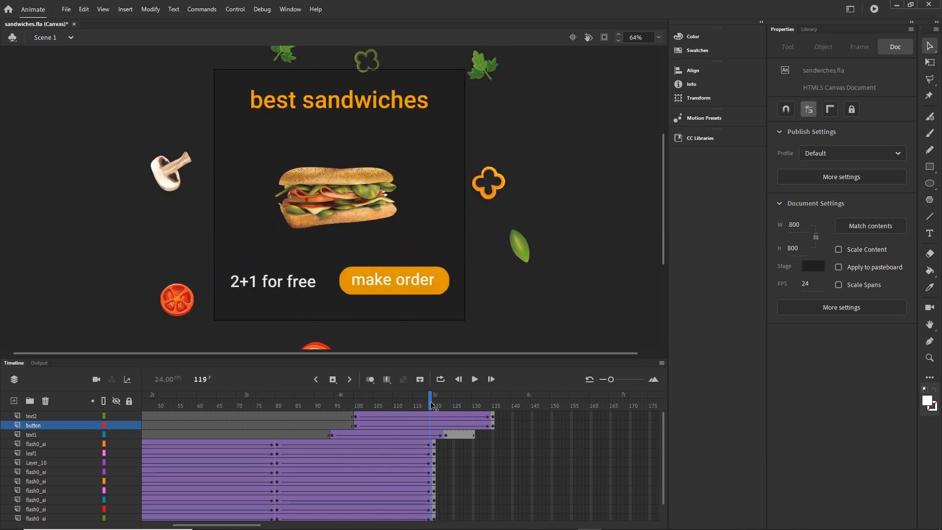
left_click(493, 425)
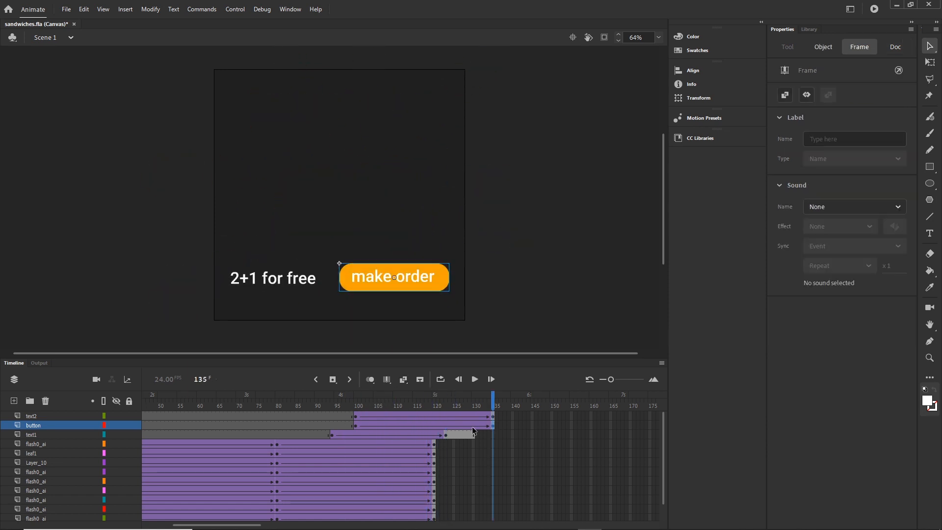
left_click(357, 426)
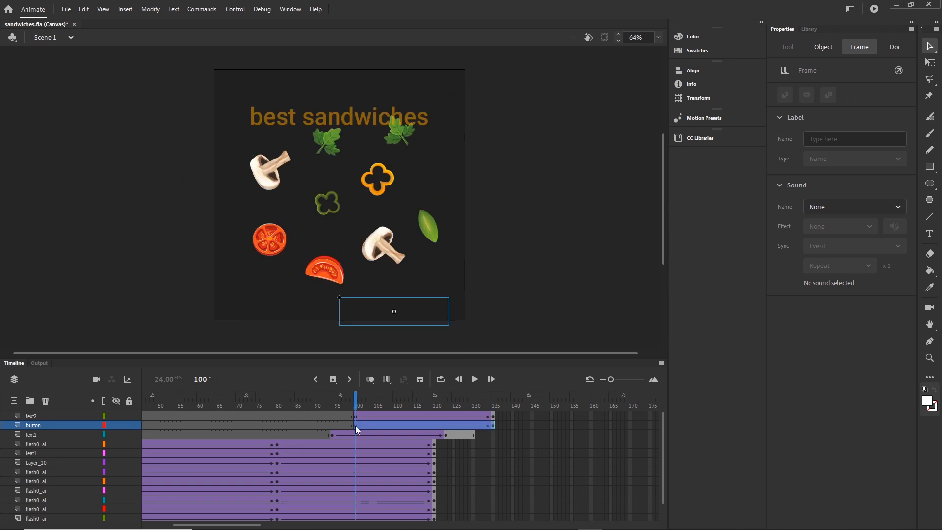
left_click_drag(355, 426, 387, 428)
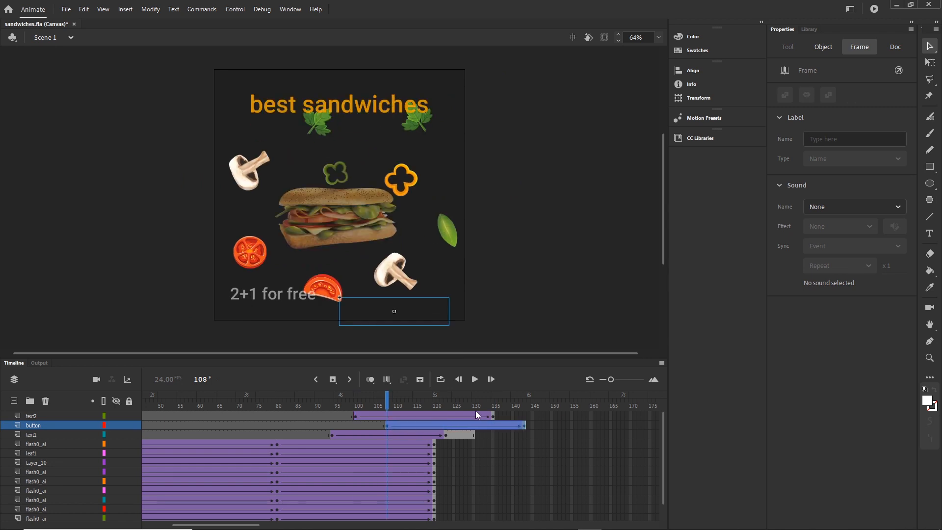
Shift the text2 and button tweens to start at about frames 113 and 121, and extend the text2 layer to frame 156
left_click_drag(383, 395, 457, 406)
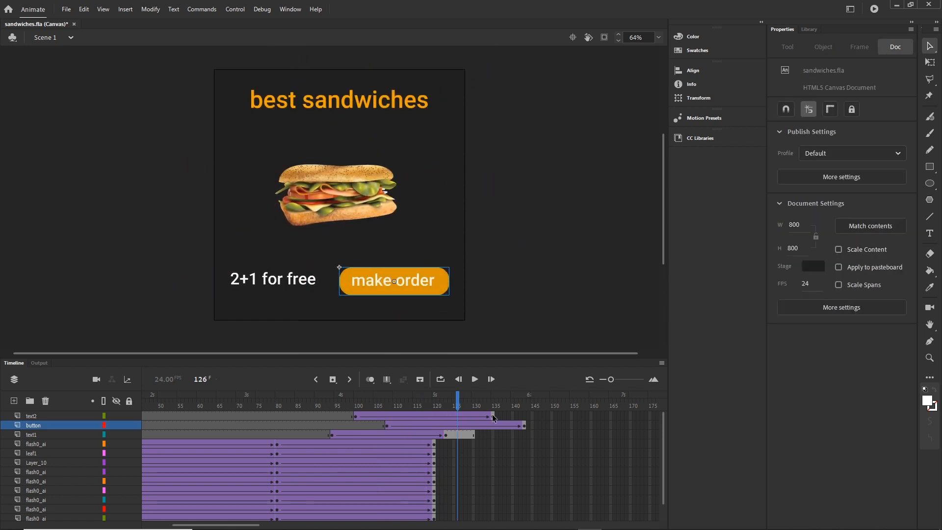
left_click(524, 426)
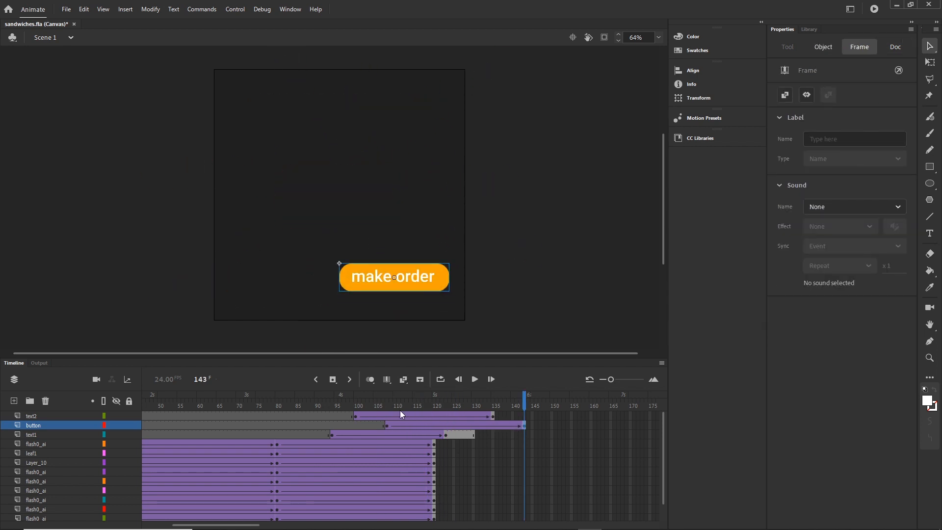
left_click_drag(355, 417, 564, 417)
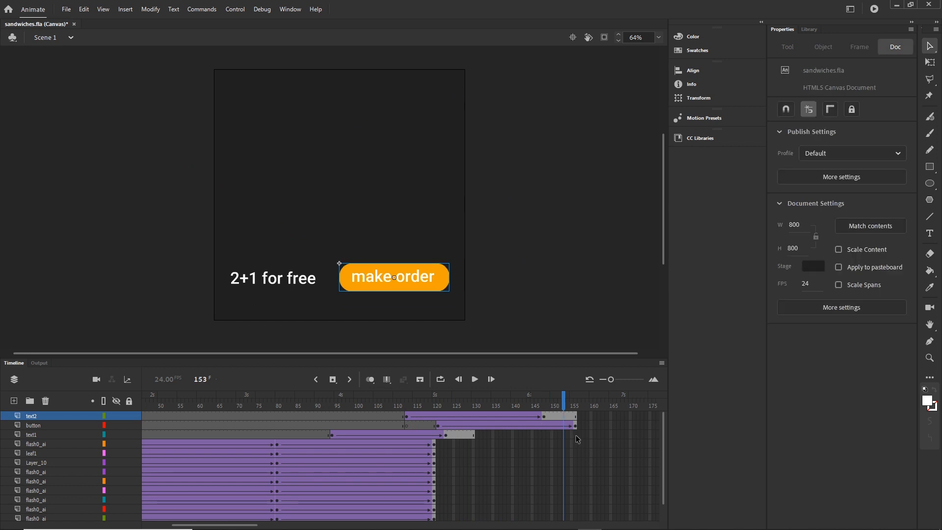
Extend the text1 and sandwich layers to frame 156 and play back the animation
left_click(576, 436)
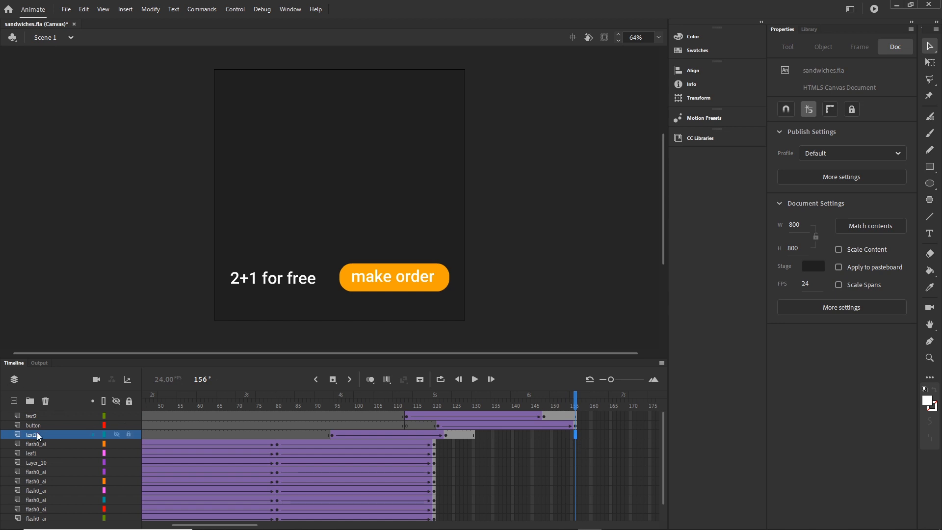
key("F5")
left_click_drag(664, 438, 665, 462)
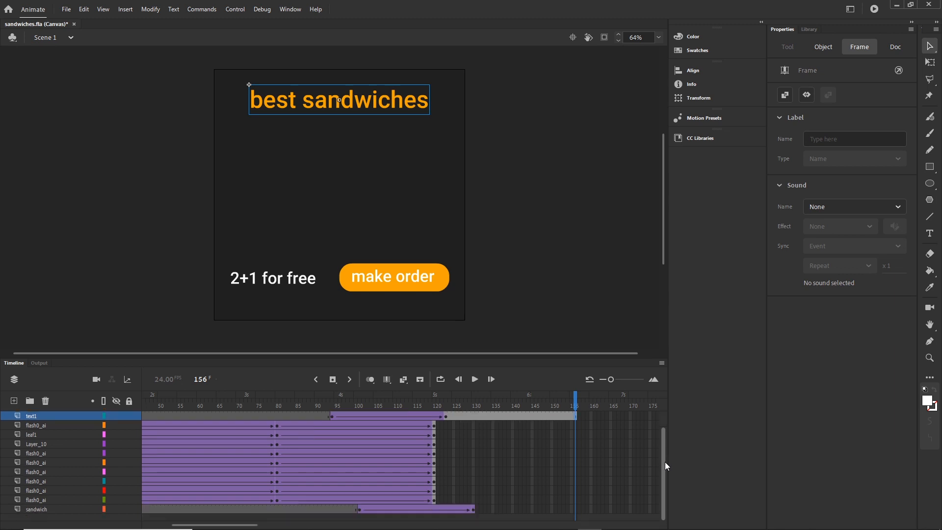
left_click(575, 510)
key("F5")
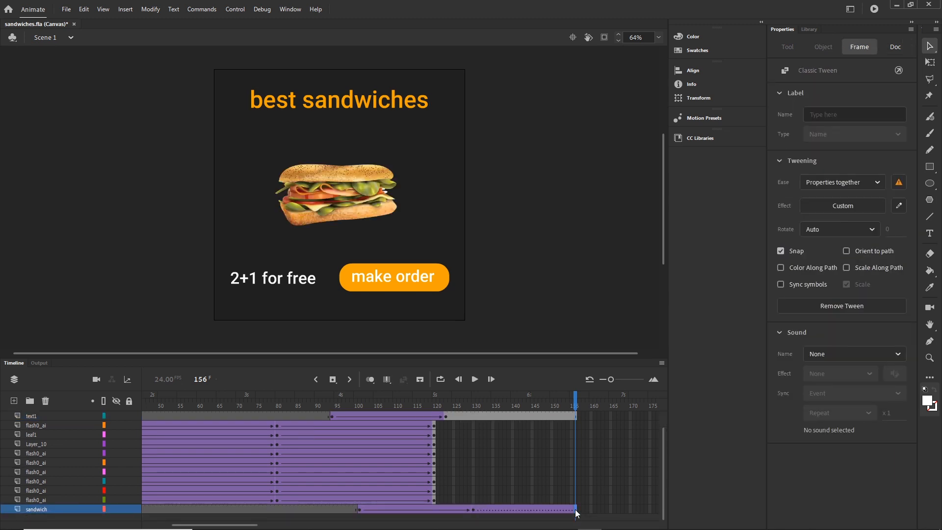
key("Return")
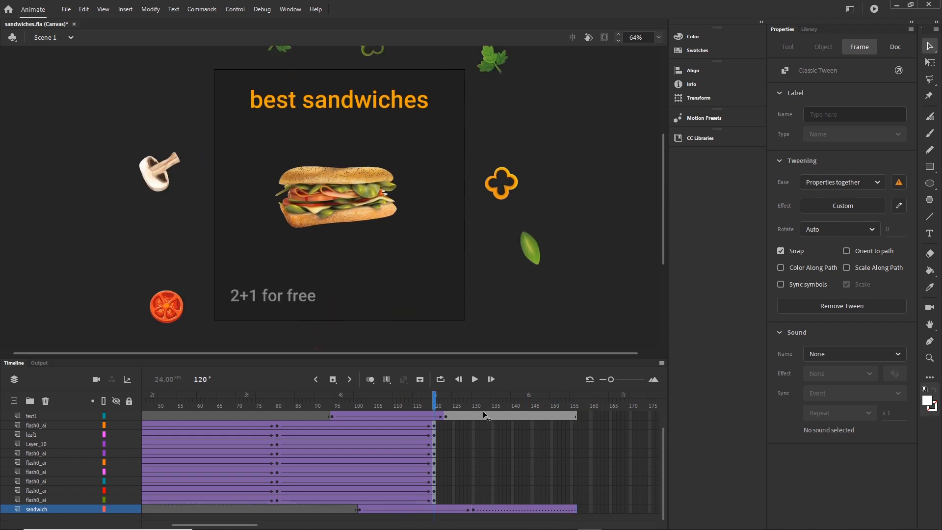
left_click(593, 410)
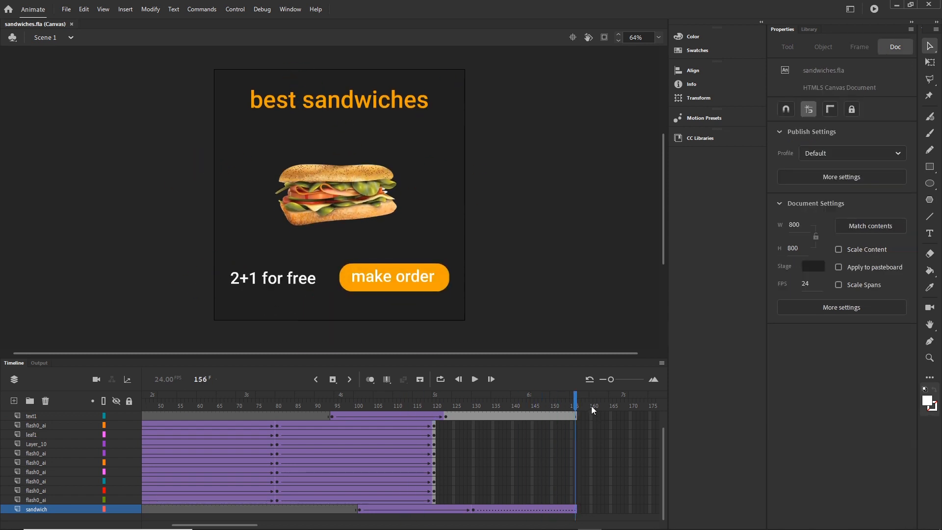
Test the banner animation in the browser, close all preview tabs and return to the timeline
key("ctrl+Return")
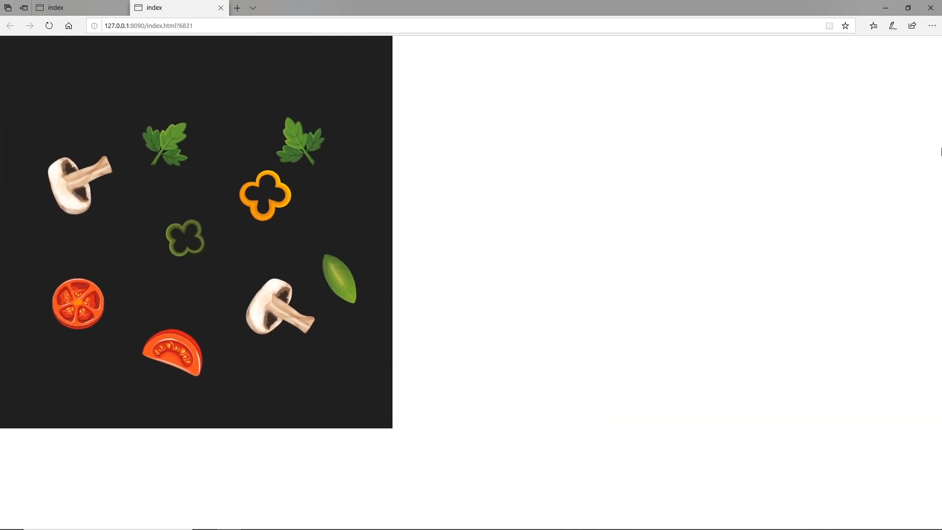
left_click(931, 8)
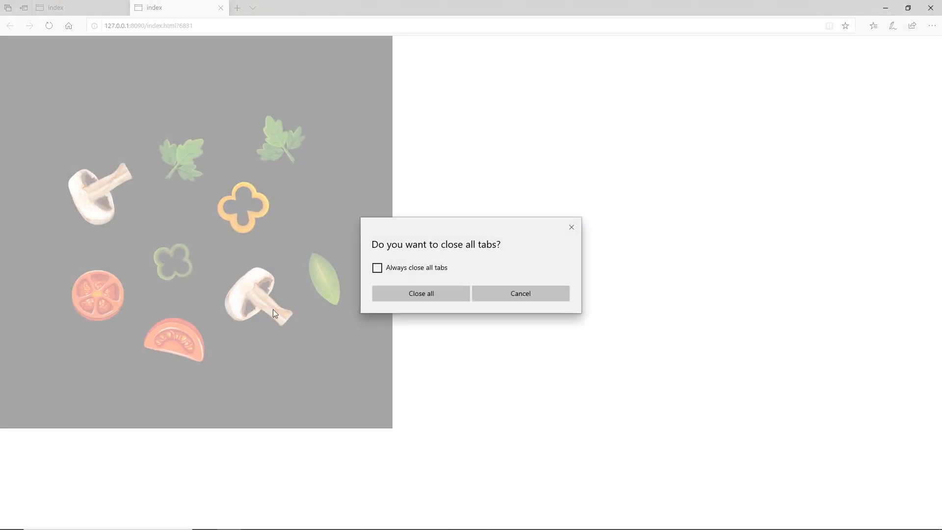
left_click(420, 299)
left_click(17, 365)
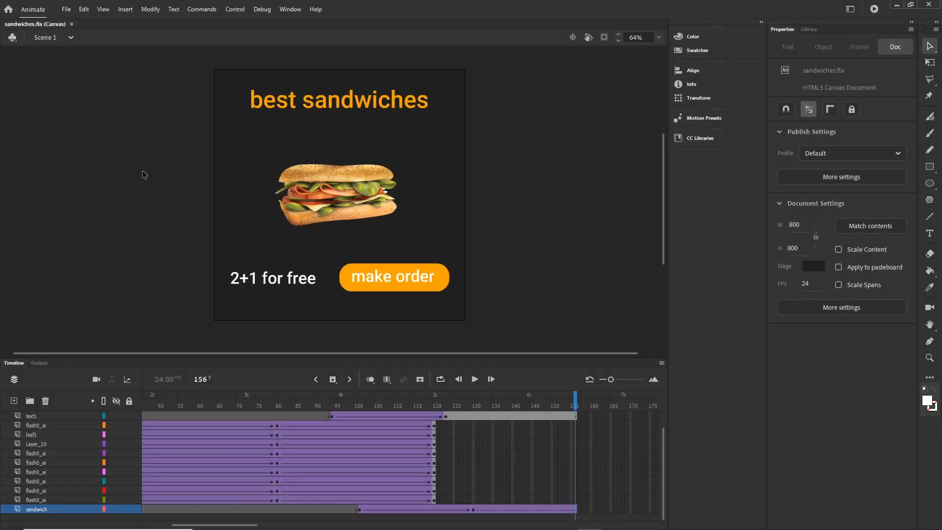
Publish the banner, and switch to File Explorer to open the exported folder inside tutorials\sandwiches
left_click(66, 9)
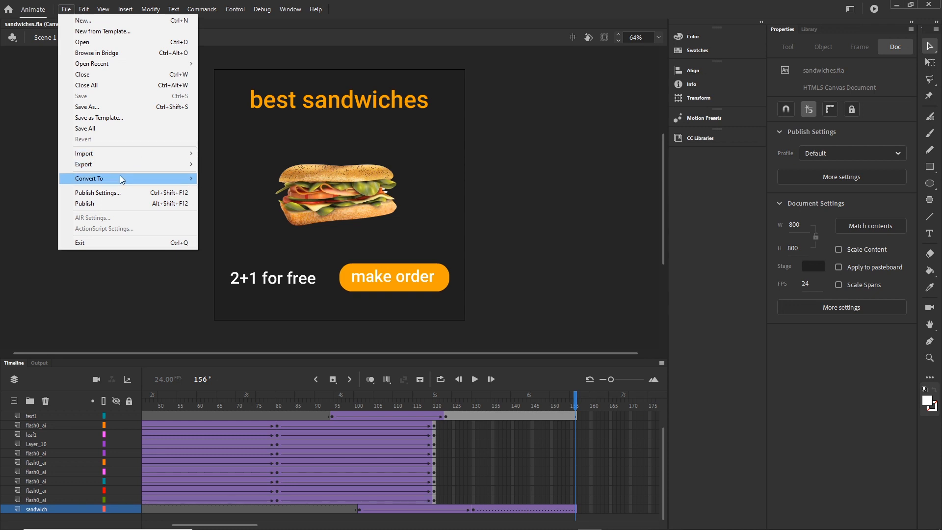
left_click(98, 204)
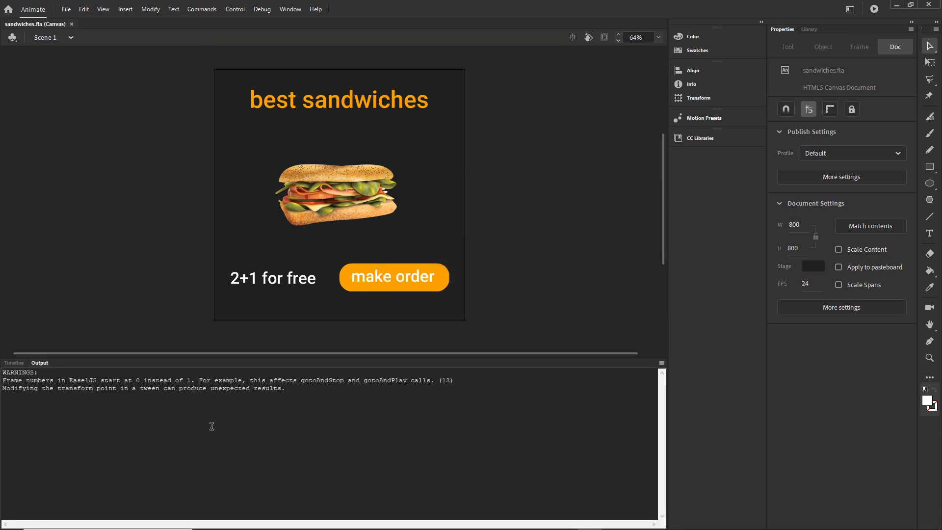
left_click(300, 521)
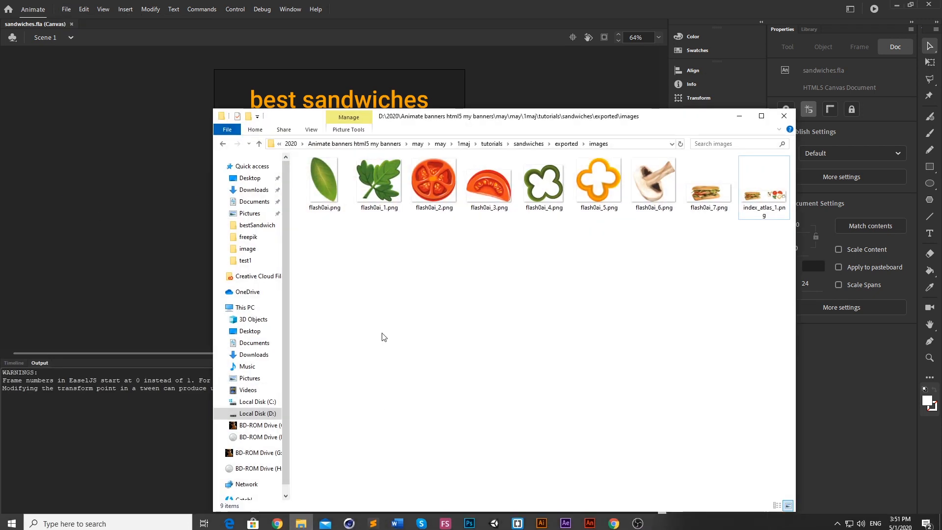
left_click(491, 143)
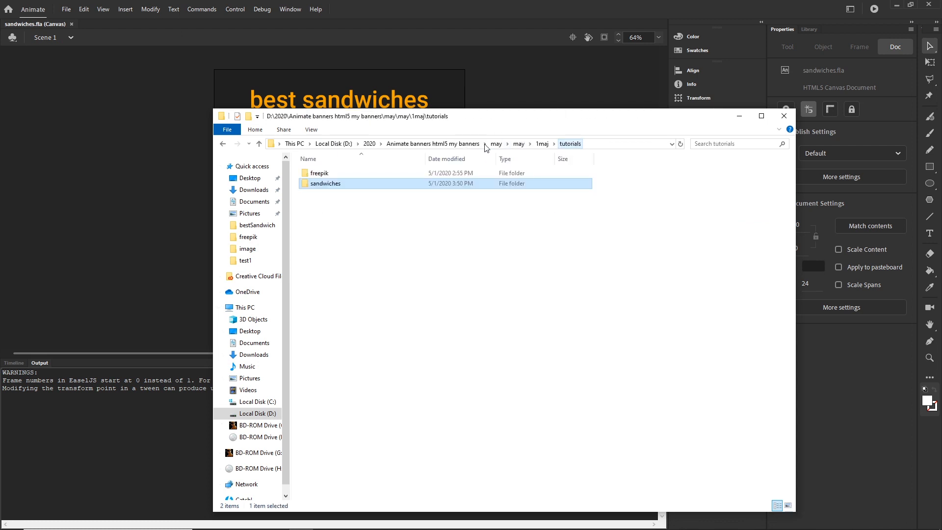
double_click(340, 183)
double_click(319, 174)
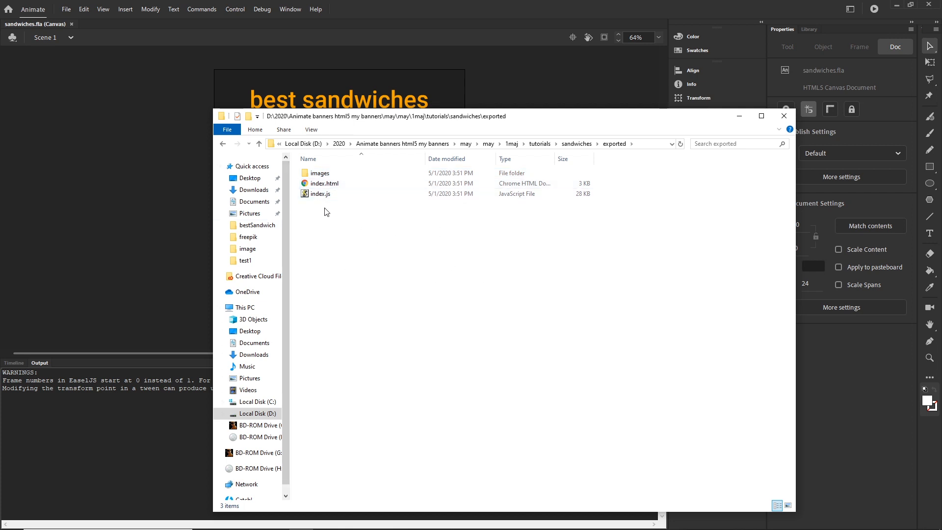
Check the published images folder, and open index.html from the exported folder to view the banner
left_click(314, 178)
double_click(314, 176)
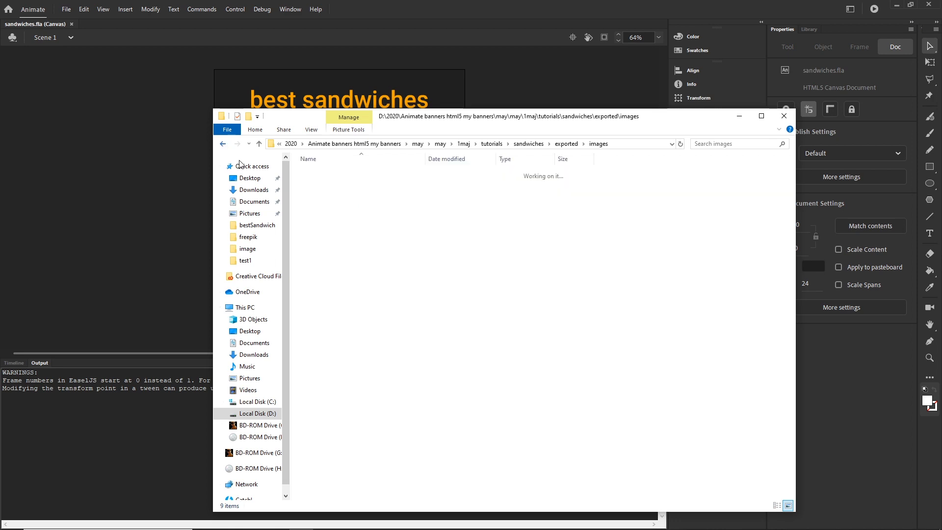
key("alt+Left")
double_click(314, 185)
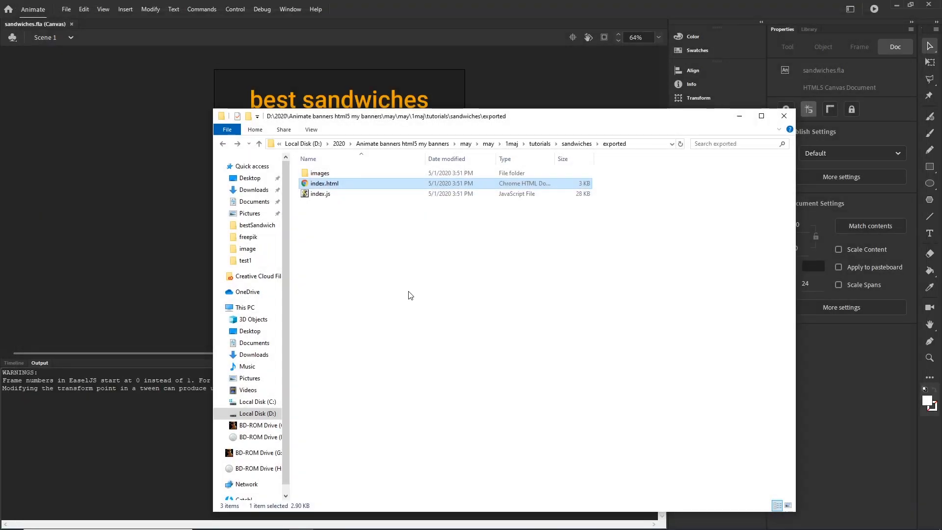
left_click(412, 295)
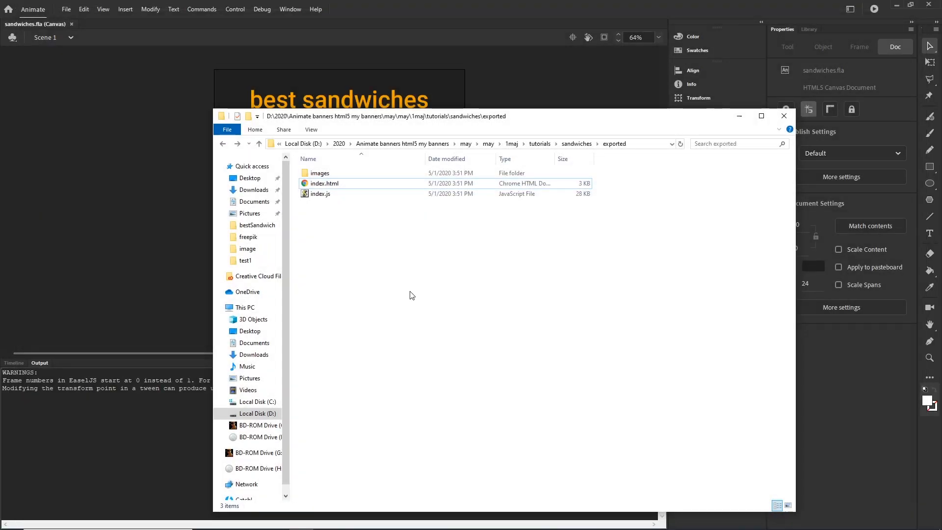